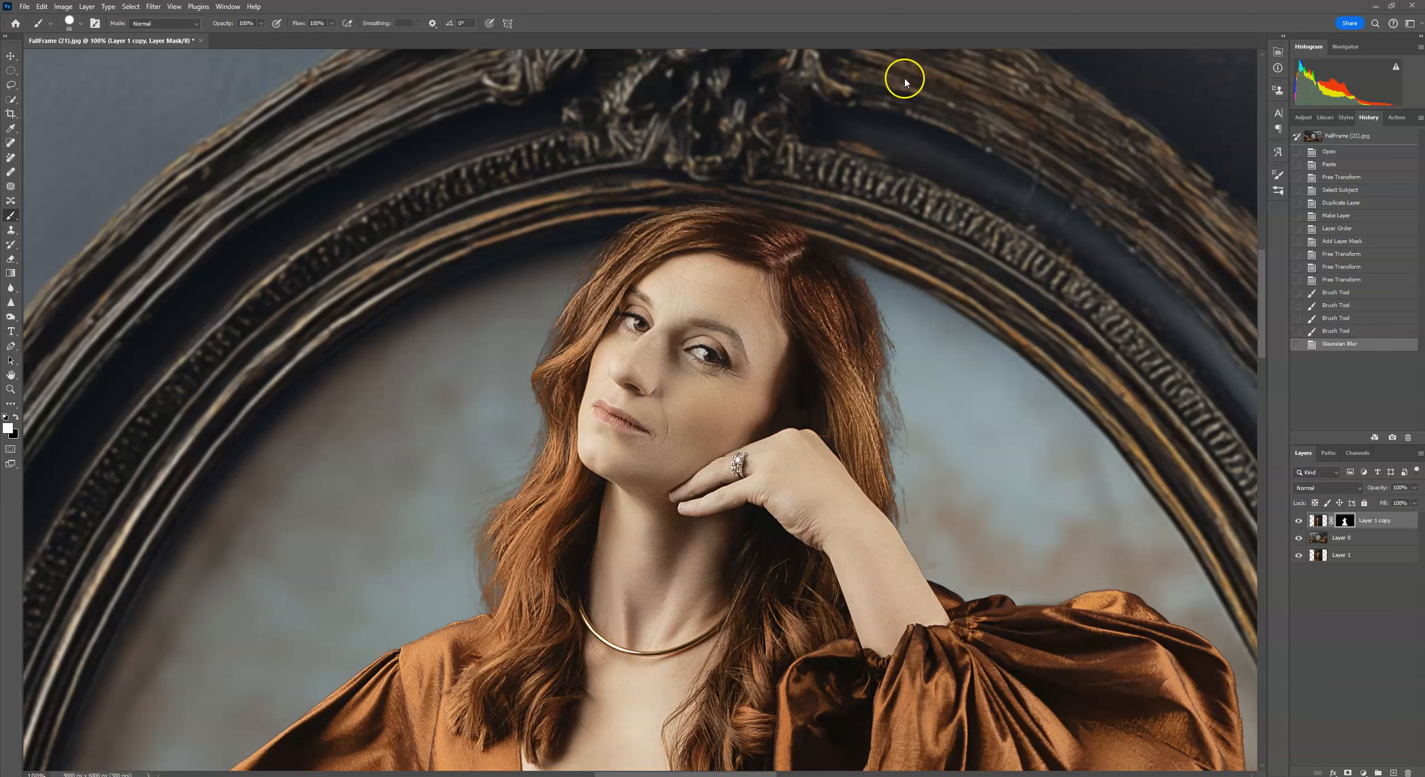
# Zoom in and inspect the hair edges around the face, neck and shoulders of the cut-out subject.
pyautogui.hotkey('ctrl', '+')
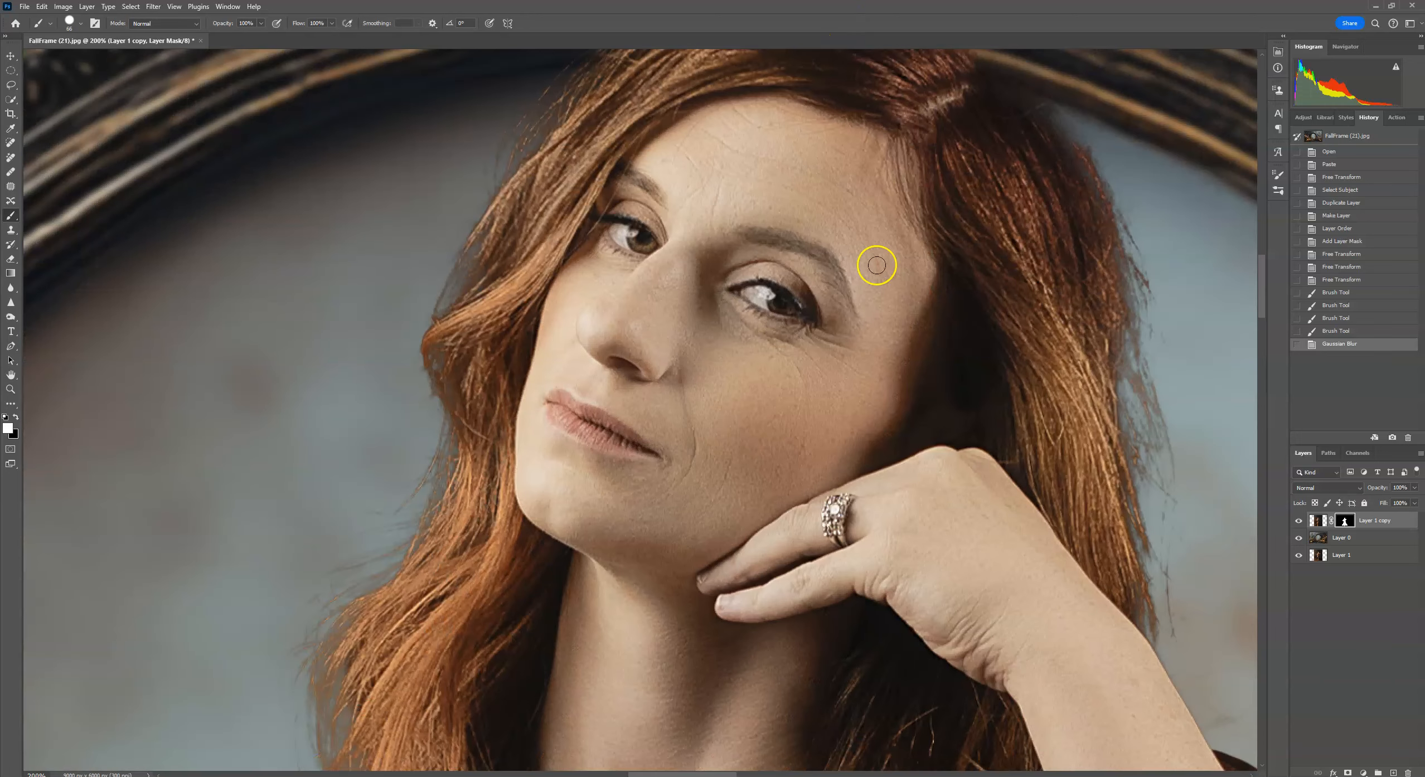
pyautogui.moveTo(513, 620); pyautogui.dragTo(720, 485)
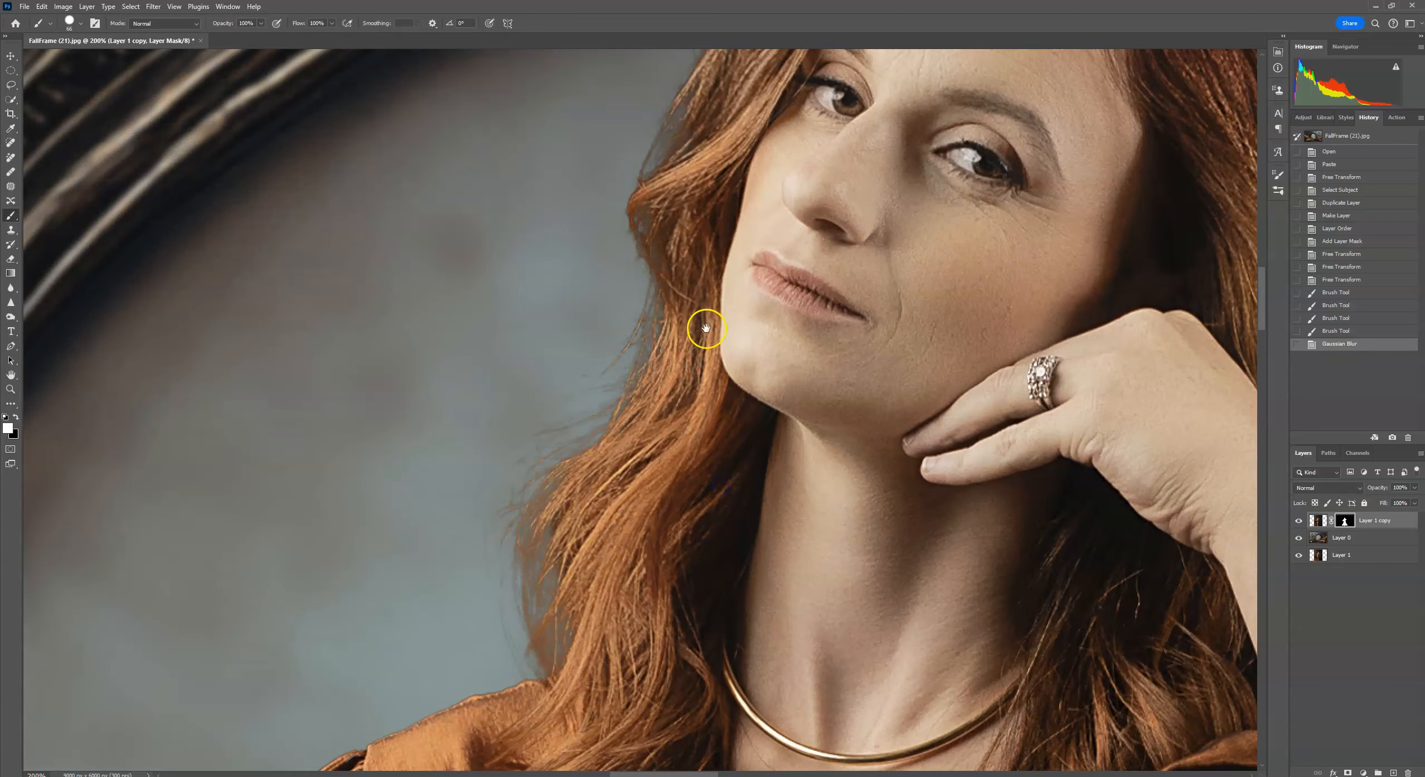
pyautogui.moveTo(700, 324); pyautogui.dragTo(576, 592)
pyautogui.moveTo(1181, 553); pyautogui.dragTo(842, 341)
pyautogui.moveTo(785, 576); pyautogui.dragTo(1092, 182)
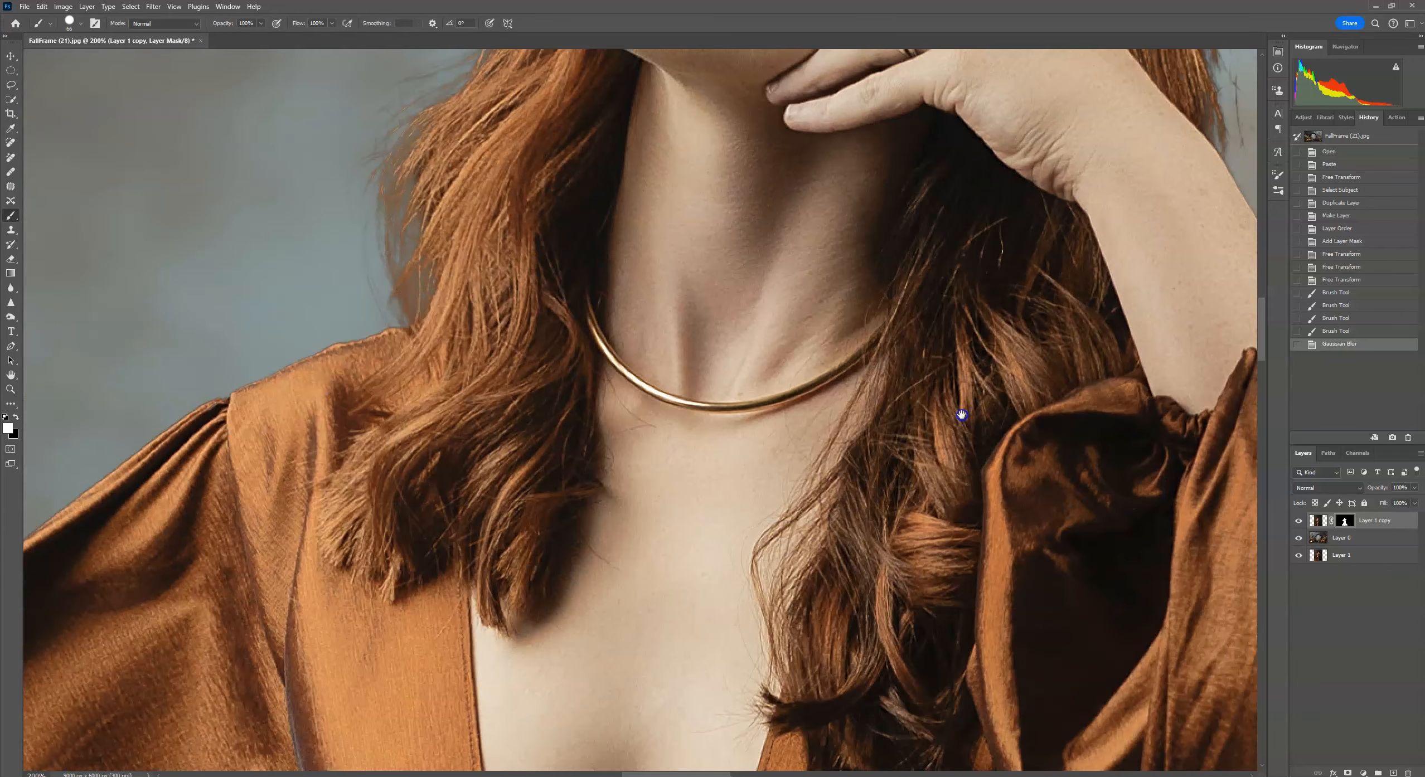
pyautogui.moveTo(960, 414); pyautogui.dragTo(1059, 468)
pyautogui.moveTo(534, 296); pyautogui.dragTo(529, 396)
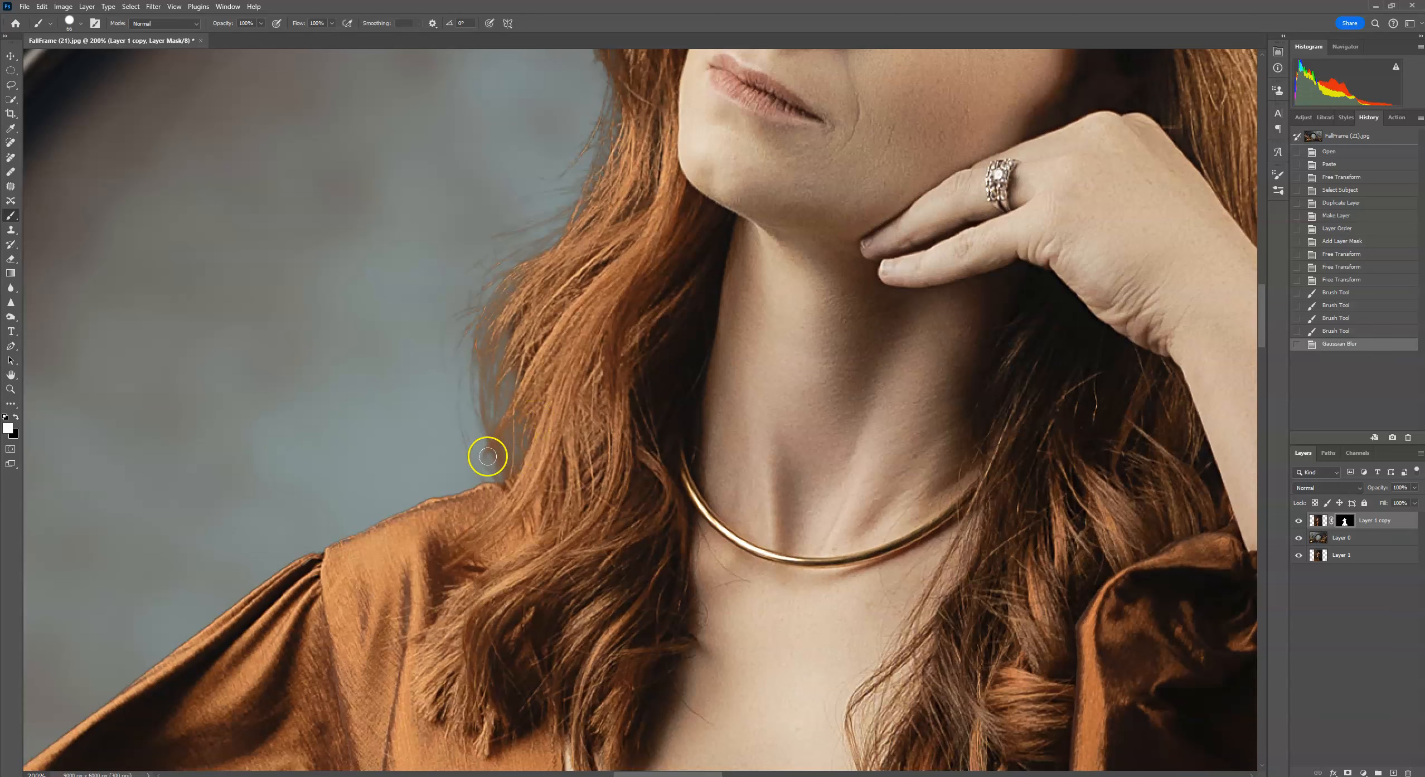
pyautogui.moveTo(582, 360); pyautogui.dragTo(503, 548)
pyautogui.moveTo(648, 246); pyautogui.dragTo(531, 464)
pyautogui.moveTo(922, 318)
pyautogui.mouseDown()
pyautogui.moveTo(803, 250)
pyautogui.moveTo(801, 234)
pyautogui.mouseUp()
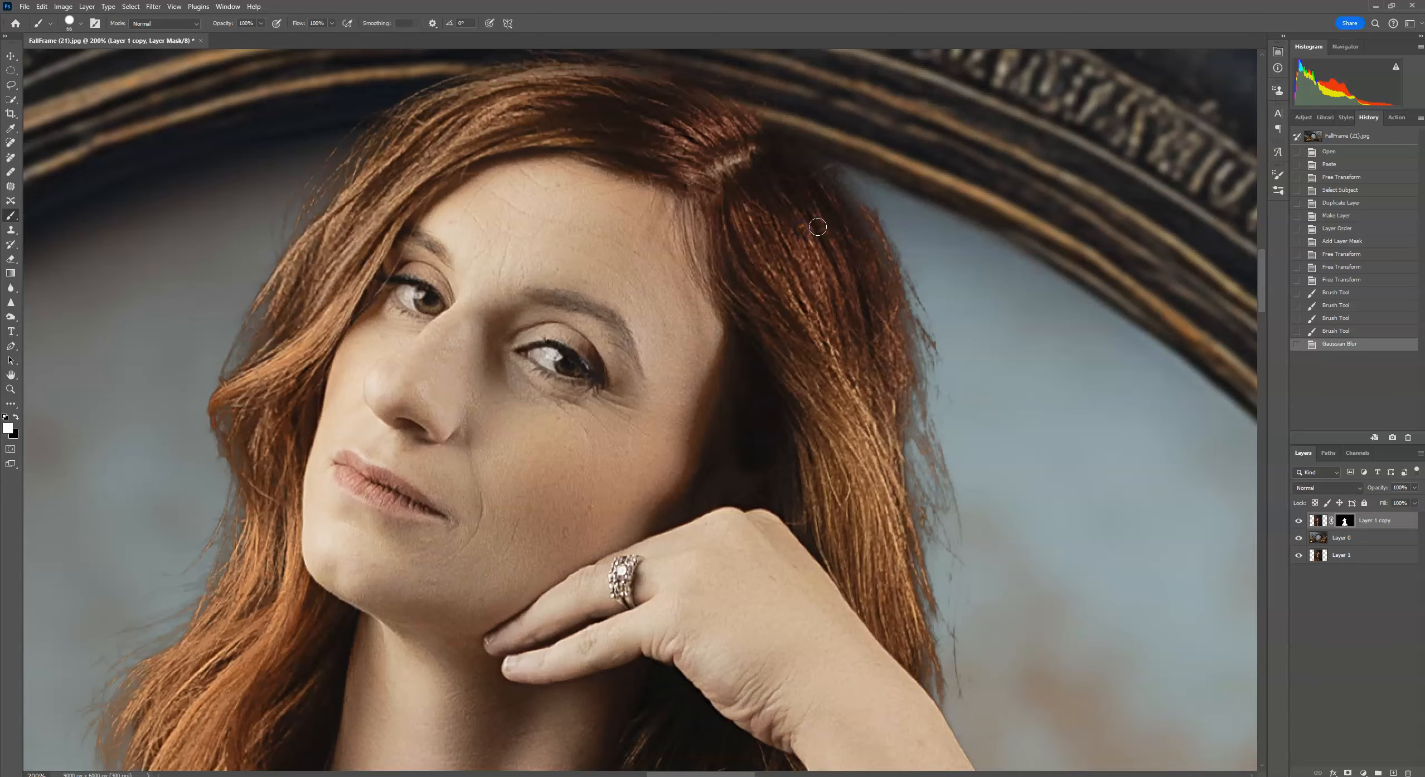
pyautogui.hotkey('ctrl', '-')
pyautogui.moveTo(783, 515); pyautogui.dragTo(842, 461)
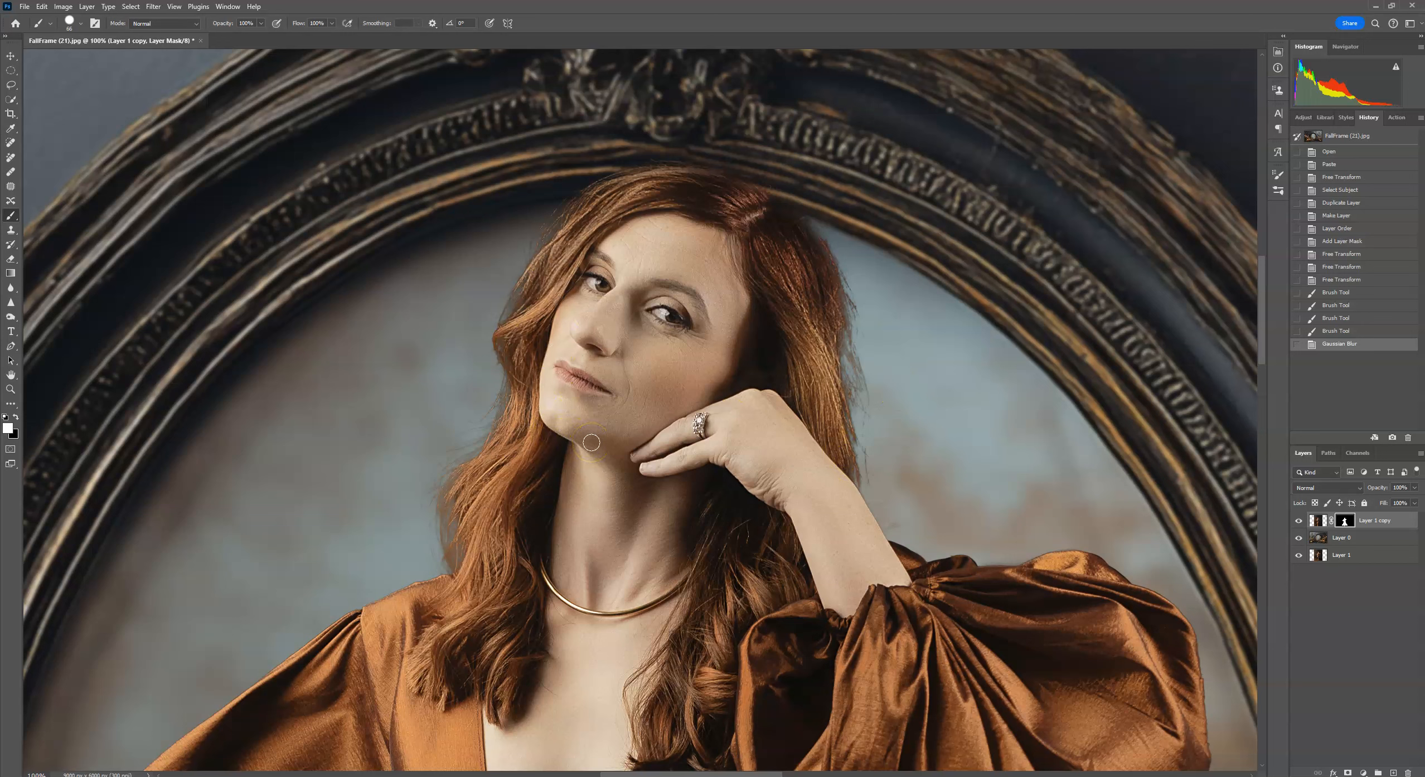
pyautogui.moveTo(592, 444)
pyautogui.mouseDown()
pyautogui.moveTo(537, 471)
pyautogui.moveTo(796, 501)
pyautogui.mouseUp()
pyautogui.click(27, 7)
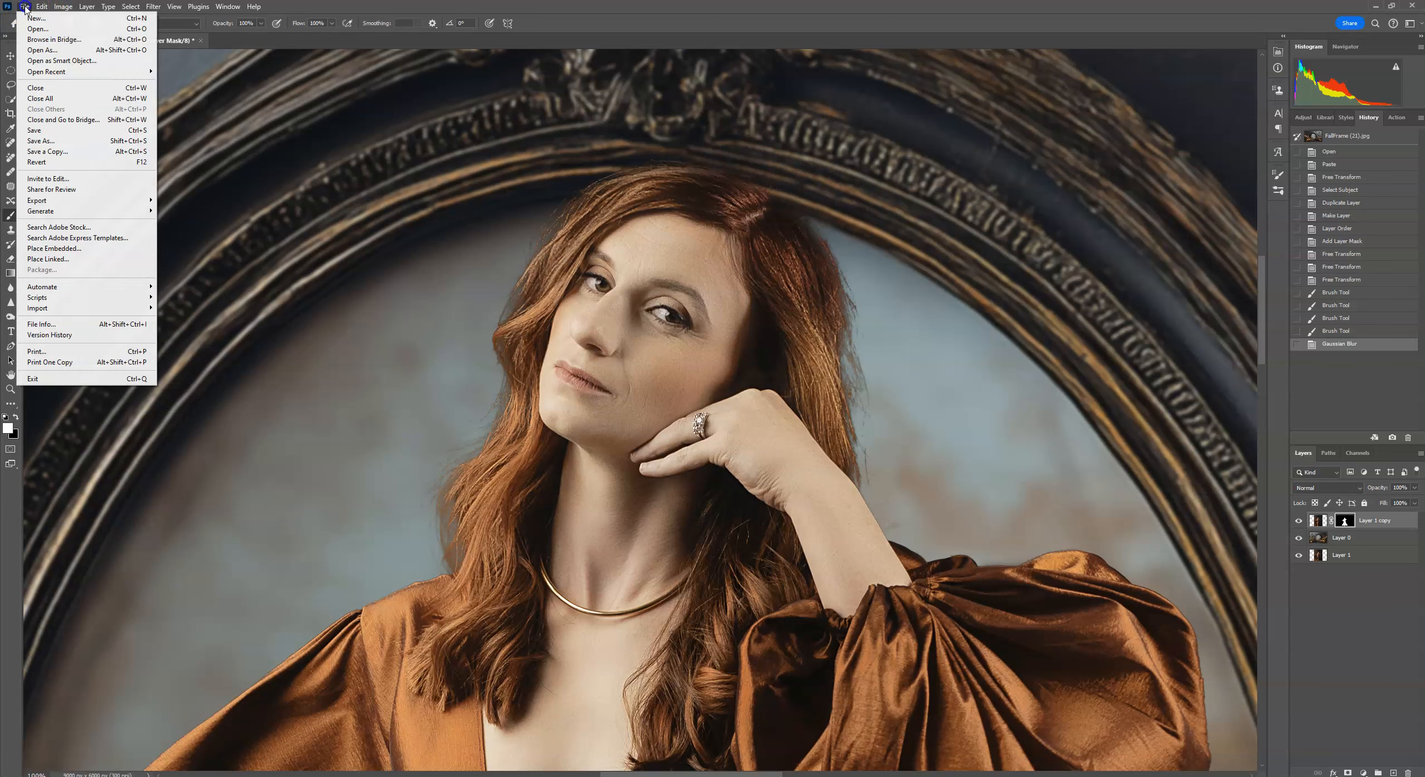
pyautogui.click(39, 32)
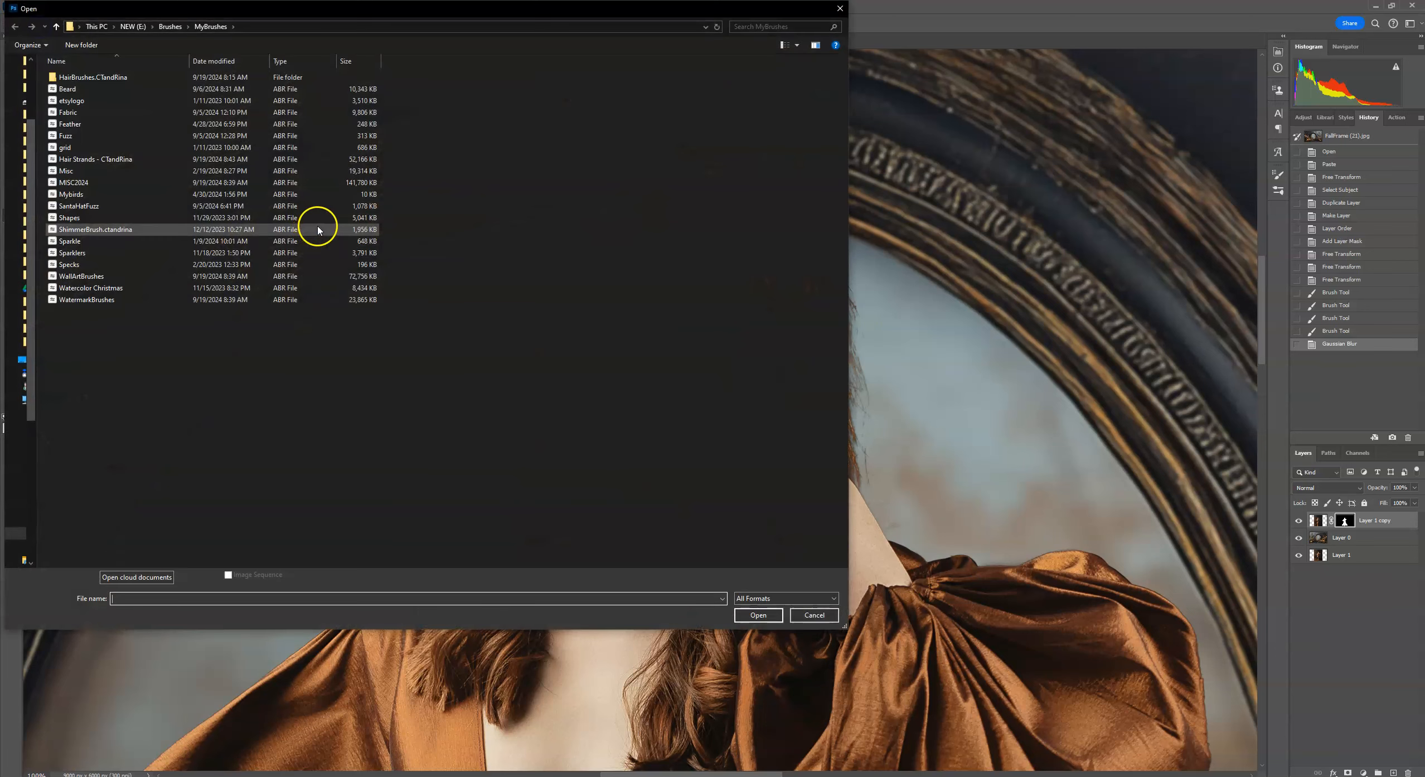
pyautogui.click(835, 617)
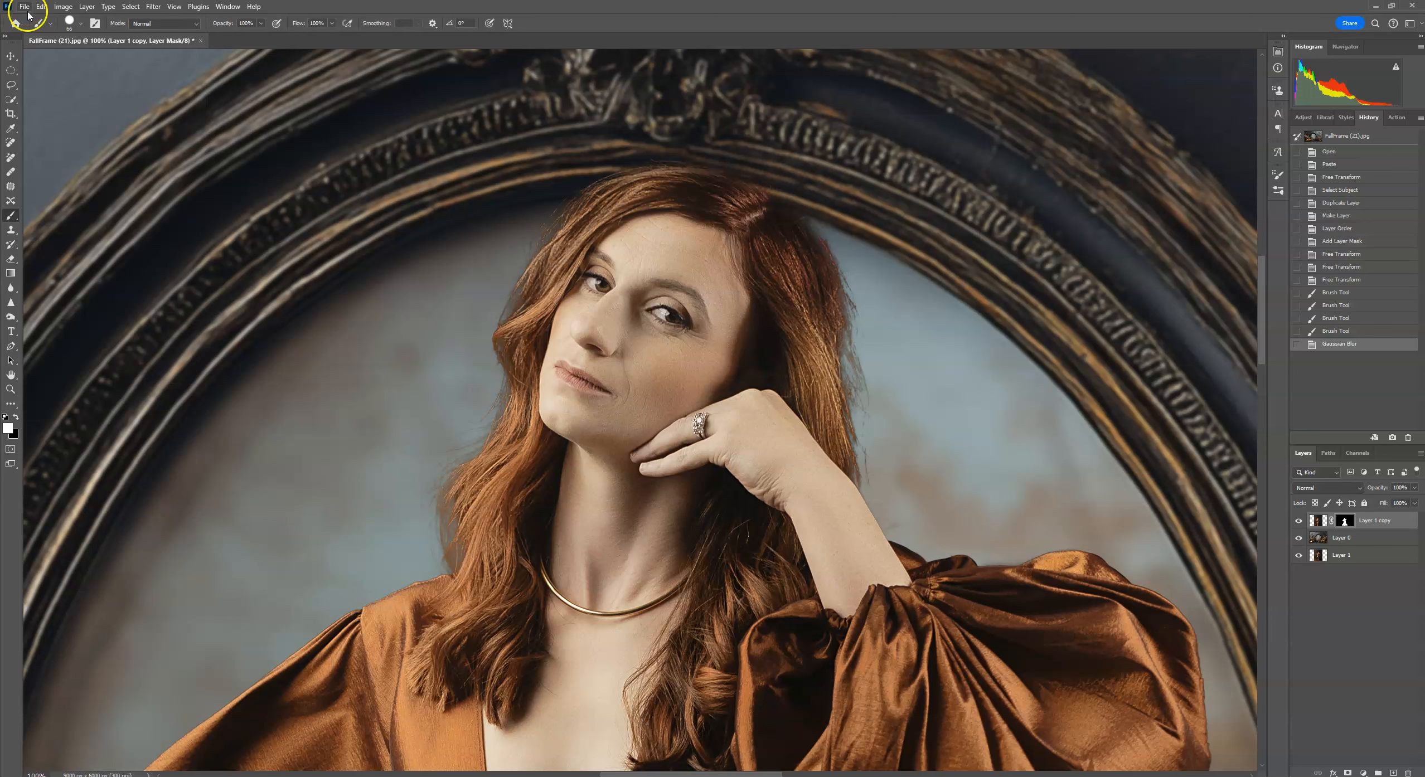
# Import the Hair Strands - CTandRina brush set into the brush presets.
pyautogui.click(81, 25)
pyautogui.scroll(1, 168, 230)
pyautogui.click(476, 45)
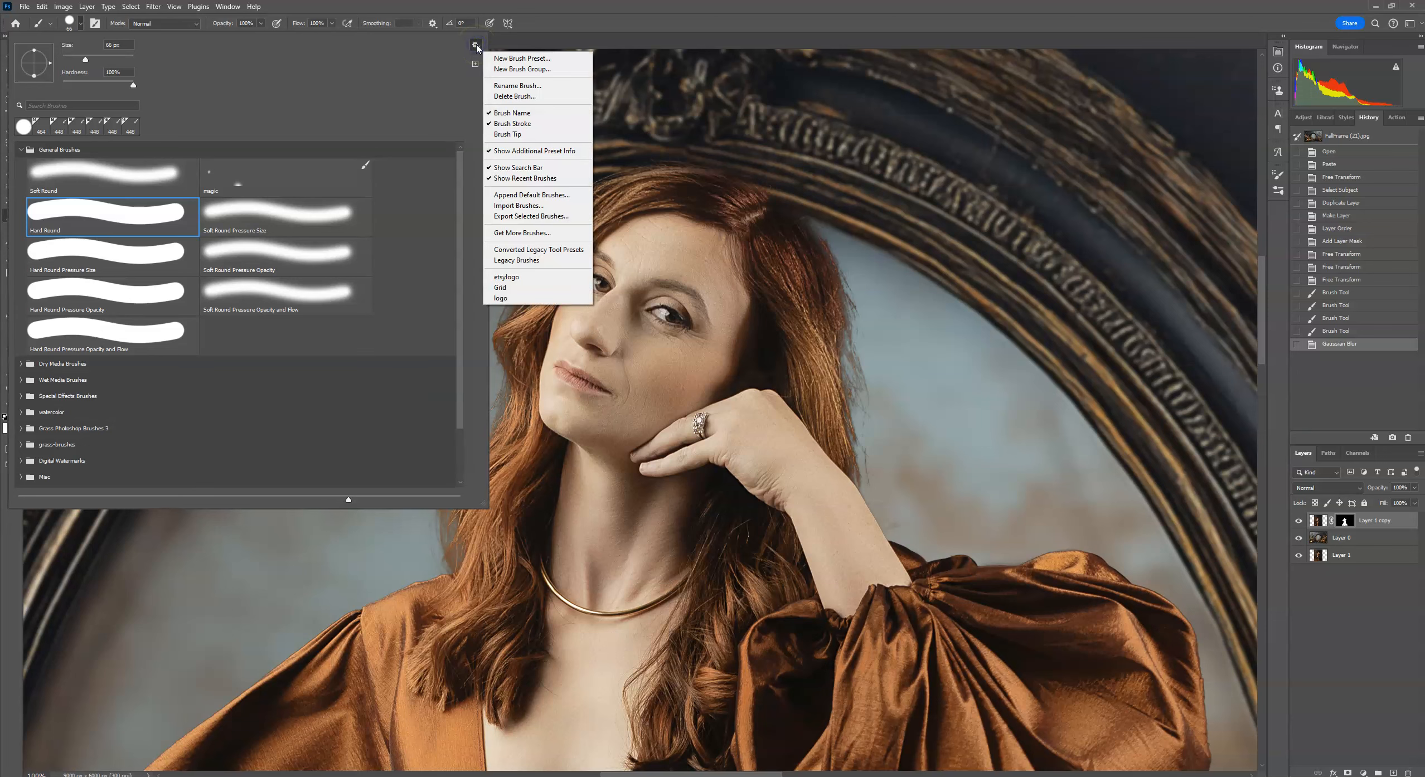
pyautogui.click(533, 210)
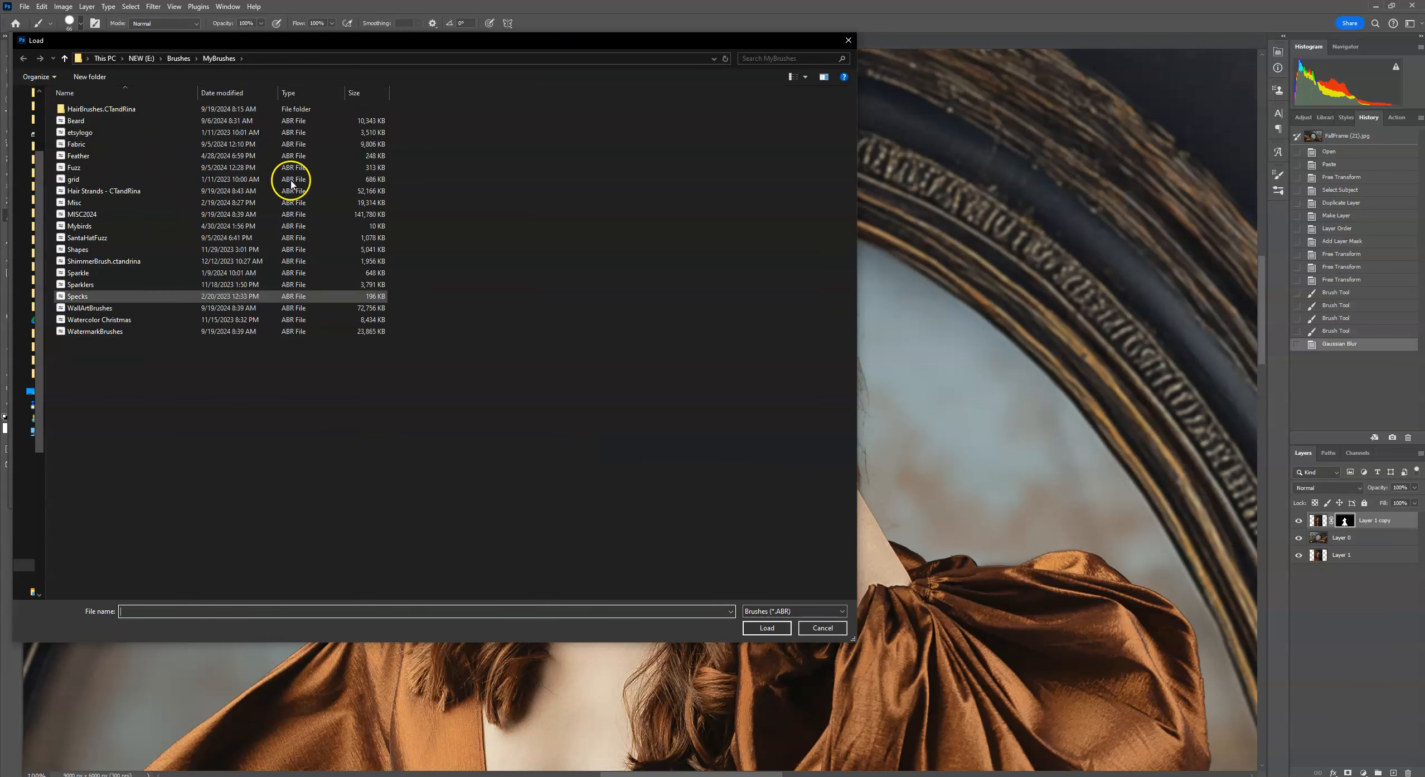
pyautogui.click(78, 192)
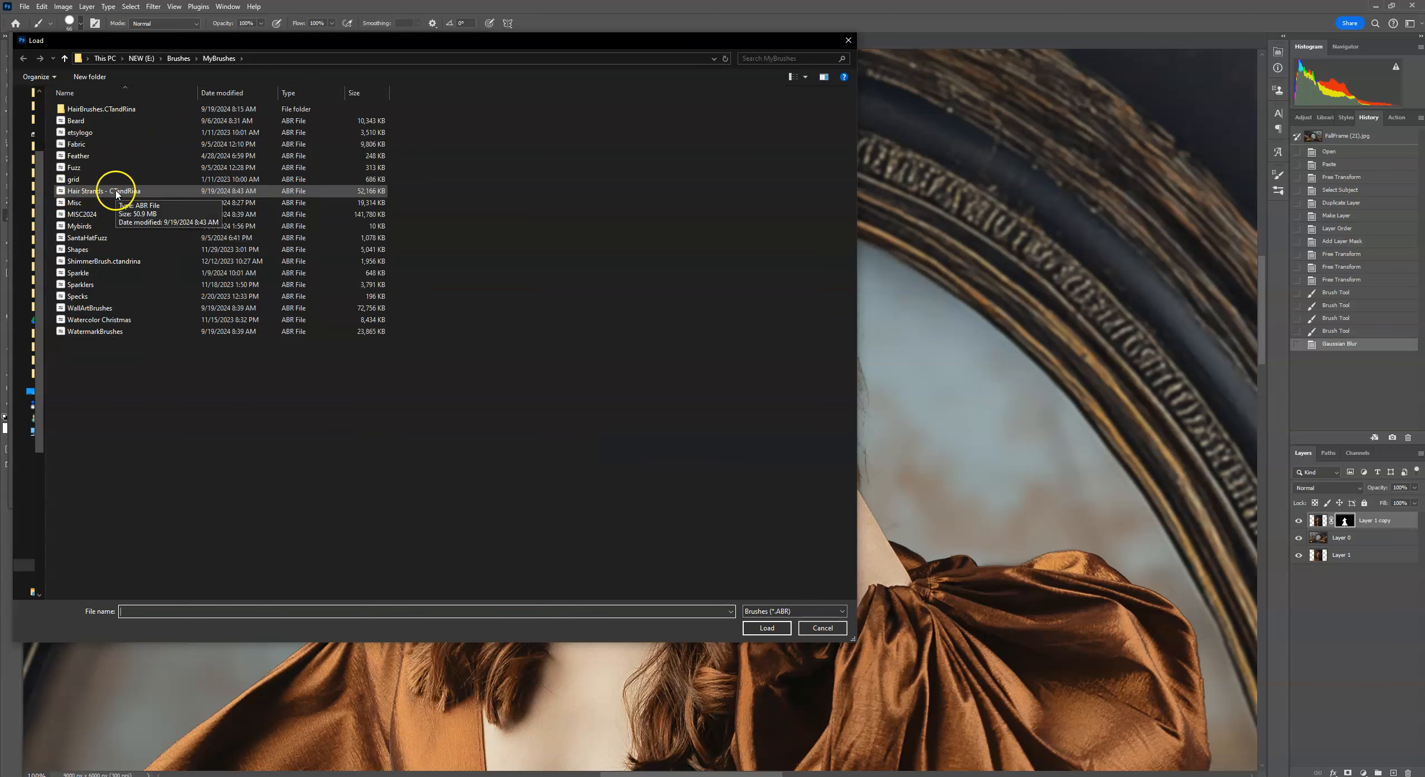
pyautogui.click(765, 628)
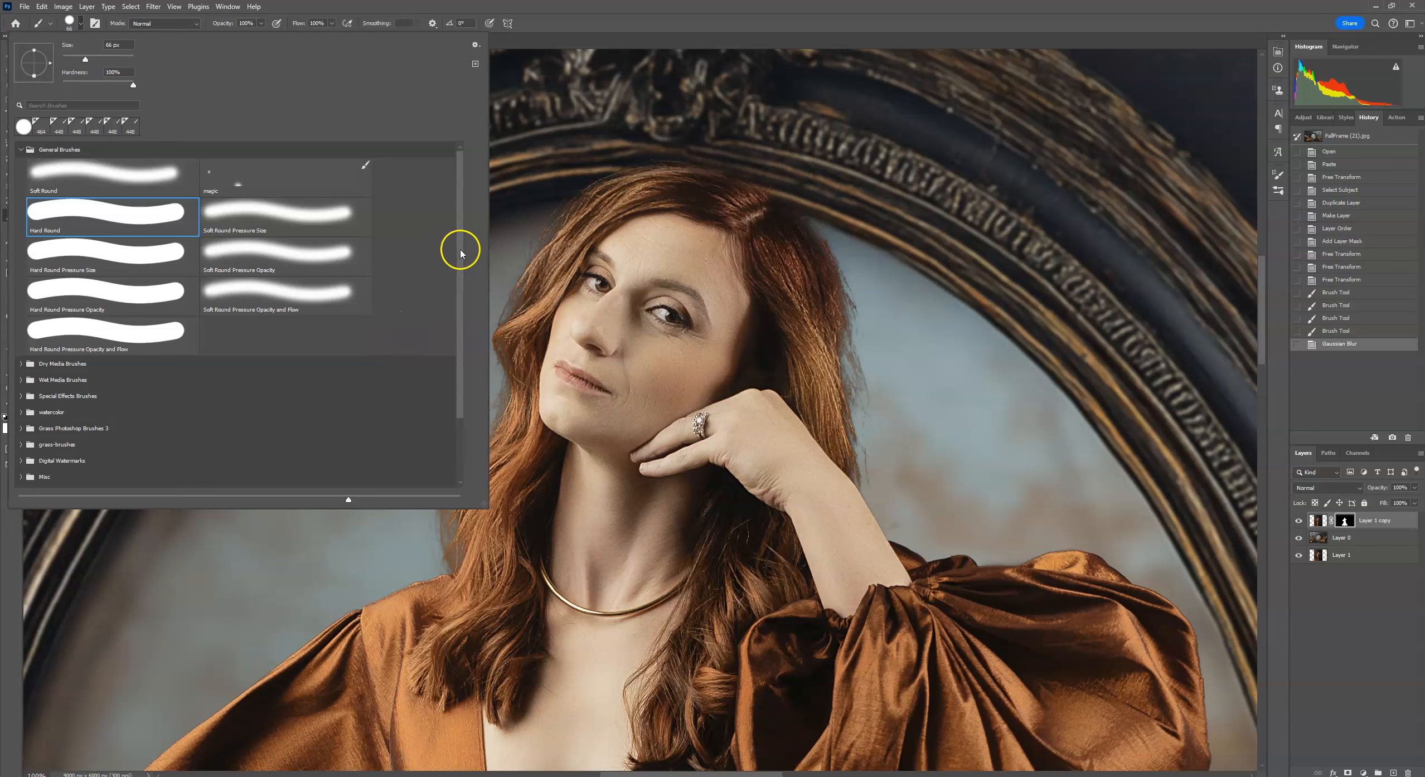
# Open the Hair Strands - CTandRina brush group and pick the HalfBristleCurlMulti brush.
pyautogui.moveTo(462, 249); pyautogui.dragTo(470, 318)
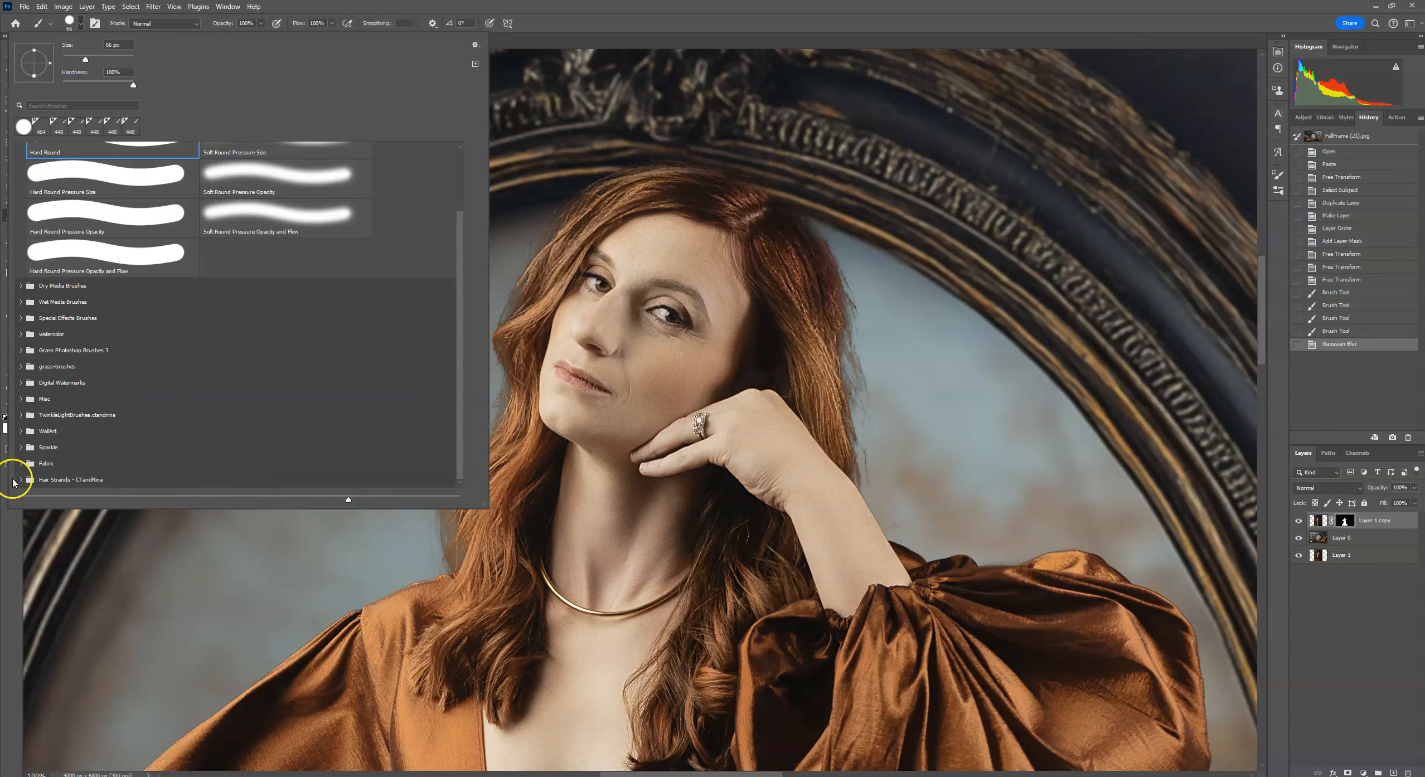
pyautogui.click(20, 481)
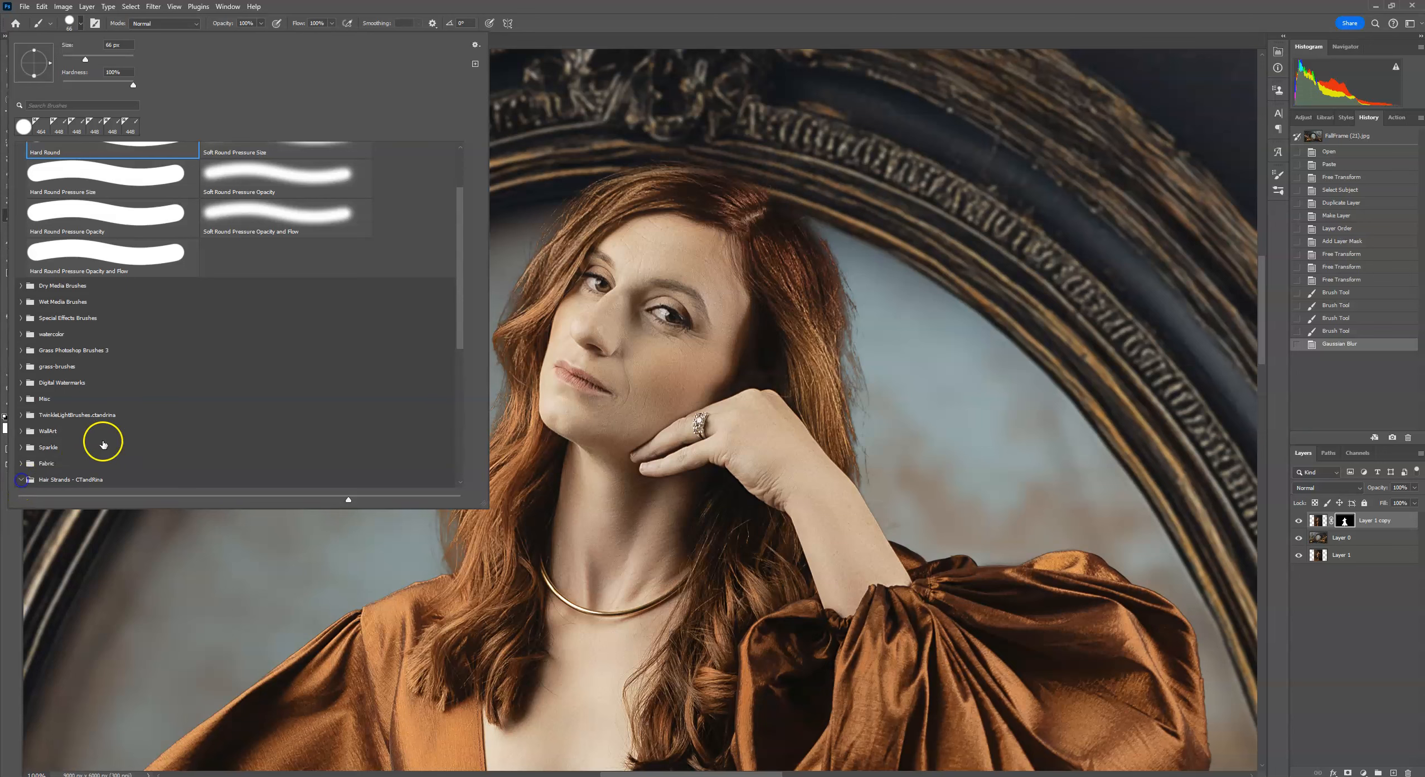
pyautogui.scroll(-5, 114, 427)
pyautogui.scroll(-1, 139, 435)
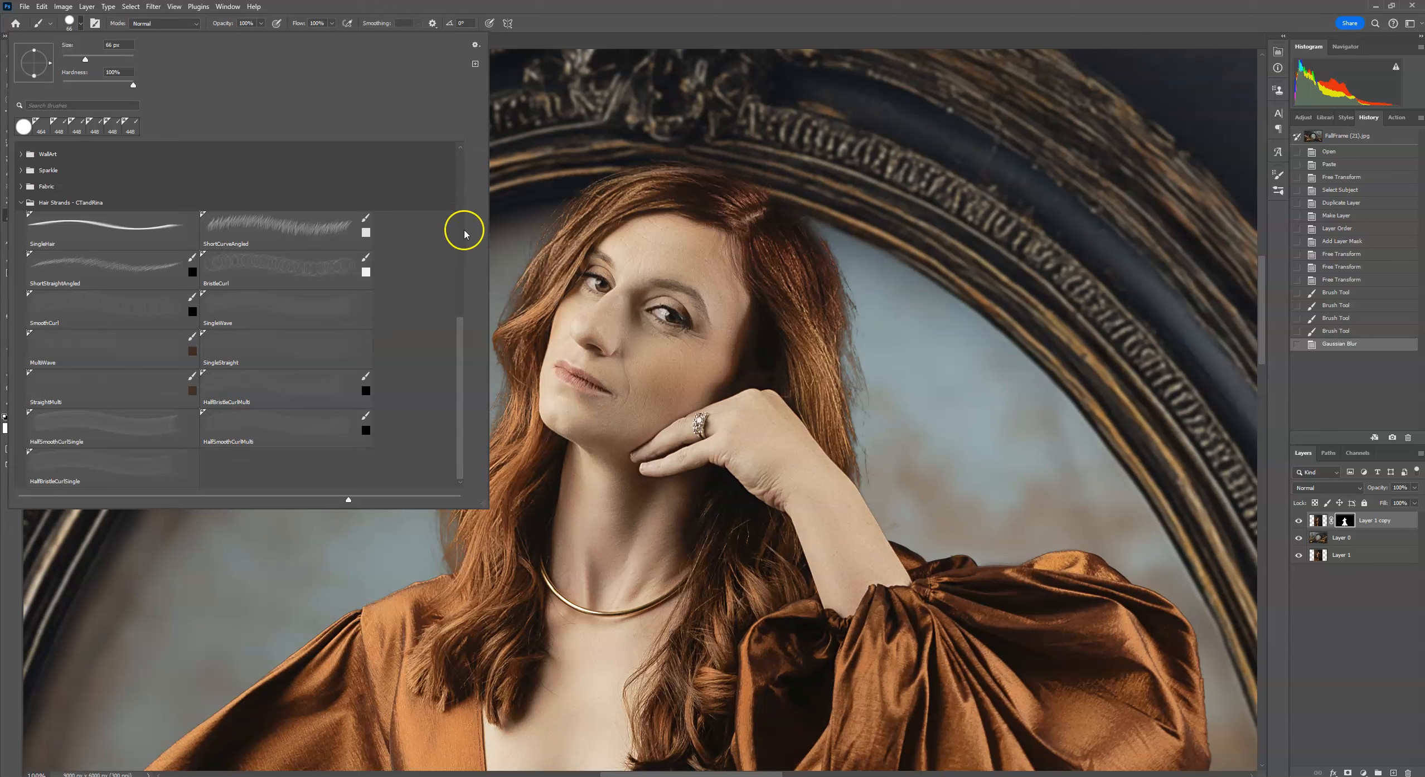
pyautogui.click(206, 285)
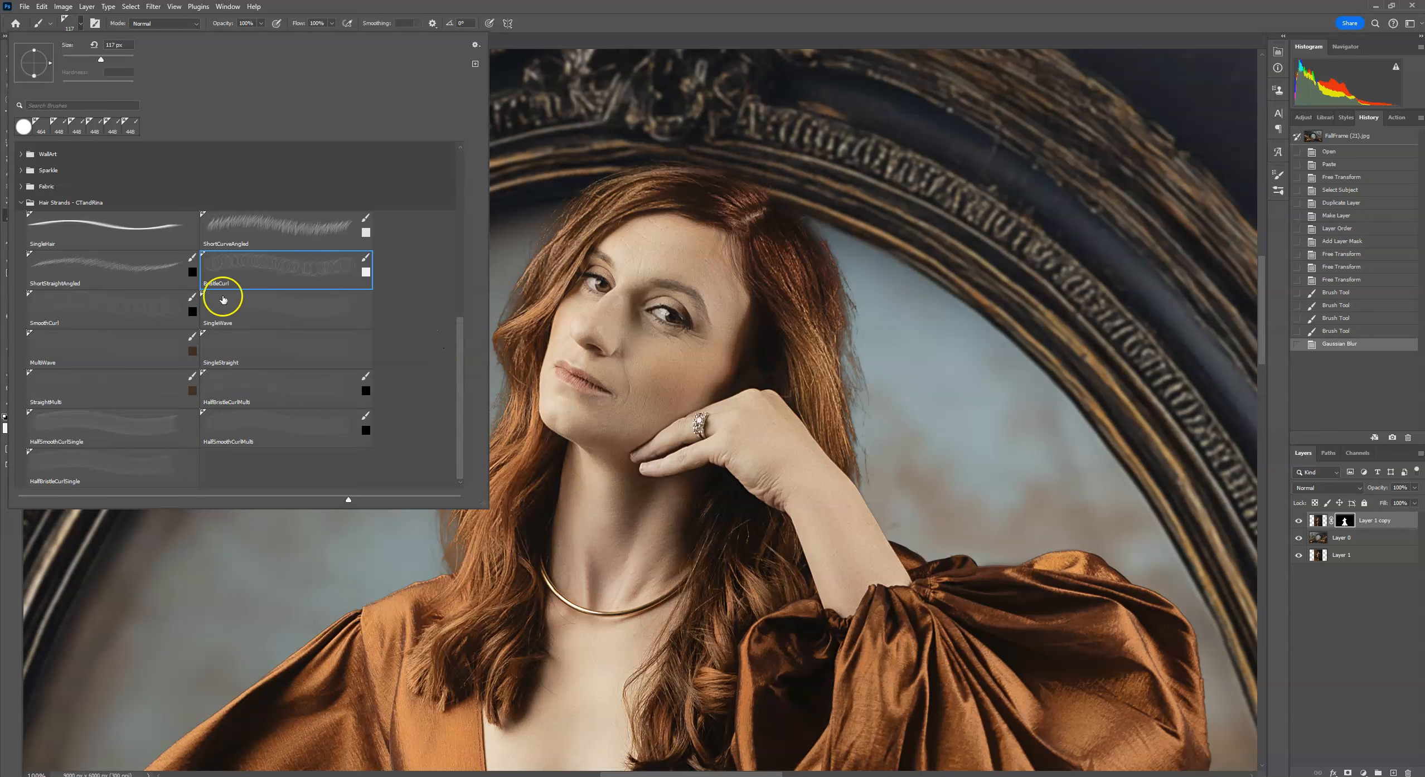
pyautogui.click(258, 234)
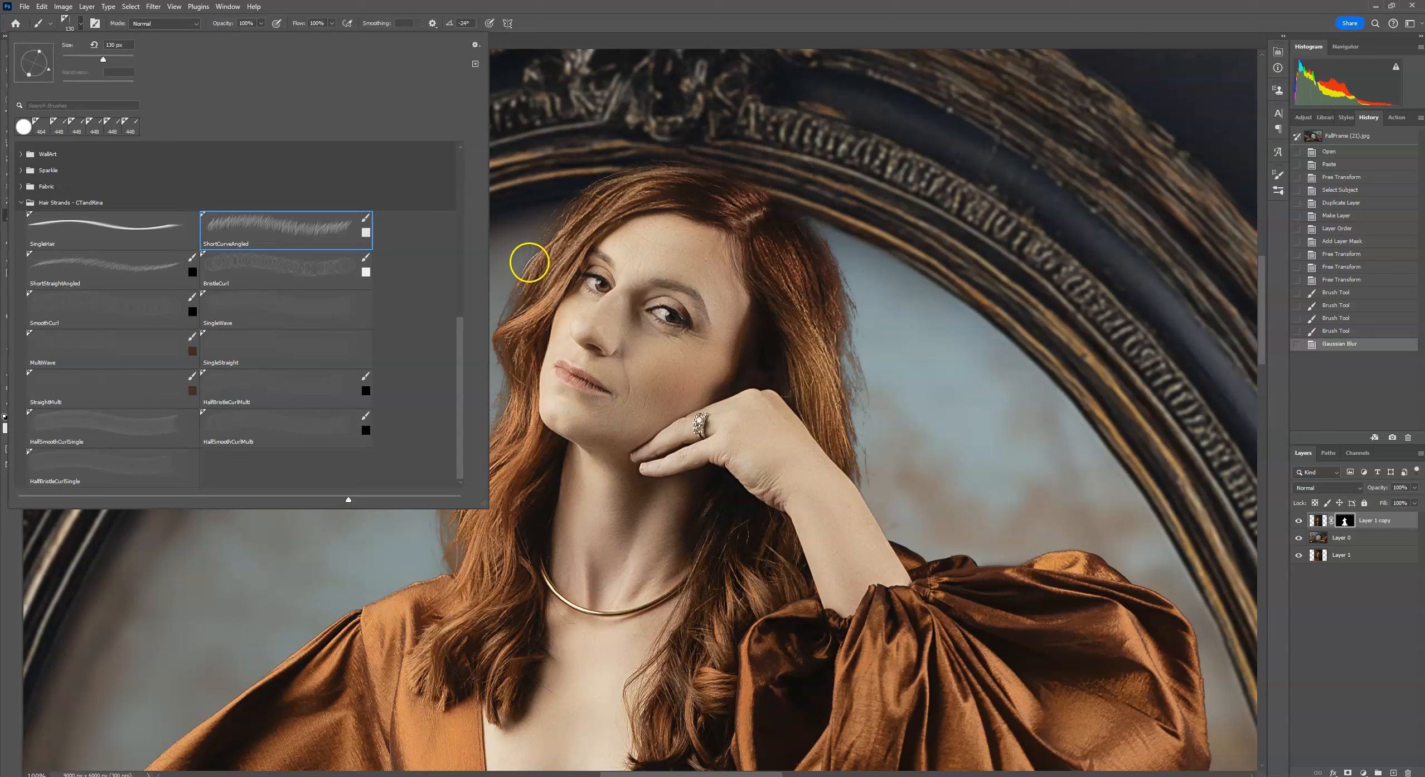
pyautogui.click(98, 351)
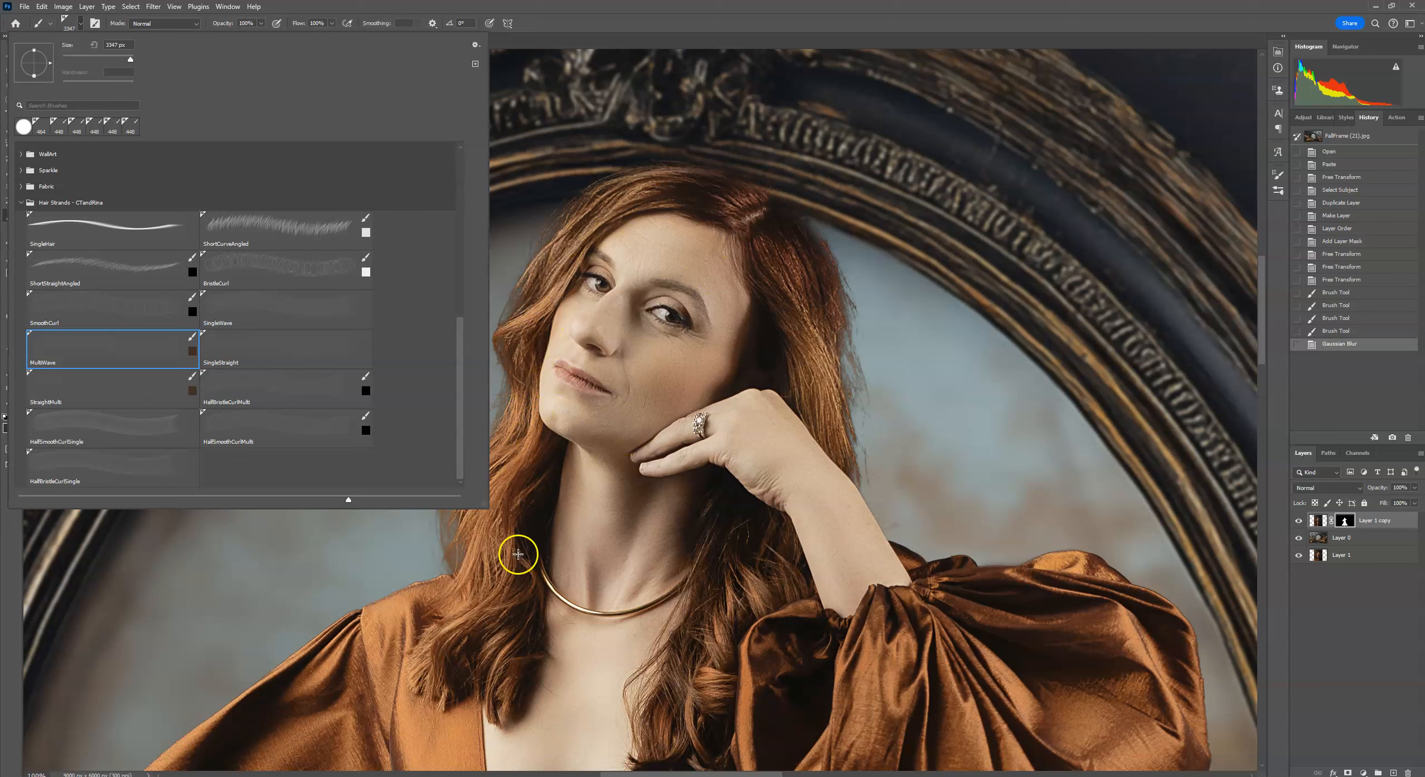
pyautogui.click(241, 425)
pyautogui.click(296, 388)
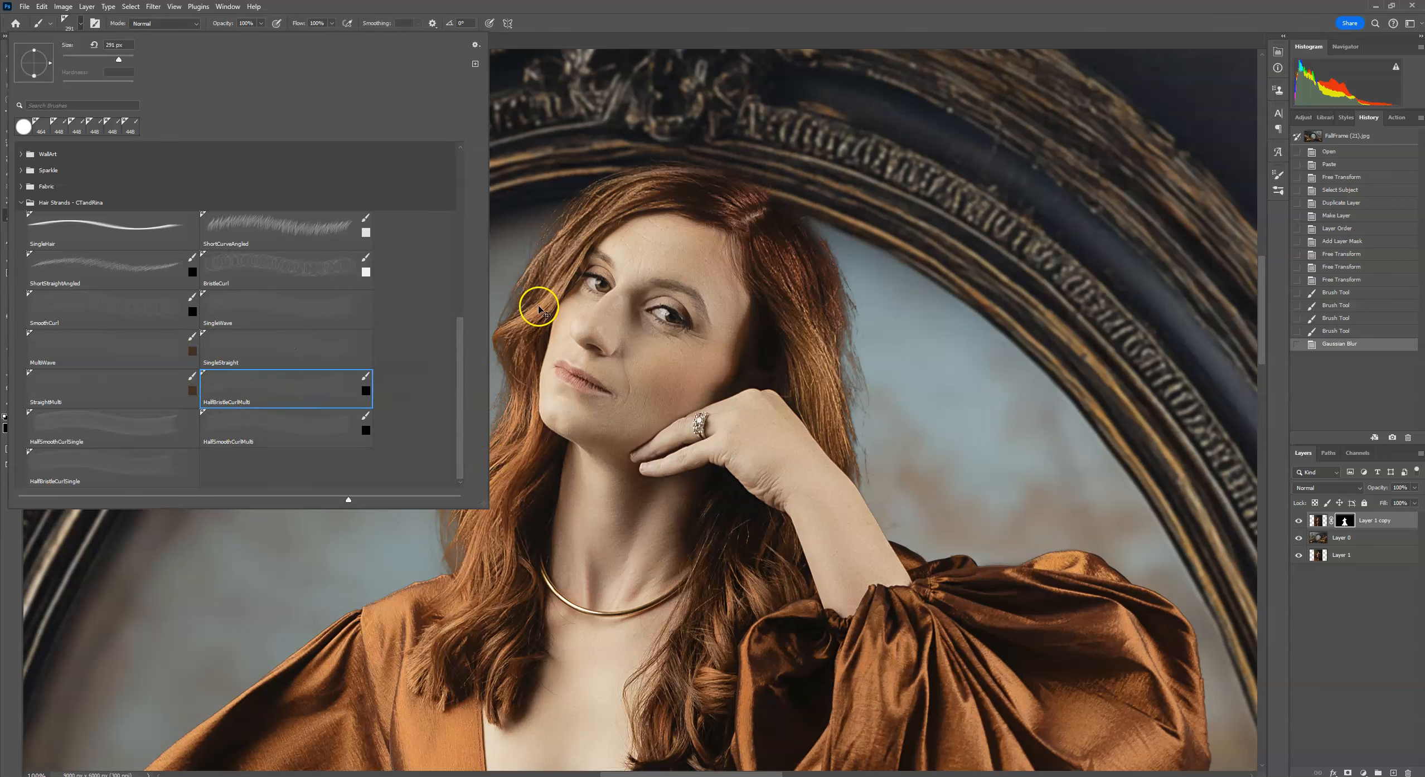
pyautogui.click(746, 13)
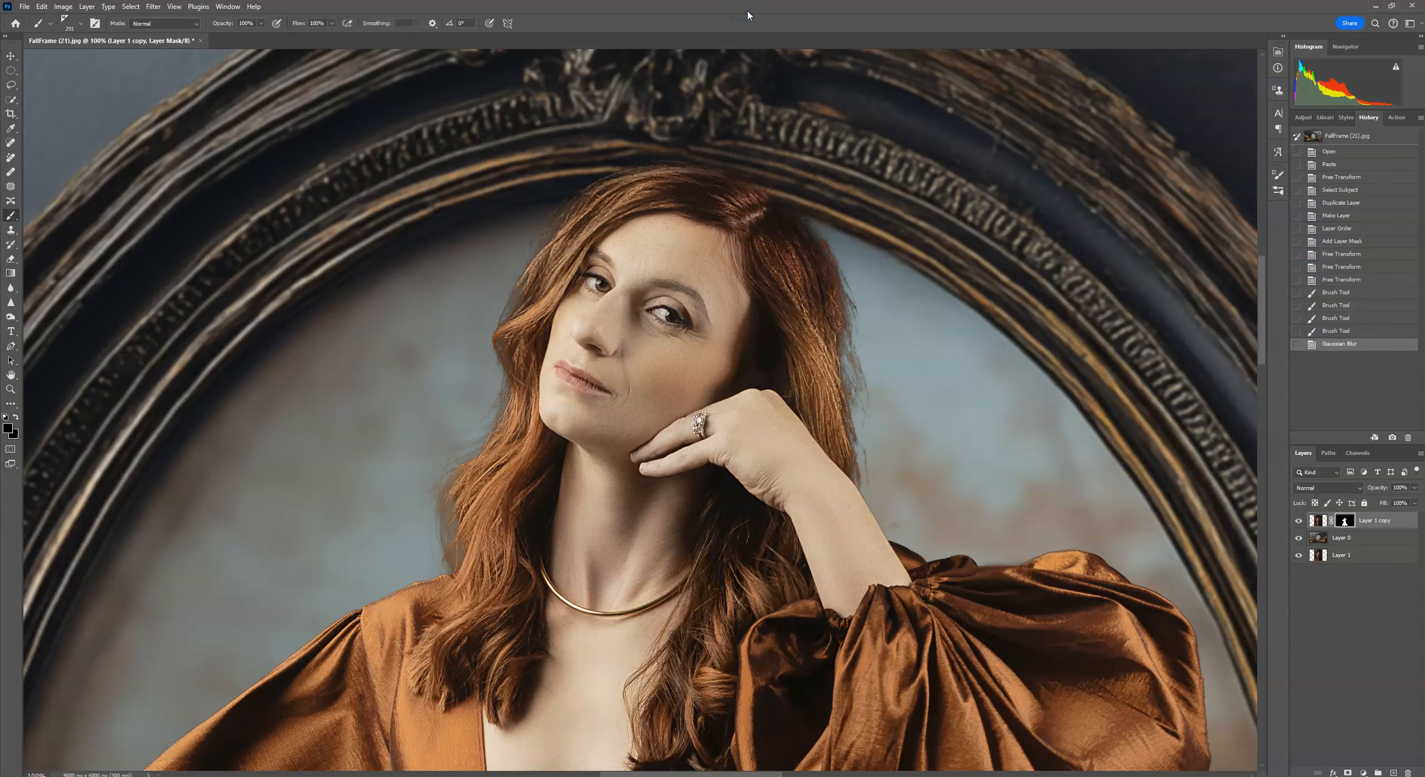
# Zoom in on the face and add a new empty layer above Layer 1 copy.
pyautogui.hotkey('ctrl', '+')
pyautogui.hotkey('ctrl', '+')
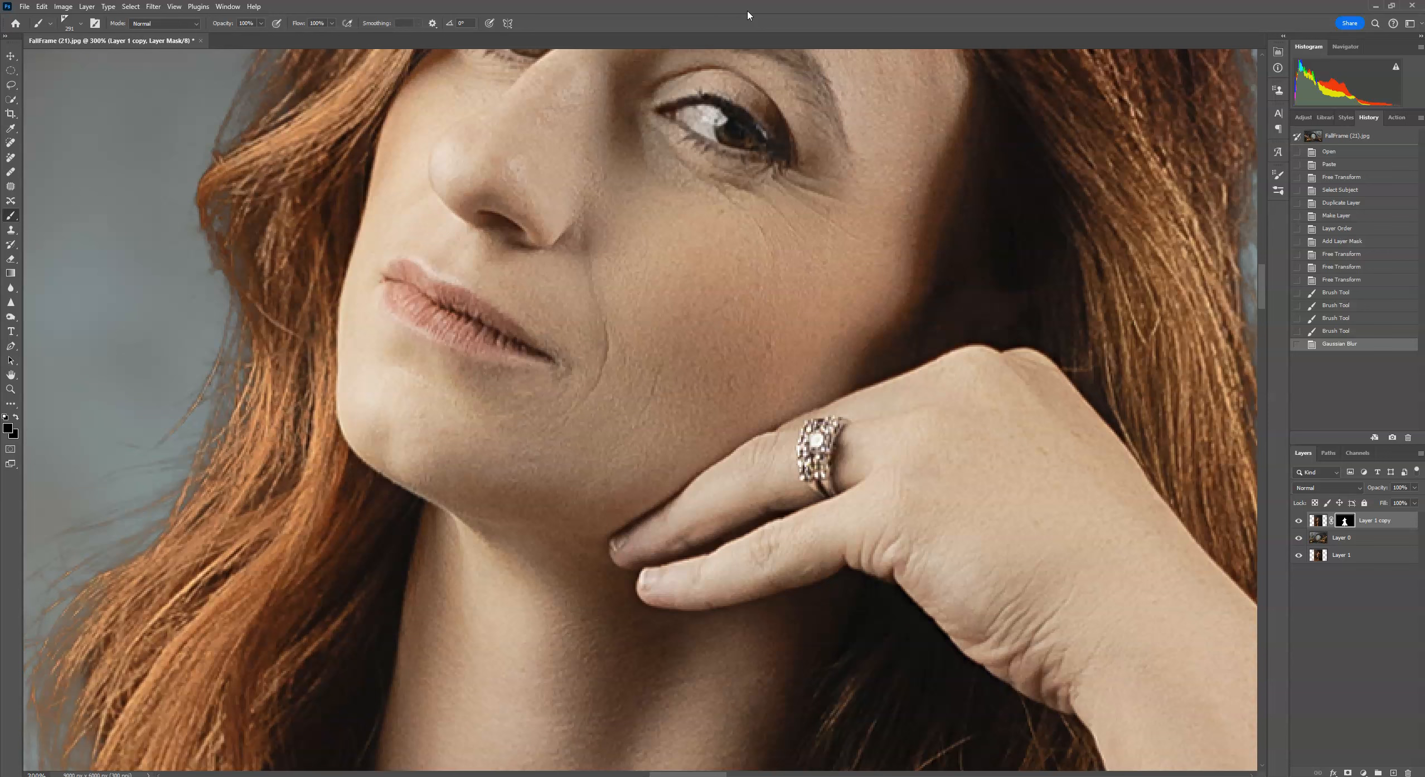
pyautogui.click(1391, 766)
pyautogui.hscroll(-5, 502, 390)
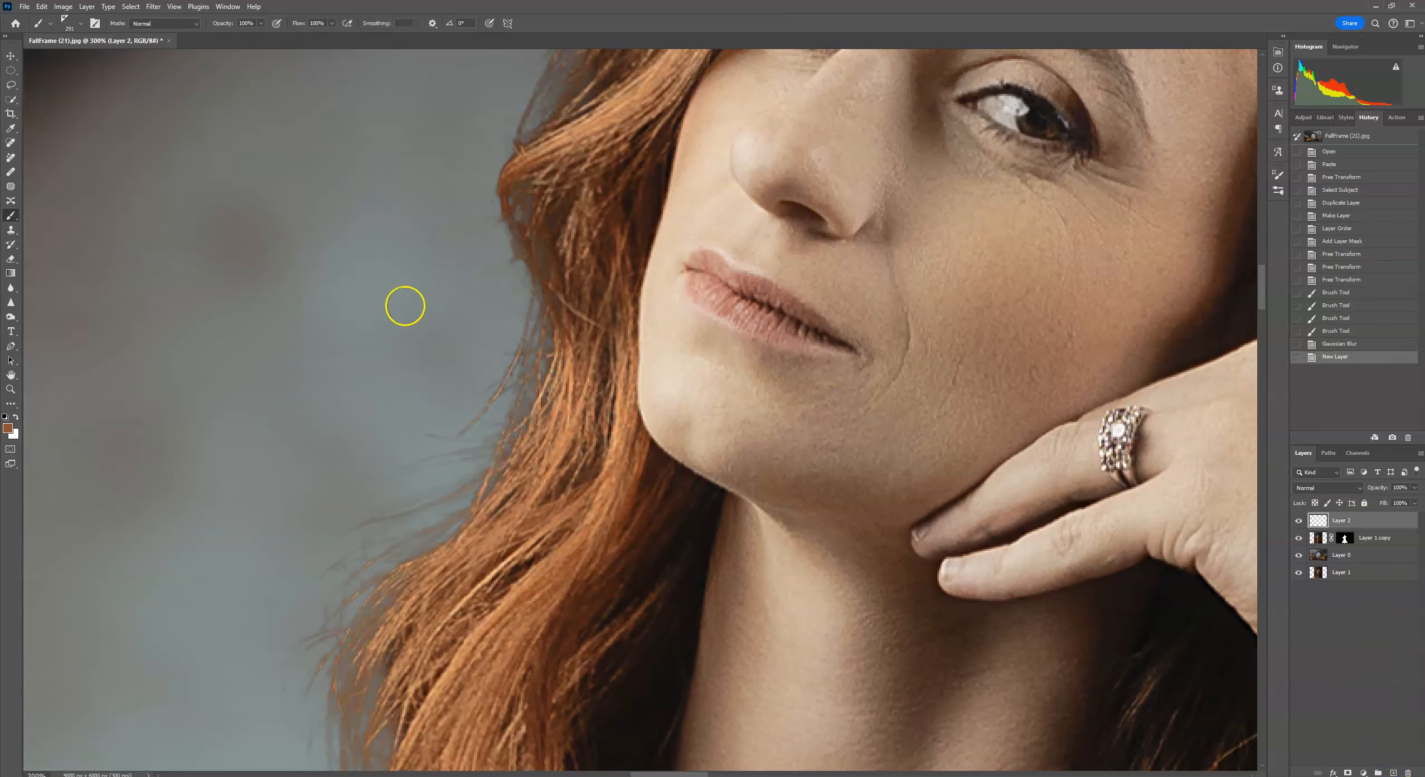
# Adjust the hair brush size in the brush picker.
pyautogui.click(81, 24)
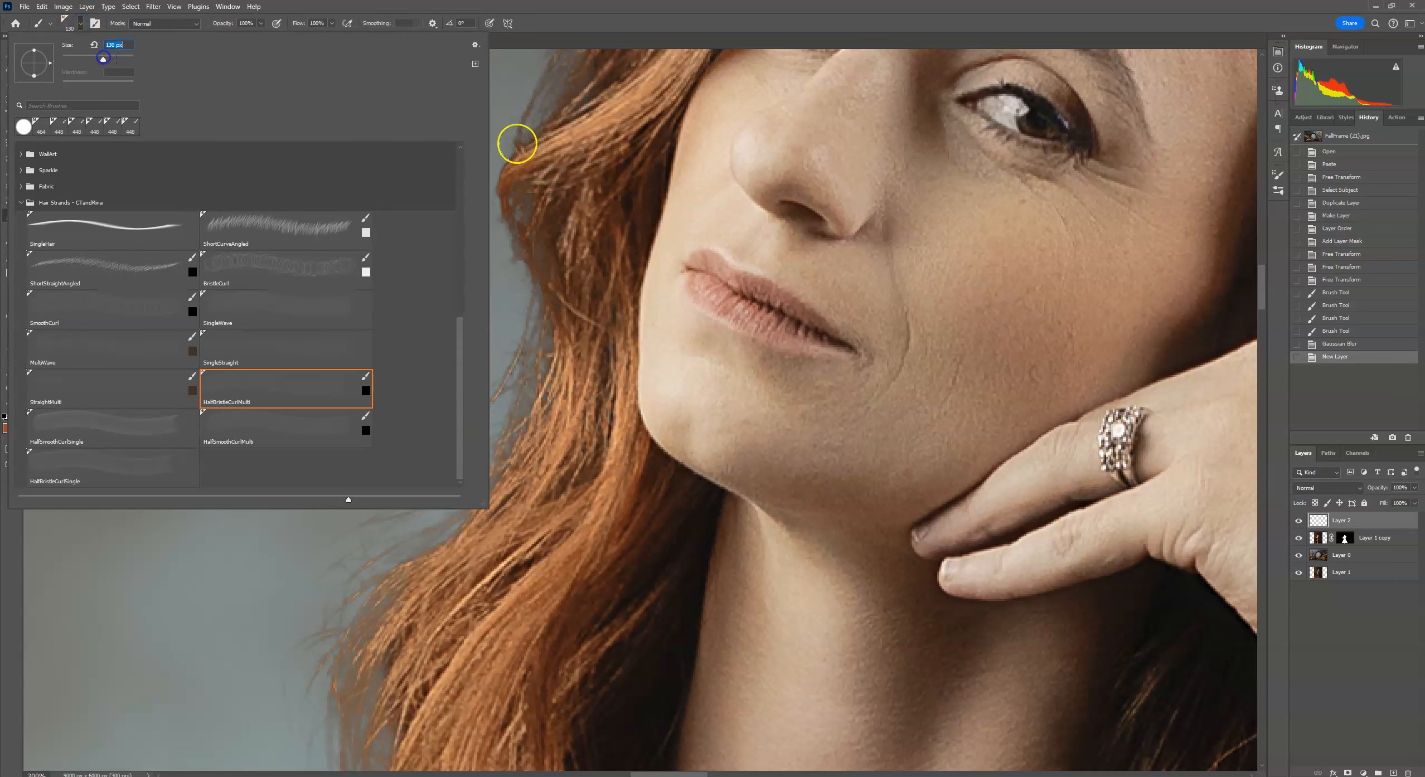
pyautogui.moveTo(103, 58); pyautogui.dragTo(100, 58)
pyautogui.click(607, 328)
pyautogui.press('Return')
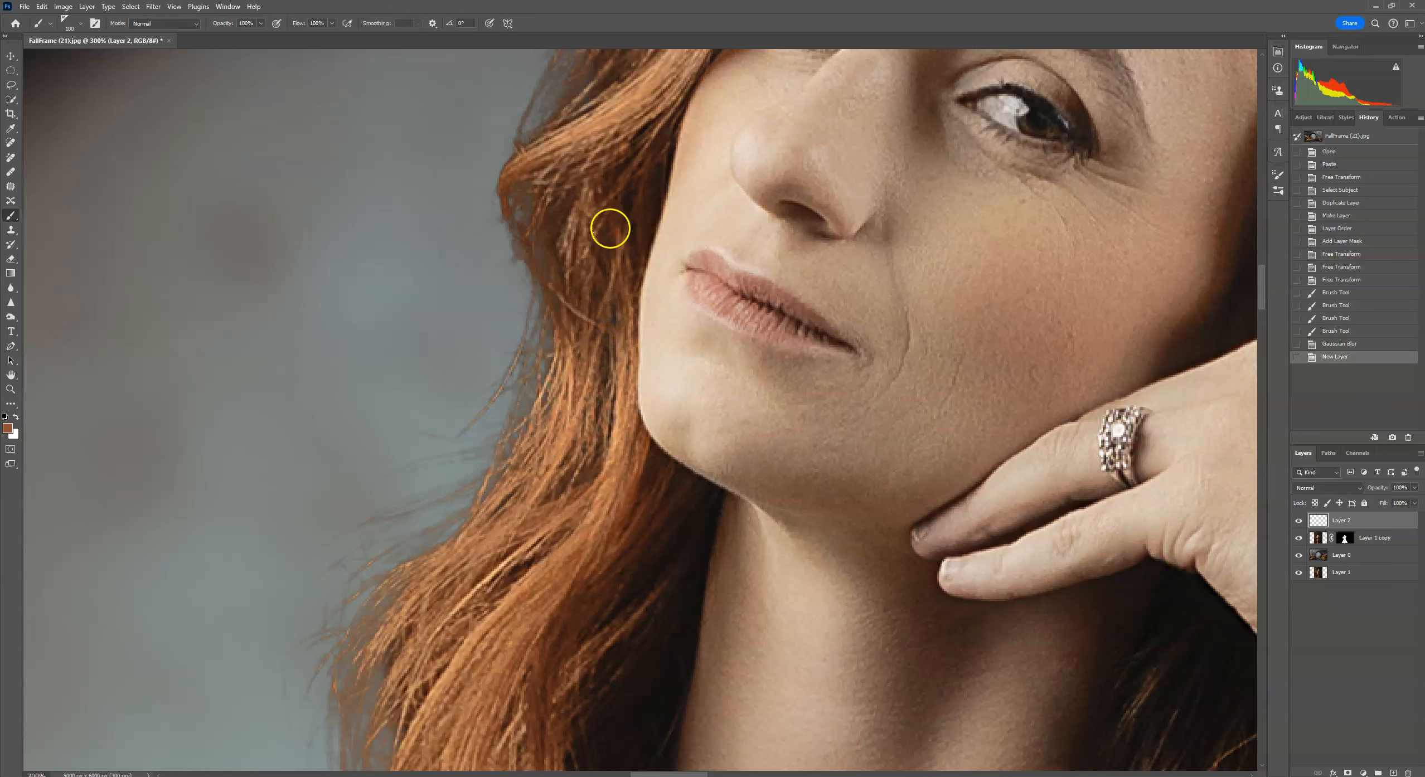
# Paint flyaway hair strands on the new layer along the outer edge of the hair beside the face.
pyautogui.moveTo(597, 230); pyautogui.dragTo(627, 1)
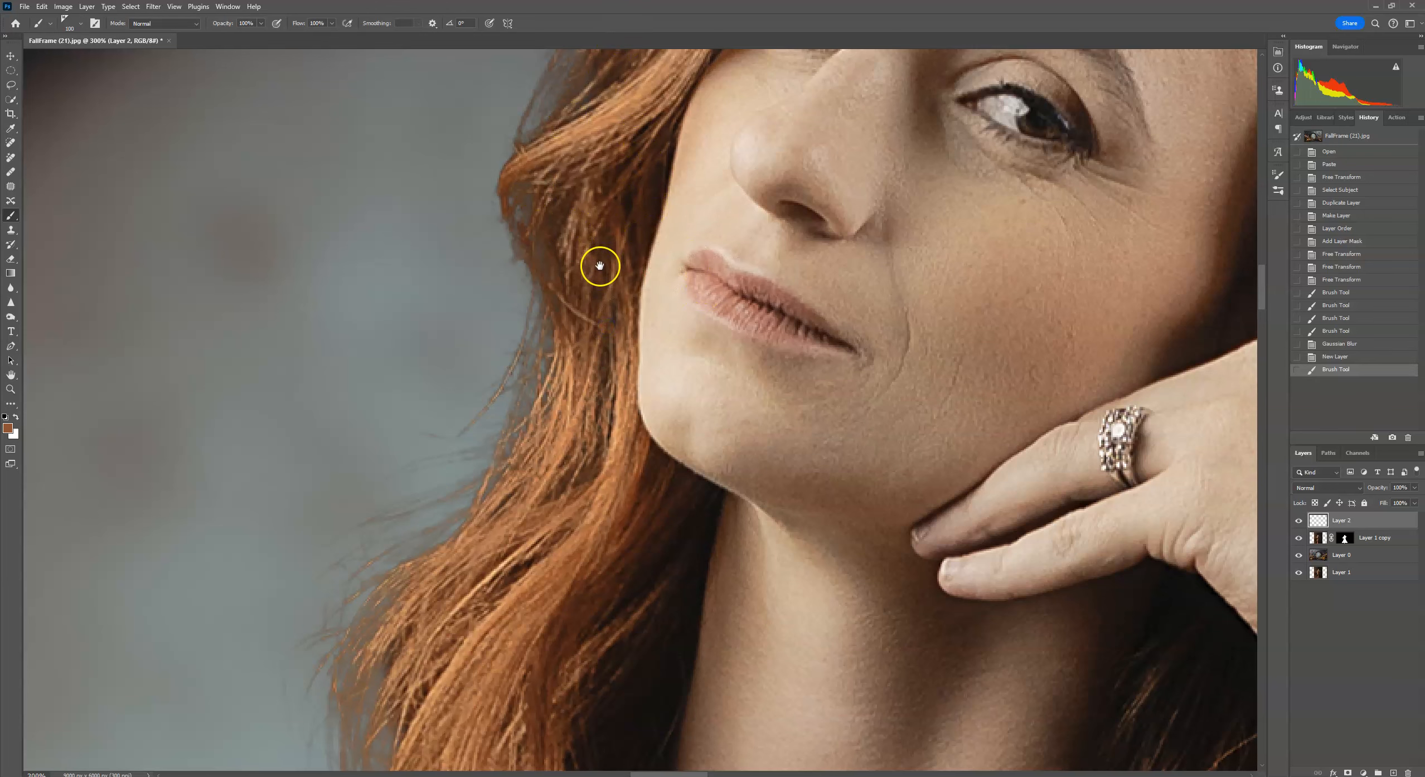
pyautogui.moveTo(599, 266); pyautogui.dragTo(614, 472)
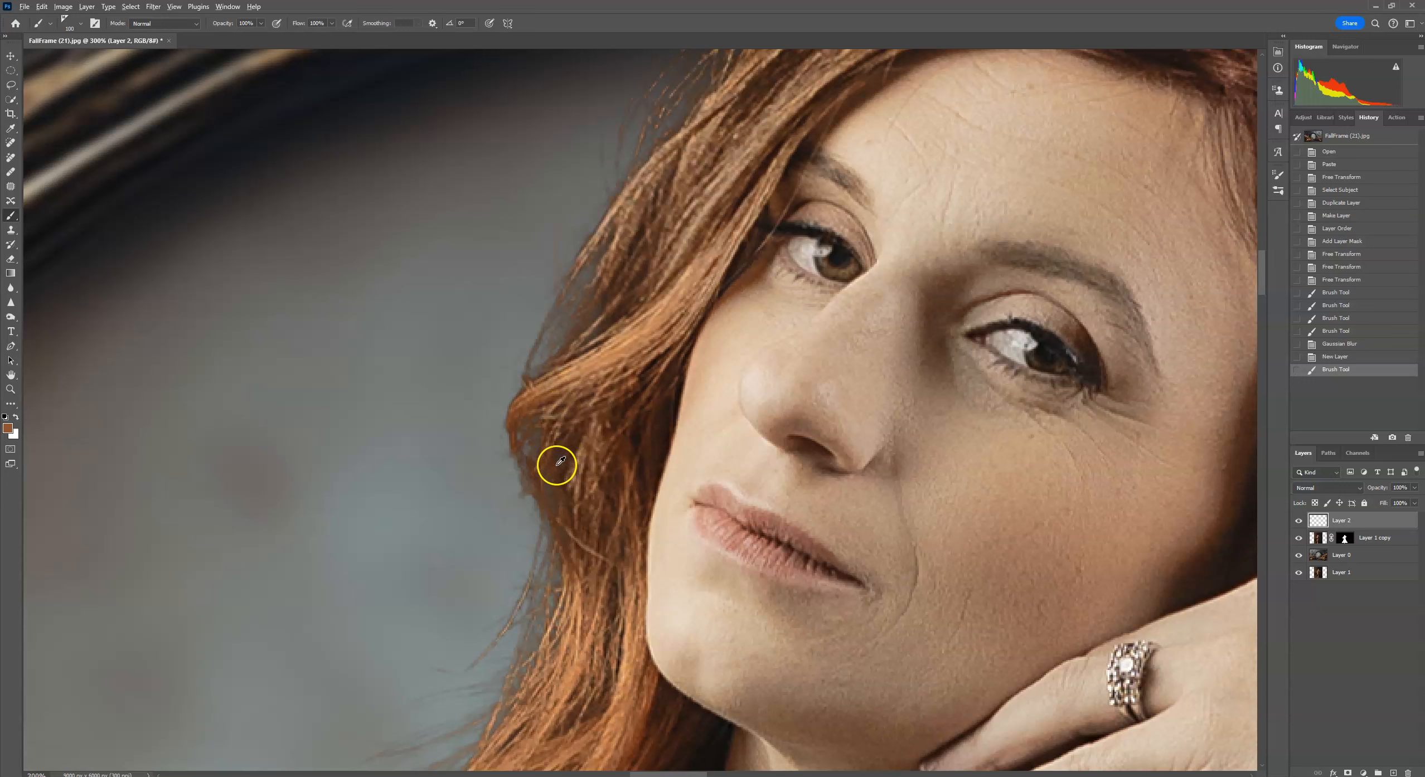
pyautogui.moveTo(519, 463); pyautogui.dragTo(570, 444)
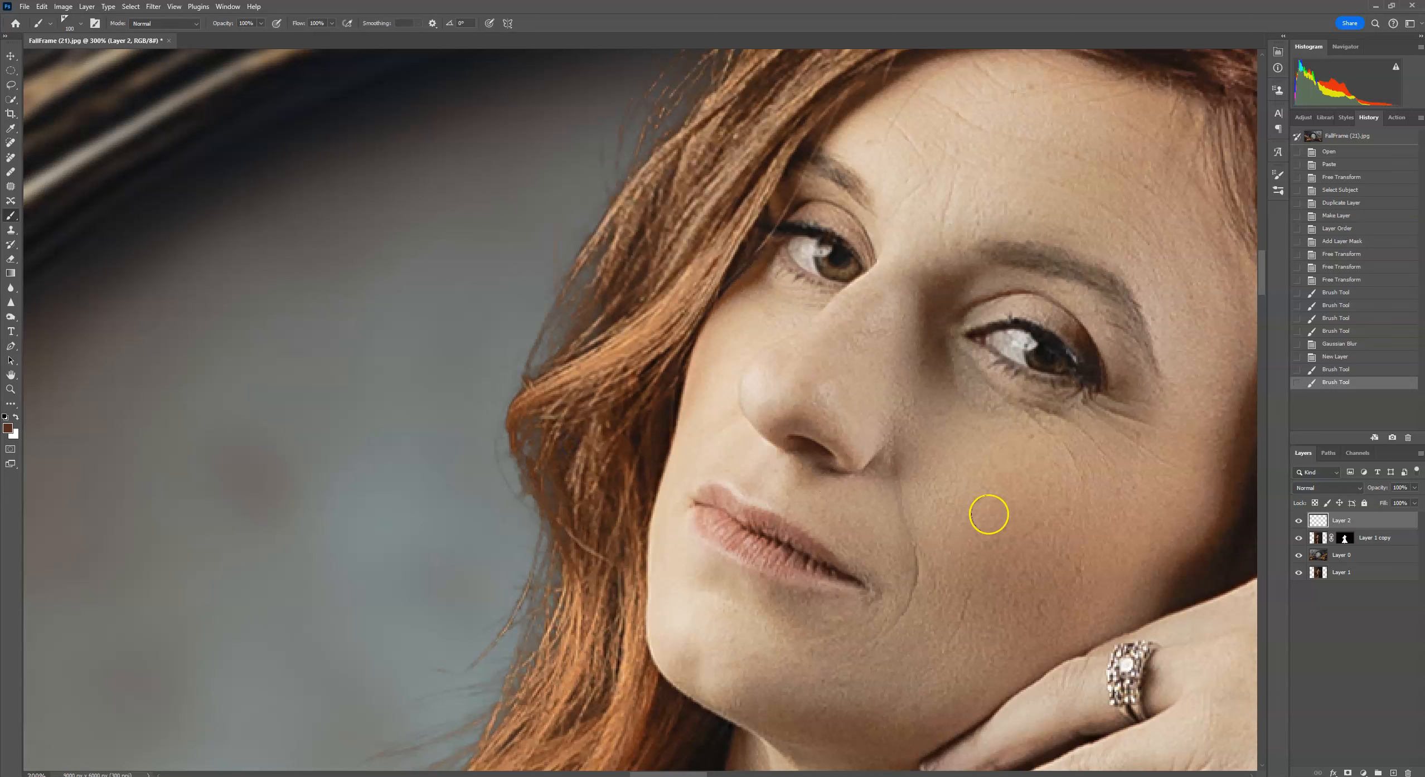
pyautogui.click(567, 397)
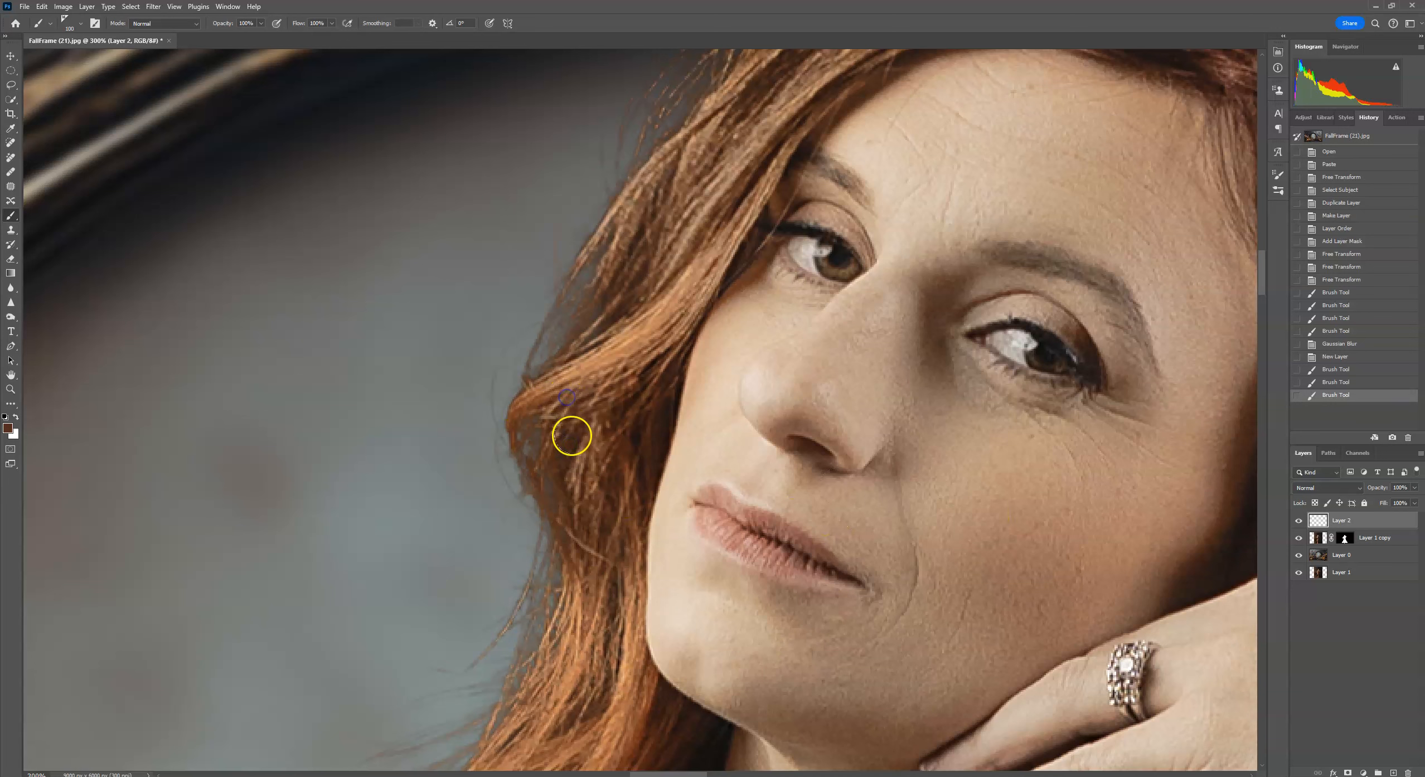
pyautogui.click(571, 434)
pyautogui.click(574, 477)
pyautogui.click(577, 510)
pyautogui.click(585, 543)
pyautogui.click(600, 538)
pyautogui.click(611, 529)
pyautogui.click(608, 491)
pyautogui.click(604, 446)
pyautogui.click(607, 377)
pyautogui.moveTo(643, 337); pyautogui.dragTo(632, 387)
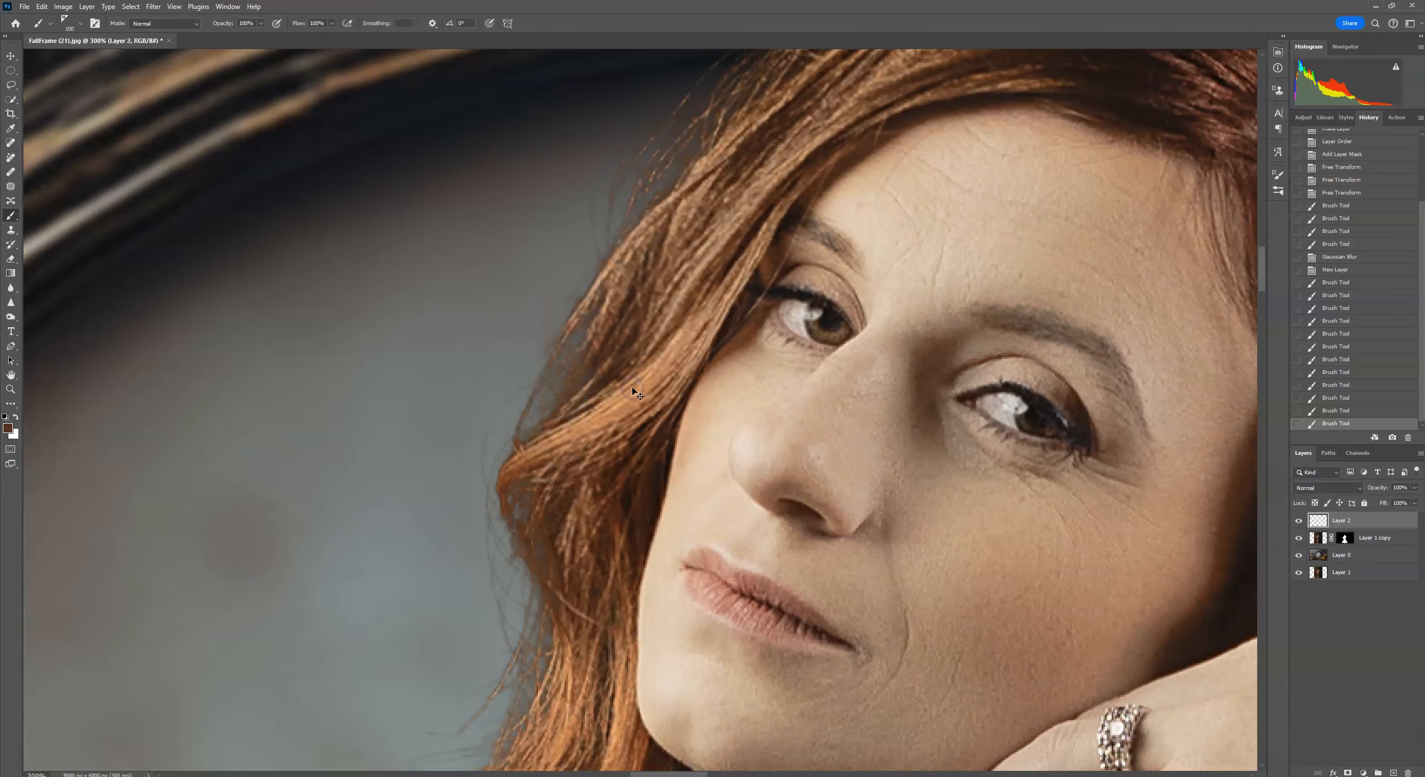
# Review the whole composite and zoomed details of the dress and hair edges.
pyautogui.hotkey('ctrl', '0')
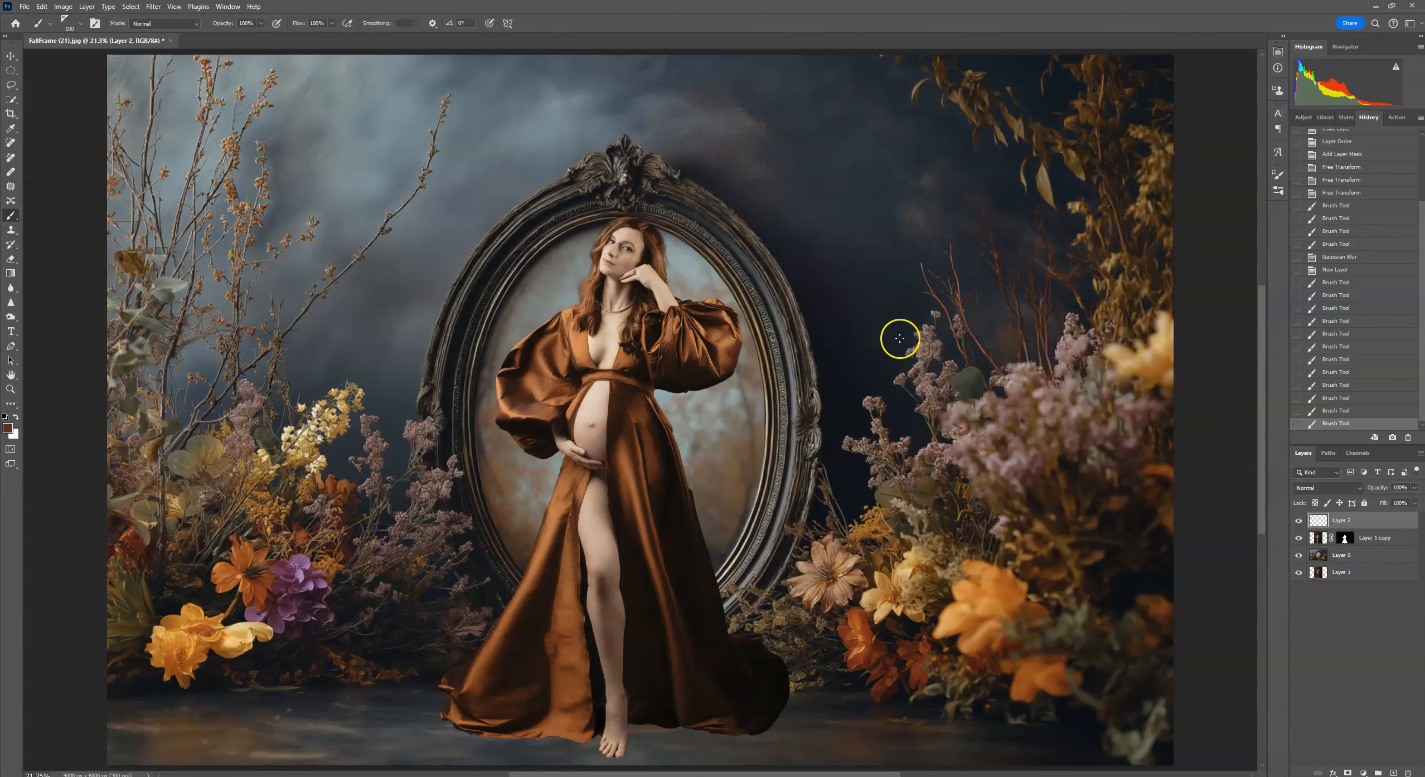
pyautogui.hotkey('ctrl', '+')
pyautogui.hotkey('ctrl', '+')
pyautogui.hotkey('ctrl', '-')
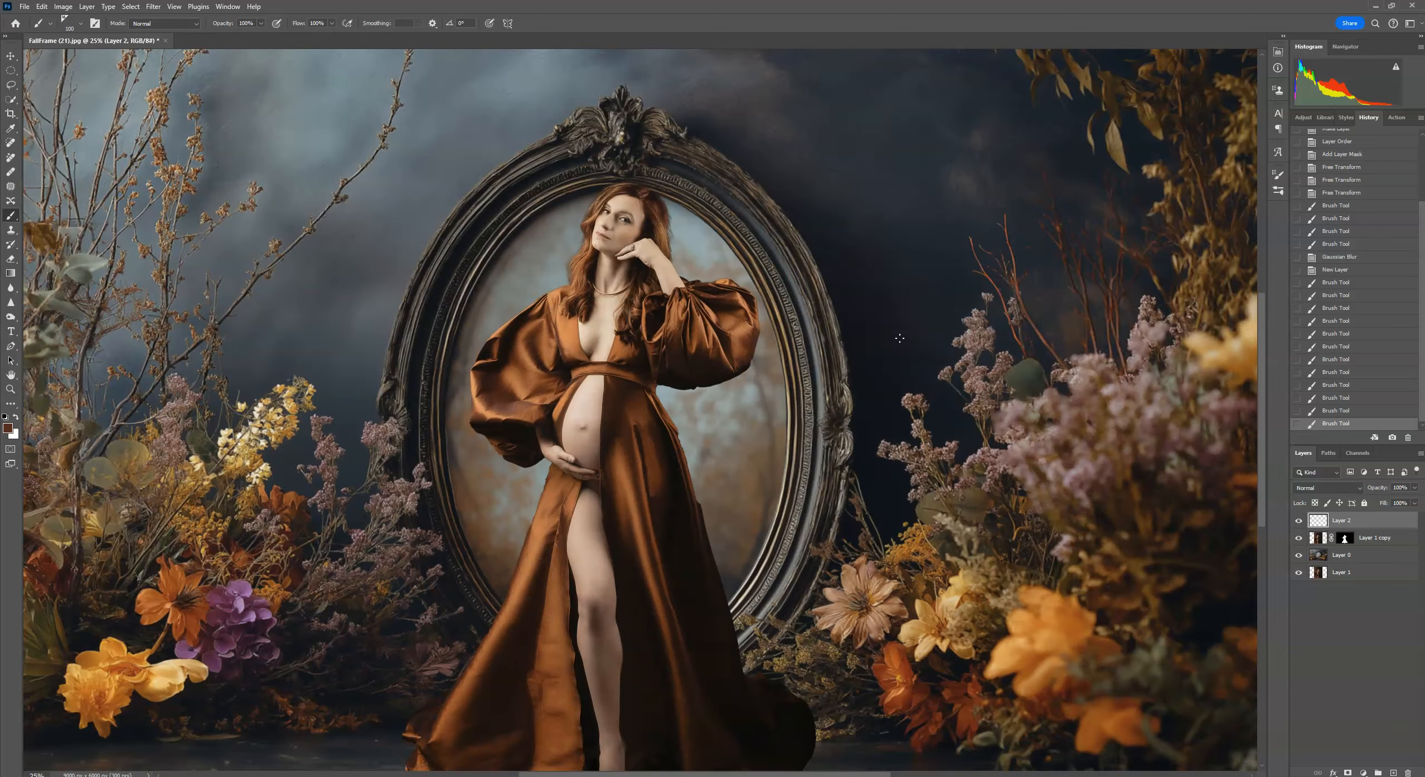
pyautogui.hotkey('ctrl', '+')
pyautogui.hotkey('ctrl', '+')
pyautogui.hotkey('ctrl', '+')
pyautogui.hotkey('ctrl', '+')
pyautogui.hotkey('ctrl', '+')
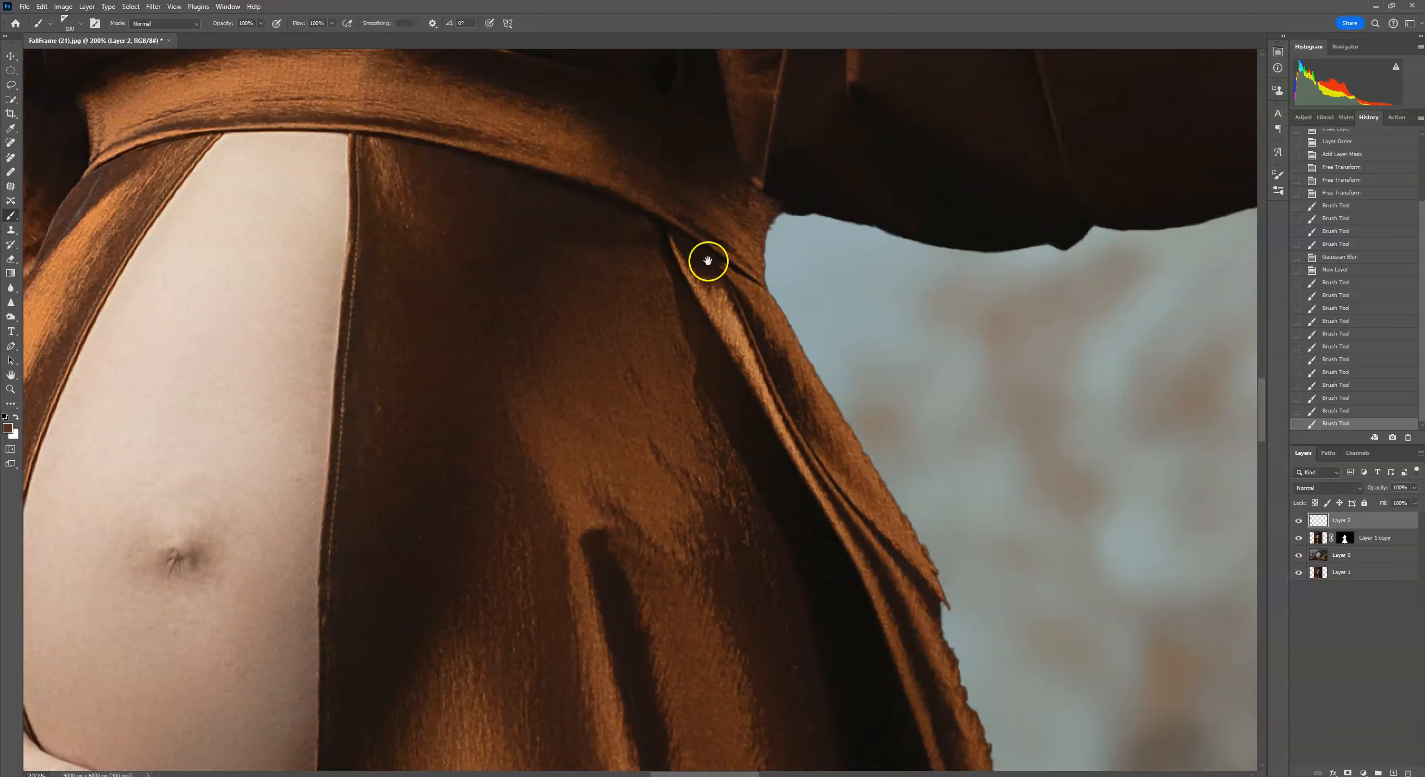
pyautogui.moveTo(702, 251); pyautogui.dragTo(849, 576)
pyautogui.moveTo(719, 145); pyautogui.dragTo(703, 563)
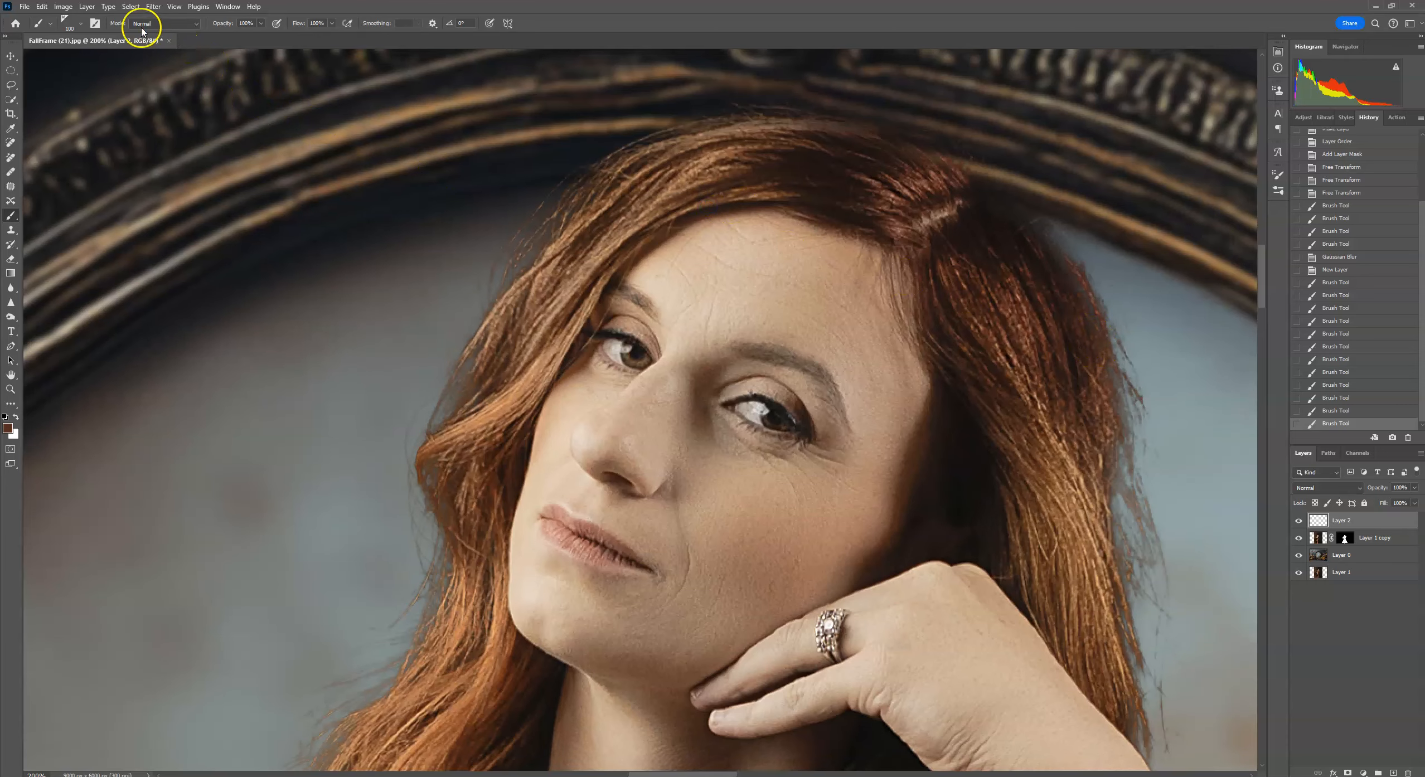
# Select the layer mask of Layer 1 copy and choose the BristleCurl hair brush.
pyautogui.click(1343, 539)
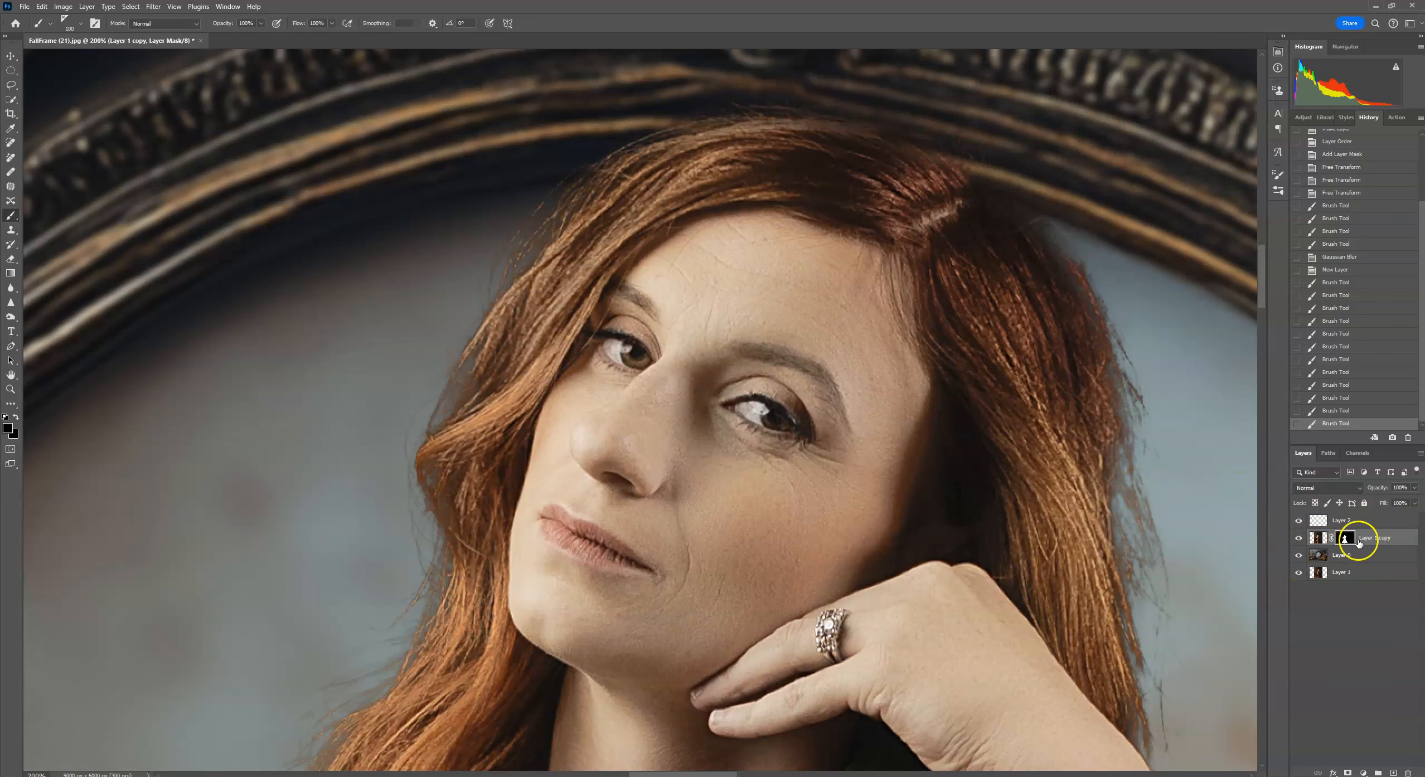
pyautogui.moveTo(1050, 423); pyautogui.dragTo(886, 399)
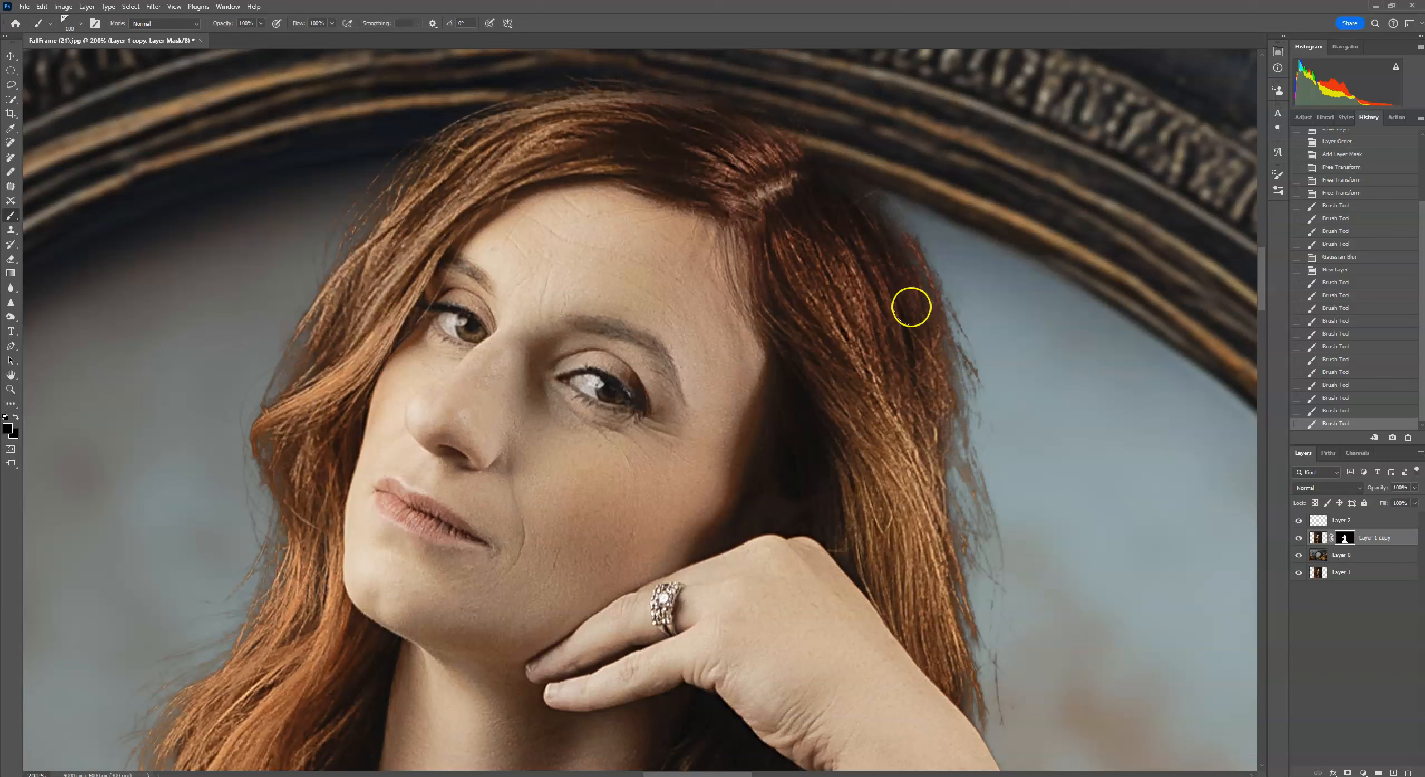
pyautogui.click(76, 32)
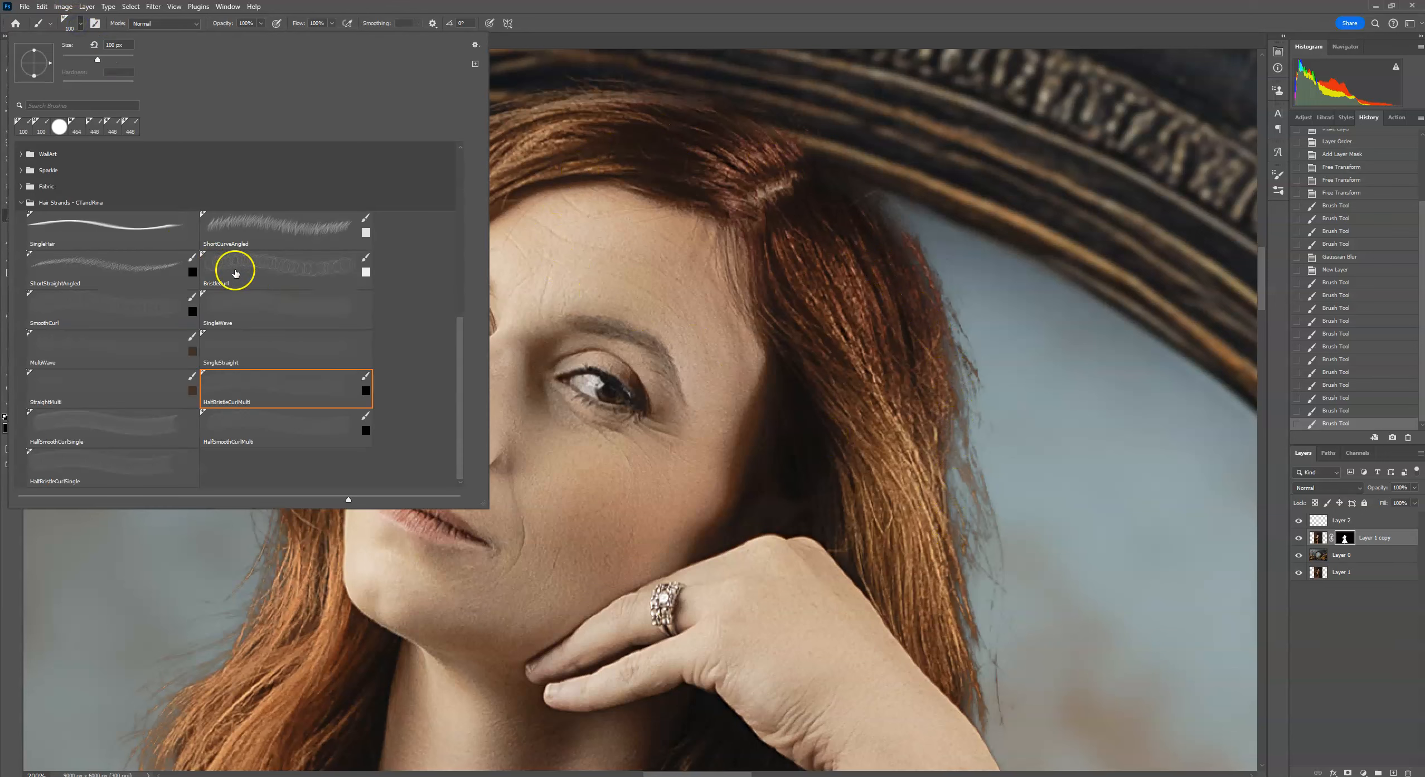
pyautogui.click(307, 271)
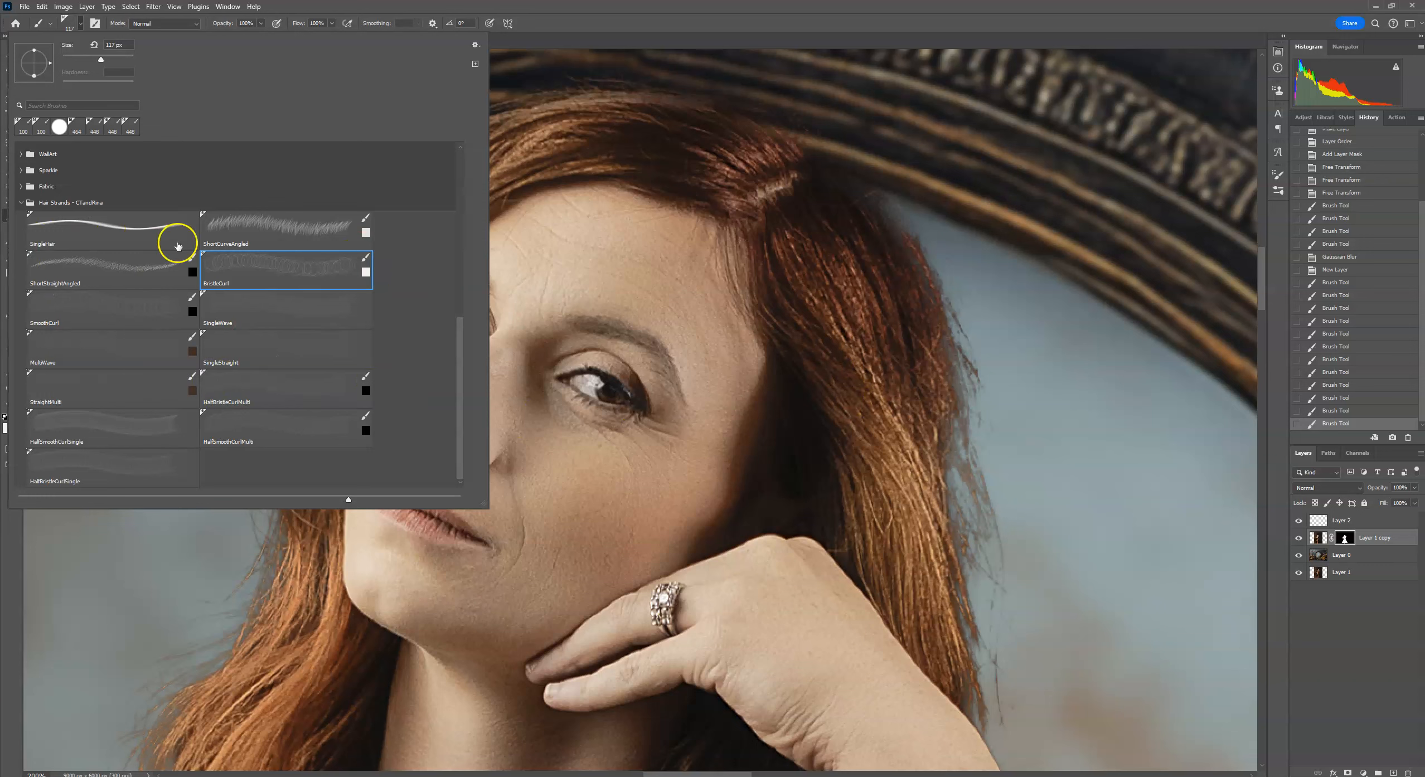
pyautogui.click(1171, 534)
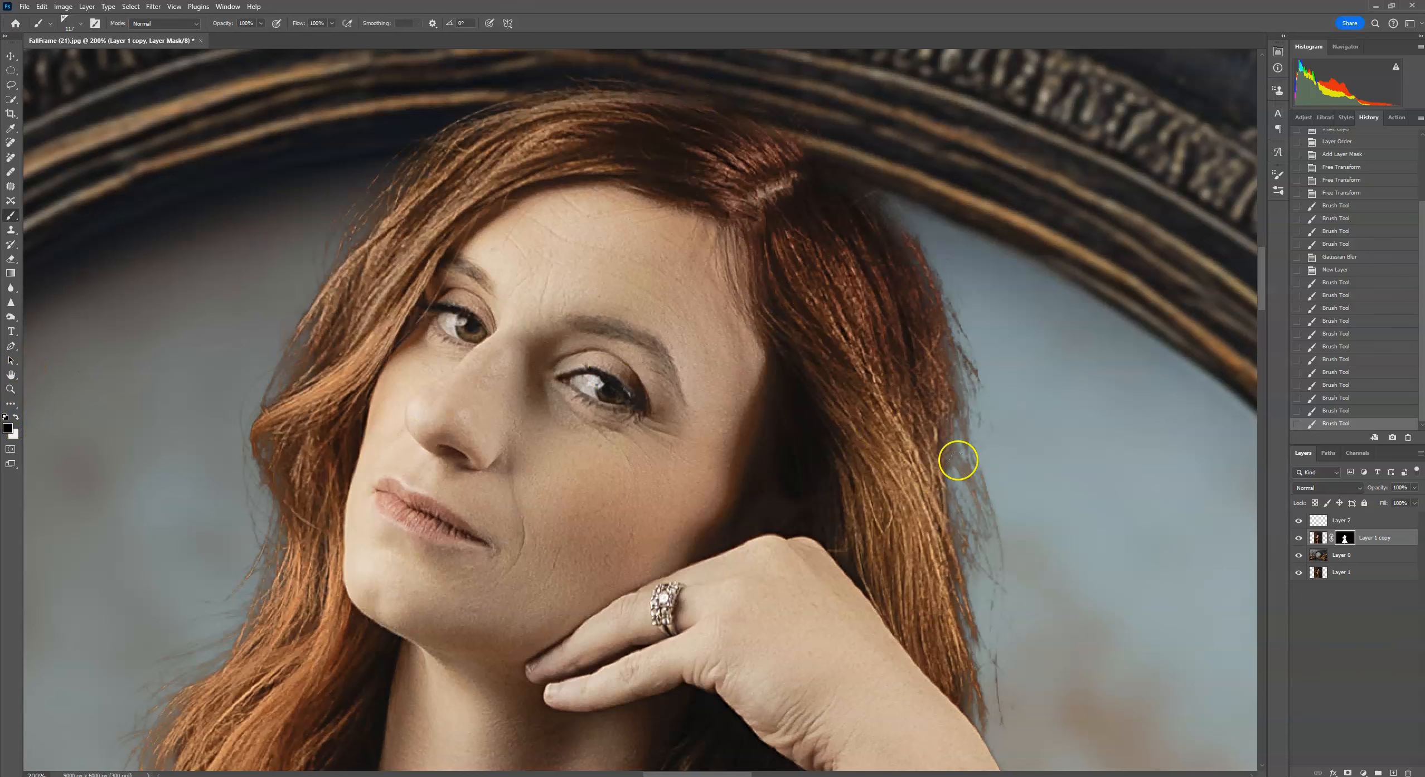
# Undo the last brush stroke.
pyautogui.moveTo(937, 491); pyautogui.dragTo(719, 380)
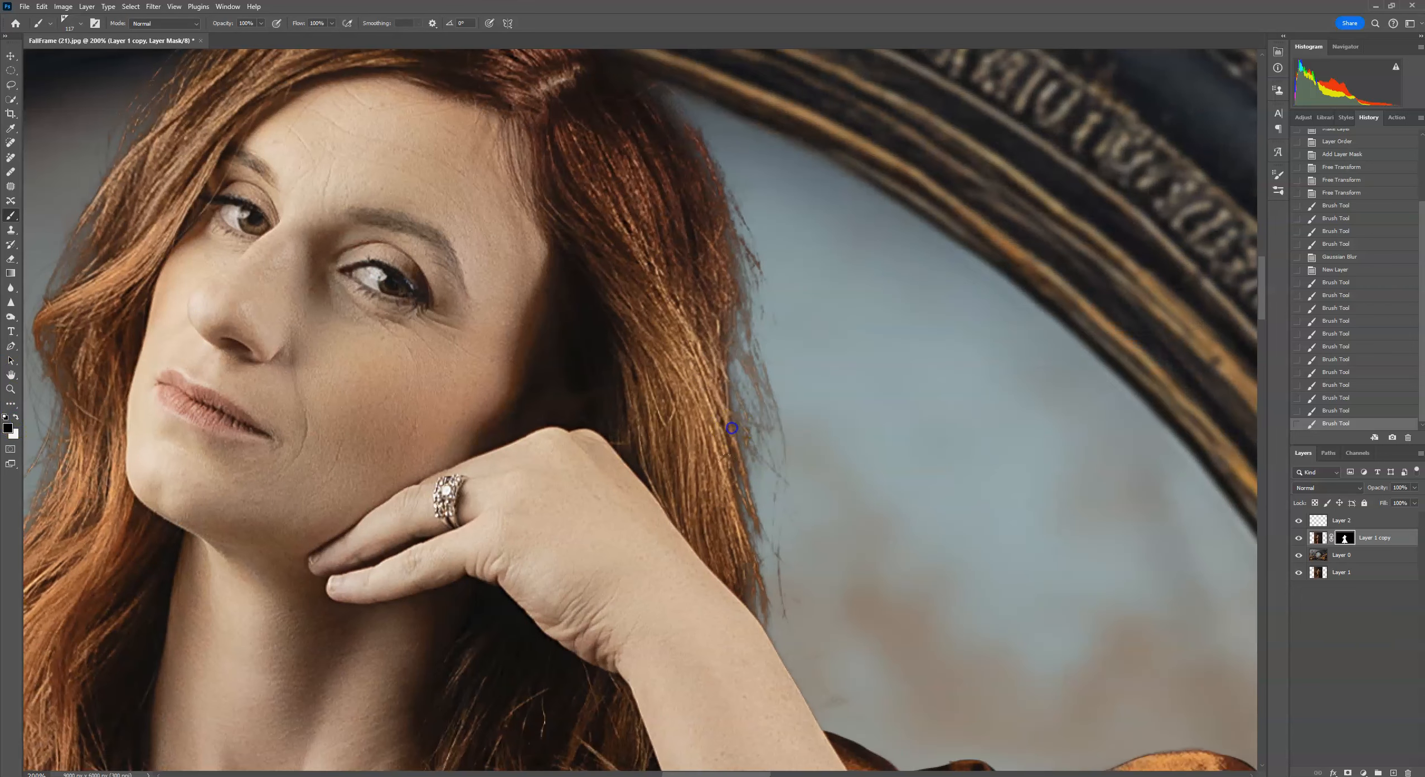
pyautogui.click(42, 6)
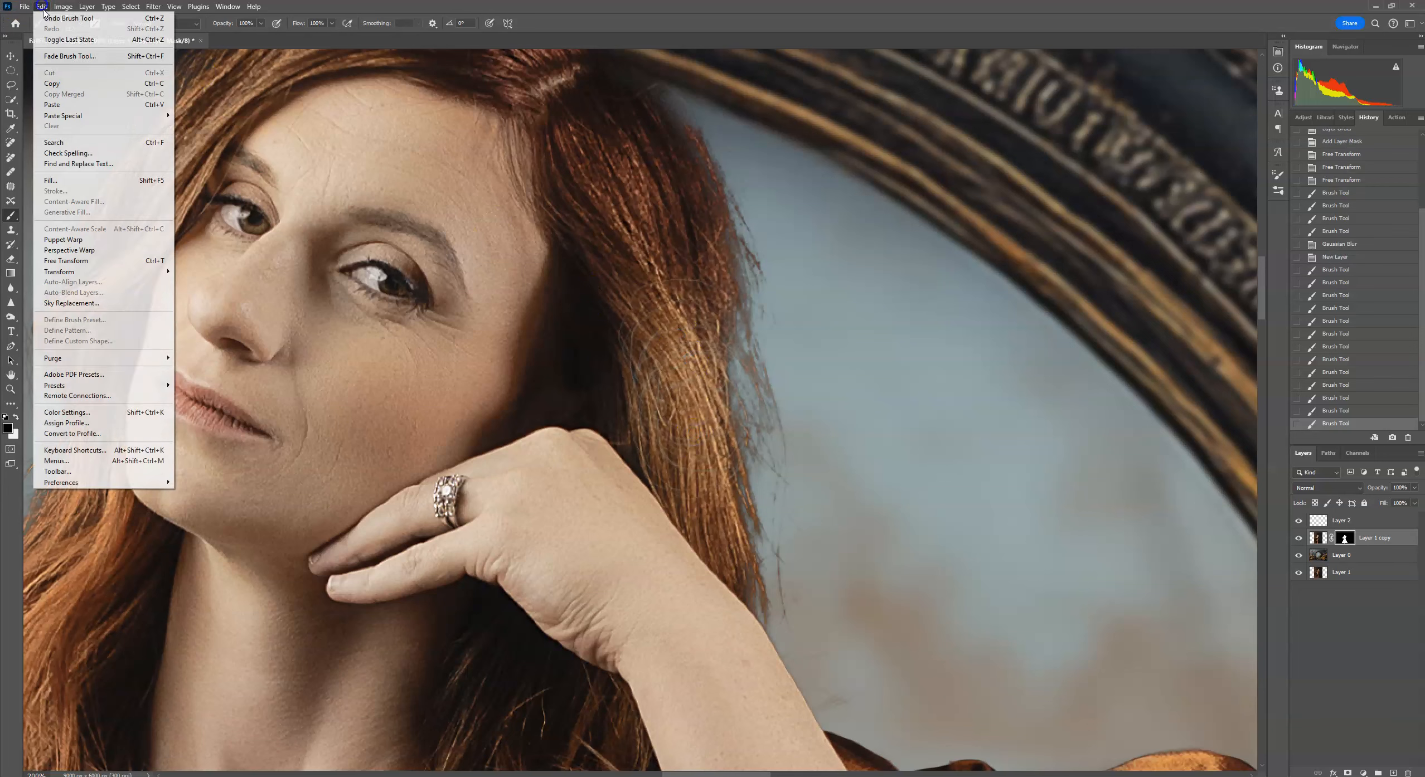
pyautogui.click(50, 20)
# Swap to white as foreground and paint on the mask to bring back hair strands along the hair edges.
pyautogui.press('x')
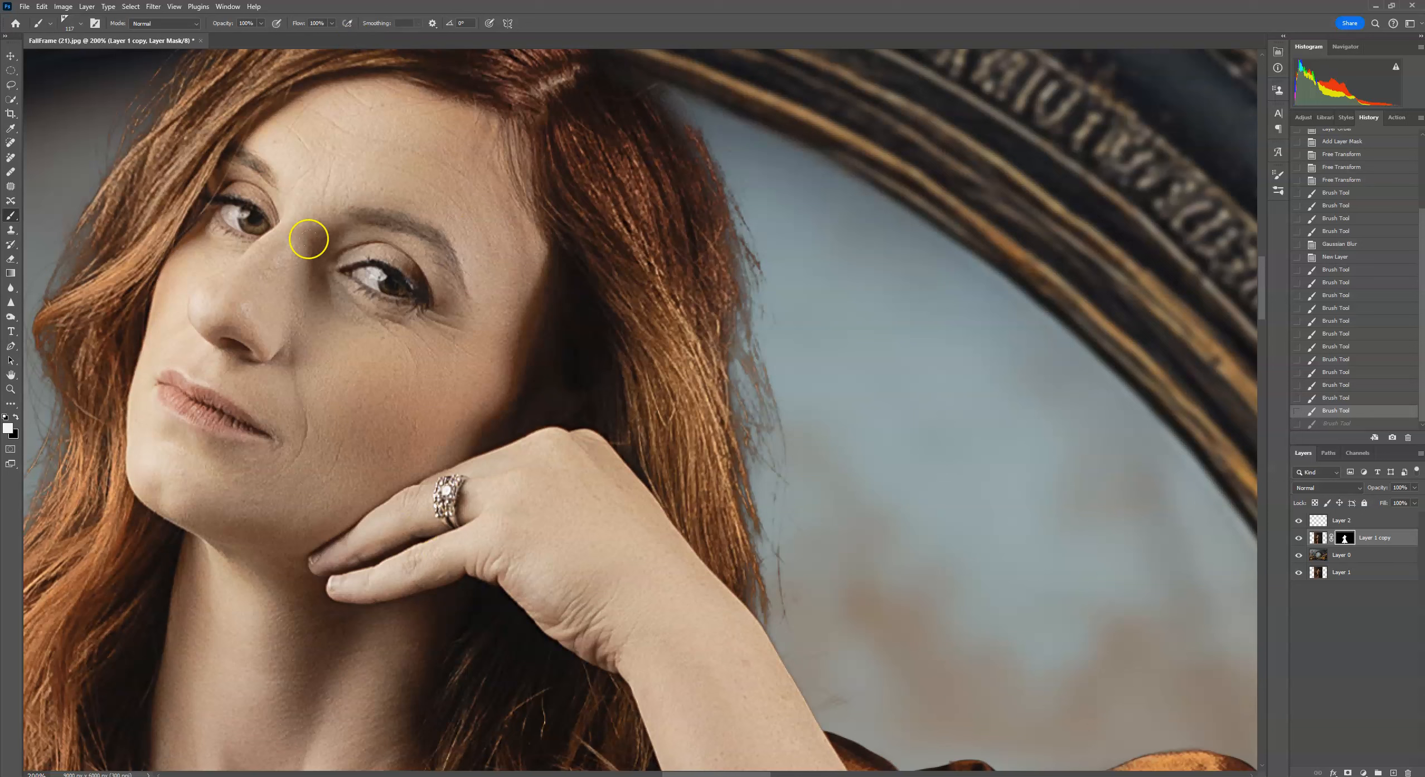
pyautogui.moveTo(689, 363); pyautogui.dragTo(696, 492)
pyautogui.moveTo(705, 566); pyautogui.dragTo(704, 582)
pyautogui.click(703, 581)
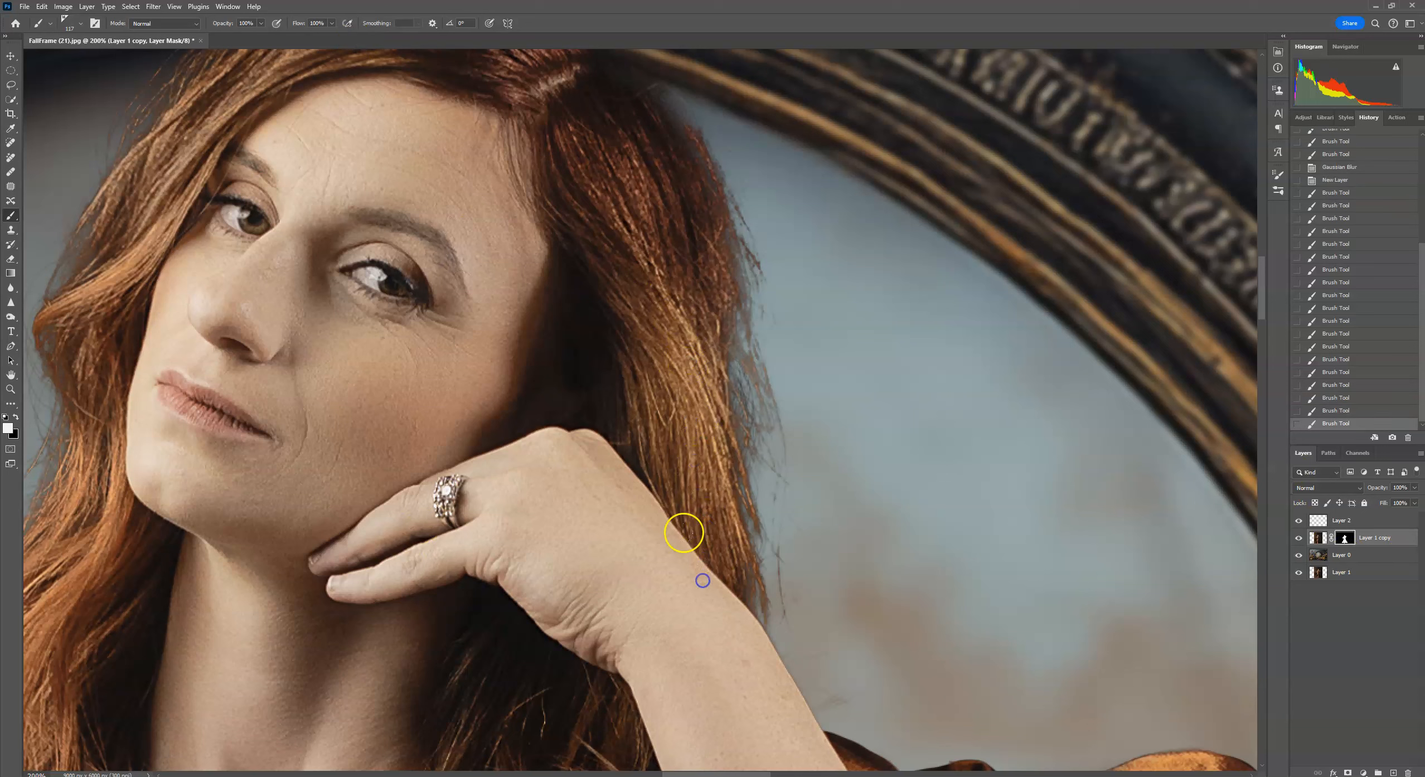
pyautogui.moveTo(963, 490); pyautogui.dragTo(1102, 689)
pyautogui.moveTo(368, 312); pyautogui.dragTo(342, 351)
pyautogui.click(280, 431)
pyautogui.moveTo(304, 515); pyautogui.dragTo(409, 326)
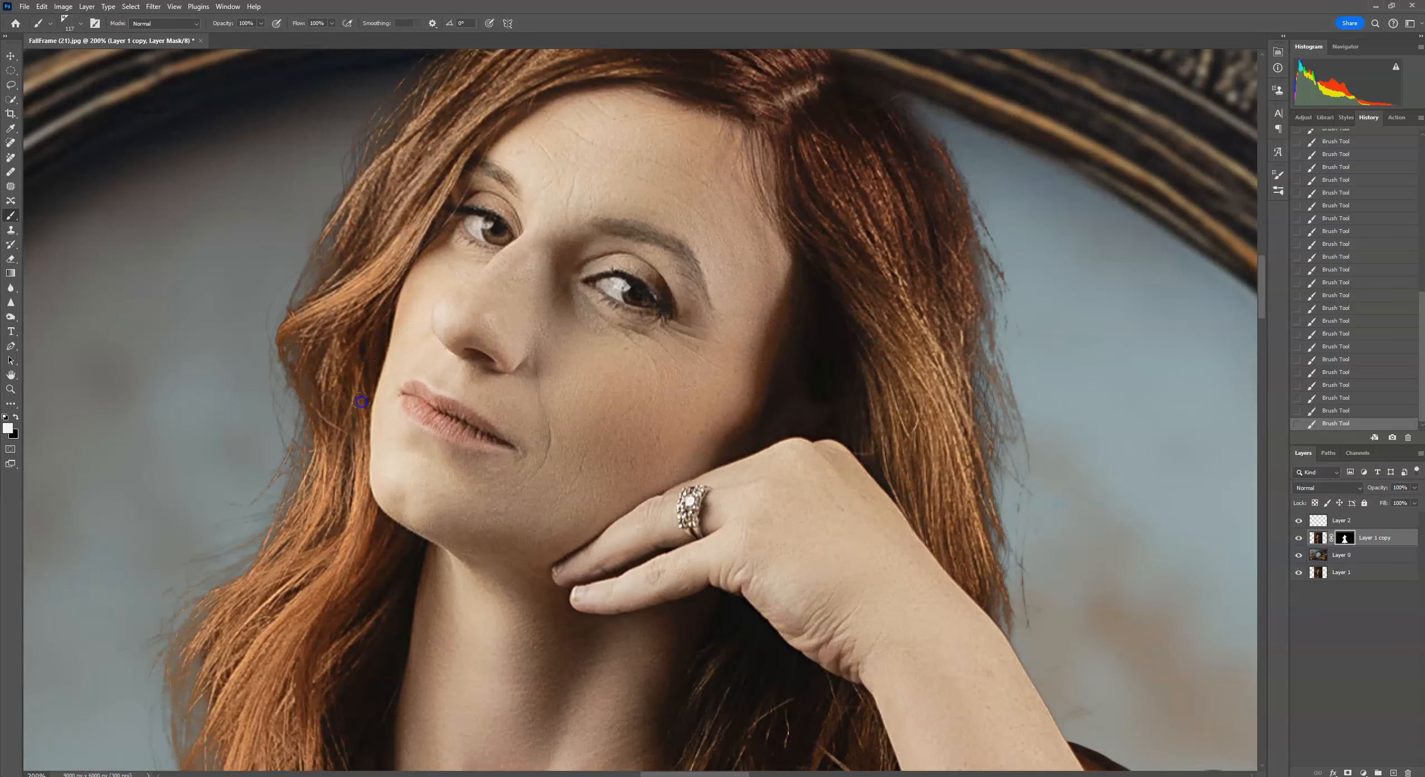
pyautogui.moveTo(327, 534); pyautogui.dragTo(392, 354)
# Try the HalfSmoothCurlSingle and HalfSmoothCurlMulti brushes, adjusting size, with test strokes on the background.
pyautogui.click(80, 24)
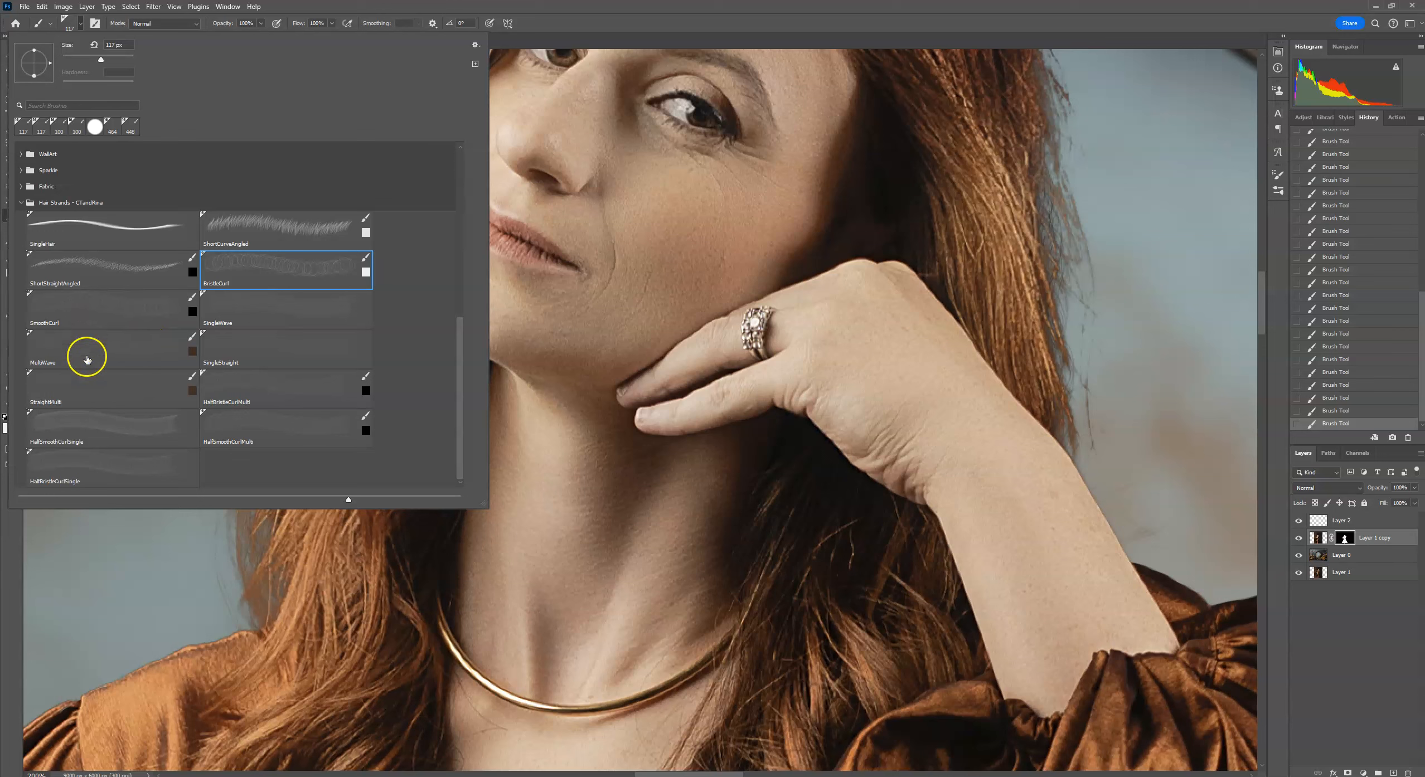
pyautogui.click(98, 437)
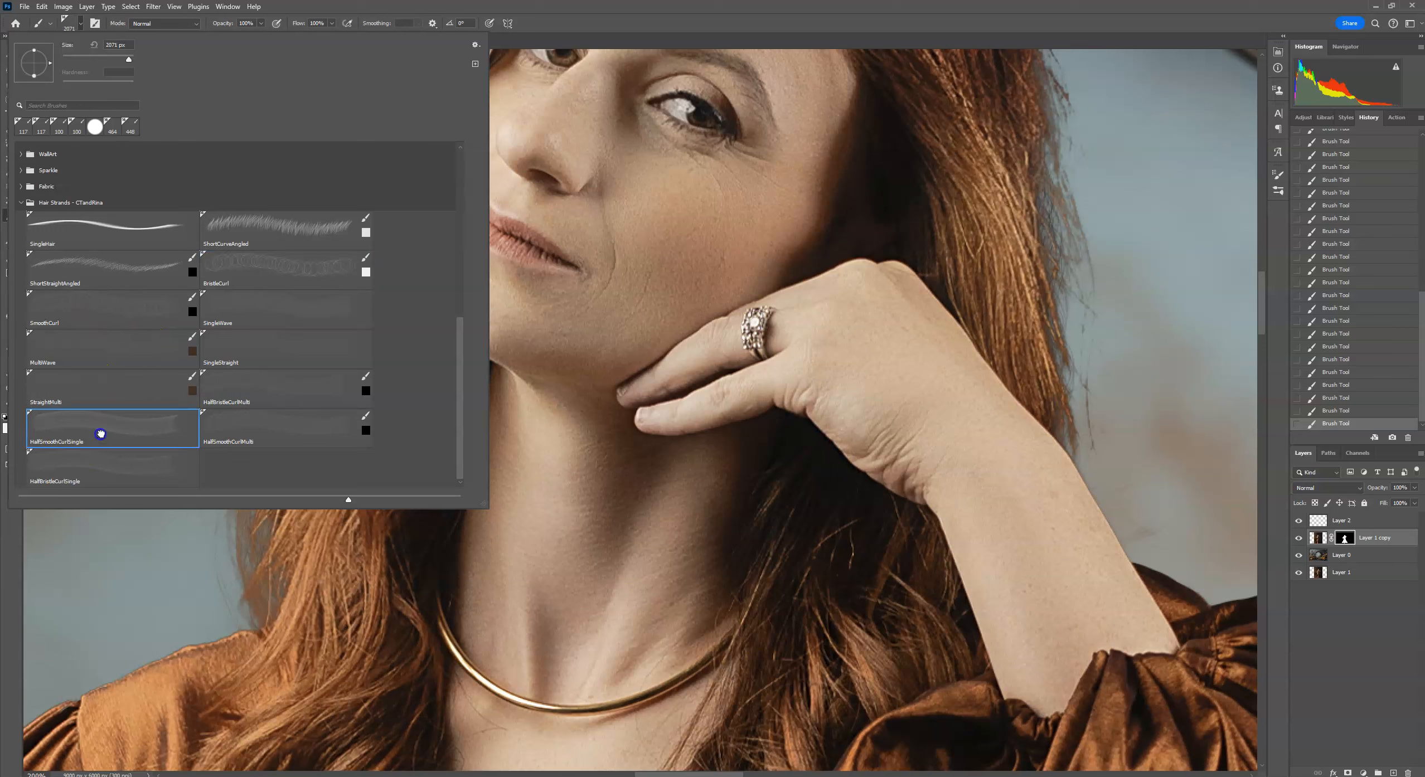
pyautogui.moveTo(128, 59); pyautogui.dragTo(120, 59)
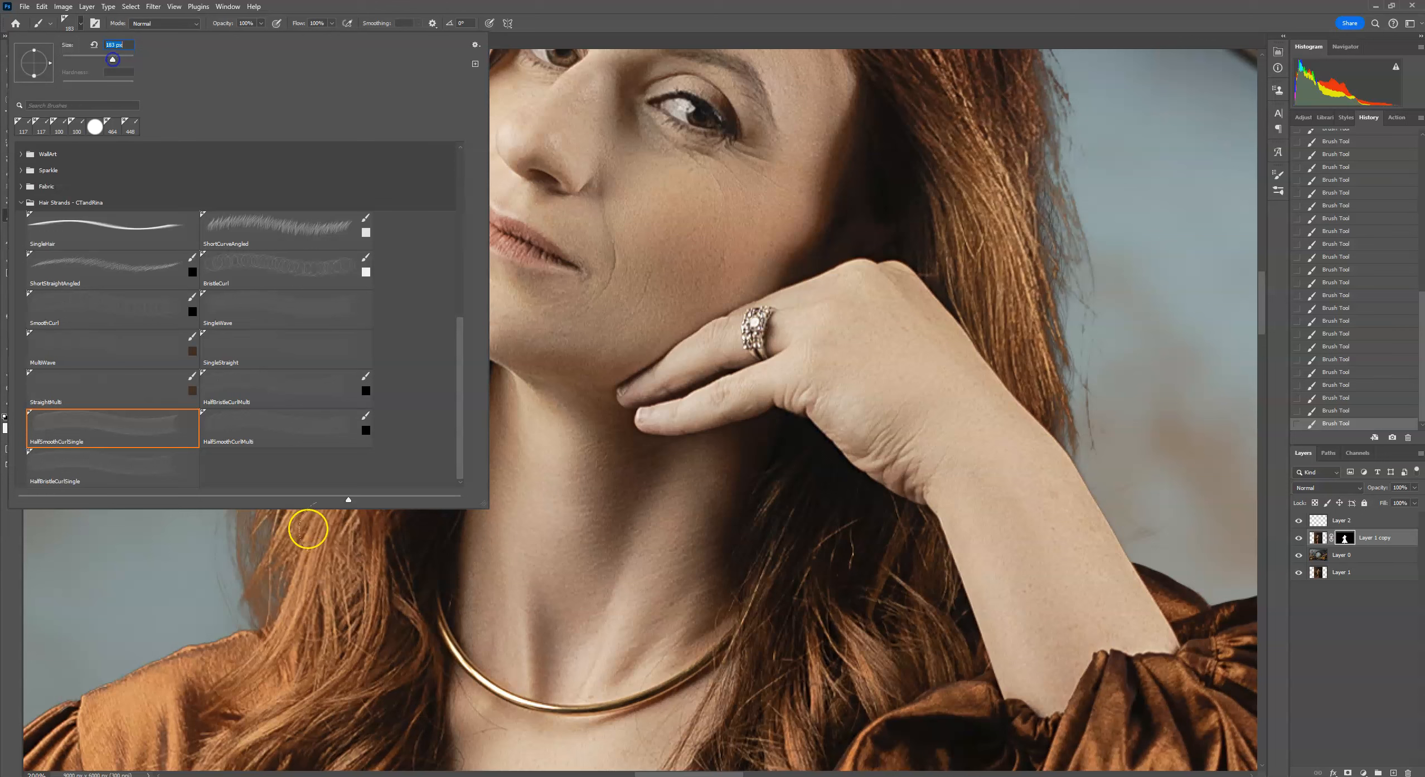
pyautogui.click(568, 6)
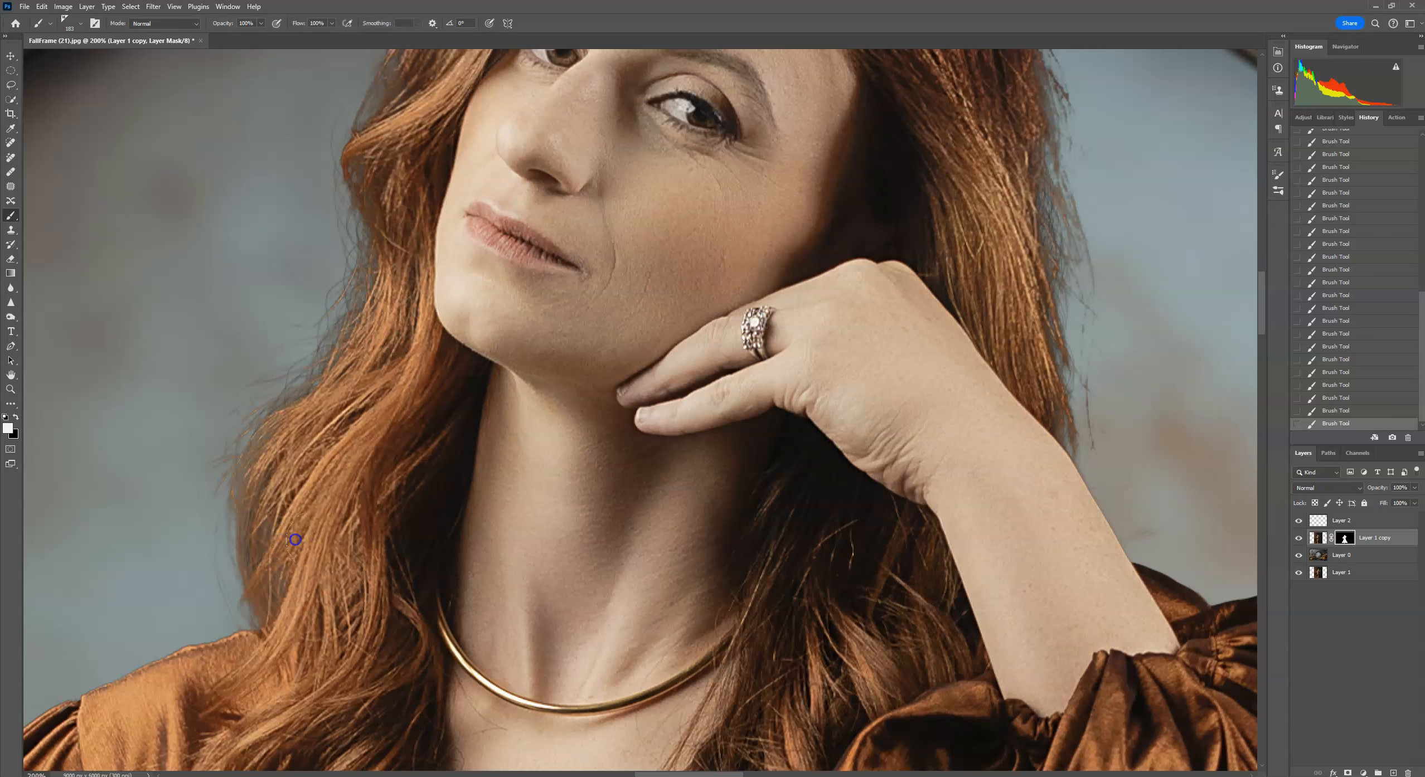
pyautogui.moveTo(131, 396)
pyautogui.mouseDown()
pyautogui.moveTo(165, 262)
pyautogui.moveTo(178, 260)
pyautogui.moveTo(127, 264)
pyautogui.moveTo(118, 303)
pyautogui.moveTo(188, 265)
pyautogui.moveTo(159, 217)
pyautogui.mouseUp()
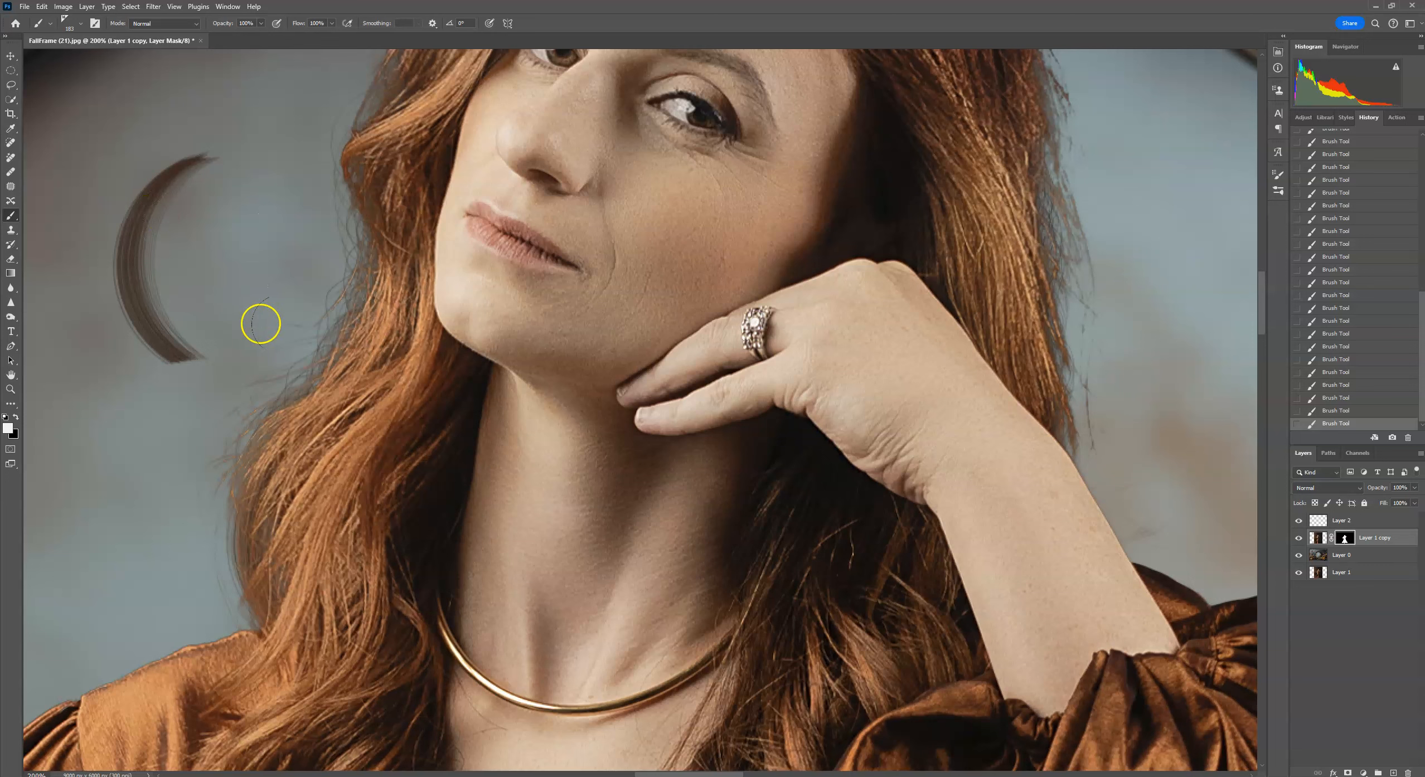
pyautogui.click(80, 23)
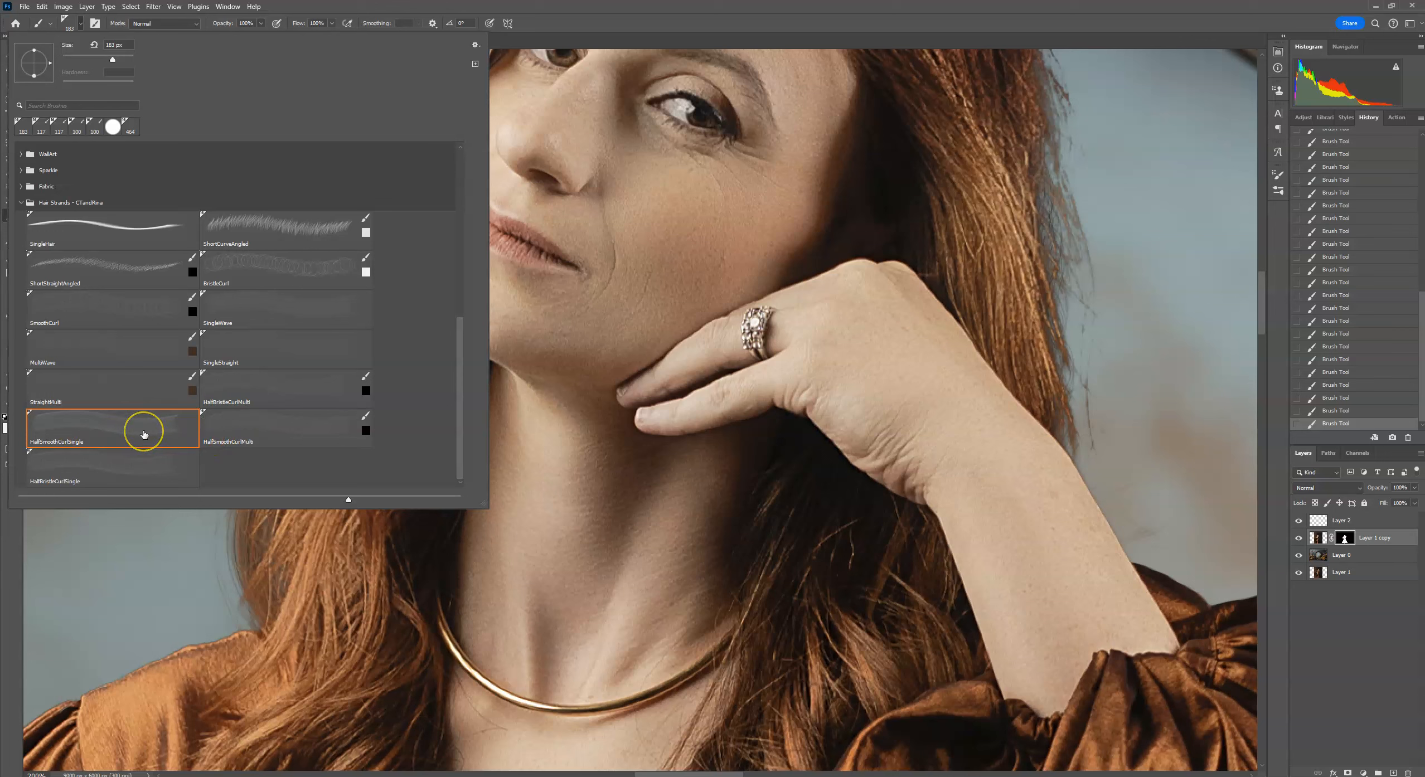
pyautogui.click(246, 432)
pyautogui.click(512, 8)
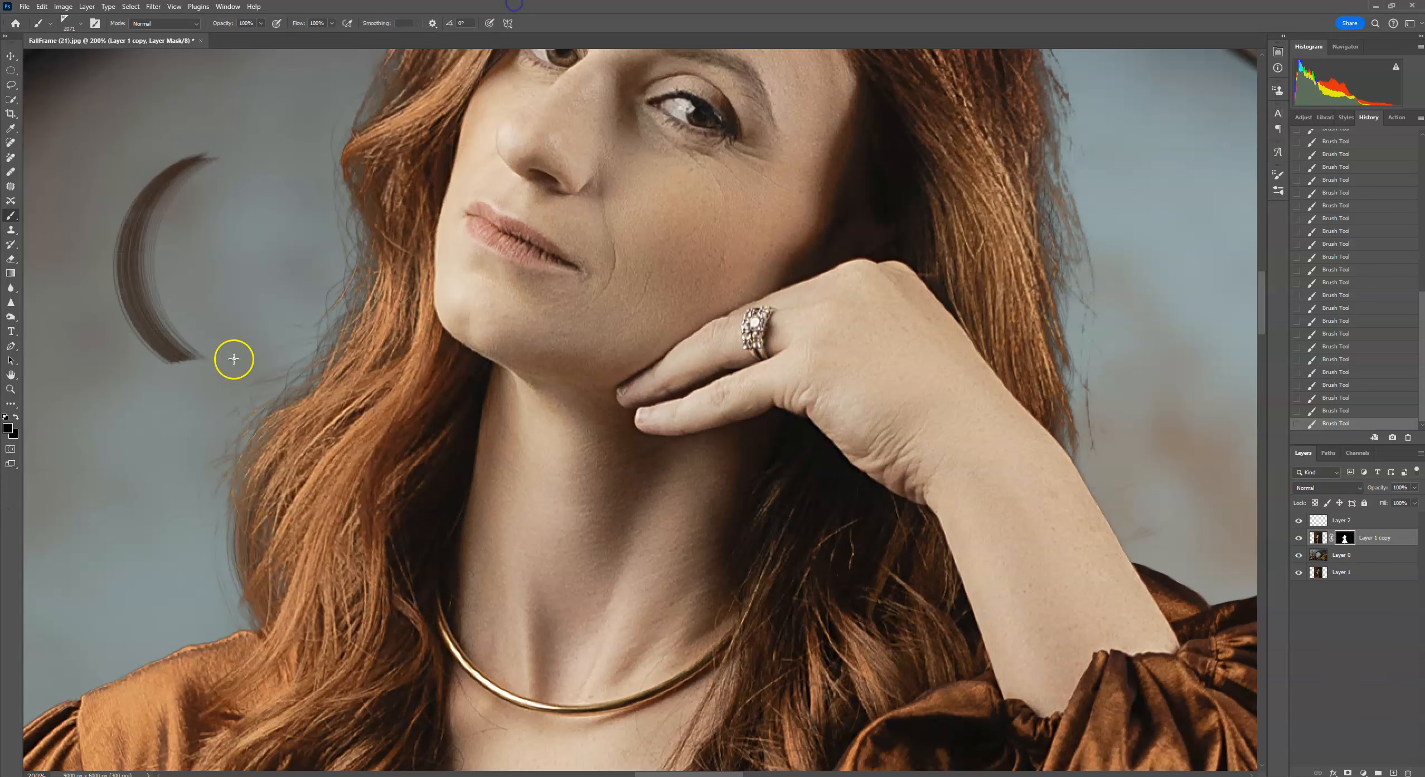
pyautogui.click(82, 25)
pyautogui.click(121, 59)
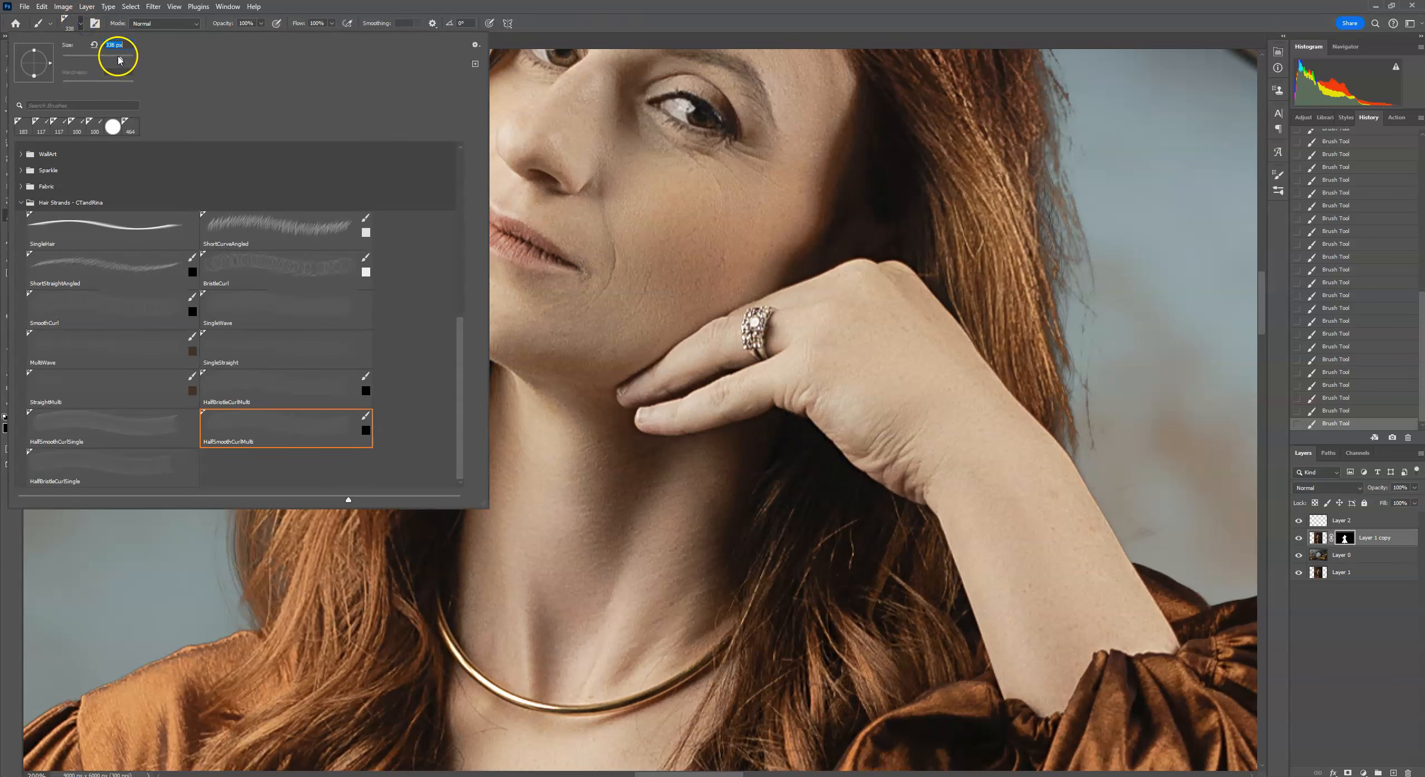
pyautogui.click(572, 19)
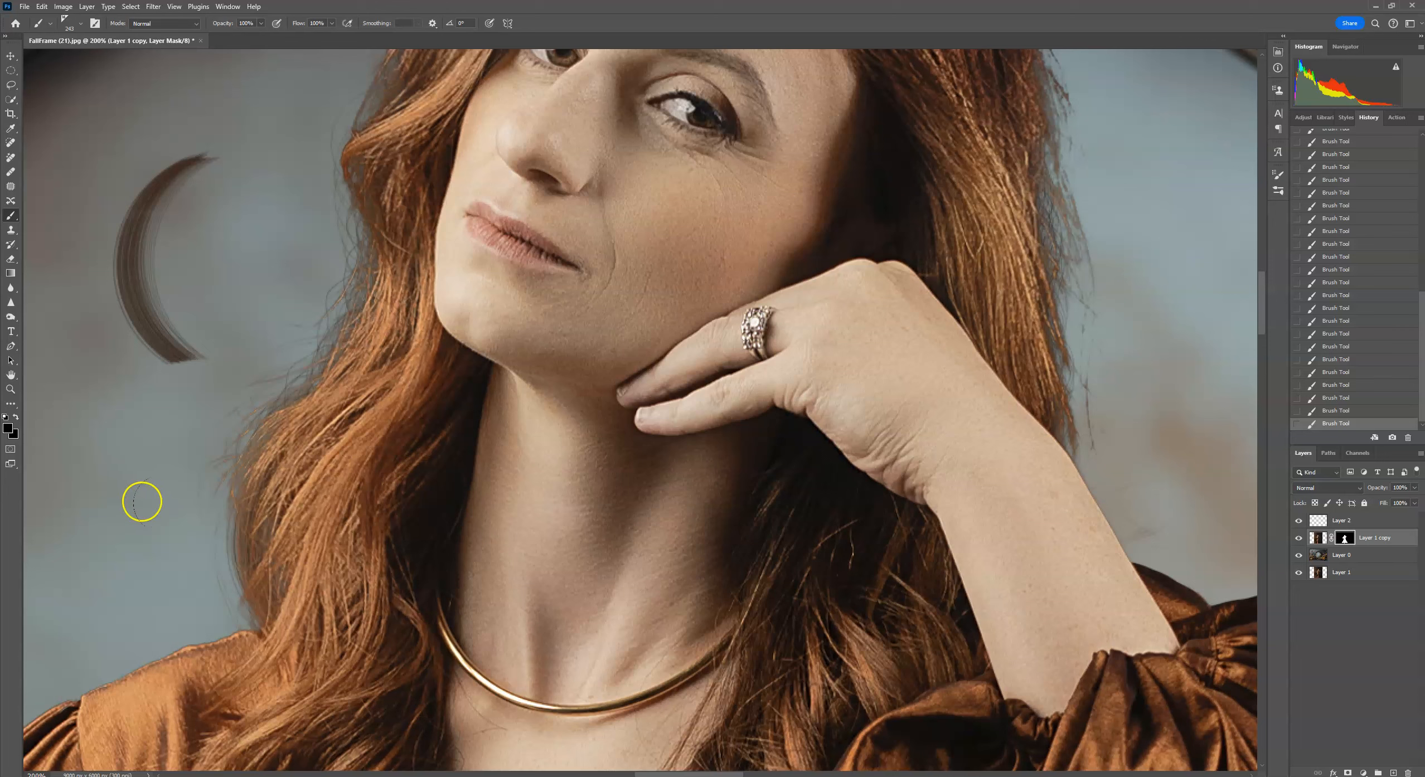
pyautogui.moveTo(123, 483)
pyautogui.mouseDown()
pyautogui.moveTo(157, 507)
pyautogui.moveTo(128, 513)
pyautogui.moveTo(129, 497)
pyautogui.moveTo(142, 534)
pyautogui.mouseUp()
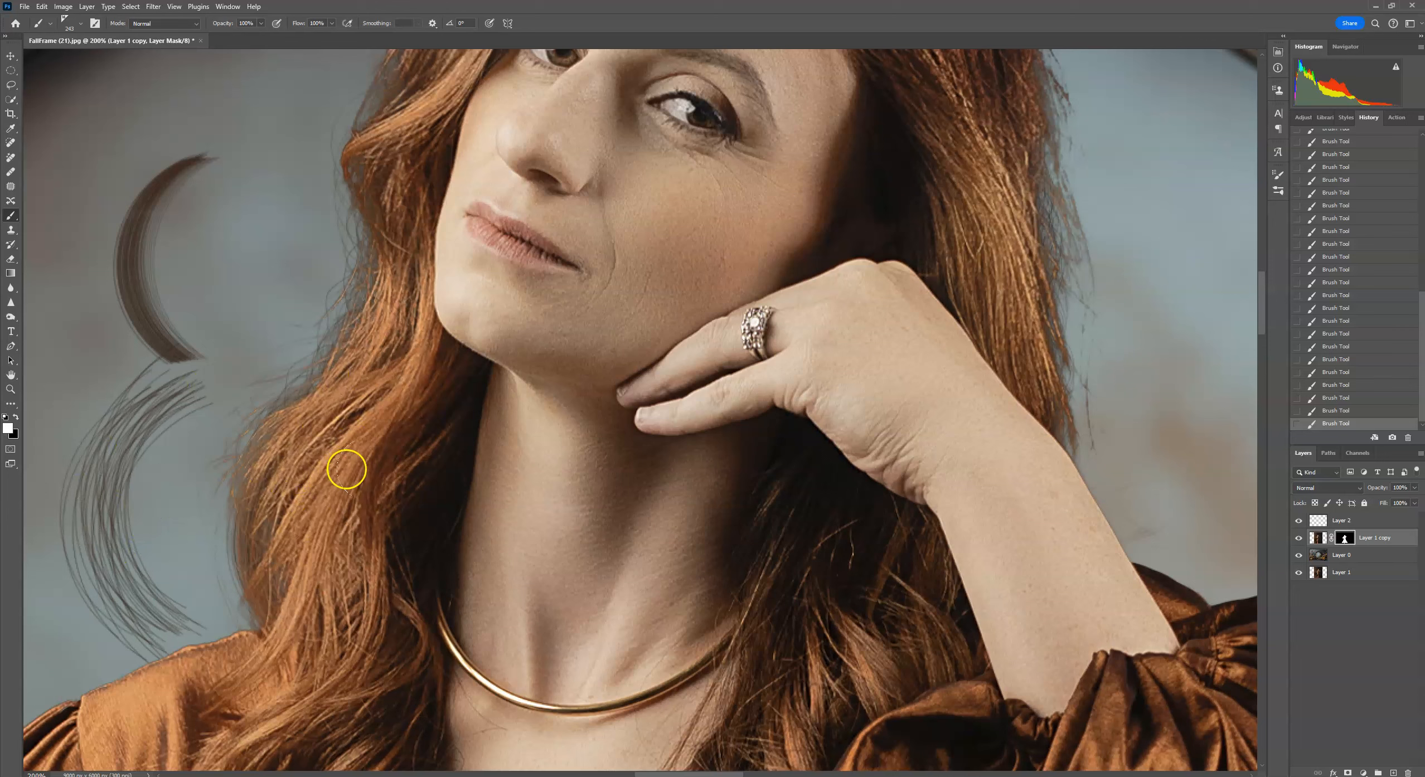
pyautogui.moveTo(232, 296)
pyautogui.mouseDown()
pyautogui.moveTo(270, 271)
pyautogui.moveTo(251, 280)
pyautogui.moveTo(321, 268)
pyautogui.mouseUp()
pyautogui.moveTo(212, 214); pyautogui.dragTo(469, 343)
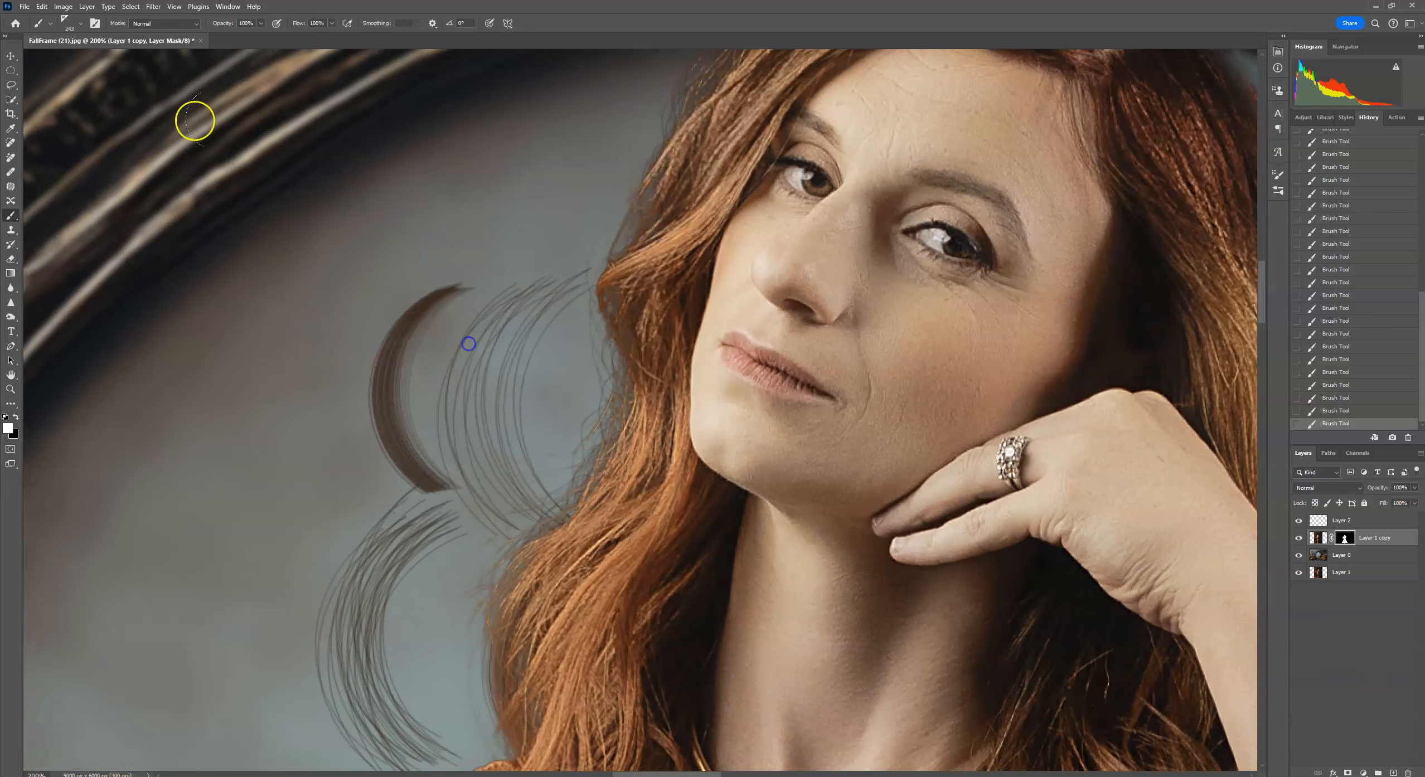
# Reselect HalfSmoothCurlSingle at a smaller size, stamp more test strands, and revert the history to before the test strokes.
pyautogui.click(81, 23)
pyautogui.click(138, 430)
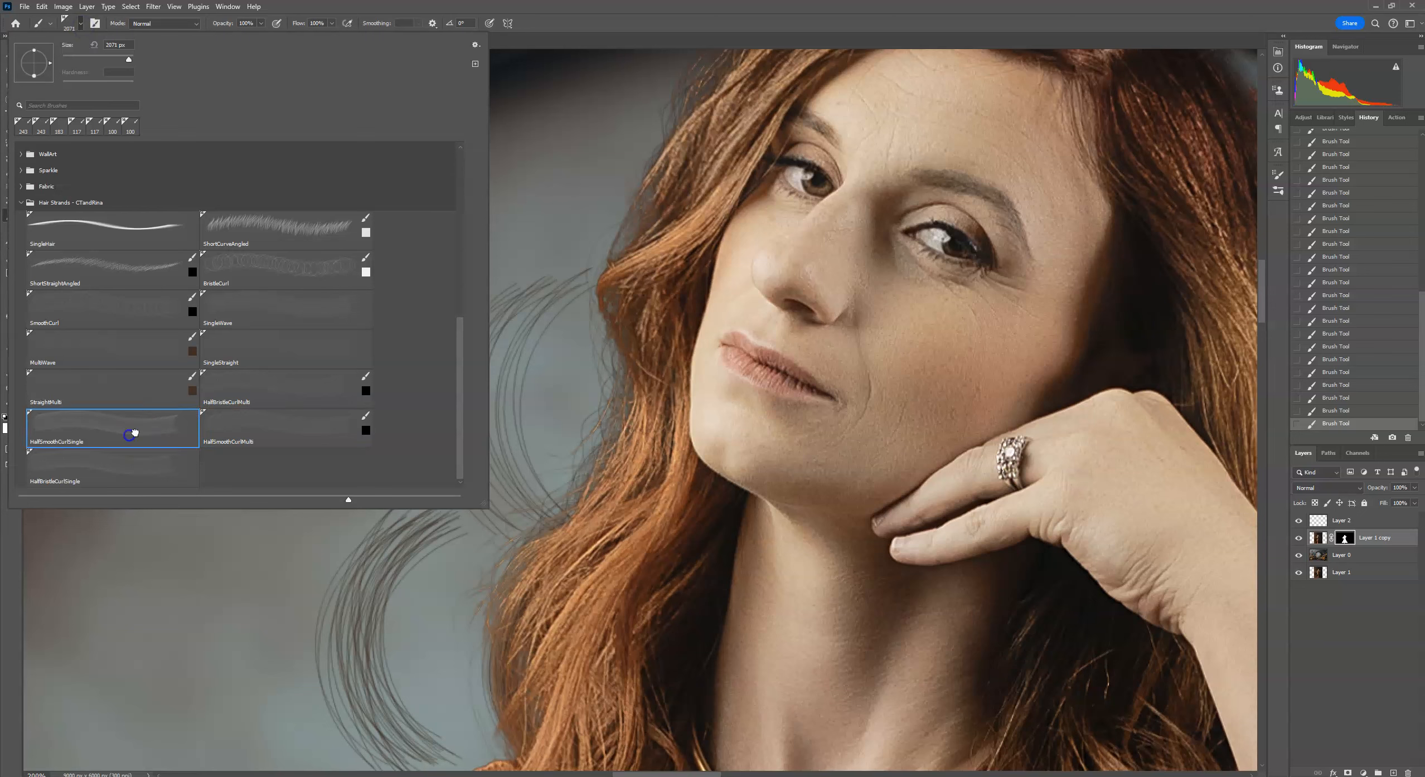
pyautogui.click(582, 21)
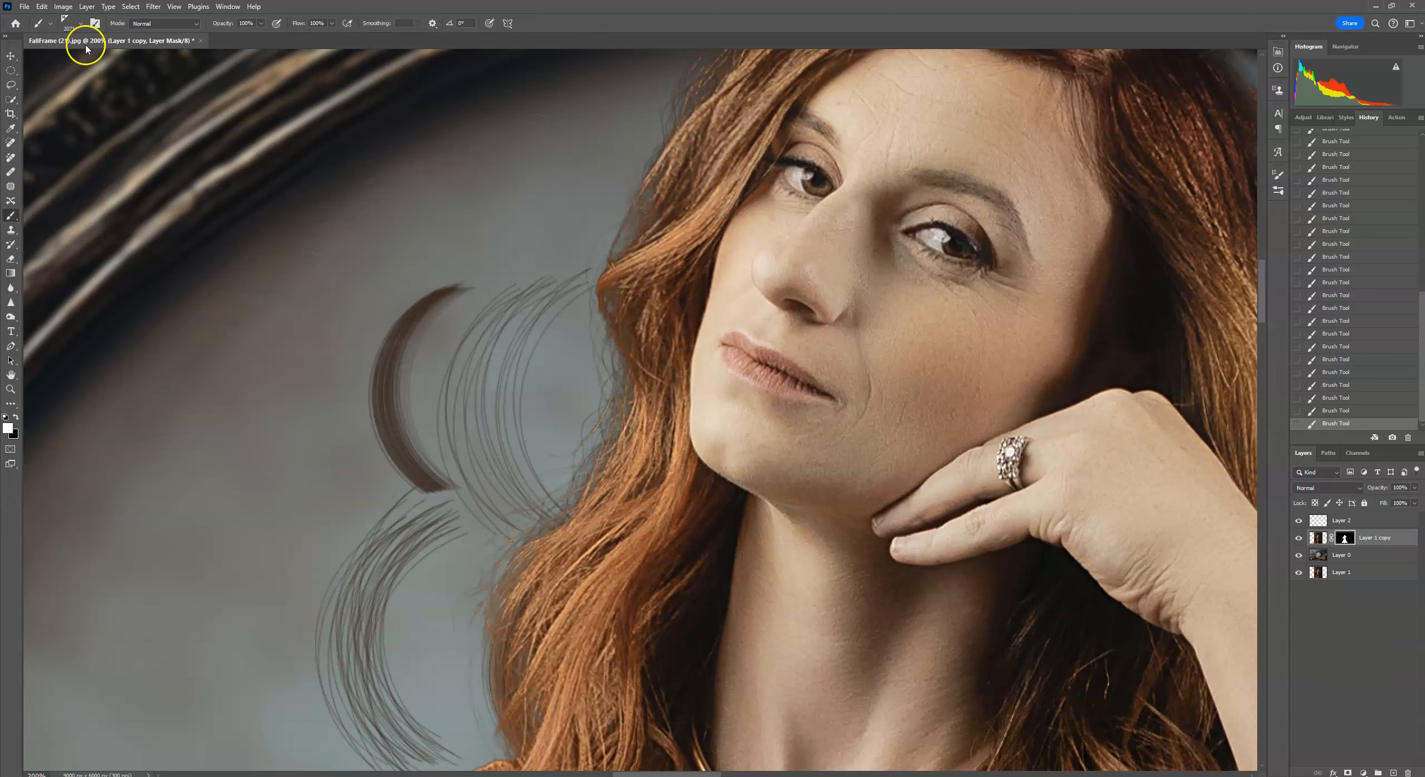
pyautogui.click(81, 23)
pyautogui.moveTo(130, 58); pyautogui.dragTo(123, 58)
pyautogui.click(563, 26)
pyautogui.click(257, 443)
pyautogui.click(286, 439)
pyautogui.click(273, 441)
pyautogui.click(260, 441)
pyautogui.click(276, 441)
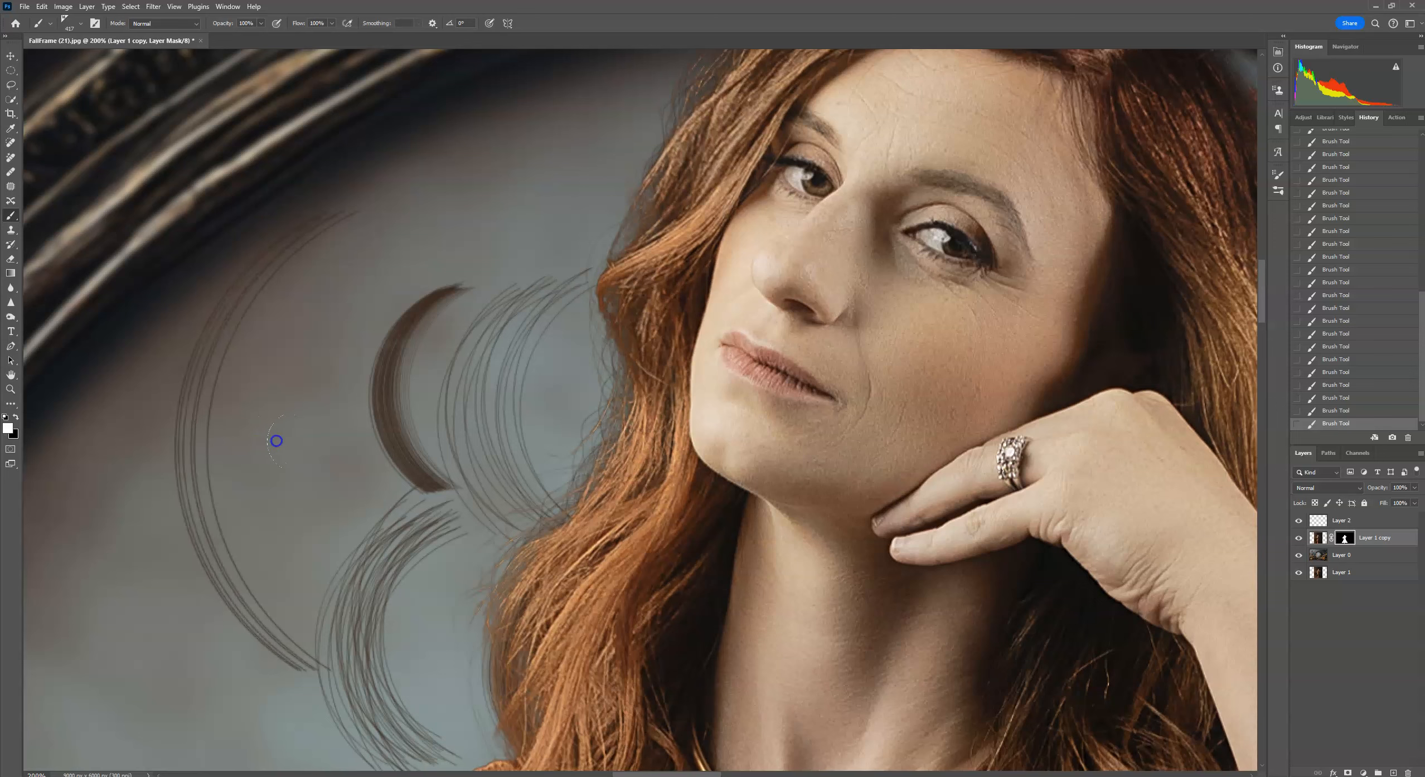
pyautogui.click(81, 23)
pyautogui.click(552, 14)
pyautogui.click(296, 398)
pyautogui.click(301, 396)
pyautogui.click(298, 398)
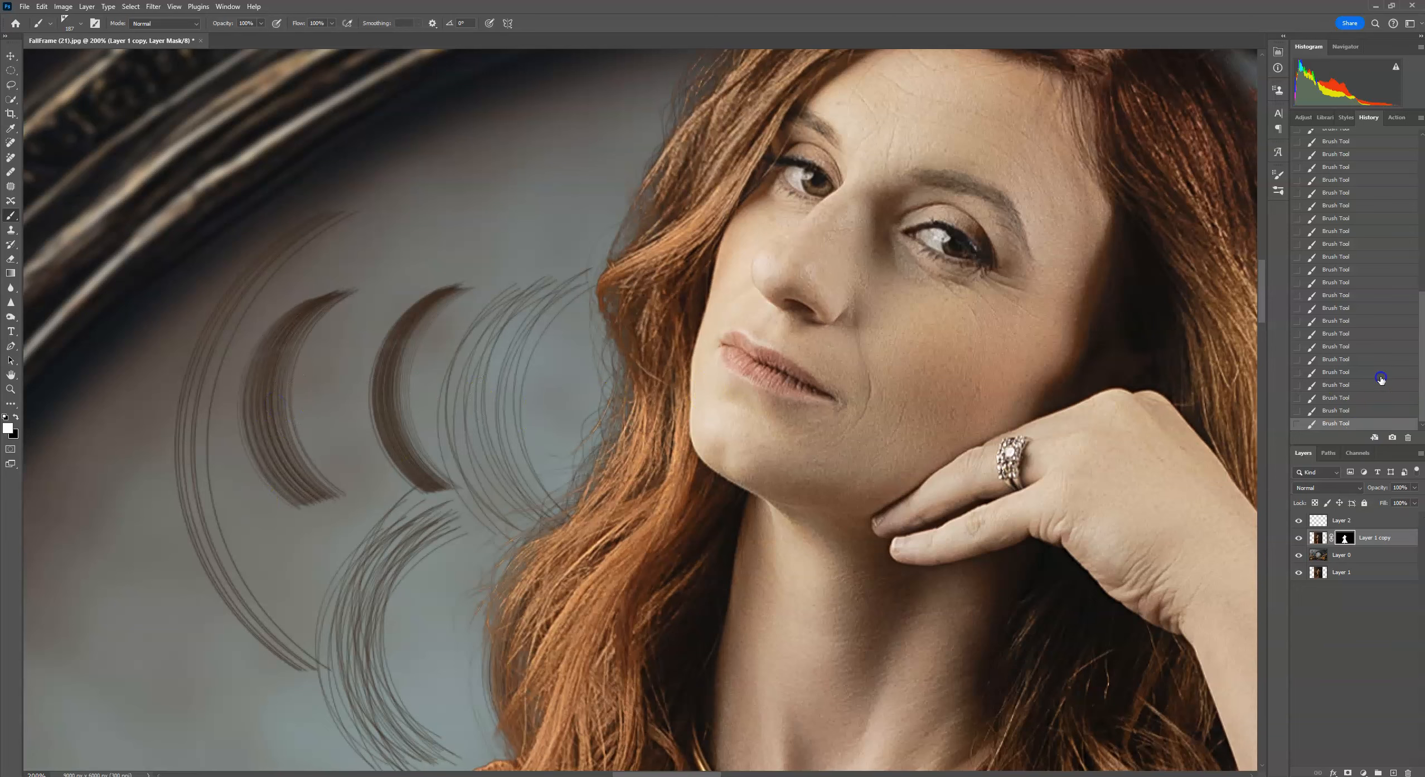
pyautogui.click(1376, 347)
pyautogui.click(1372, 322)
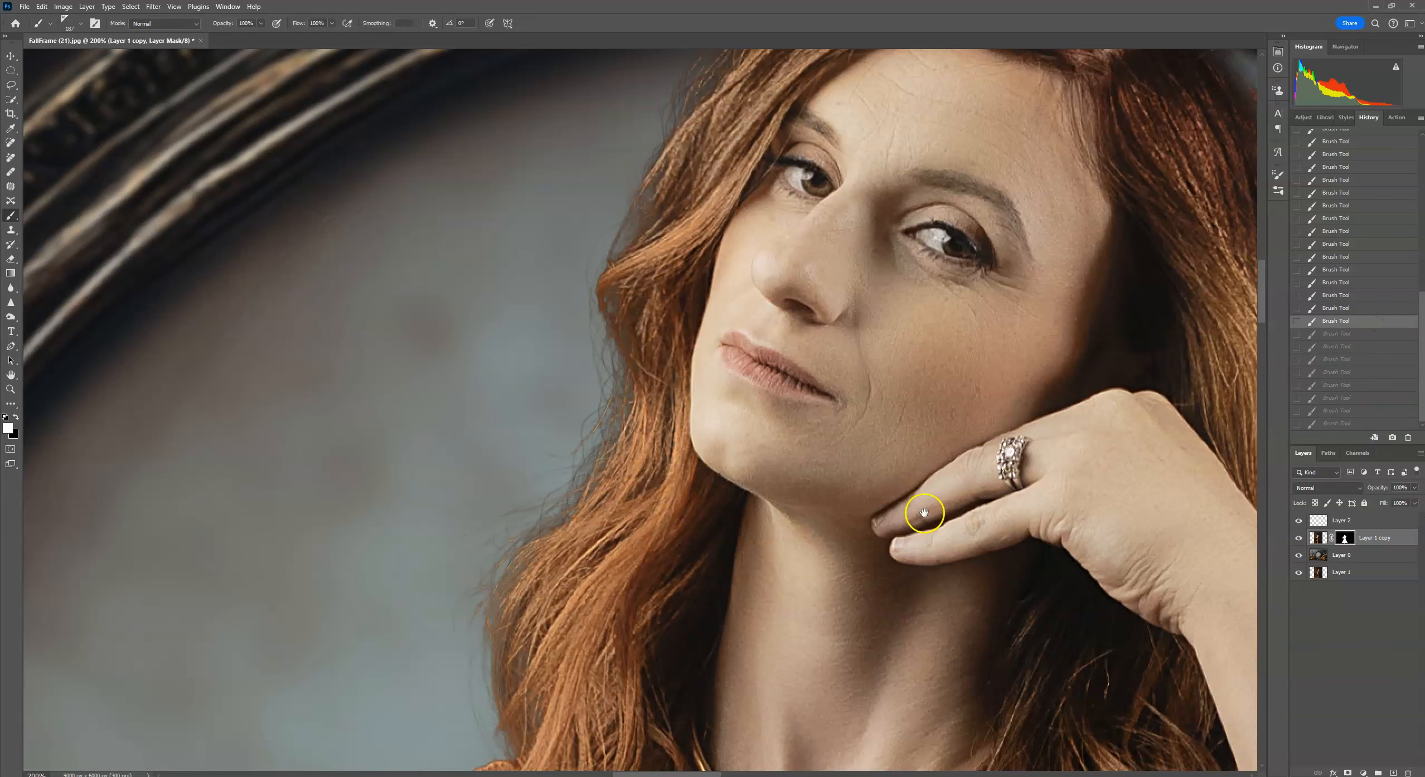
# Paint on the mask to restore strands along the left outer edge of the hair.
pyautogui.moveTo(924, 513); pyautogui.dragTo(677, 424)
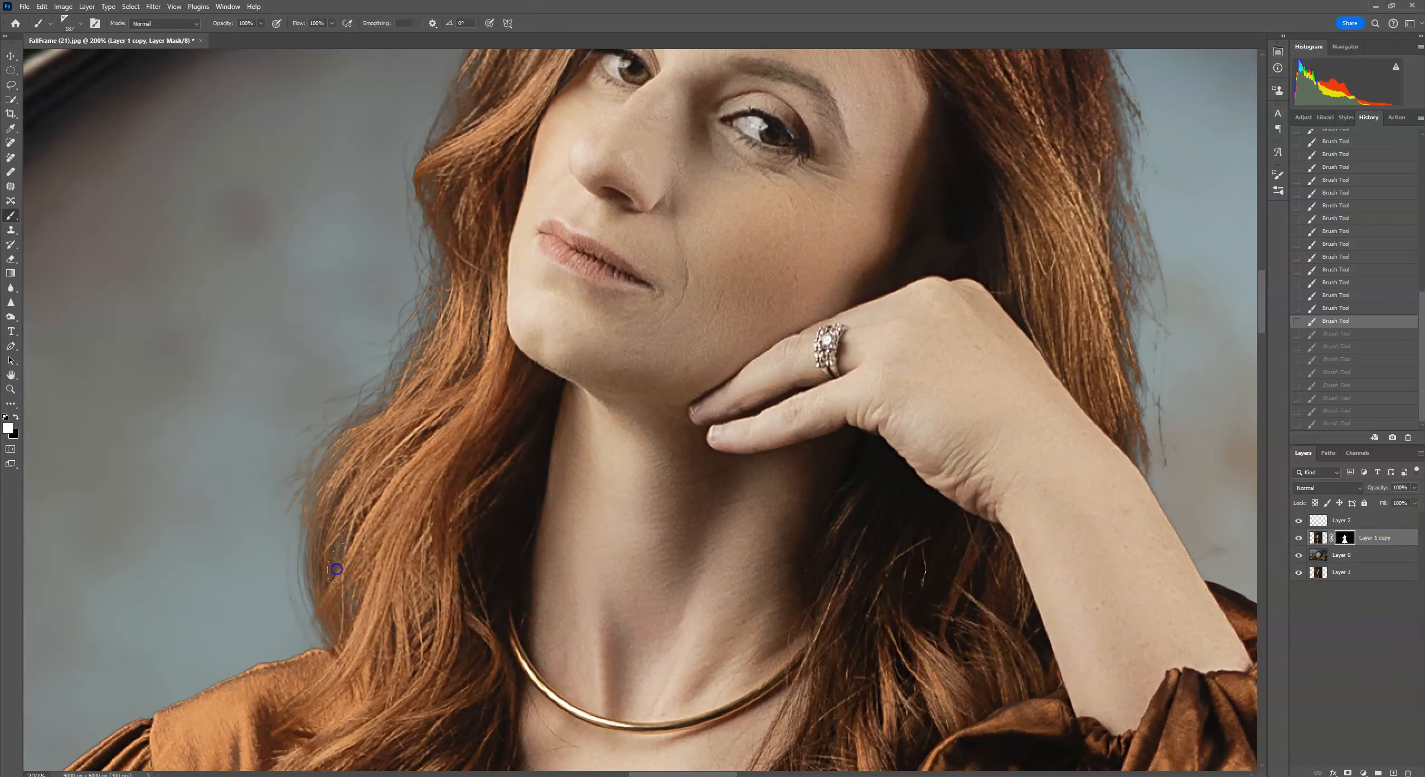
pyautogui.click(350, 530)
pyautogui.moveTo(450, 502); pyautogui.dragTo(434, 563)
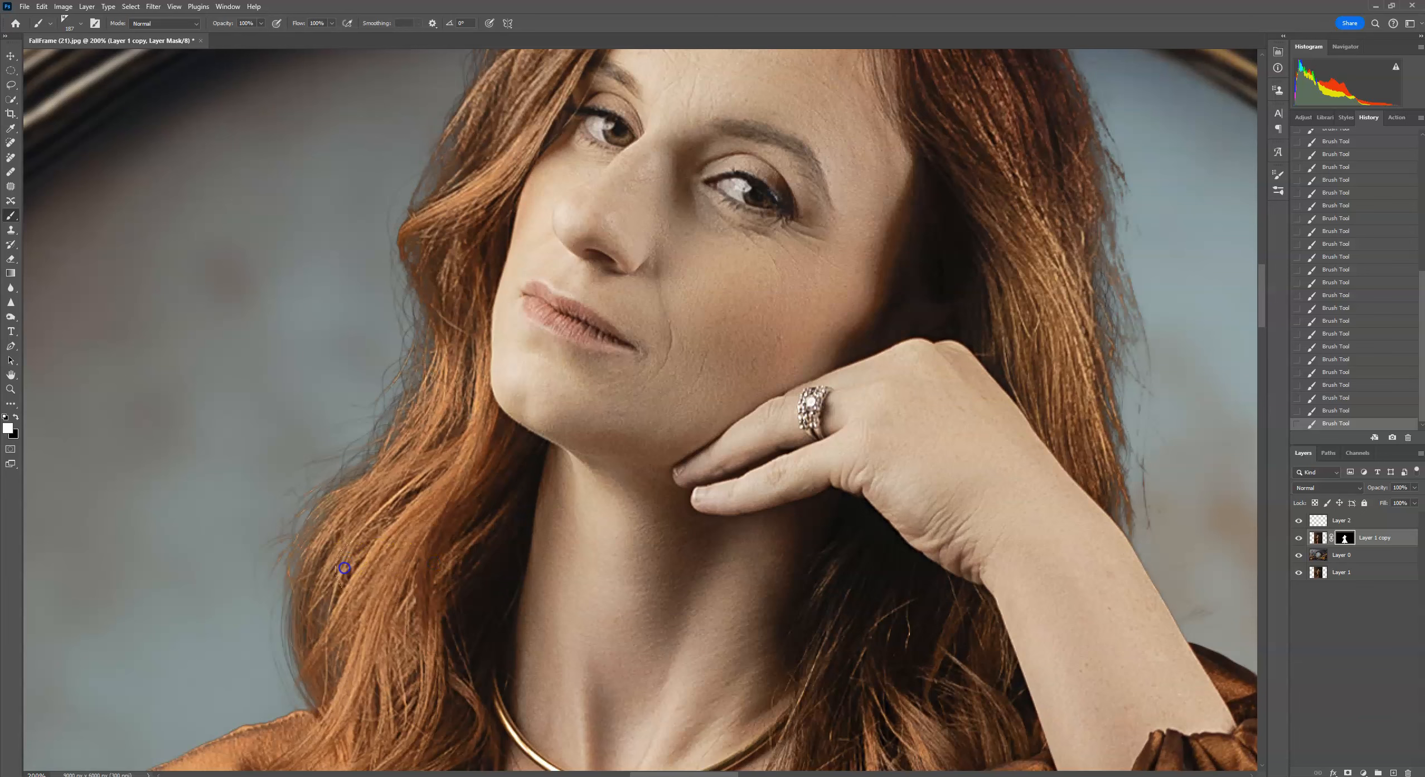
pyautogui.moveTo(573, 500); pyautogui.dragTo(434, 547)
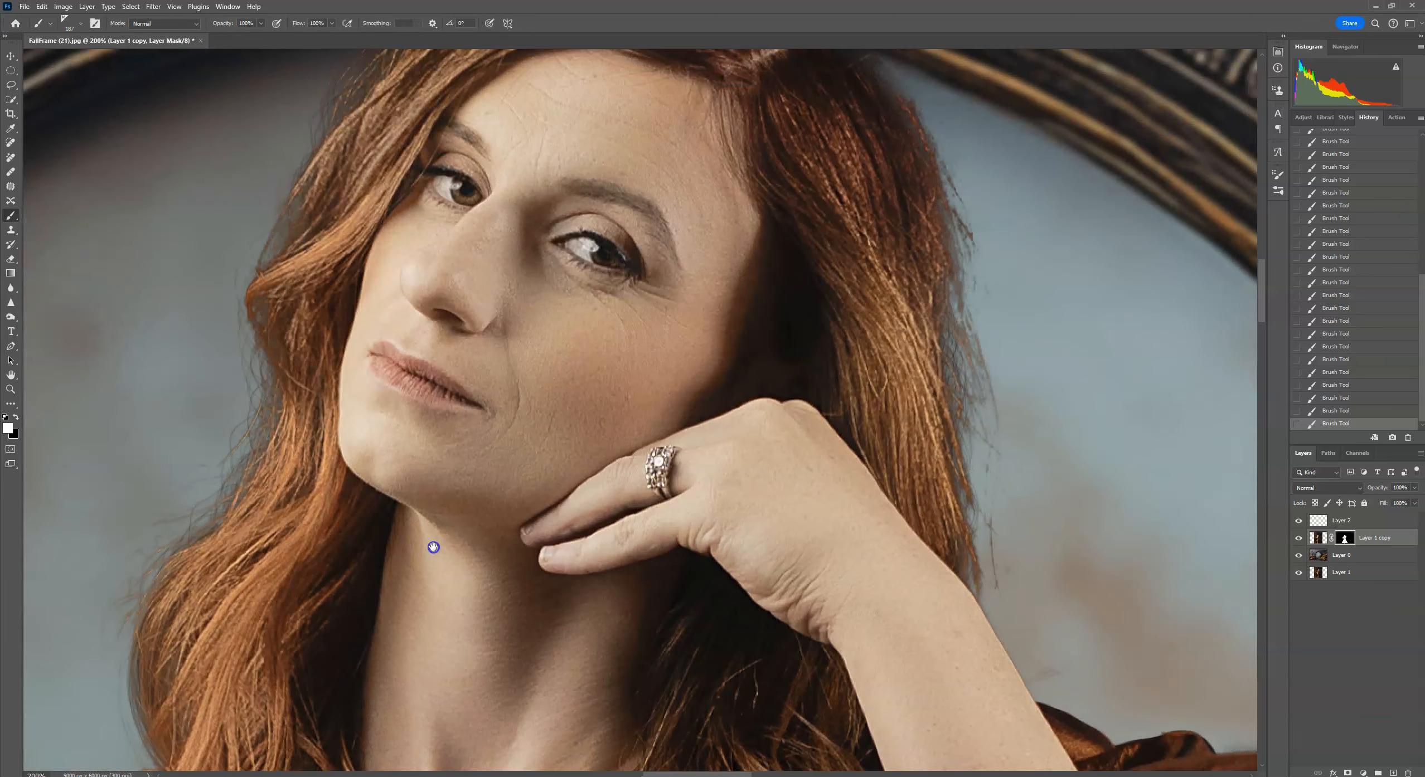
pyautogui.moveTo(803, 382); pyautogui.dragTo(833, 572)
# Rotate the brush tip angle and paint a strand on the mask along the right hair edge.
pyautogui.click(76, 27)
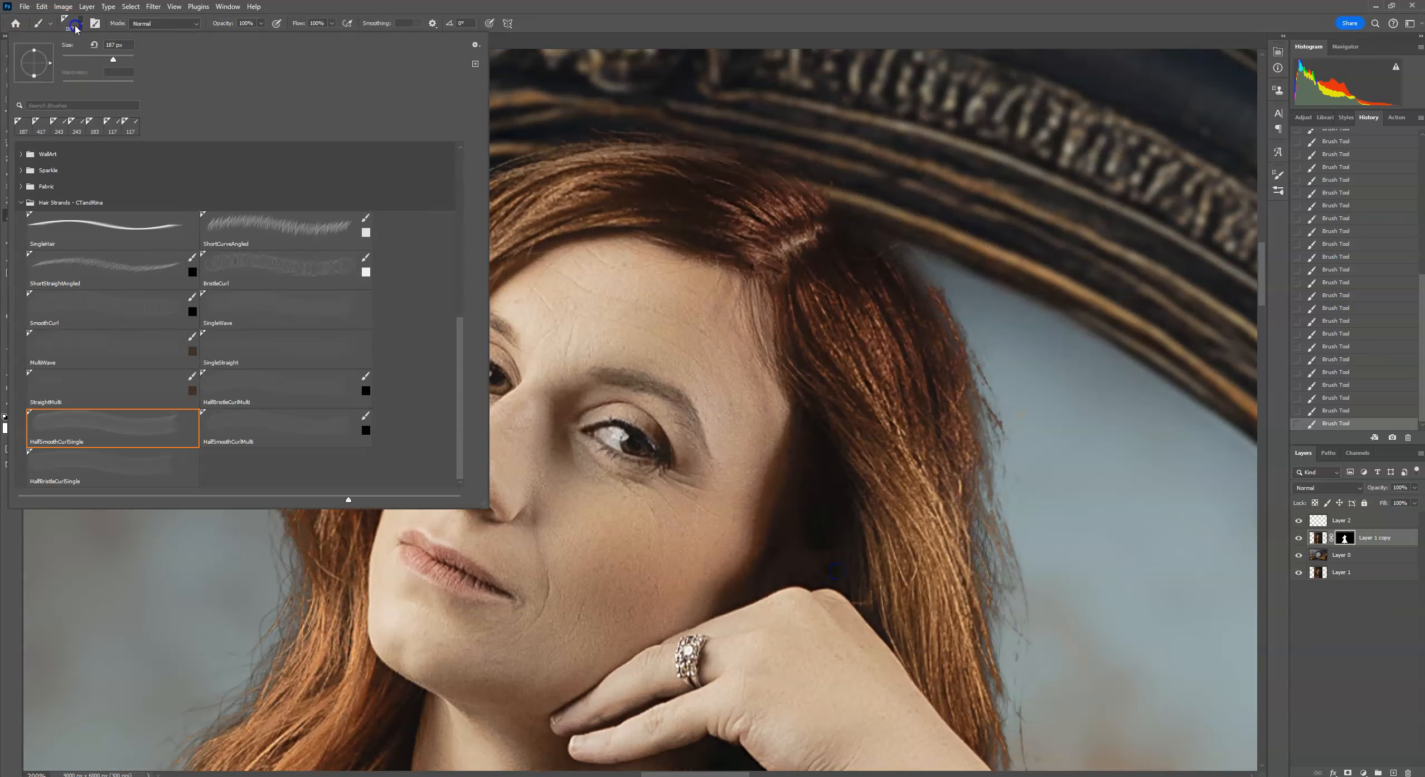
pyautogui.moveTo(50, 63); pyautogui.dragTo(37, 52)
pyautogui.click(876, 284)
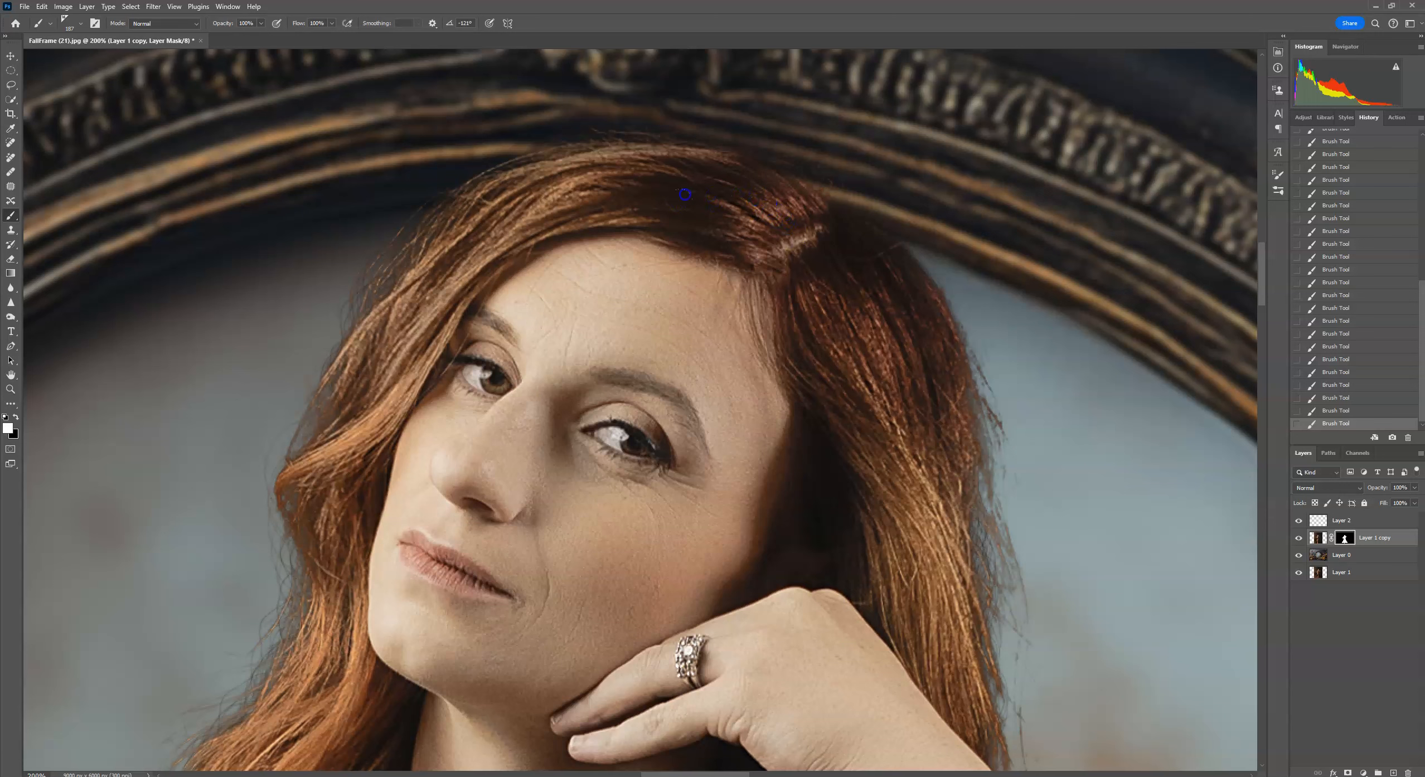
pyautogui.moveTo(903, 462)
pyautogui.mouseDown()
pyautogui.moveTo(898, 539)
pyautogui.moveTo(907, 527)
pyautogui.mouseUp()
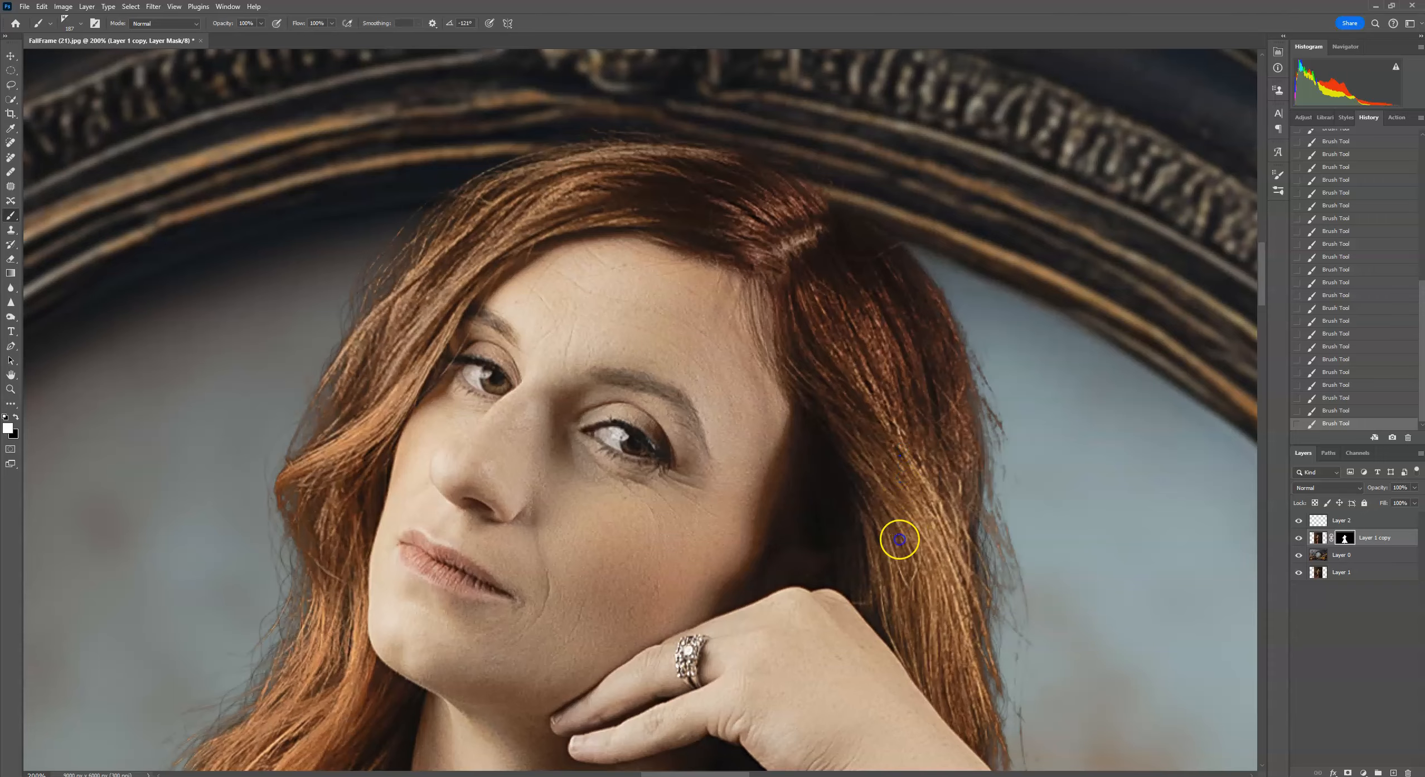
pyautogui.scroll(-4, 899, 540)
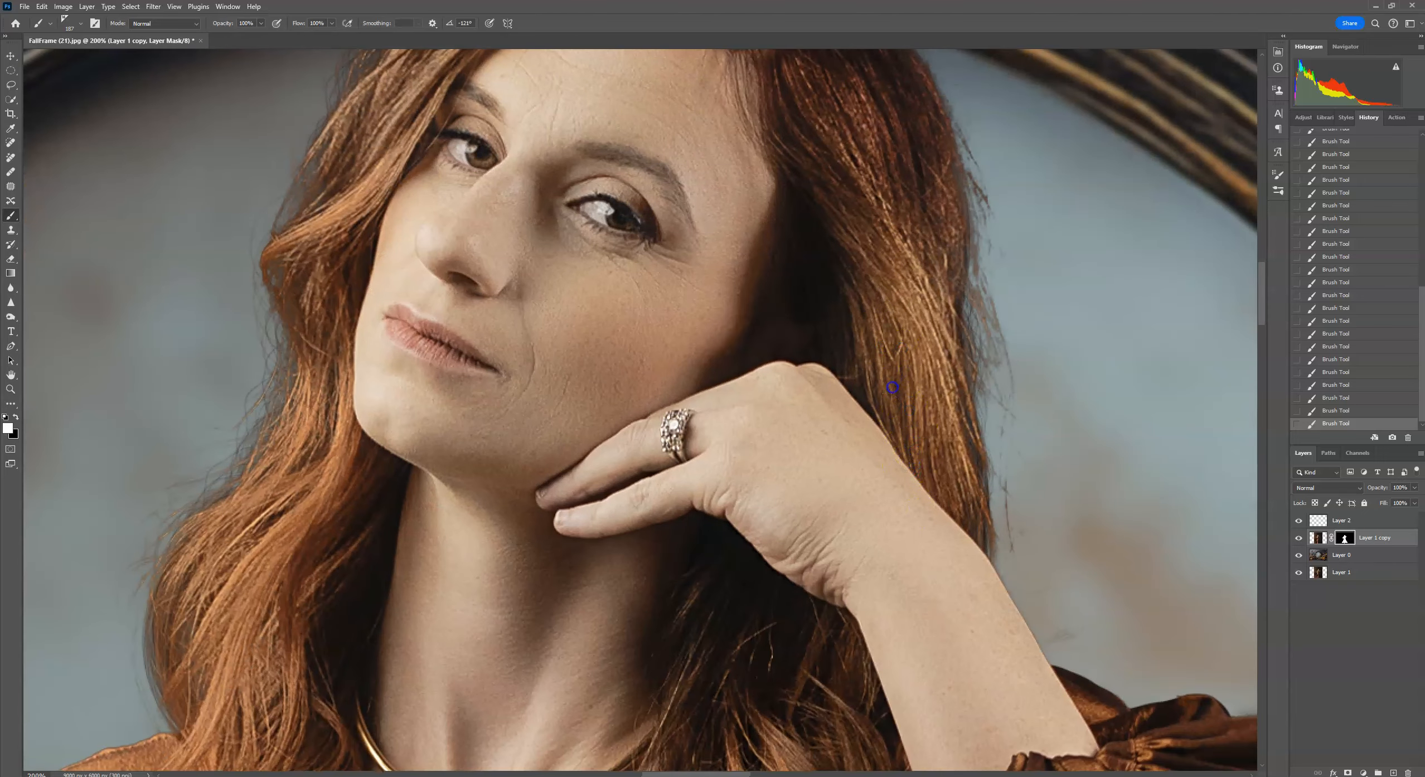
# Paint more hair strands on the mask along the right side of the hair beside the face.
pyautogui.click(66, 23)
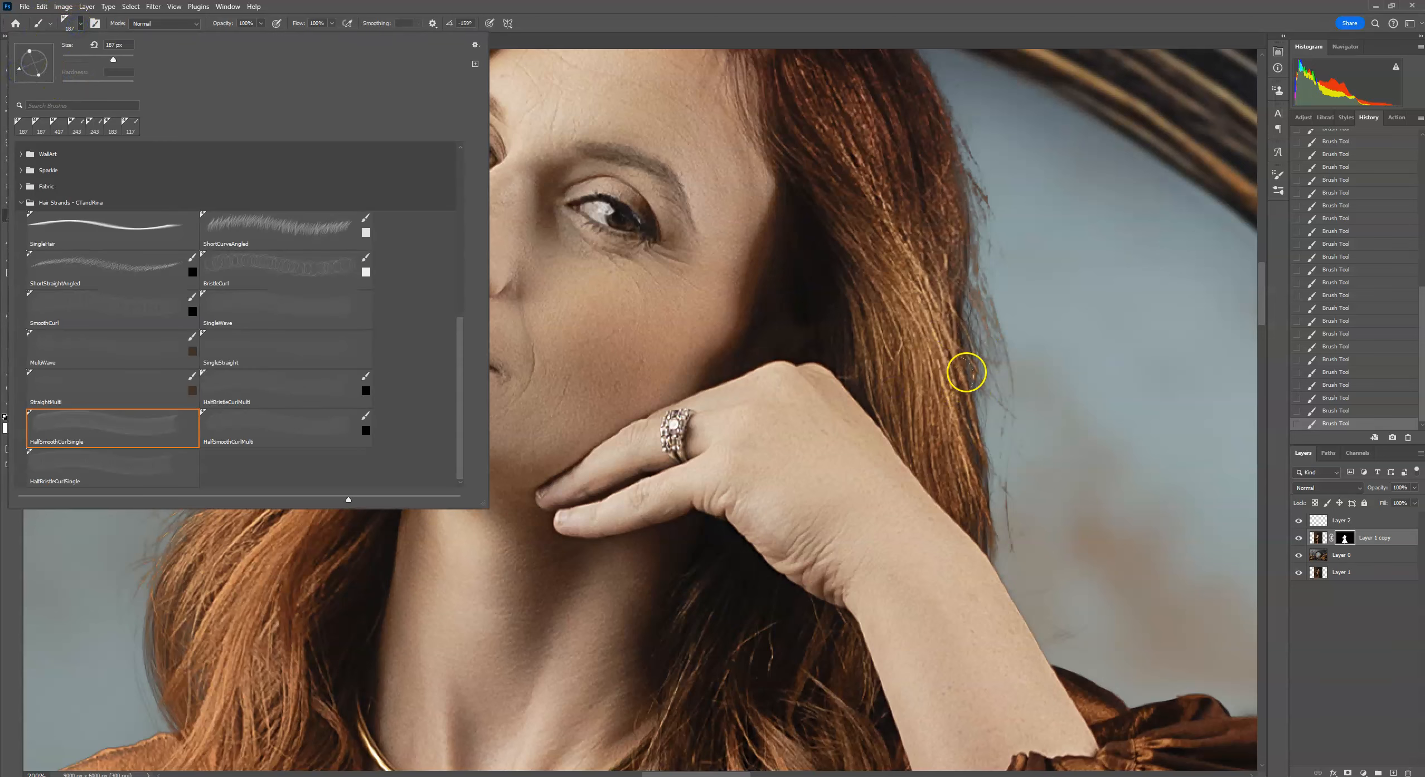
pyautogui.click(971, 361)
pyautogui.click(963, 455)
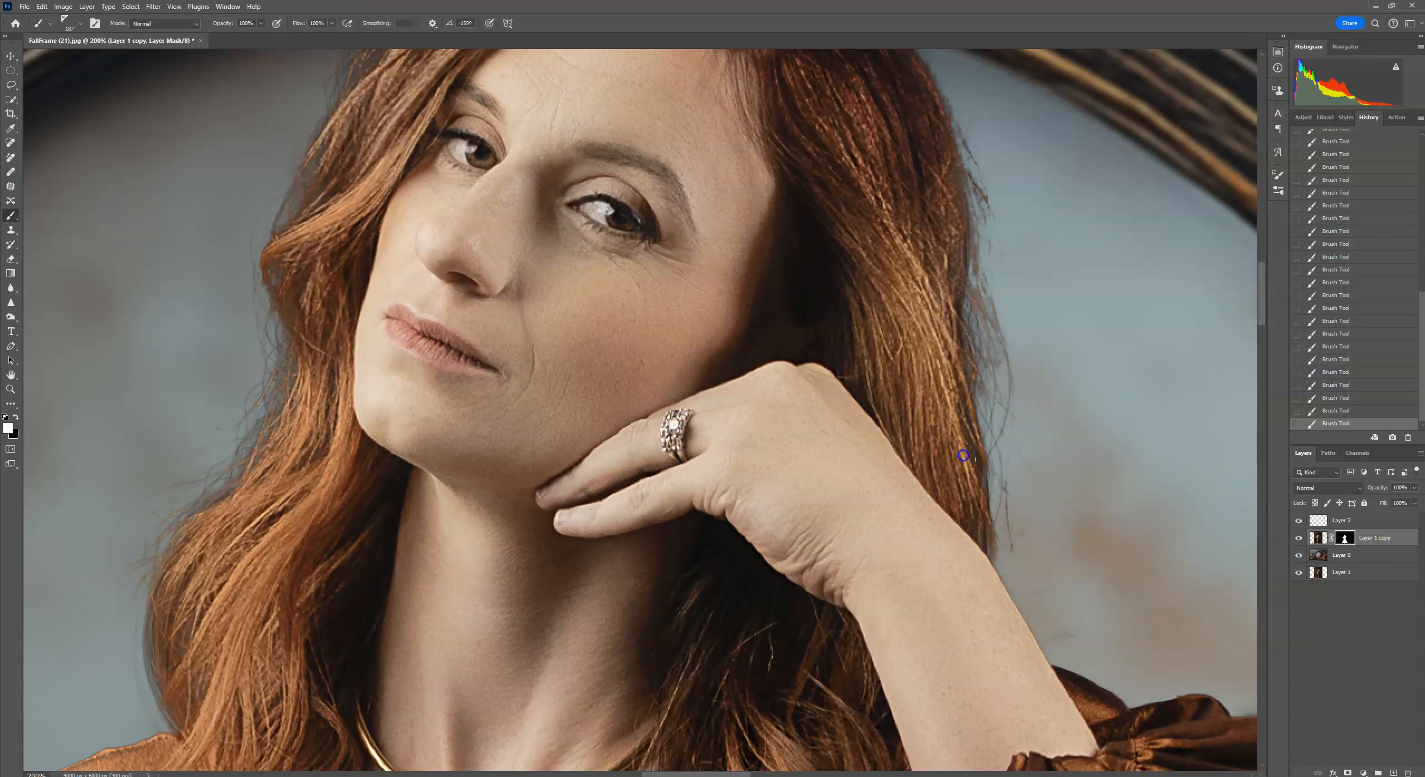
pyautogui.click(943, 223)
pyautogui.click(937, 230)
pyautogui.click(928, 294)
pyautogui.click(943, 302)
pyautogui.click(959, 398)
pyautogui.moveTo(885, 248); pyautogui.dragTo(888, 385)
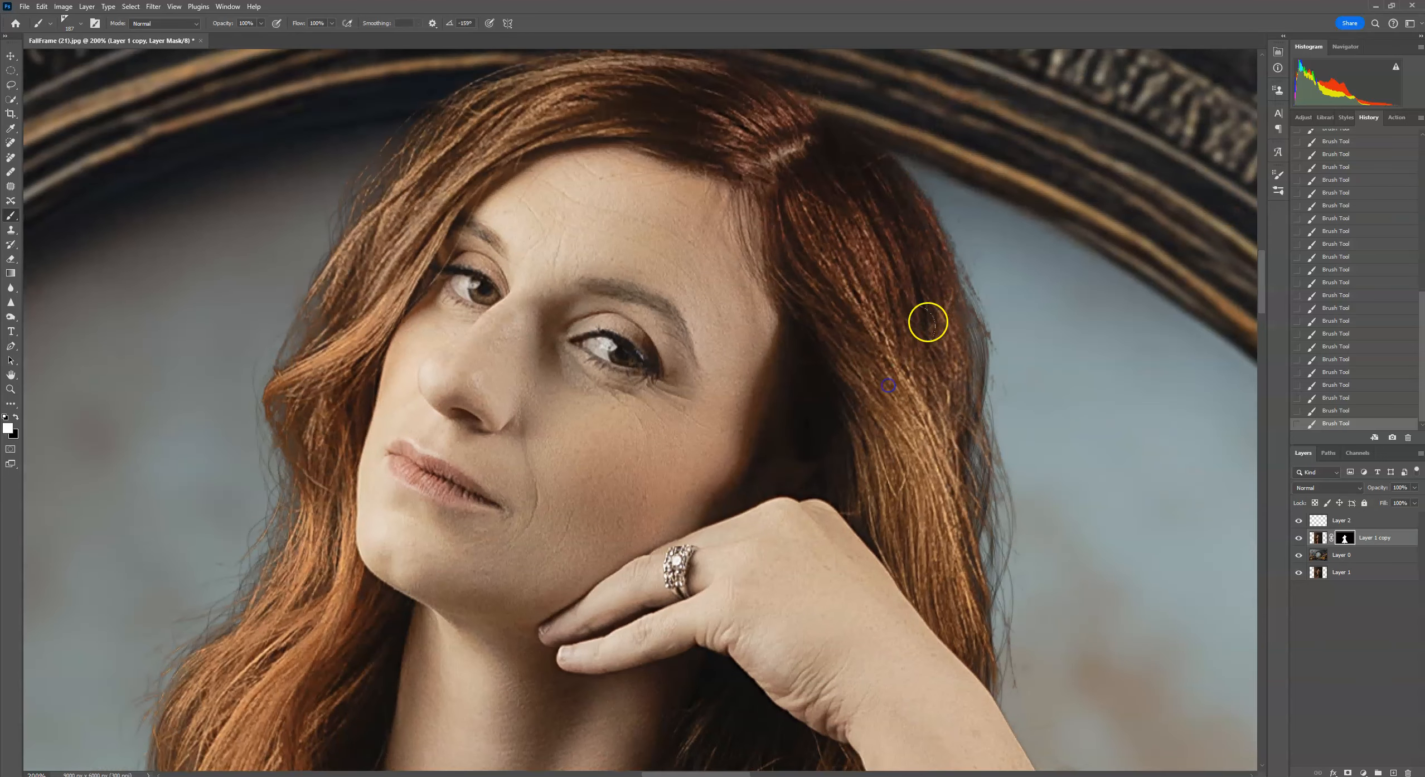
# Paint more hair strands on the mask along the right edge of the hair down toward the hand.
pyautogui.click(954, 369)
pyautogui.click(962, 542)
pyautogui.click(954, 586)
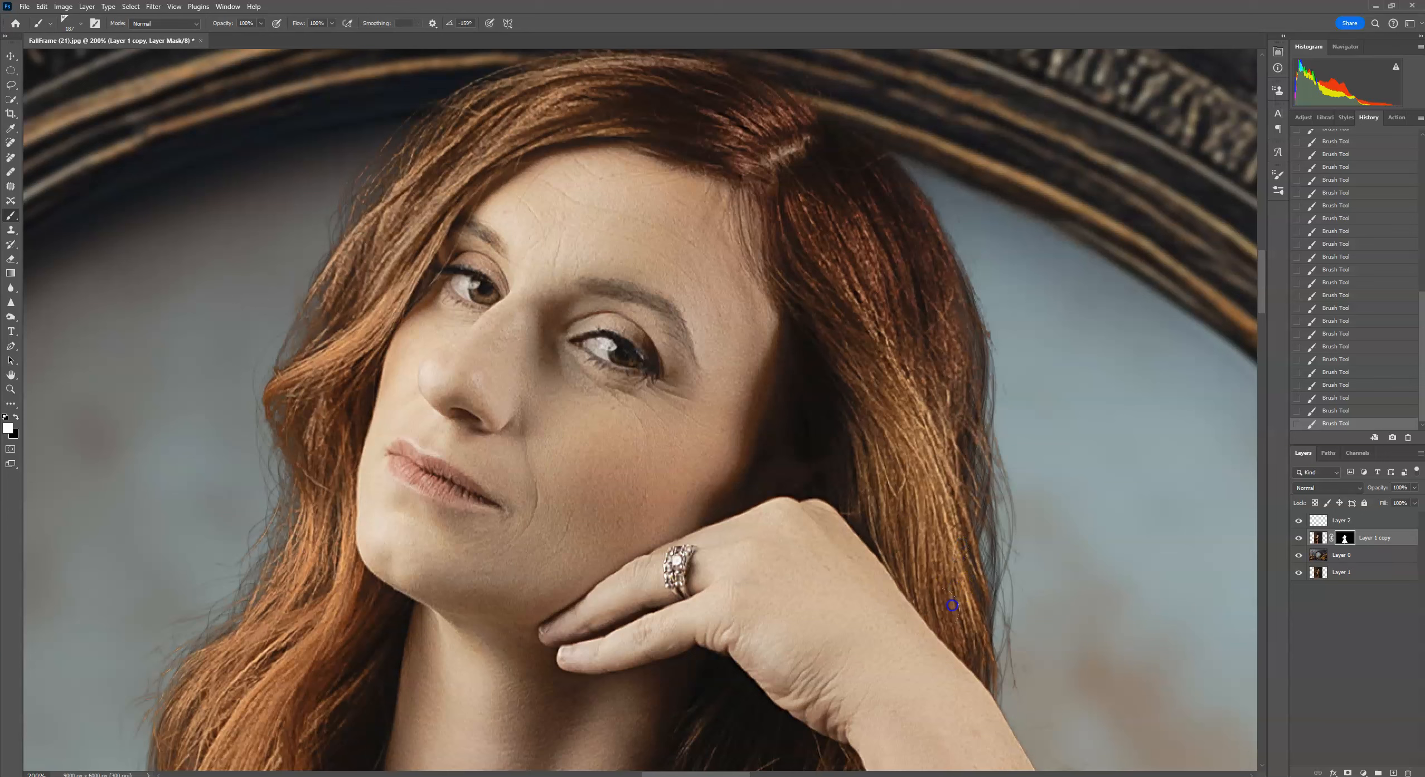
pyautogui.click(966, 615)
pyautogui.moveTo(894, 366); pyautogui.dragTo(919, 394)
pyautogui.click(969, 421)
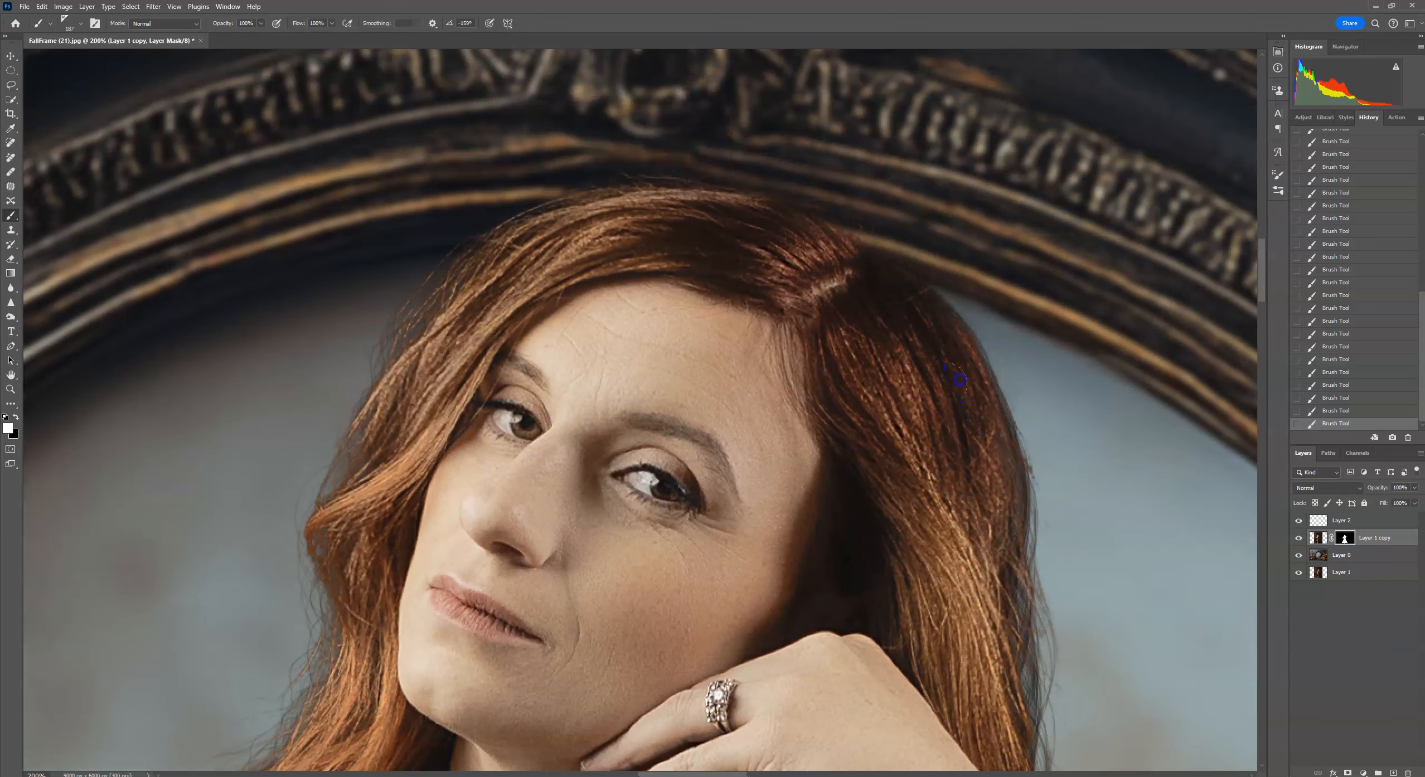
# Reduce the brush size to 51 px and paint a strand on the mask along the left hair edge.
pyautogui.moveTo(706, 328); pyautogui.dragTo(808, 328)
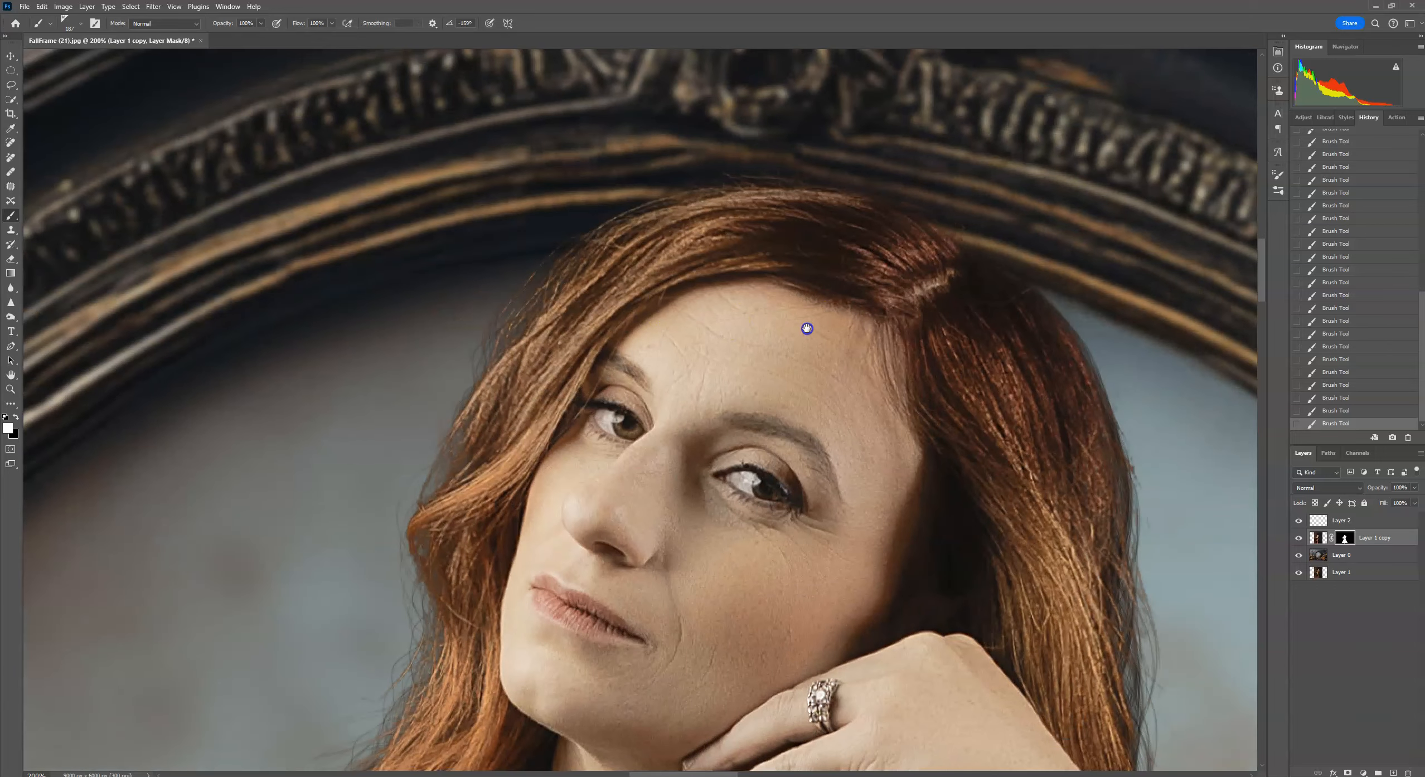
pyautogui.moveTo(1072, 461); pyautogui.dragTo(1046, 265)
pyautogui.click(81, 23)
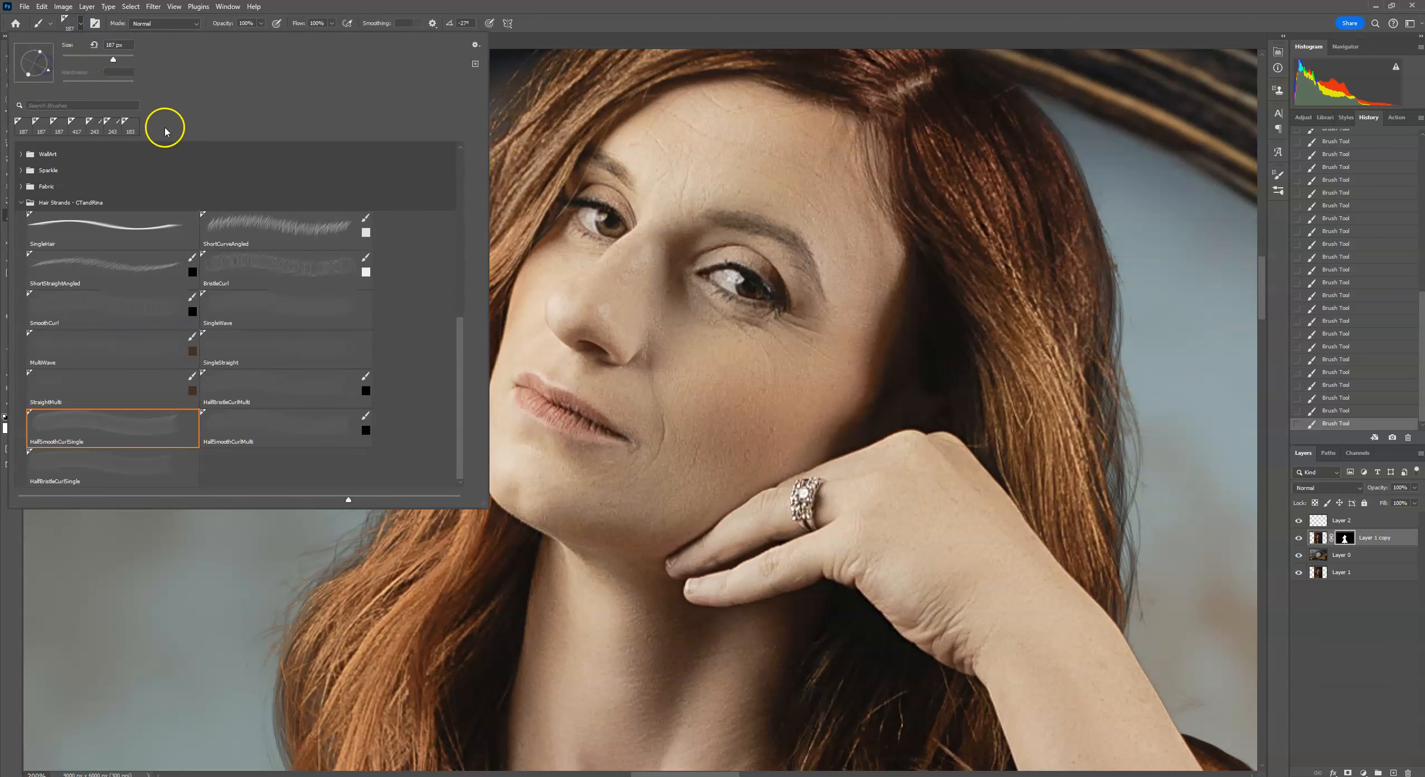
pyautogui.click(106, 60)
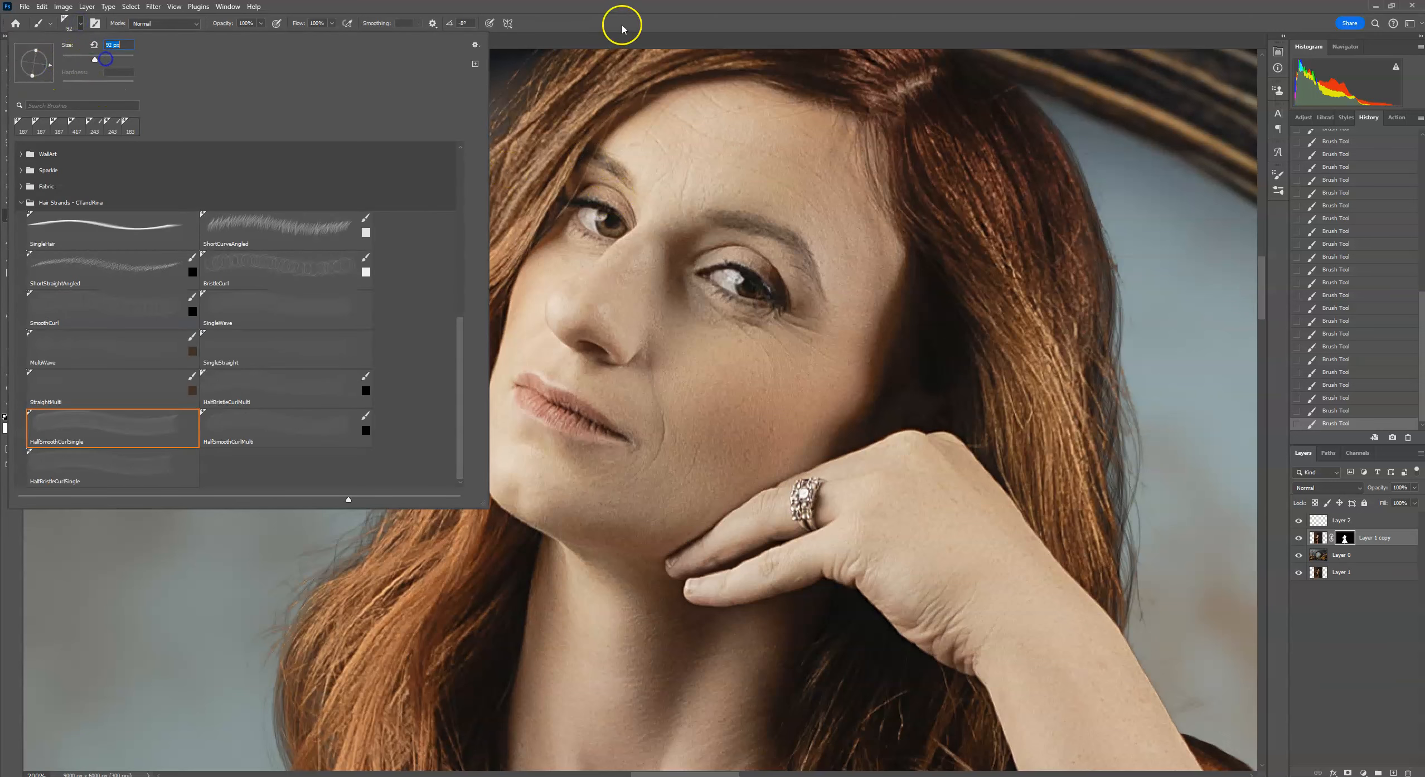
pyautogui.click(639, 21)
pyautogui.click(423, 351)
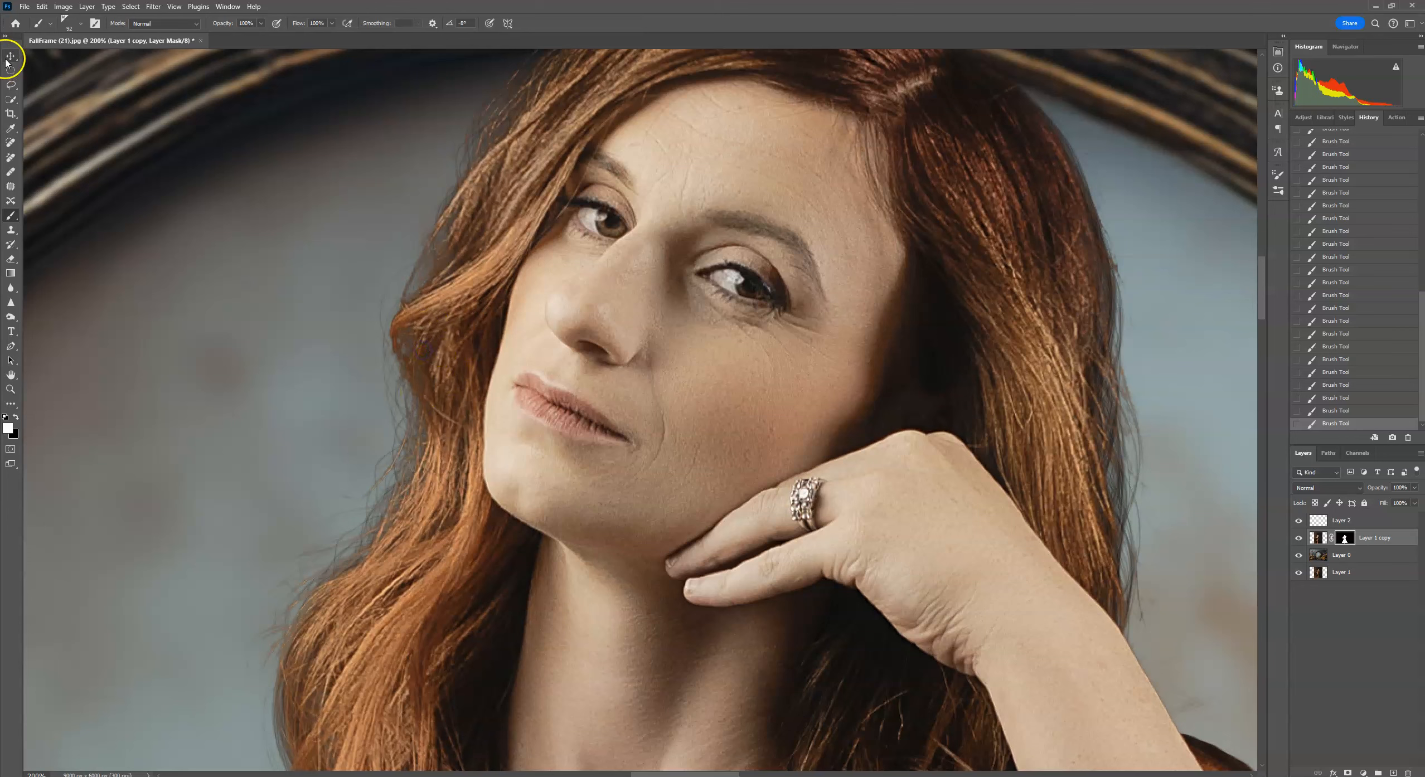
# Rotate the brush tip angle, try a strand on the mask at the left hair, and undo that stroke.
pyautogui.click(81, 24)
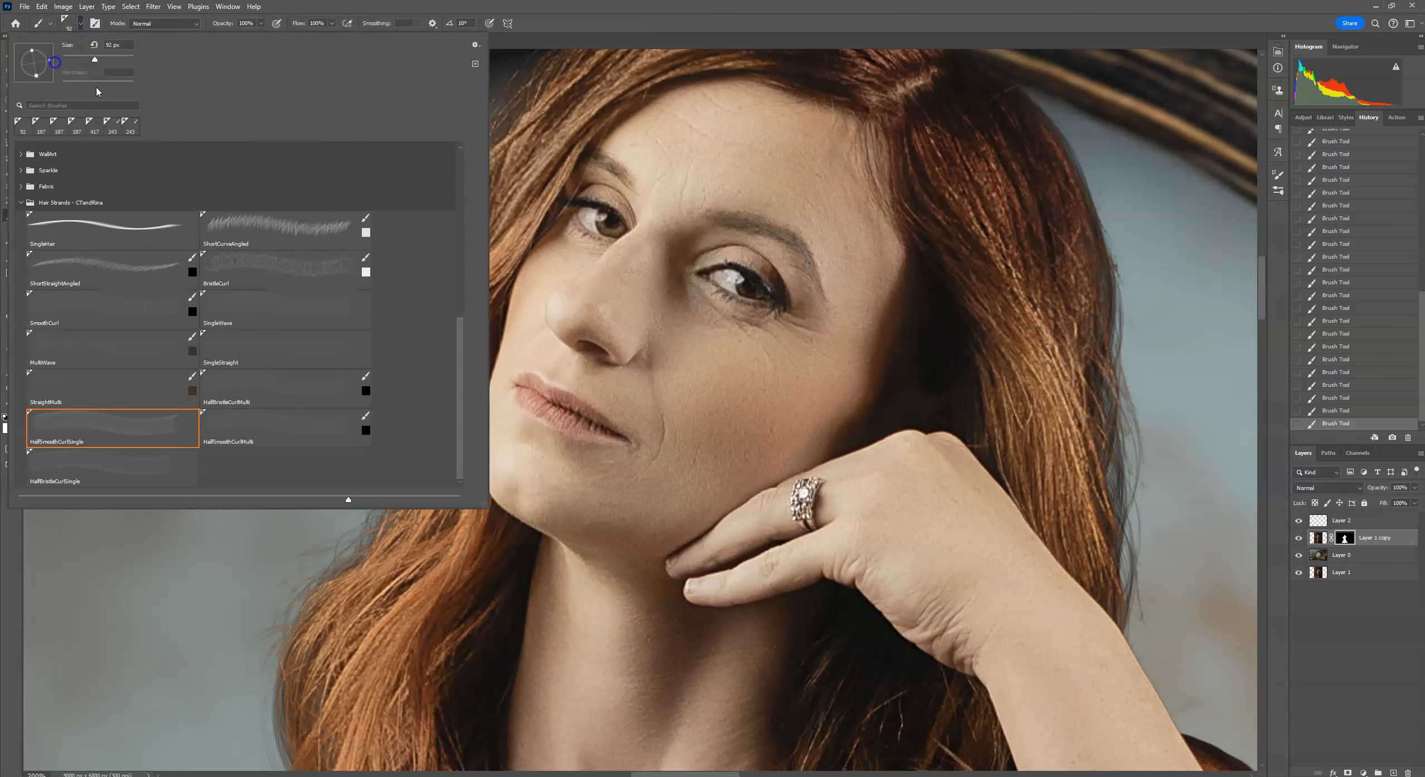
pyautogui.click(532, 198)
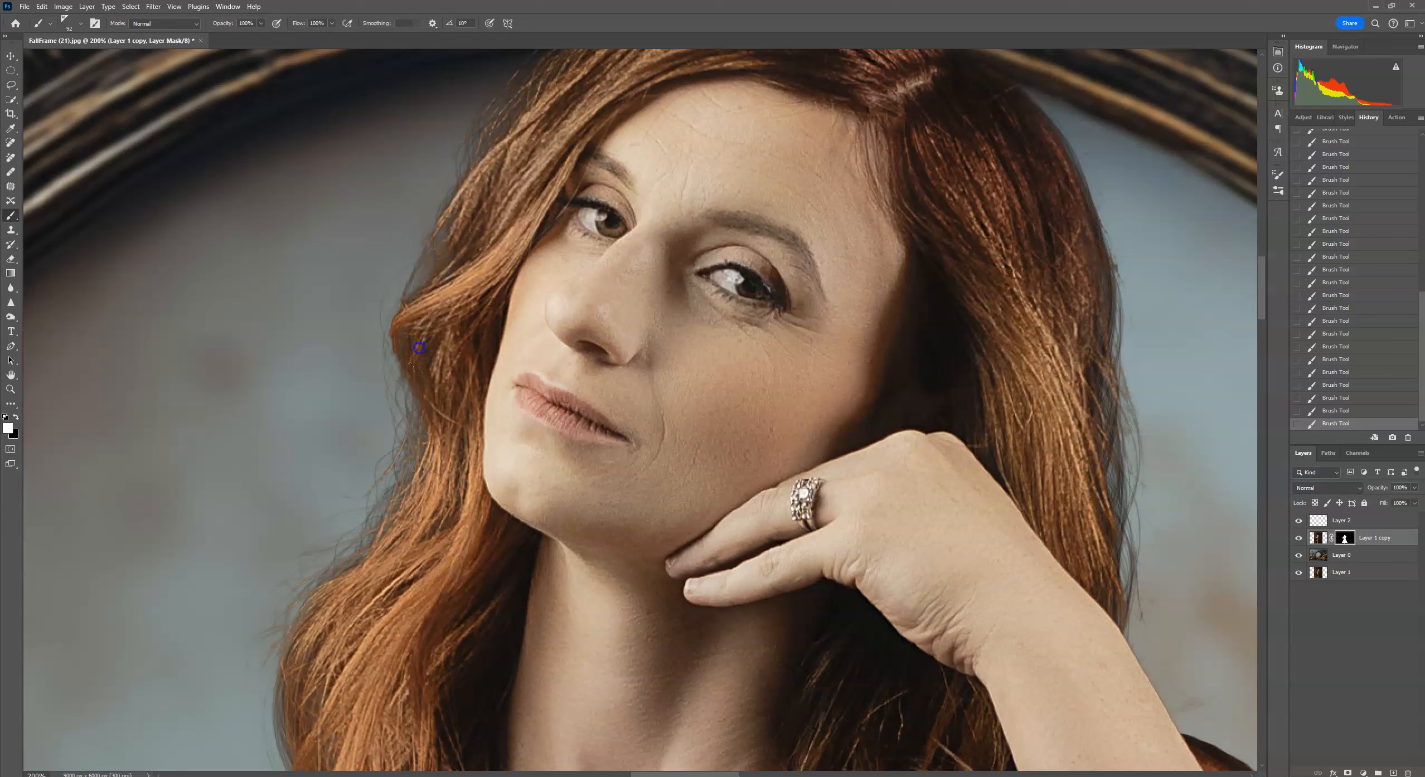
pyautogui.moveTo(328, 538)
pyautogui.mouseDown()
pyautogui.moveTo(330, 563)
pyautogui.moveTo(248, 483)
pyautogui.moveTo(387, 592)
pyautogui.mouseUp()
pyautogui.click(42, 7)
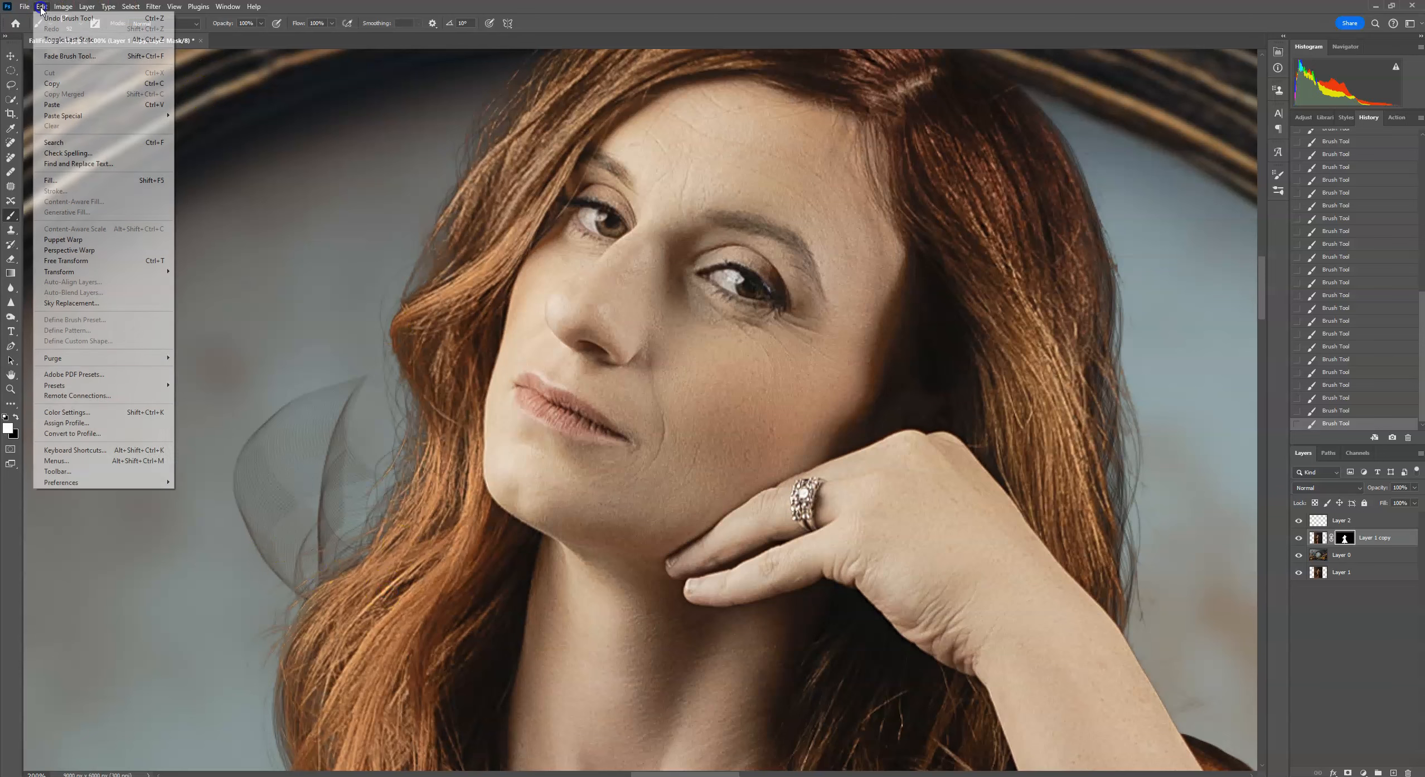
pyautogui.click(56, 19)
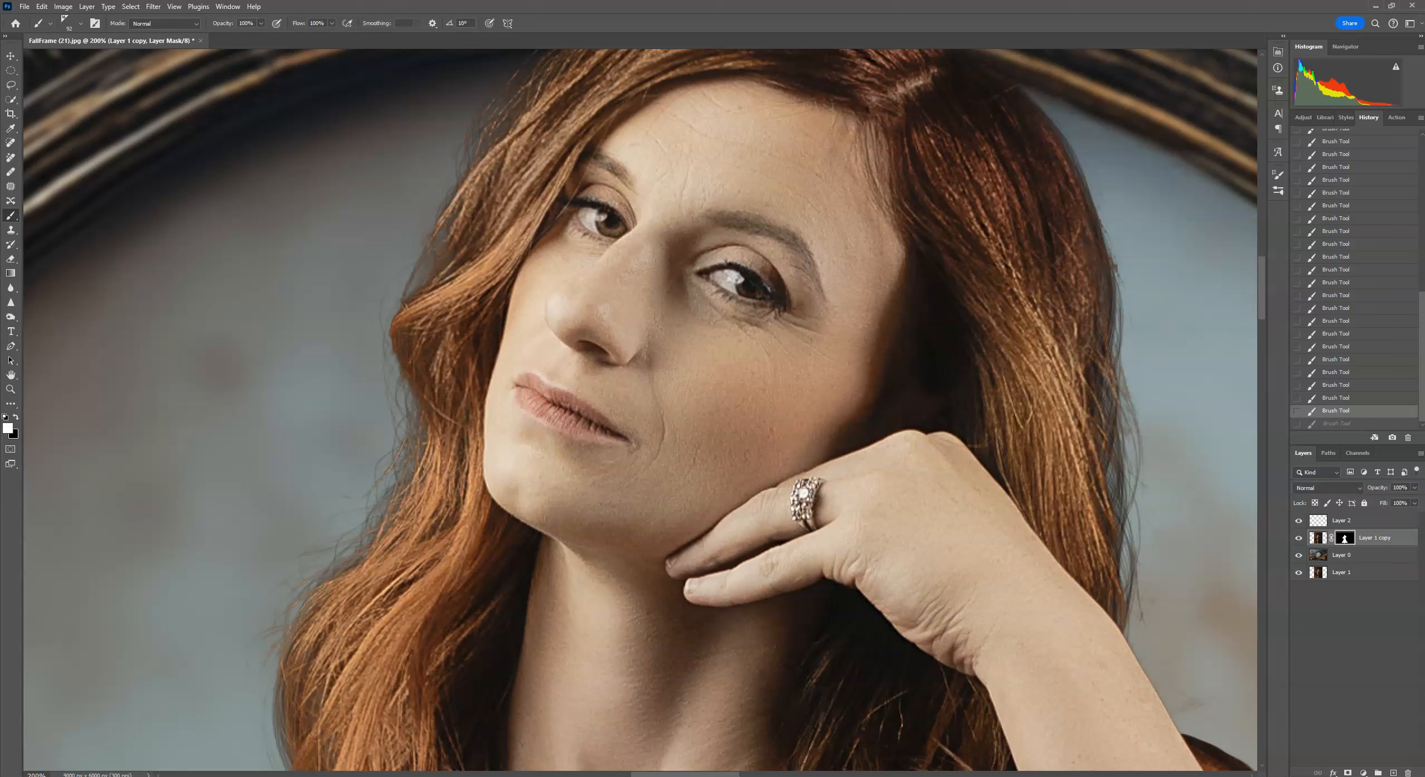
# Add a new layer above the others, test a hair strand on it, and undo the stroke.
pyautogui.click(1370, 522)
pyautogui.click(1394, 771)
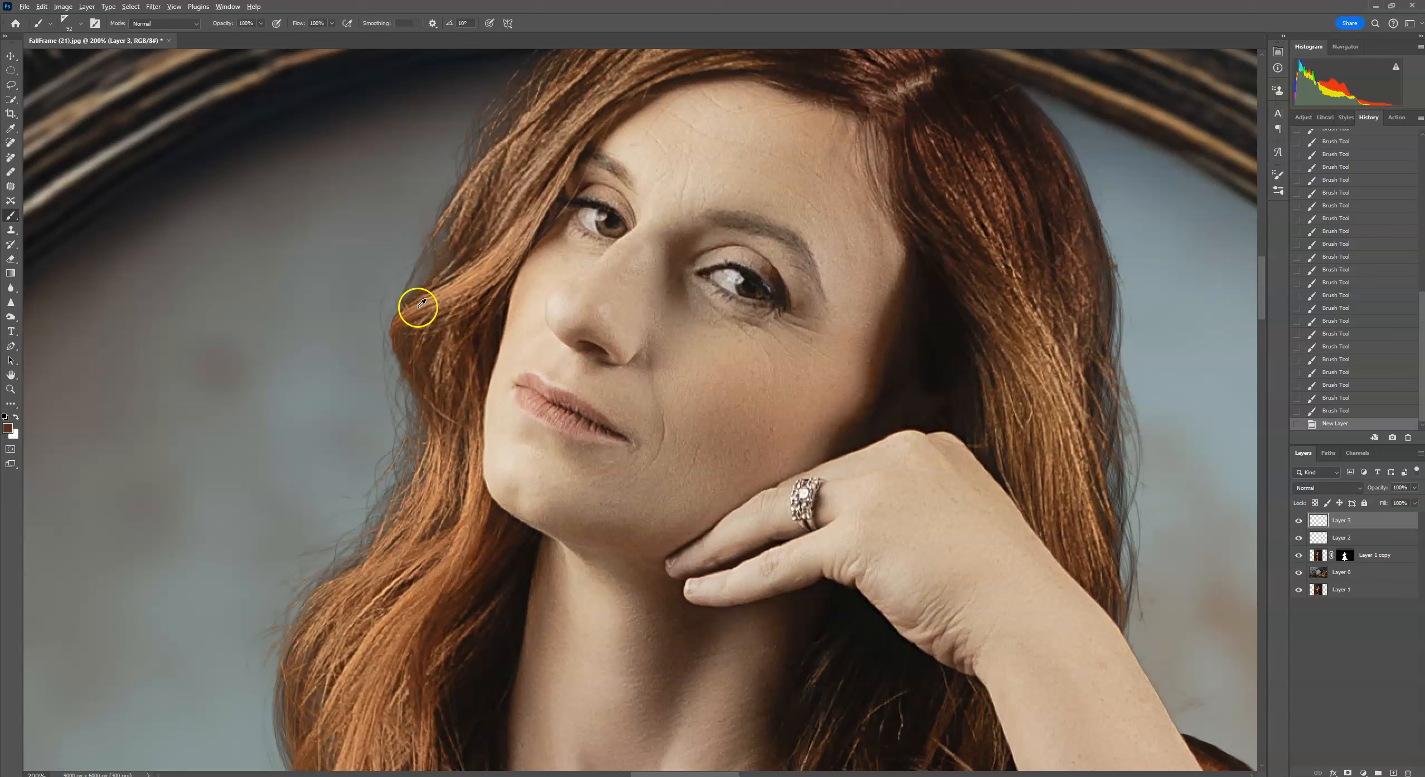
pyautogui.moveTo(402, 328); pyautogui.dragTo(405, 366)
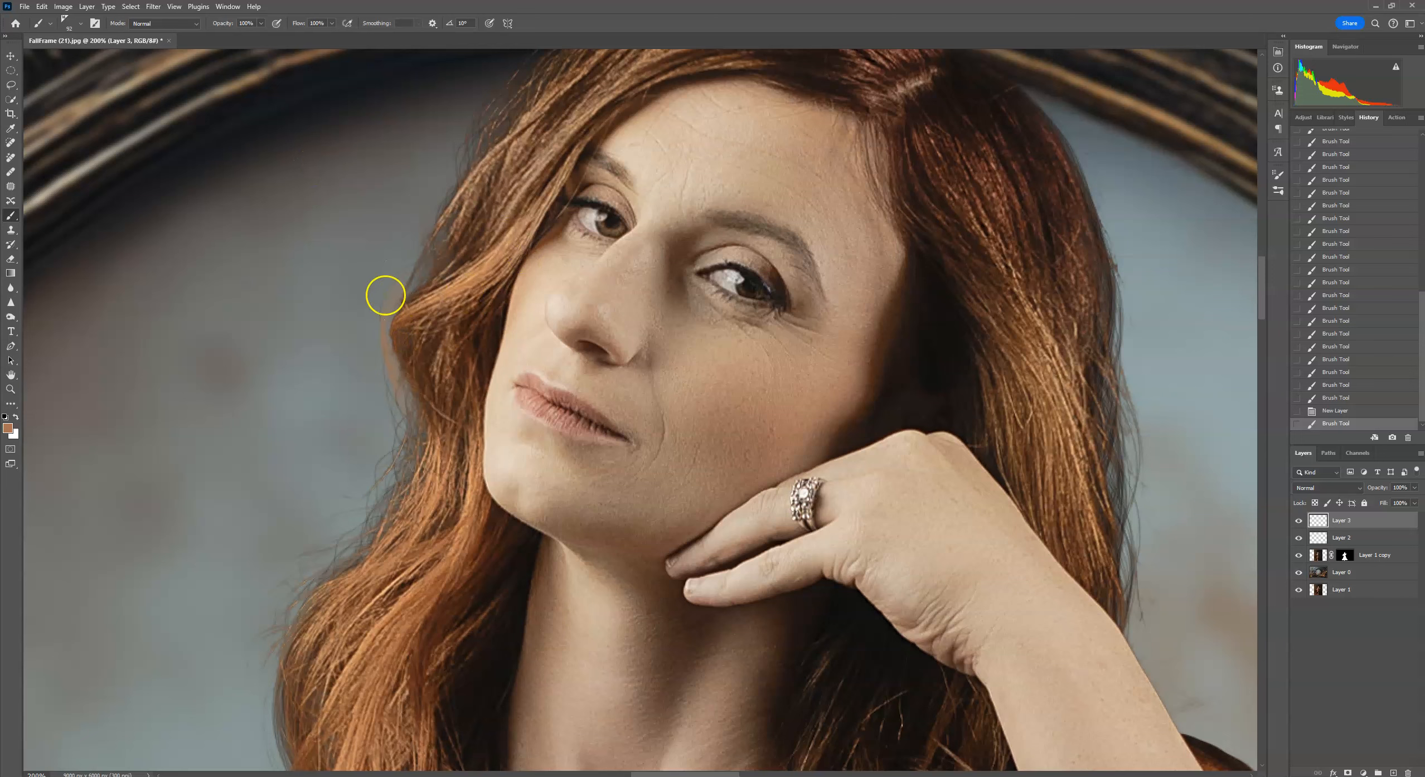
pyautogui.click(42, 6)
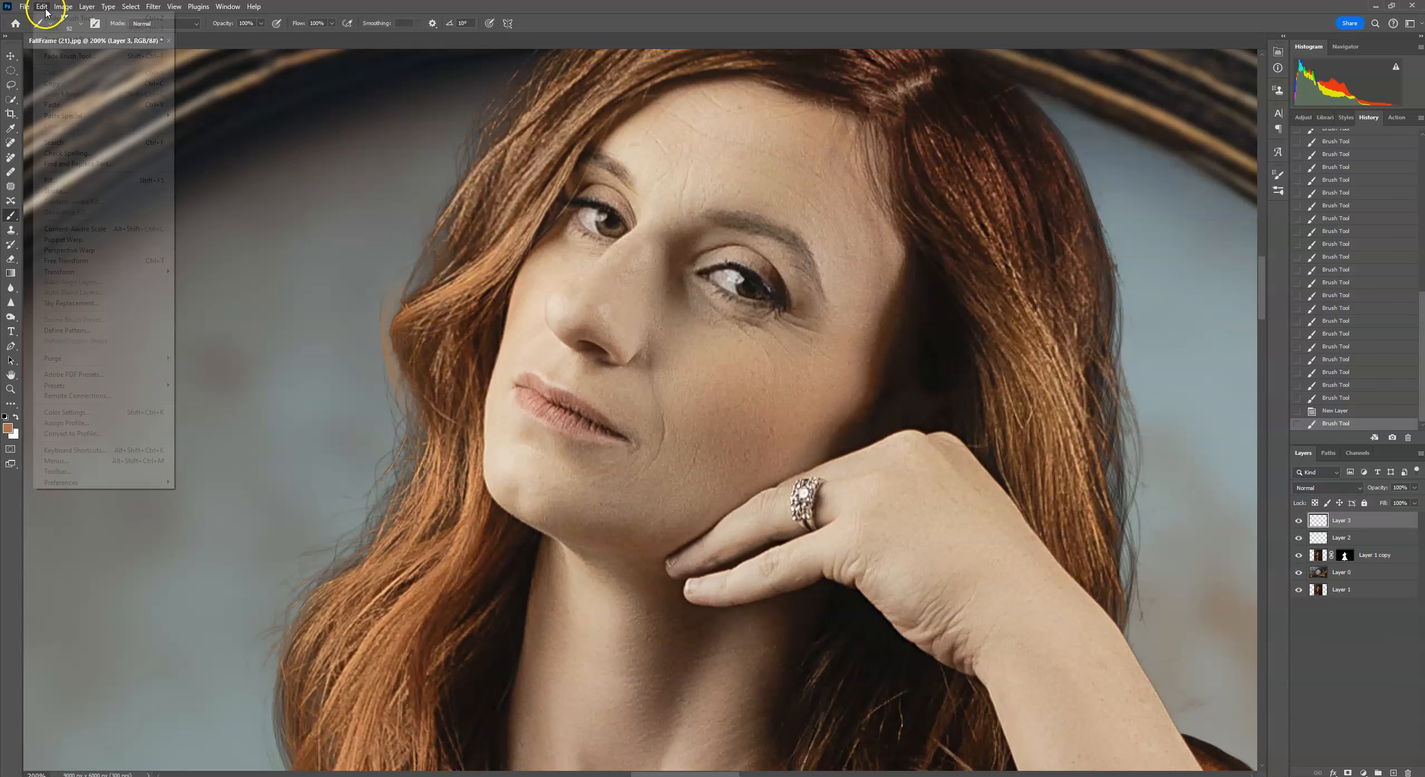
pyautogui.click(46, 17)
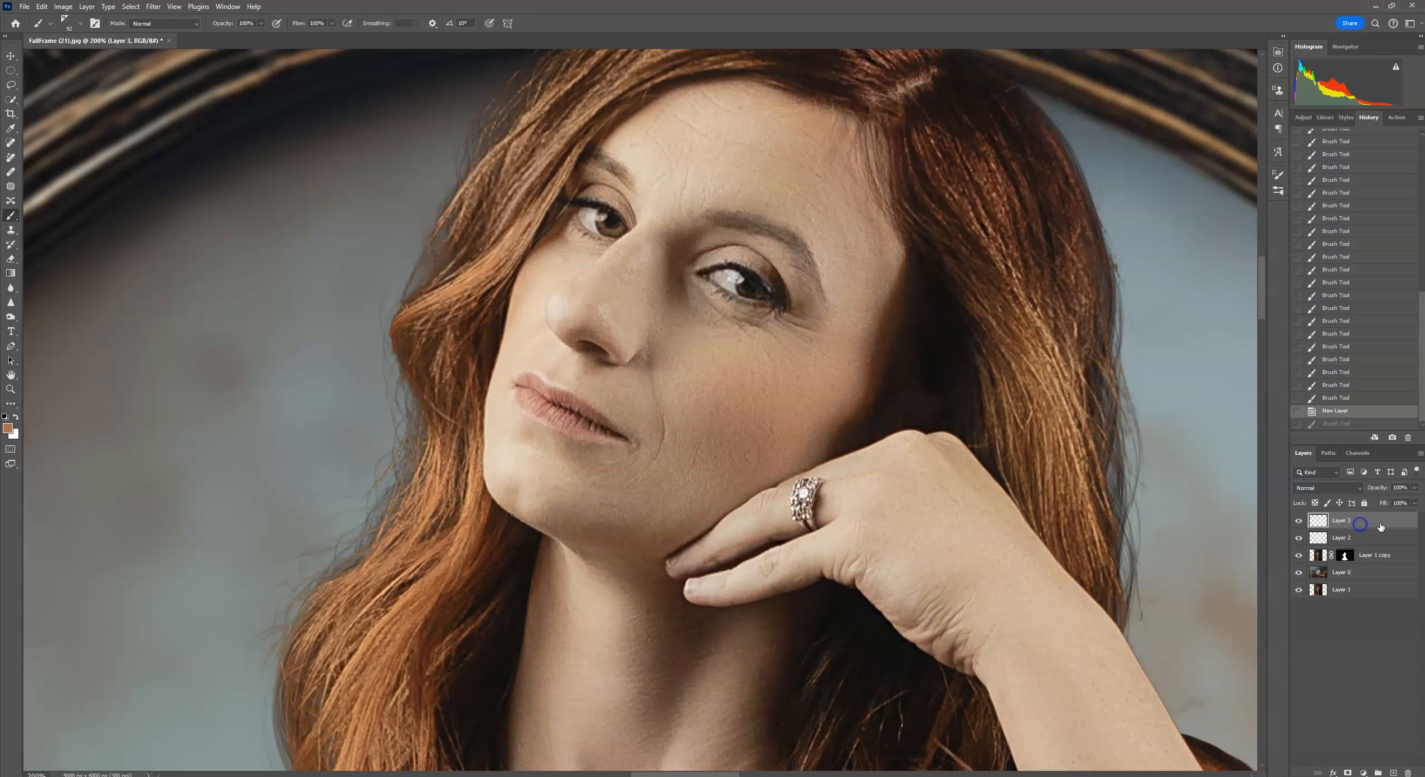
# Move the new layer below the masked portrait copy and paint strands along the left hair edge on it.
pyautogui.moveTo(1379, 524); pyautogui.dragTo(1386, 561)
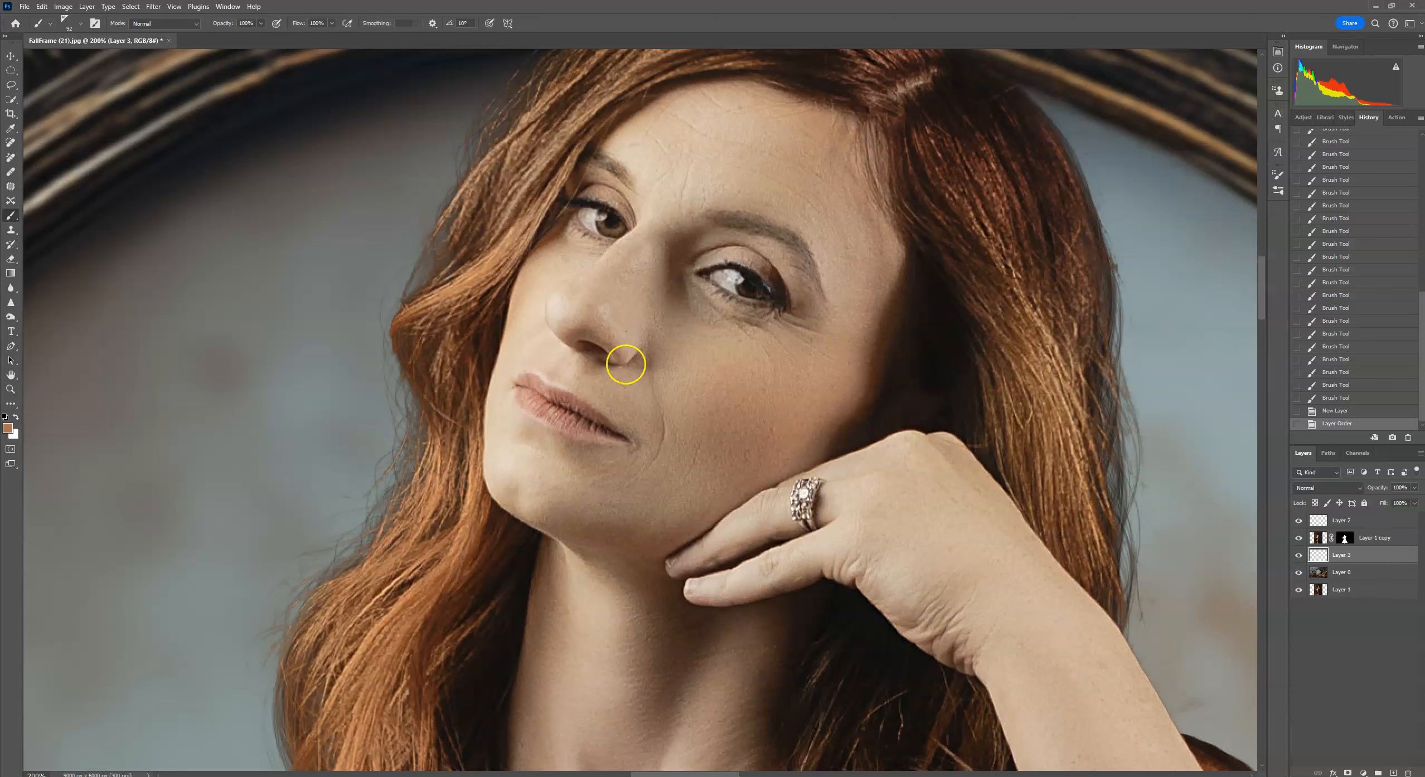
pyautogui.click(388, 355)
pyautogui.click(42, 6)
pyautogui.click(45, 19)
pyautogui.keyDown('alt'); pyautogui.click(492, 331); pyautogui.keyUp('alt')
pyautogui.moveTo(411, 313)
pyautogui.mouseDown()
pyautogui.moveTo(404, 386)
pyautogui.moveTo(420, 379)
pyautogui.moveTo(430, 296)
pyautogui.moveTo(397, 358)
pyautogui.moveTo(417, 374)
pyautogui.moveTo(387, 353)
pyautogui.moveTo(405, 401)
pyautogui.mouseUp()
pyautogui.moveTo(417, 457)
pyautogui.mouseDown()
pyautogui.moveTo(399, 382)
pyautogui.moveTo(412, 307)
pyautogui.moveTo(399, 298)
pyautogui.moveTo(387, 348)
pyautogui.moveTo(415, 444)
pyautogui.moveTo(375, 377)
pyautogui.moveTo(398, 304)
pyautogui.moveTo(386, 374)
pyautogui.moveTo(406, 455)
pyautogui.moveTo(391, 359)
pyautogui.moveTo(412, 294)
pyautogui.mouseUp()
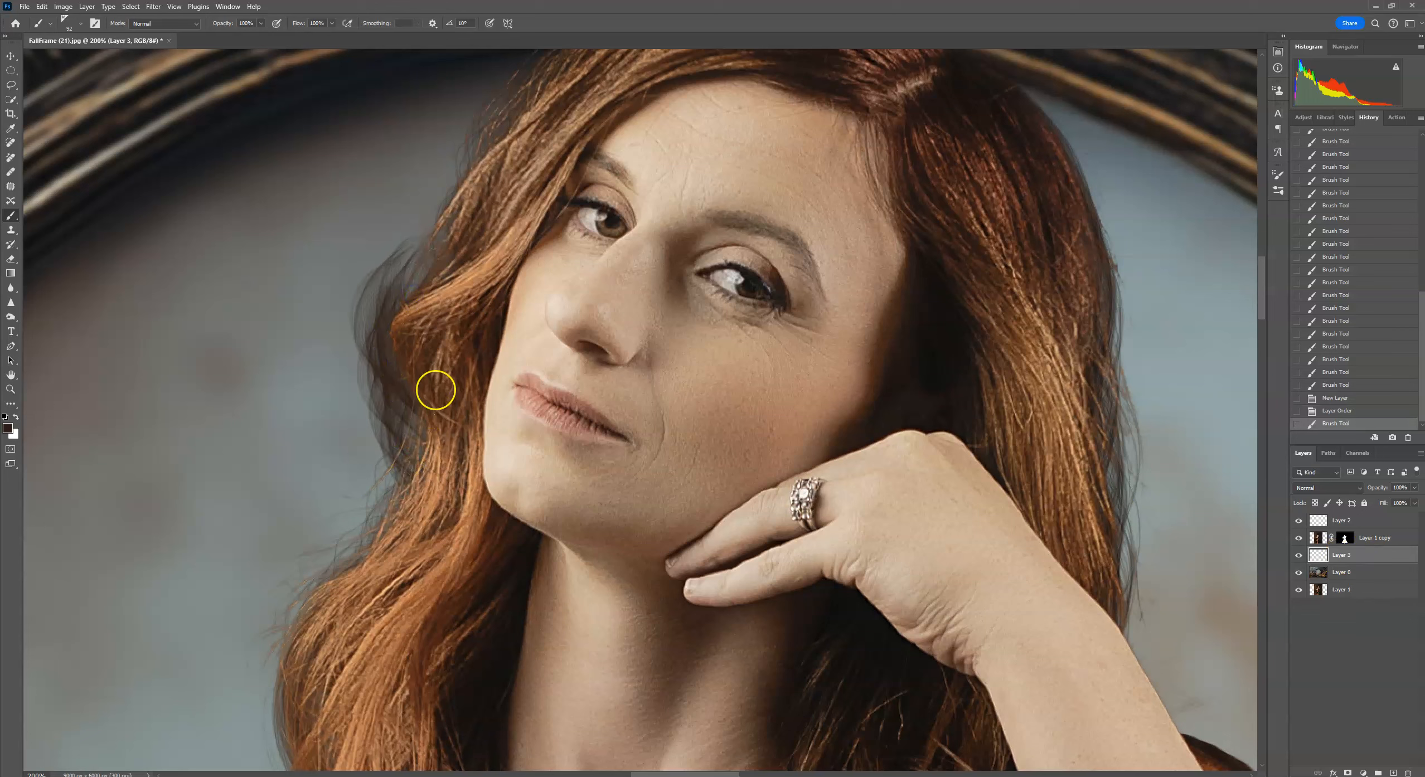
# Delete the strand layer and the other extra empty layer.
pyautogui.click(1346, 555)
pyautogui.moveTo(1345, 555); pyautogui.dragTo(1345, 530)
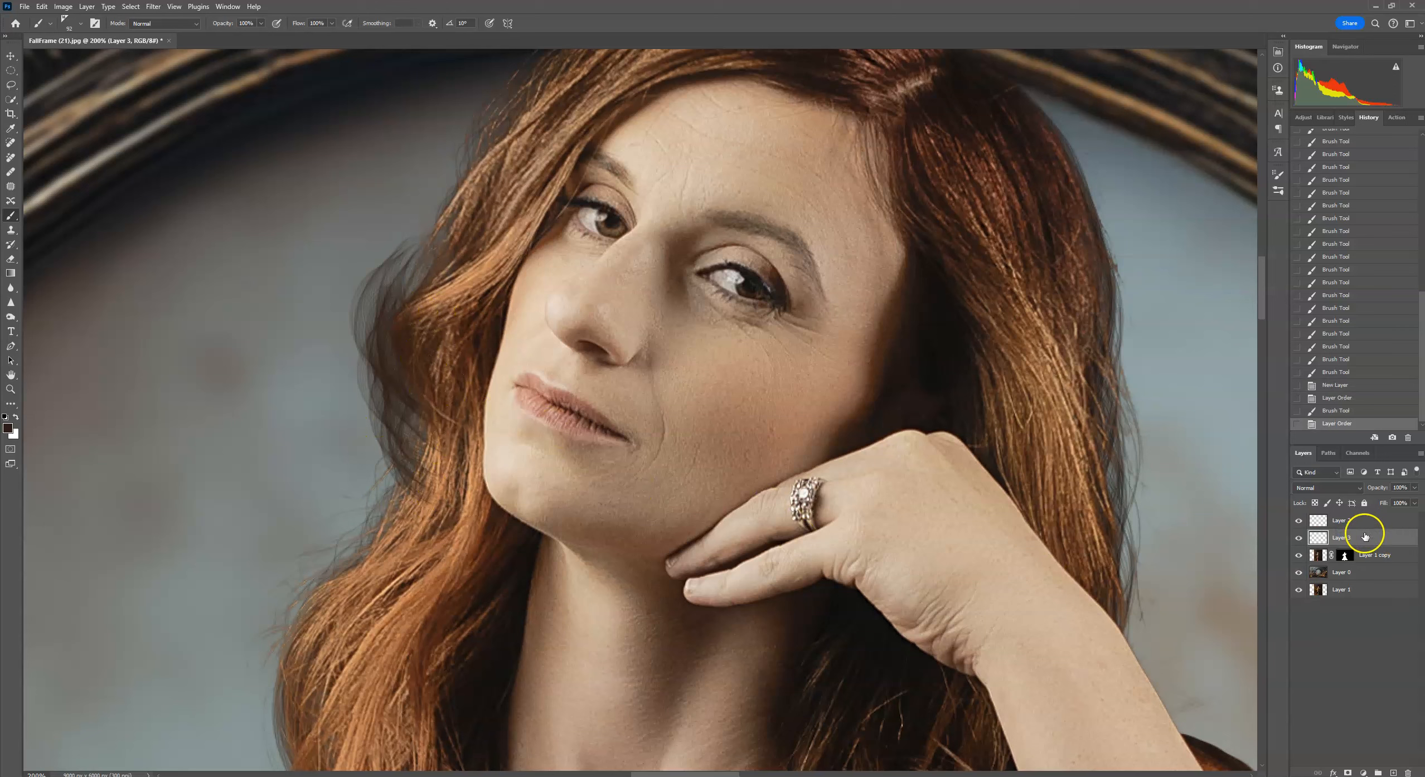
pyautogui.moveTo(1365, 536); pyautogui.dragTo(1408, 773)
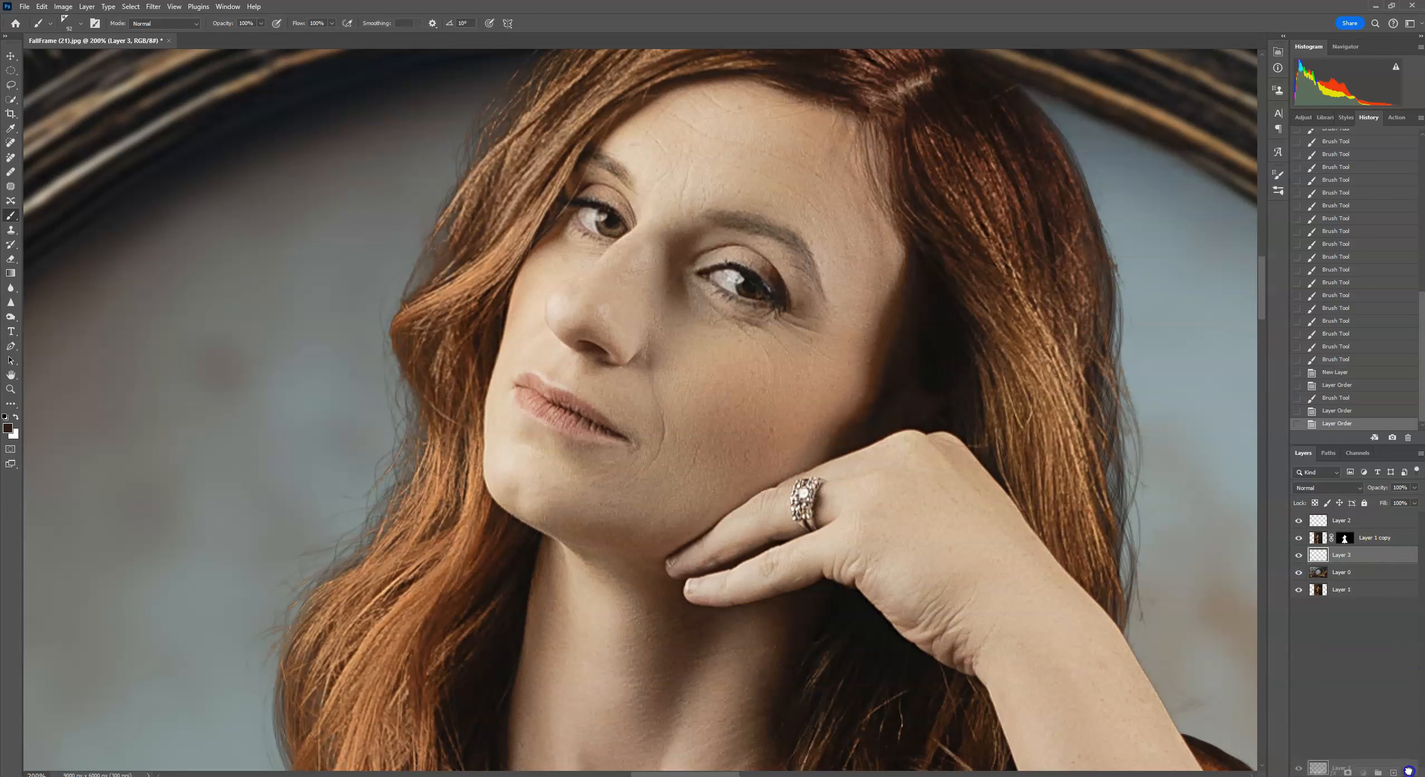
pyautogui.moveTo(1361, 522); pyautogui.dragTo(1409, 771)
# Add a new layer beneath the masked portrait copy and paint hair strands along the left hair edge beside the cheek.
pyautogui.click(1394, 773)
pyautogui.moveTo(1371, 523); pyautogui.dragTo(1371, 545)
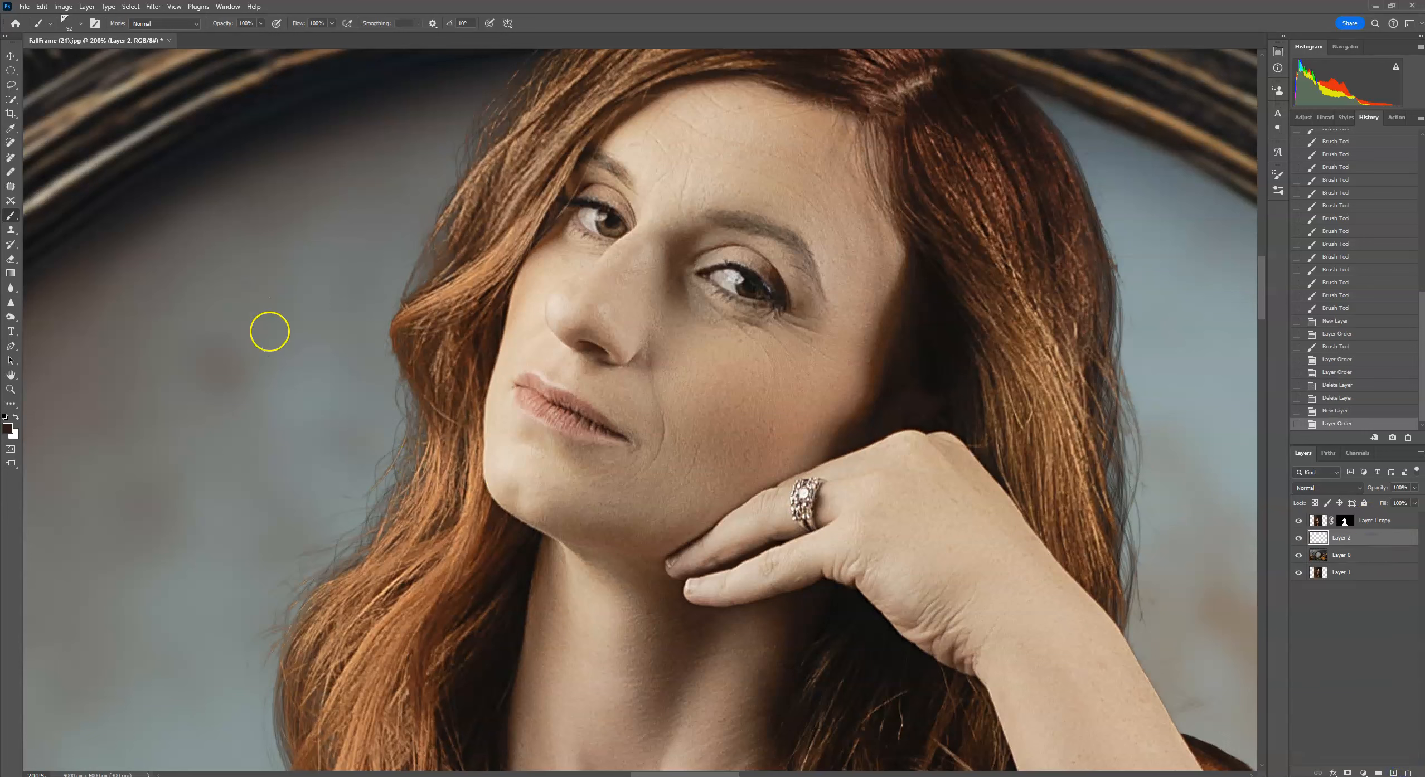
pyautogui.keyDown('alt'); pyautogui.click(407, 323); pyautogui.keyUp('alt')
pyautogui.moveTo(408, 322); pyautogui.dragTo(405, 347)
pyautogui.moveTo(404, 333); pyautogui.dragTo(412, 365)
pyautogui.moveTo(407, 342); pyautogui.dragTo(415, 375)
pyautogui.keyDown('alt'); pyautogui.click(410, 346); pyautogui.keyUp('alt')
pyautogui.moveTo(408, 342); pyautogui.dragTo(409, 410)
pyautogui.moveTo(392, 348); pyautogui.dragTo(398, 390)
pyautogui.moveTo(389, 334); pyautogui.dragTo(393, 379)
# Switch to the BristleCurl brush and paint strands along the right side of the hair beside the hand.
pyautogui.moveTo(430, 549); pyautogui.dragTo(470, 377)
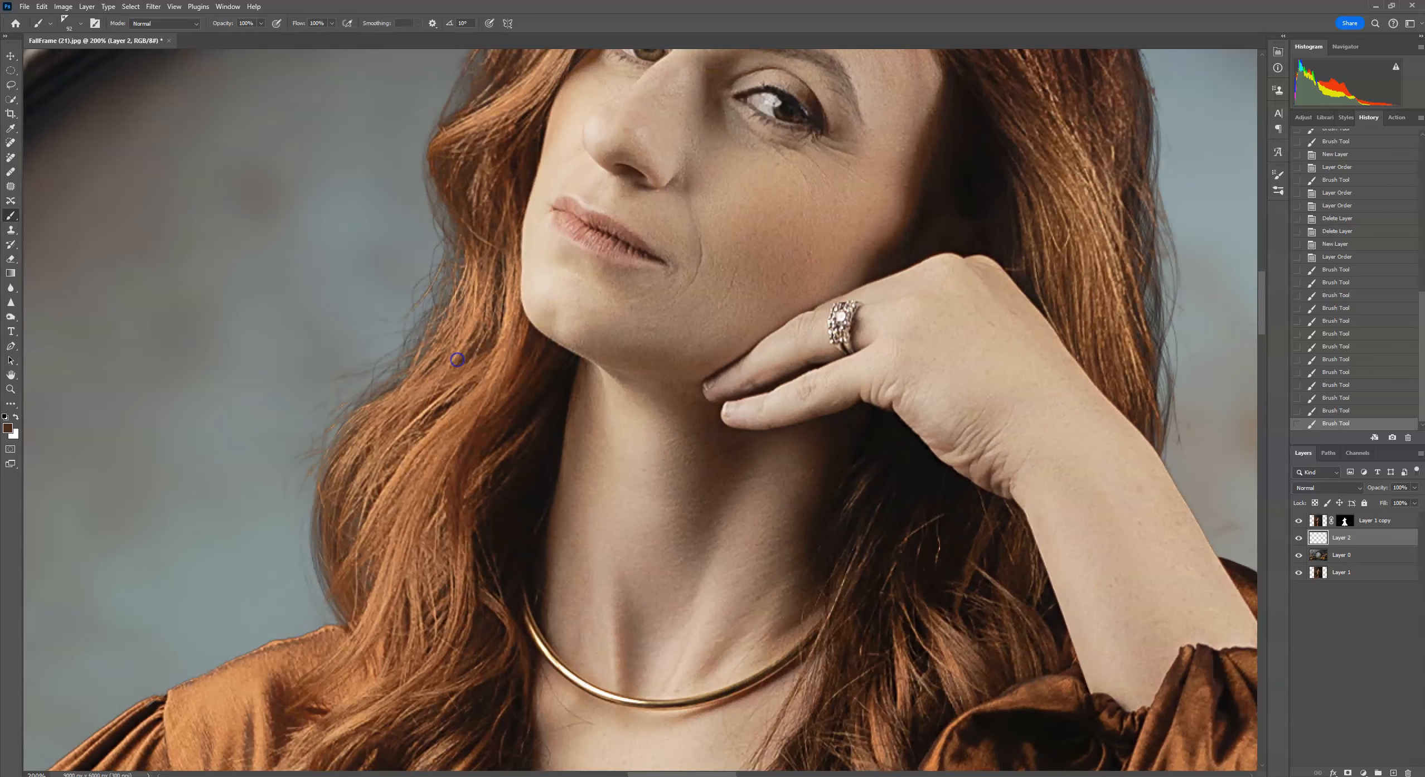
pyautogui.click(78, 24)
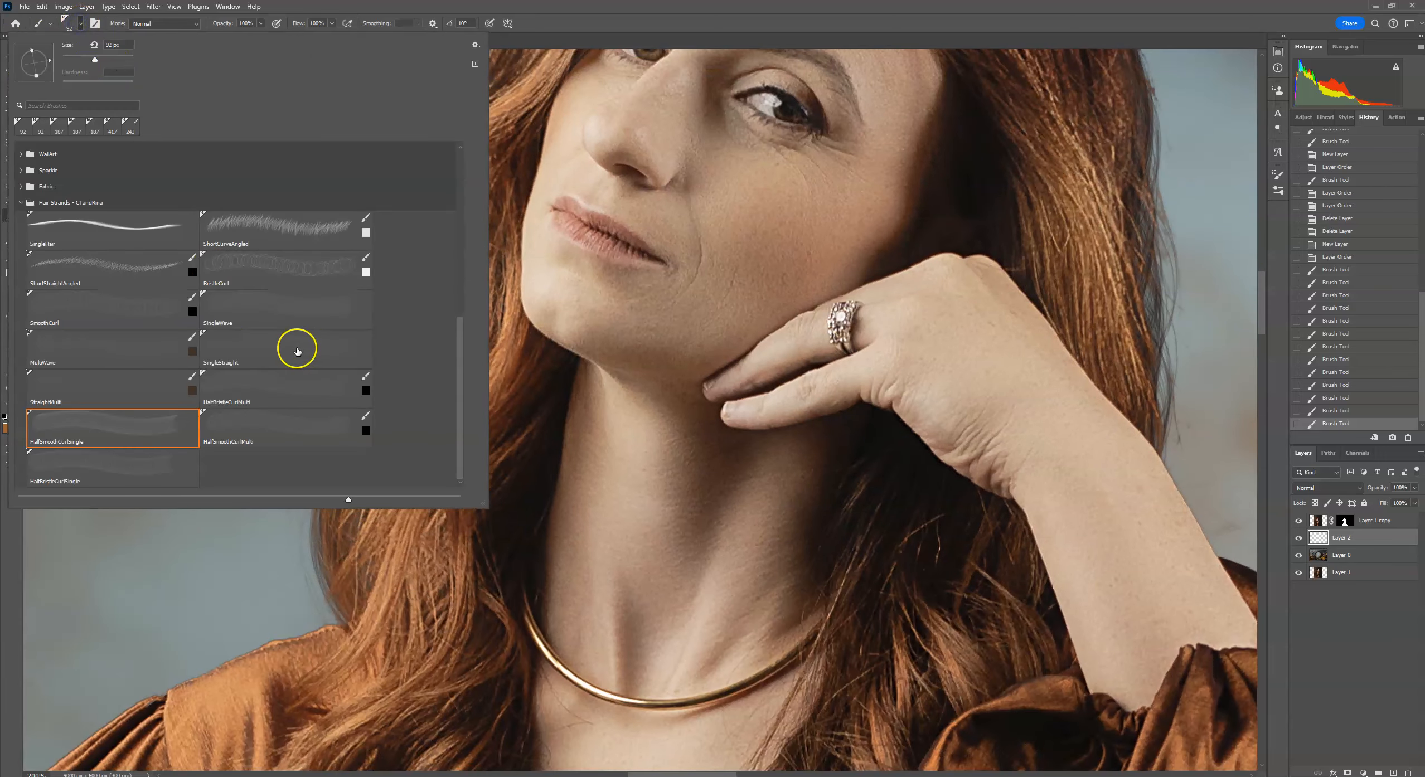
pyautogui.click(276, 270)
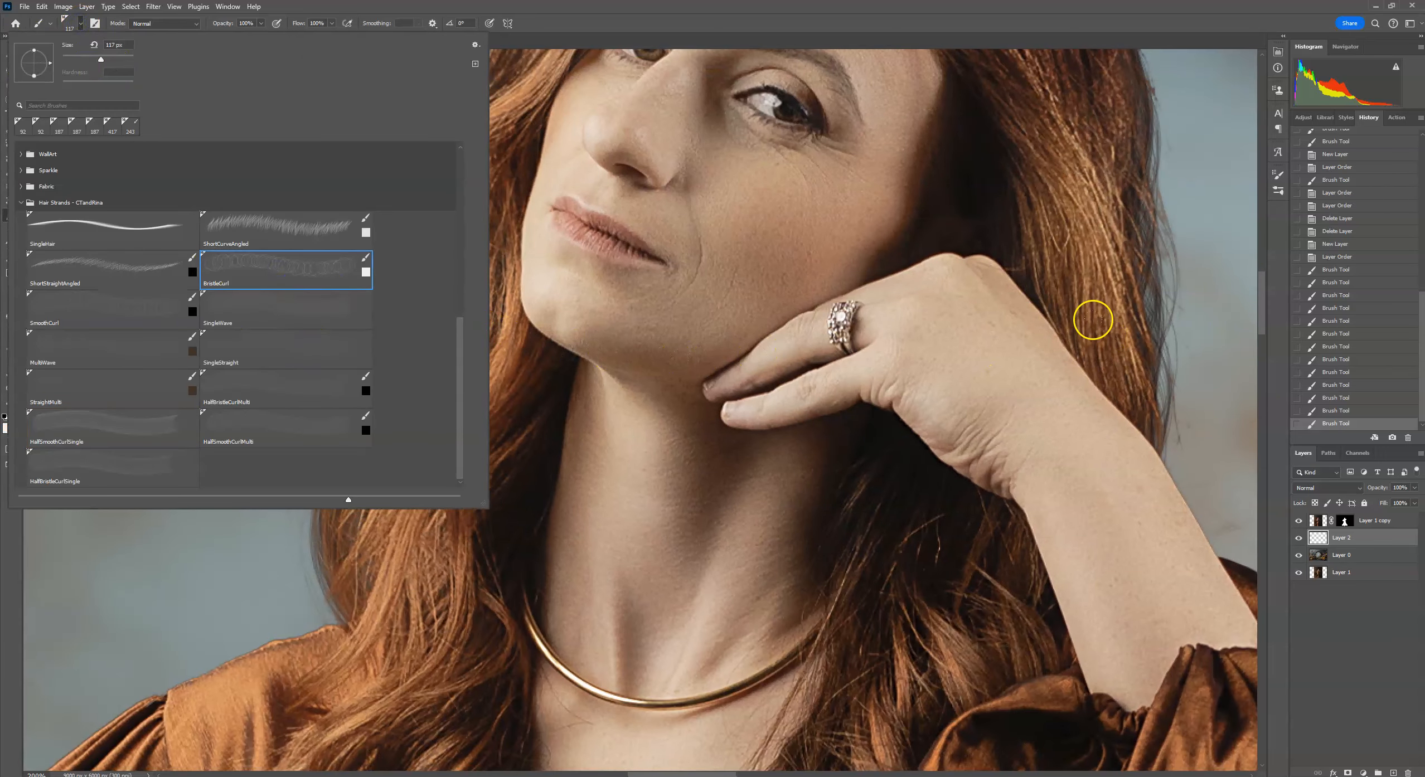
pyautogui.keyDown('alt'); pyautogui.click(1088, 245); pyautogui.keyUp('alt')
pyautogui.moveTo(1103, 214)
pyautogui.mouseDown()
pyautogui.moveTo(1034, 384)
pyautogui.moveTo(1060, 500)
pyautogui.mouseUp()
pyautogui.keyDown('alt'); pyautogui.click(1033, 322); pyautogui.keyUp('alt')
pyautogui.keyDown('alt'); pyautogui.click(1053, 405); pyautogui.keyUp('alt')
pyautogui.keyDown('alt'); pyautogui.click(1057, 496); pyautogui.keyUp('alt')
pyautogui.moveTo(1049, 552); pyautogui.dragTo(1051, 558)
pyautogui.keyDown('alt'); pyautogui.click(1036, 455); pyautogui.keyUp('alt')
pyautogui.moveTo(1039, 441); pyautogui.dragTo(1031, 480)
pyautogui.moveTo(1018, 347); pyautogui.dragTo(1029, 399)
pyautogui.moveTo(990, 270)
pyautogui.mouseDown()
pyautogui.moveTo(978, 337)
pyautogui.moveTo(1007, 292)
pyautogui.mouseUp()
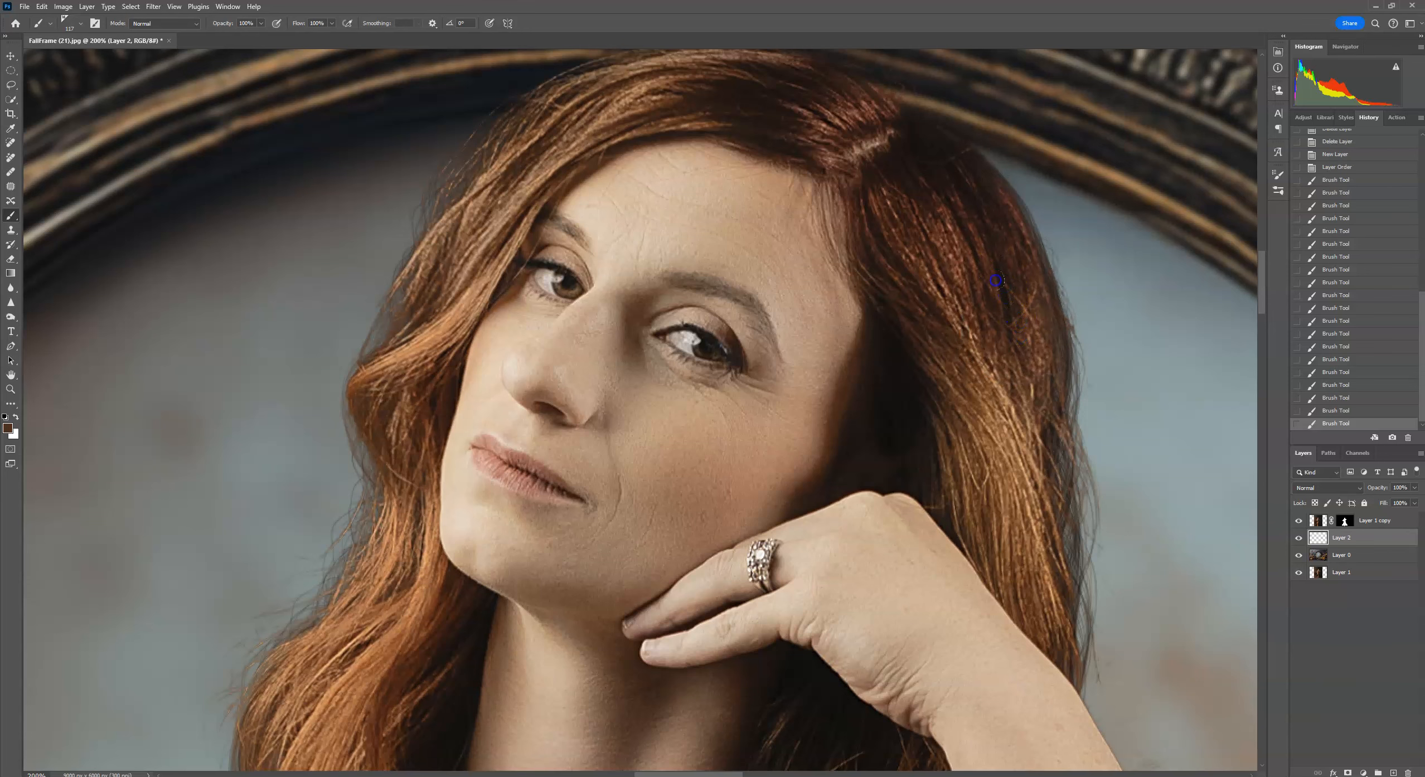
# Paint more strands along the right hair edge near the top of the head.
pyautogui.scroll(3, 996, 280)
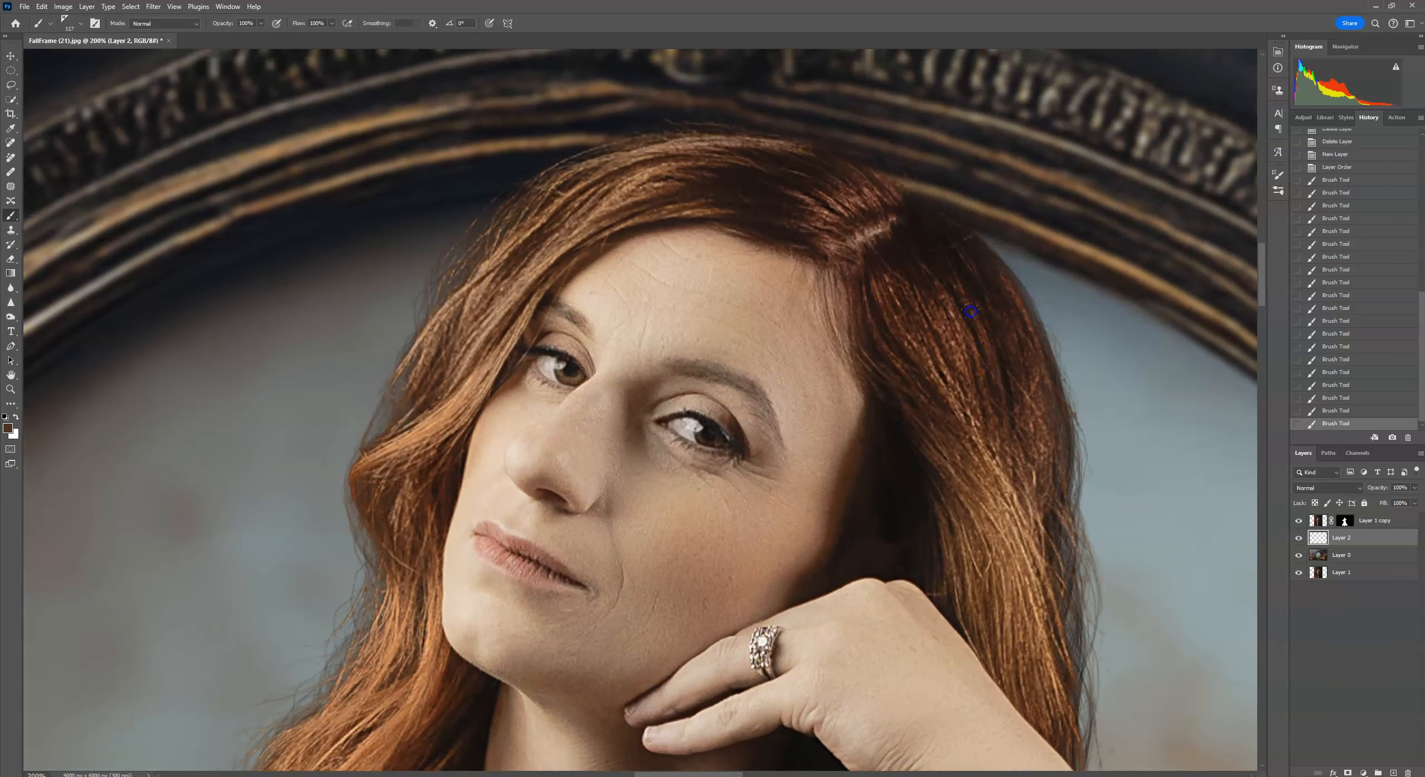
pyautogui.moveTo(955, 303); pyautogui.dragTo(993, 327)
pyautogui.click(963, 423)
pyautogui.scroll(-5, 993, 476)
pyautogui.moveTo(1006, 505)
pyautogui.mouseDown()
pyautogui.moveTo(1003, 535)
pyautogui.moveTo(1003, 496)
pyautogui.mouseUp()
pyautogui.moveTo(952, 324); pyautogui.dragTo(967, 401)
pyautogui.keyDown('alt'); pyautogui.click(989, 370); pyautogui.keyUp('alt')
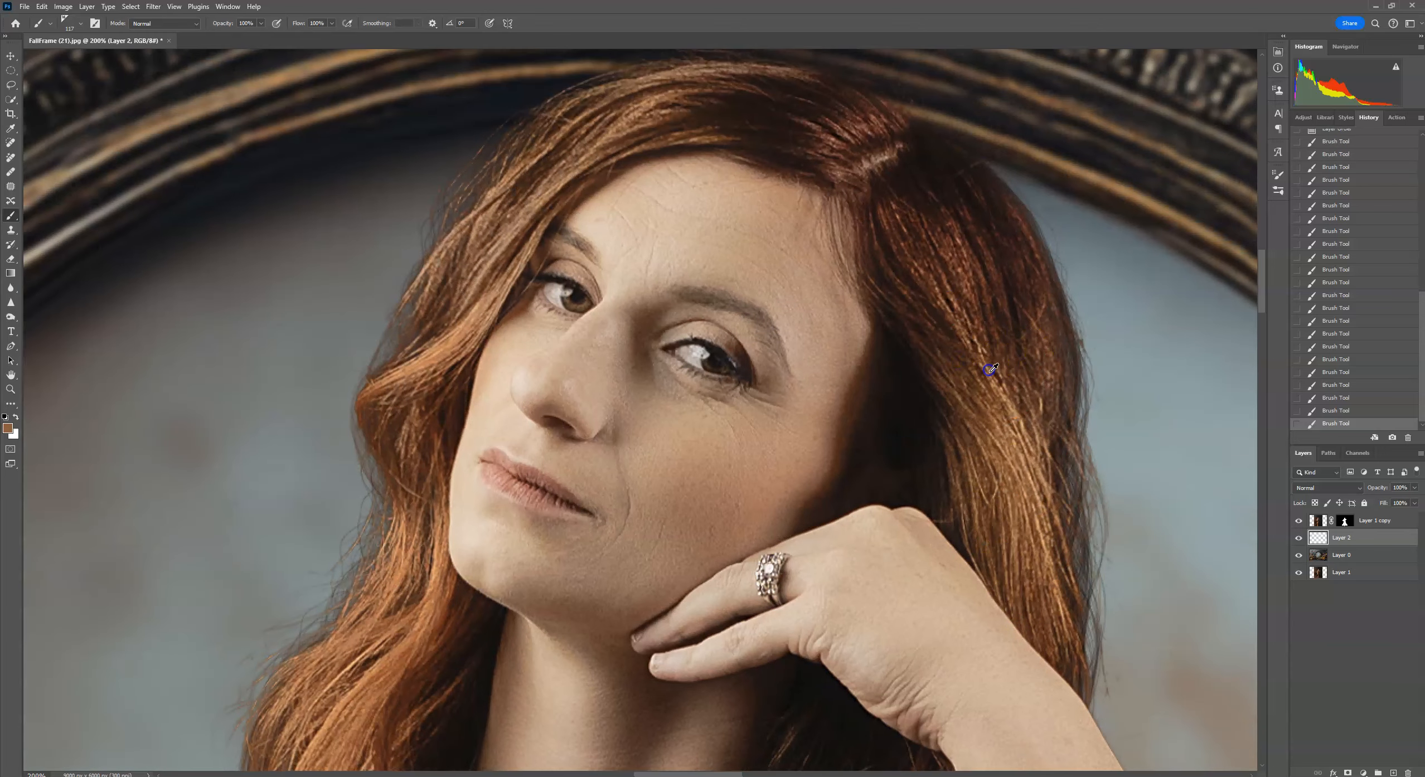
# Paint strands near the hairline and the left hair edge, undoing the last stroke.
pyautogui.moveTo(861, 250); pyautogui.dragTo(893, 353)
pyautogui.keyDown('alt'); pyautogui.click(788, 233); pyautogui.keyUp('alt')
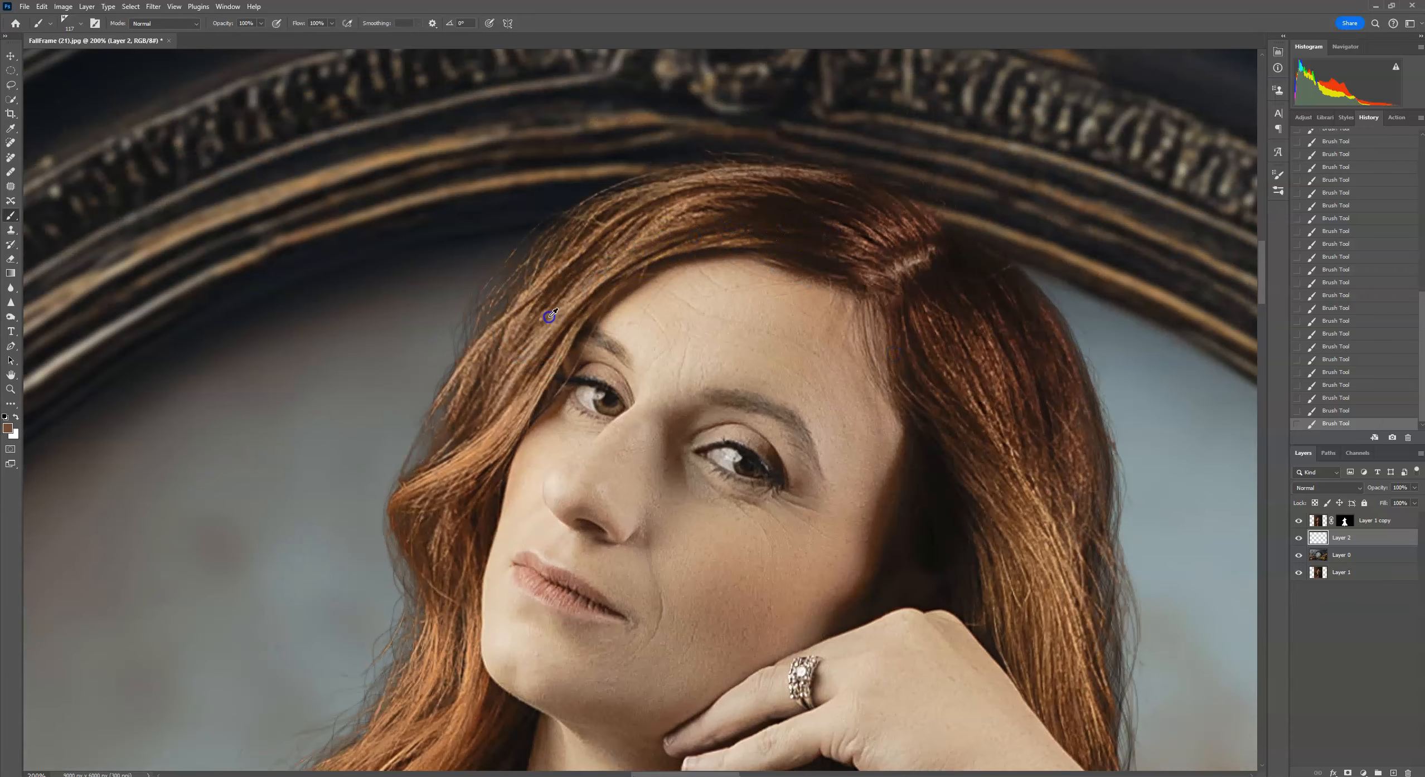
pyautogui.keyDown('alt'); pyautogui.click(508, 419); pyautogui.keyUp('alt')
pyautogui.moveTo(474, 521); pyautogui.dragTo(523, 351)
pyautogui.click(41, 6)
pyautogui.click(73, 19)
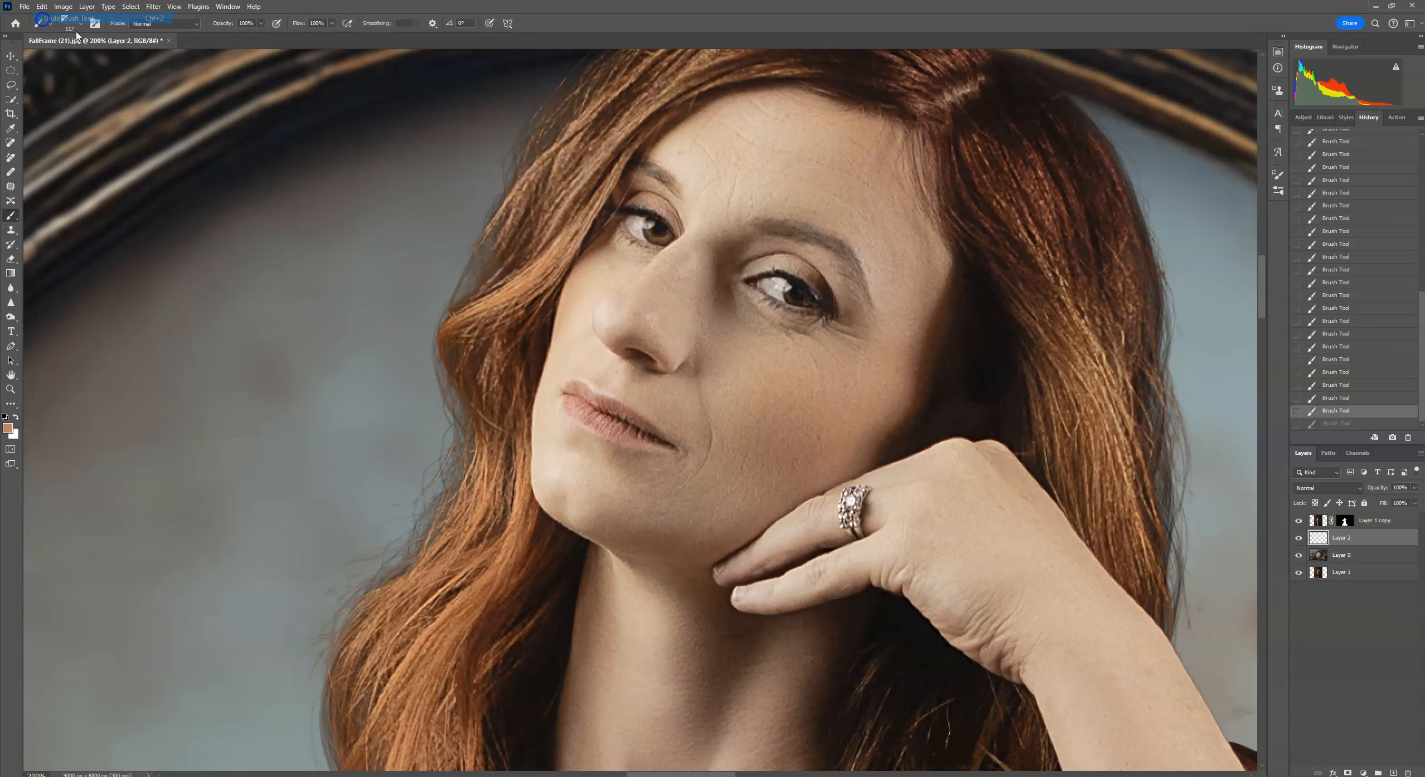
# Reduce the brush size to 58 px, try a strand at the upper left hair edge, and undo two strokes.
pyautogui.click(80, 24)
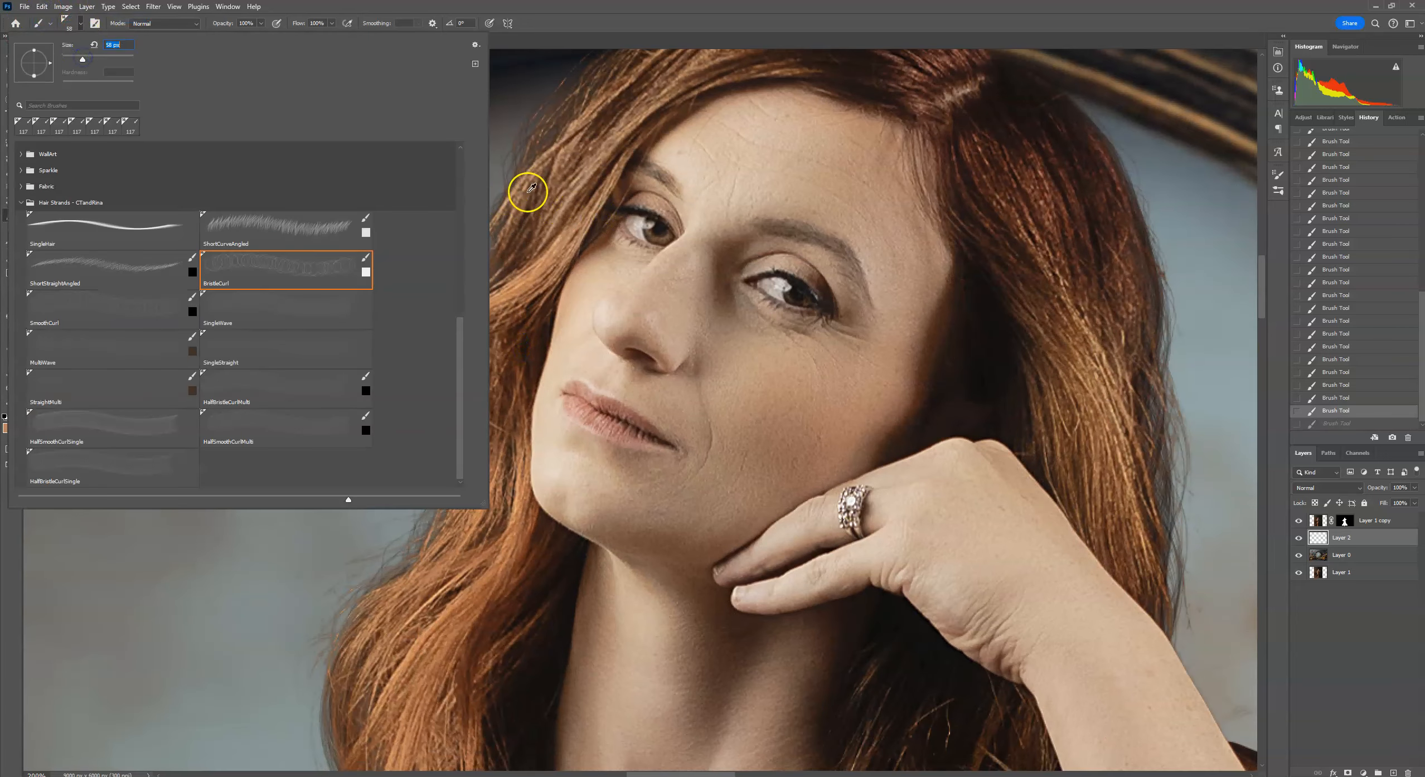
pyautogui.keyDown('alt'); pyautogui.click(514, 242); pyautogui.keyUp('alt')
pyautogui.moveTo(514, 239)
pyautogui.mouseDown()
pyautogui.moveTo(456, 318)
pyautogui.moveTo(483, 303)
pyautogui.mouseUp()
pyautogui.click(41, 7)
pyautogui.click(74, 19)
pyautogui.click(41, 7)
pyautogui.click(74, 19)
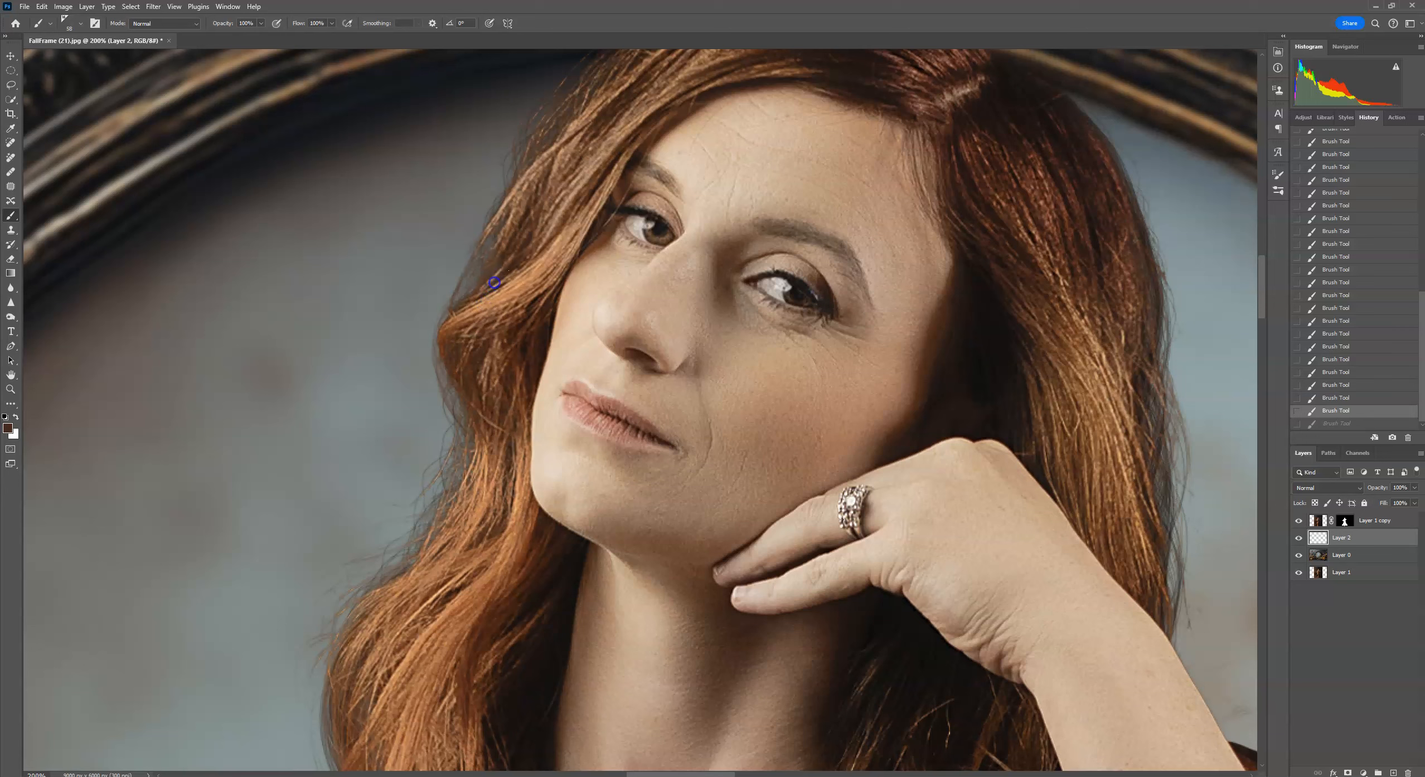
# Paint strands along the left hair edge beside the cheek and jaw.
pyautogui.keyDown('alt'); pyautogui.click(496, 293); pyautogui.keyUp('alt')
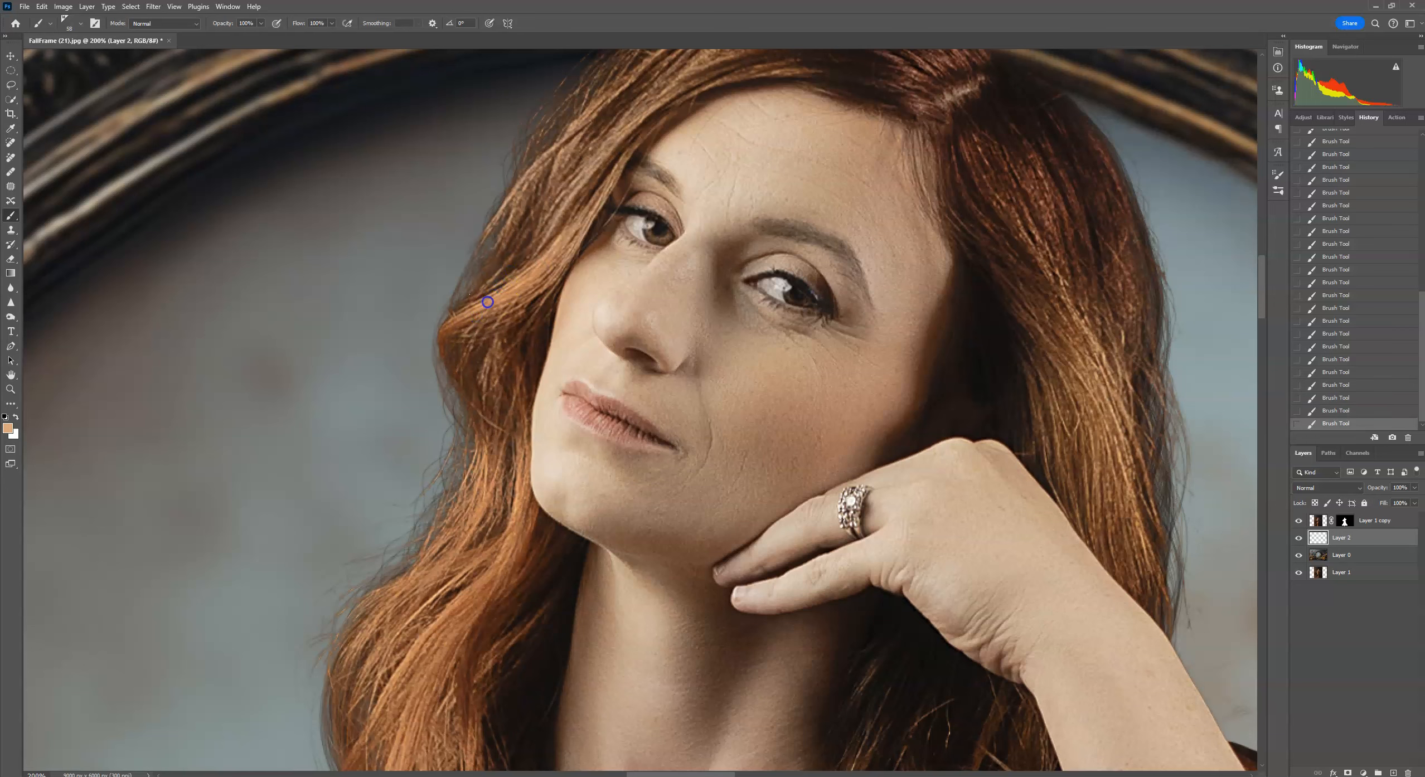
pyautogui.keyDown('alt'); pyautogui.click(502, 372); pyautogui.keyUp('alt')
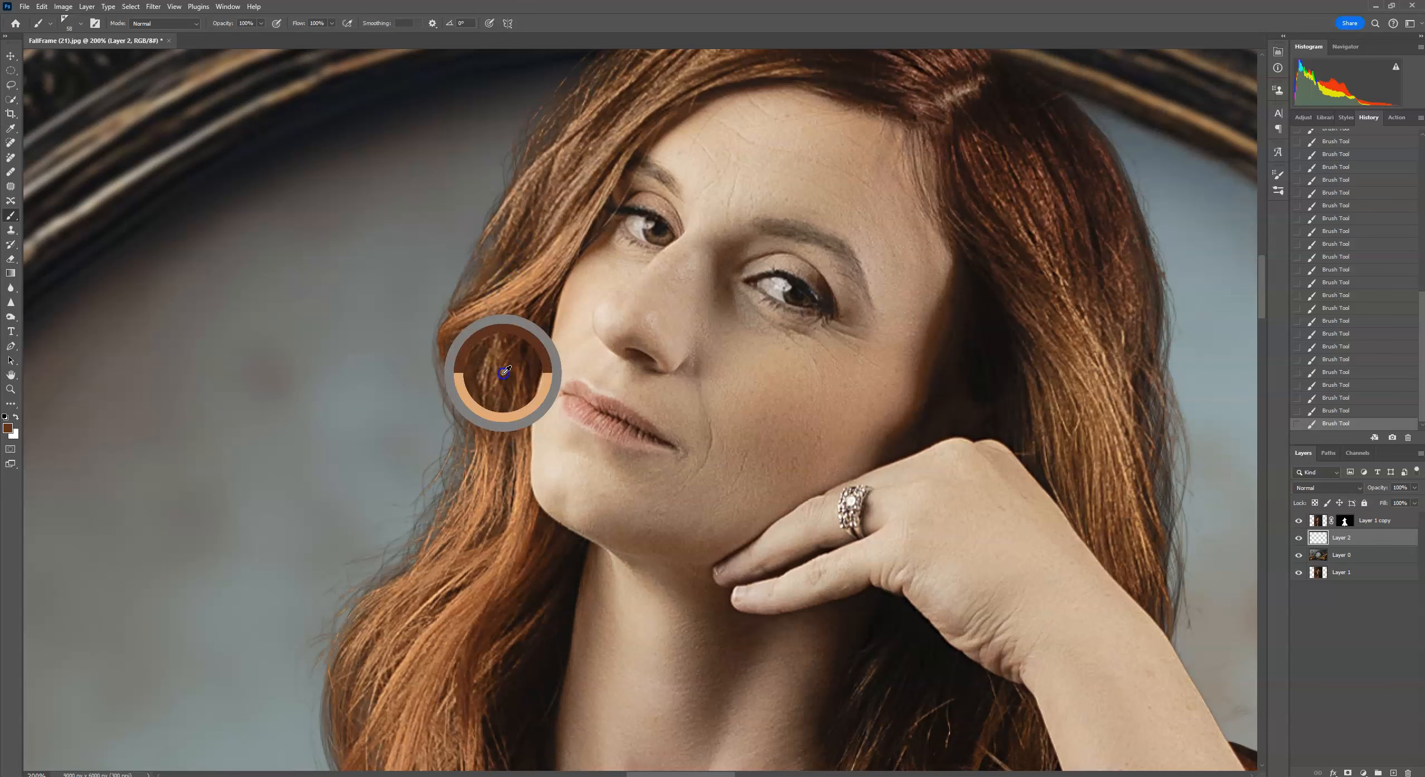
pyautogui.keyDown('alt'); pyautogui.click(479, 511); pyautogui.keyUp('alt')
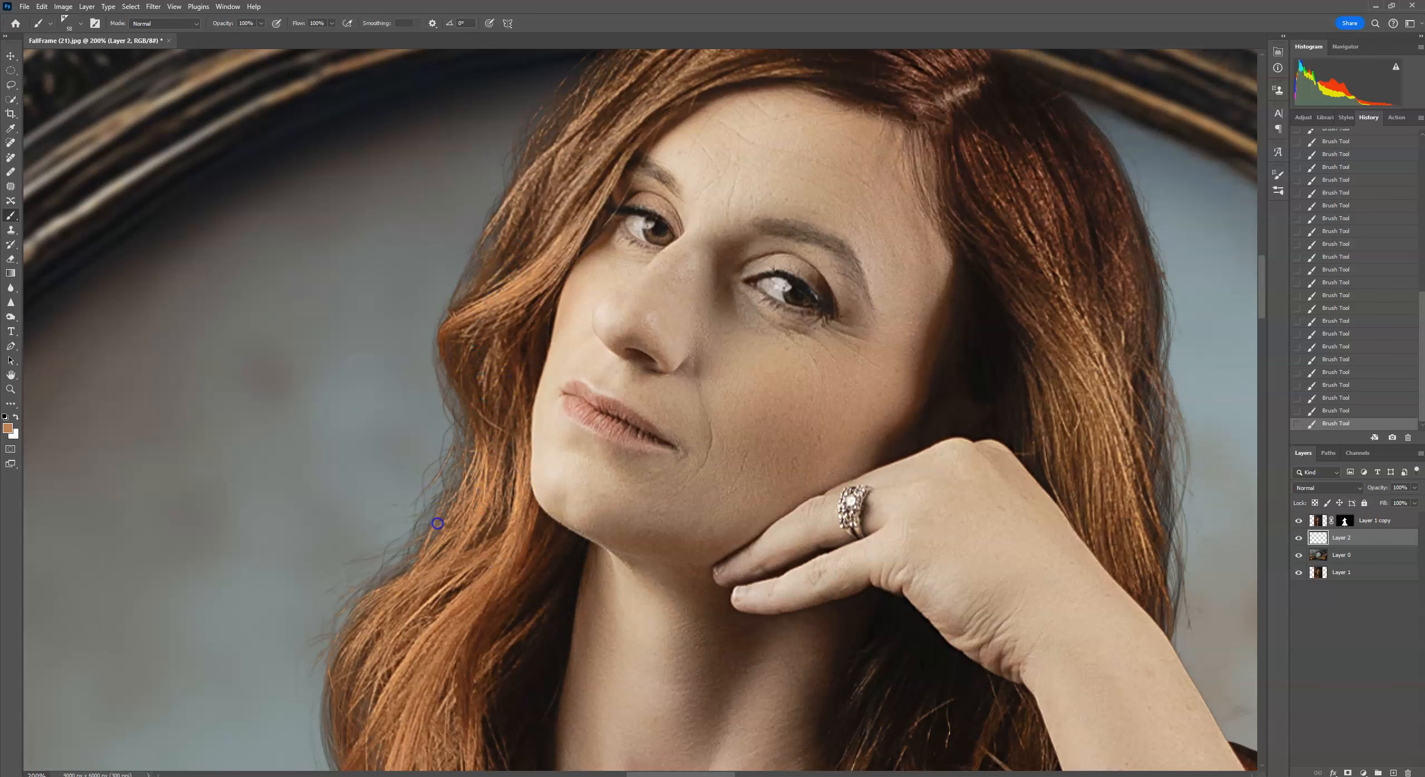
pyautogui.moveTo(446, 584); pyautogui.dragTo(449, 574)
pyautogui.keyDown('alt'); pyautogui.click(464, 437); pyautogui.keyUp('alt')
pyautogui.moveTo(468, 456)
pyautogui.mouseDown()
pyautogui.moveTo(445, 429)
pyautogui.moveTo(434, 482)
pyautogui.moveTo(429, 431)
pyautogui.moveTo(418, 487)
pyautogui.moveTo(435, 569)
pyautogui.mouseUp()
# Paint more strands along the lower left hair edge and the left side near the eye.
pyautogui.moveTo(418, 516); pyautogui.dragTo(433, 407)
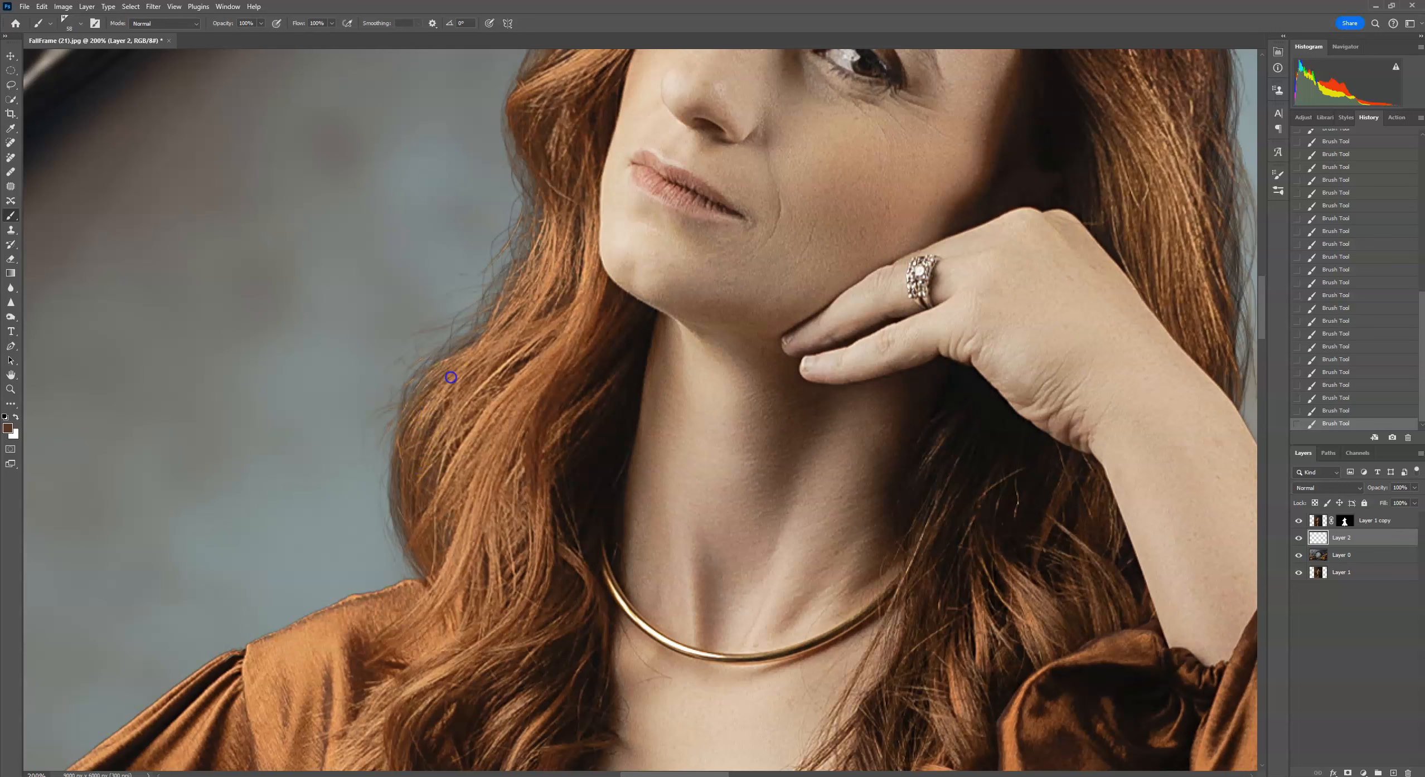
pyautogui.moveTo(496, 368); pyautogui.dragTo(511, 301)
pyautogui.moveTo(640, 234); pyautogui.dragTo(566, 407)
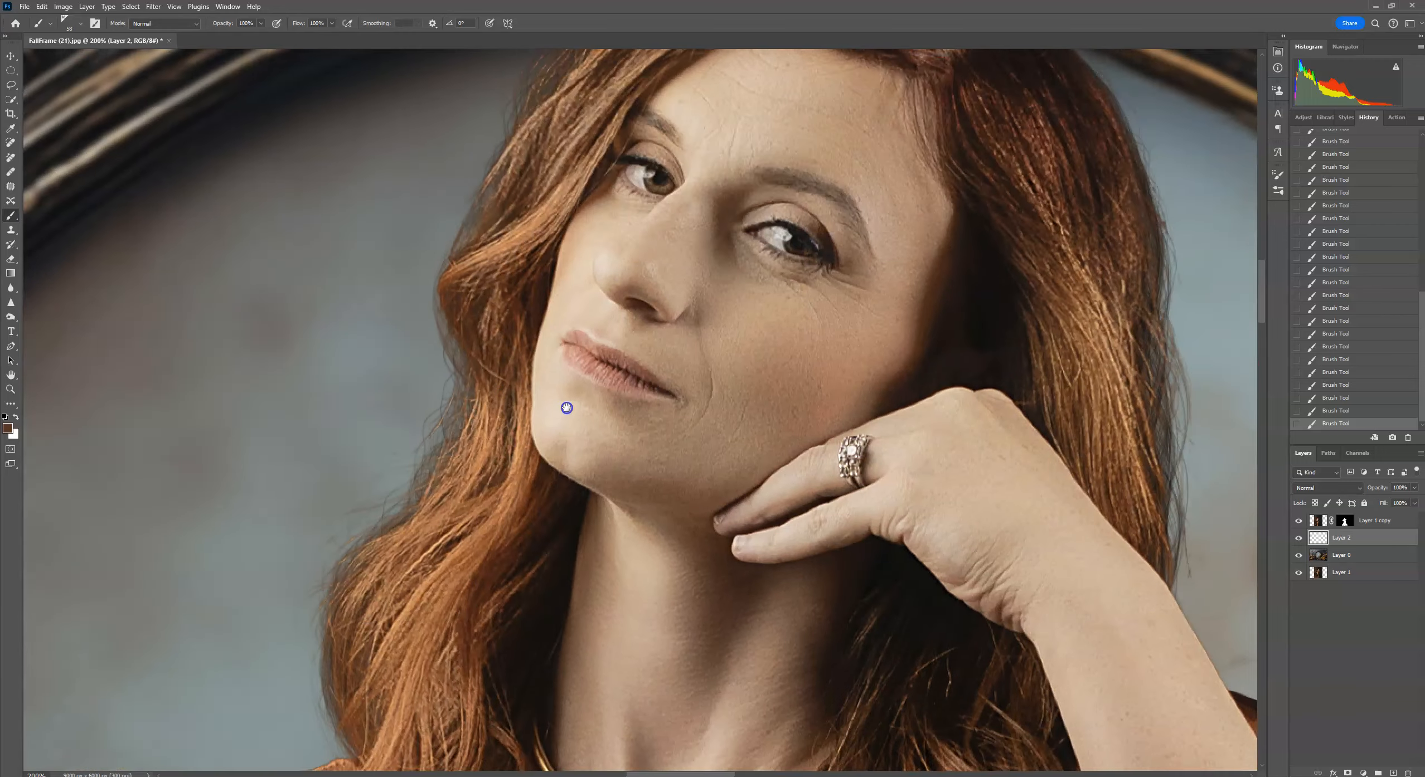
pyautogui.moveTo(617, 273); pyautogui.dragTo(518, 408)
pyautogui.moveTo(630, 304); pyautogui.dragTo(631, 307)
pyautogui.keyDown('alt'); pyautogui.click(431, 342); pyautogui.keyUp('alt')
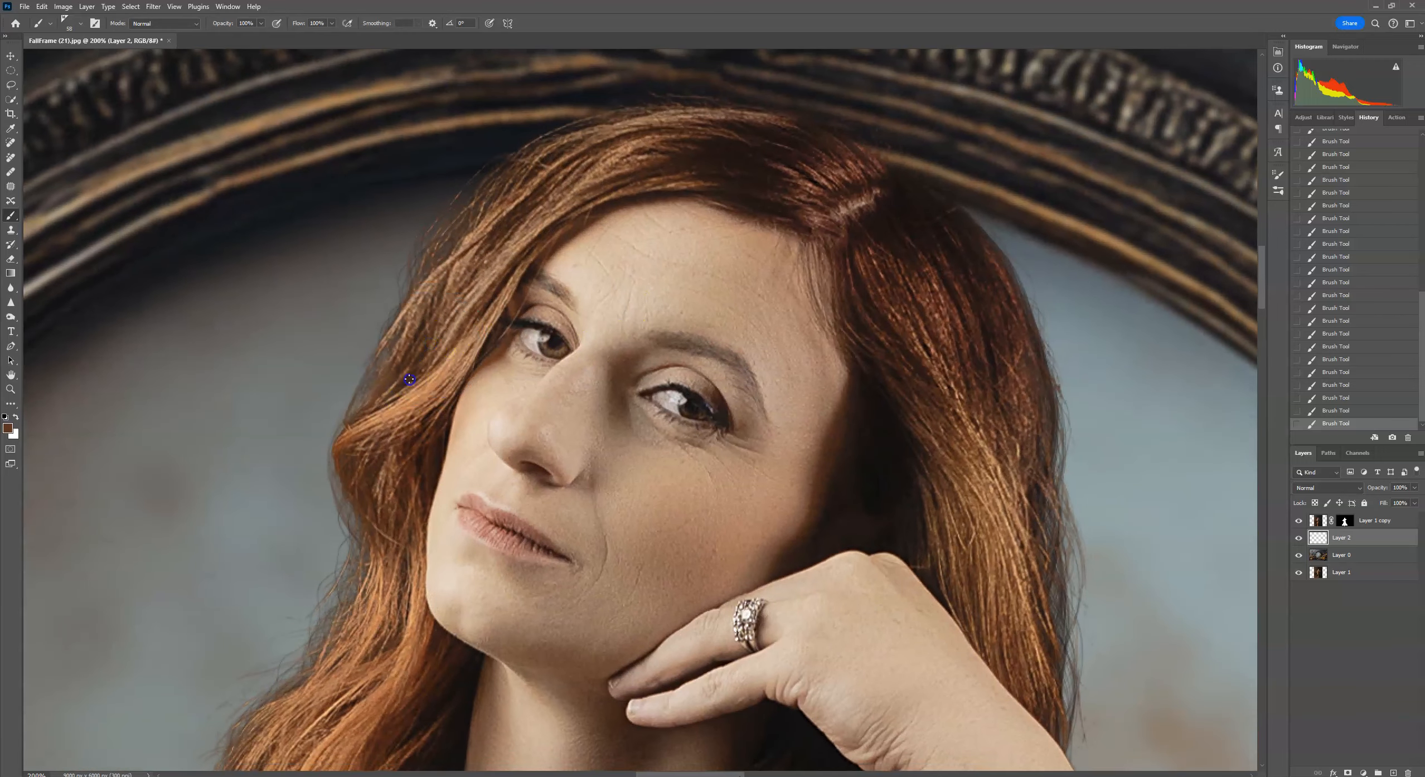
# Paint strands at the left hair edge and along the top of the head near the parting and right hairline.
pyautogui.moveTo(404, 382); pyautogui.dragTo(396, 389)
pyautogui.keyDown('alt'); pyautogui.click(455, 236); pyautogui.keyUp('alt')
pyautogui.moveTo(819, 192); pyautogui.dragTo(679, 152)
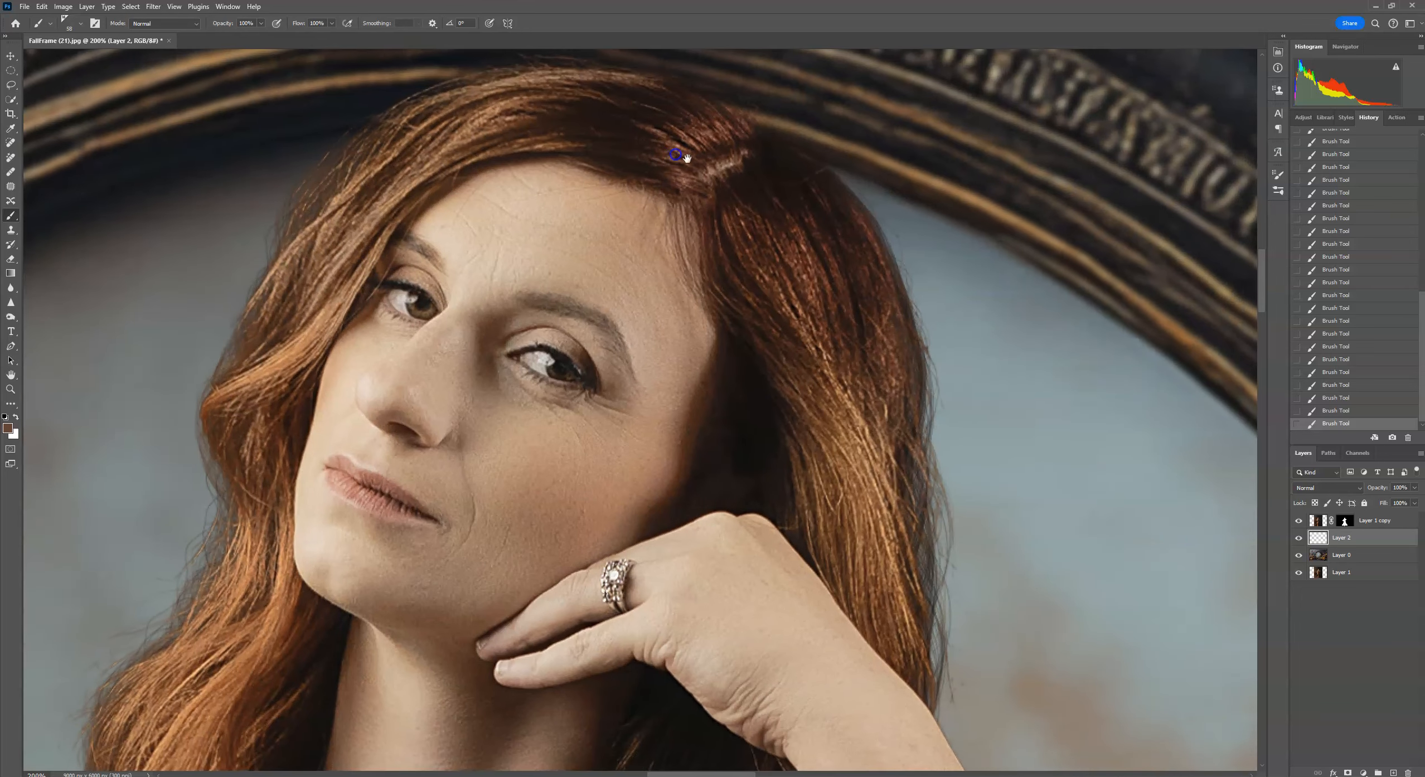
pyautogui.keyDown('alt'); pyautogui.click(767, 209); pyautogui.keyUp('alt')
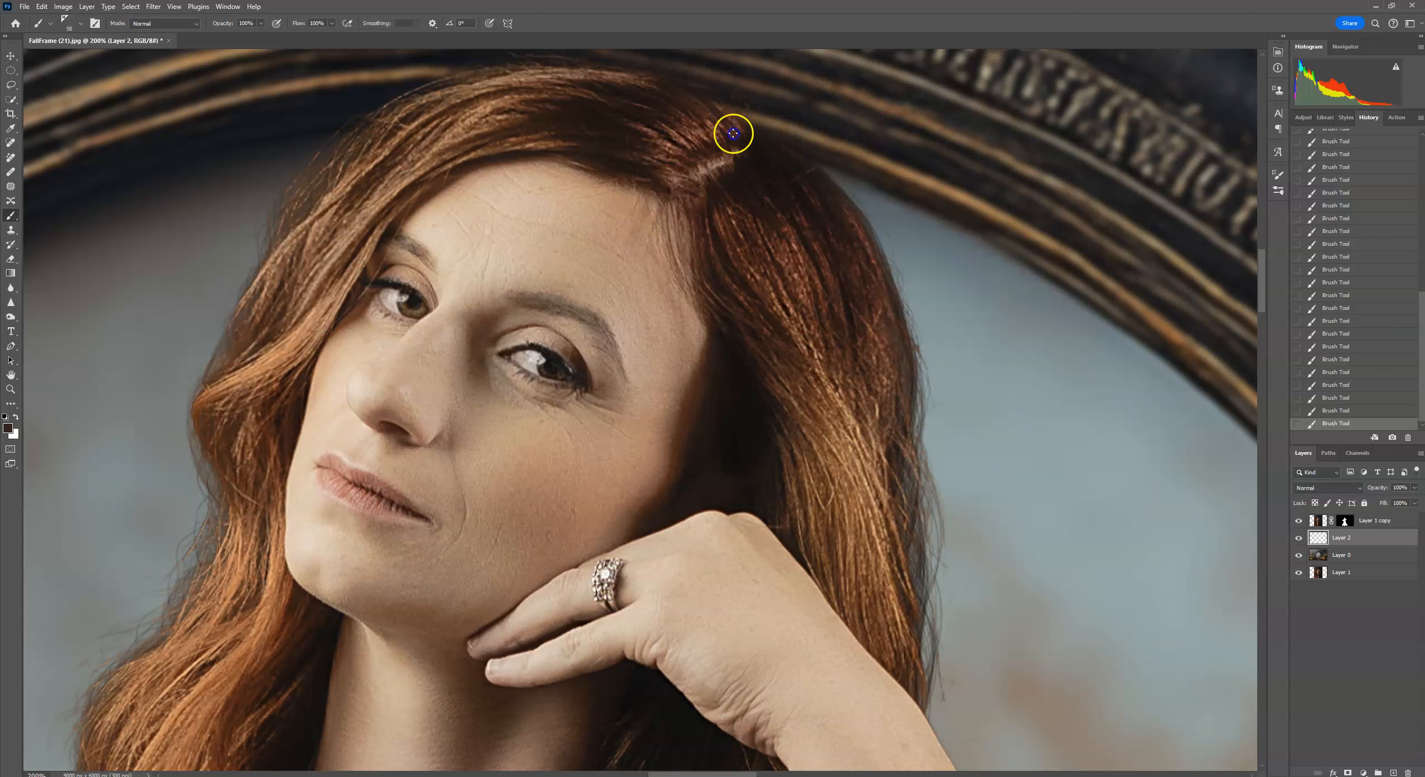
pyautogui.moveTo(711, 112)
pyautogui.mouseDown()
pyautogui.moveTo(706, 133)
pyautogui.moveTo(694, 118)
pyautogui.mouseUp()
pyautogui.keyDown('alt'); pyautogui.click(752, 179); pyautogui.keyUp('alt')
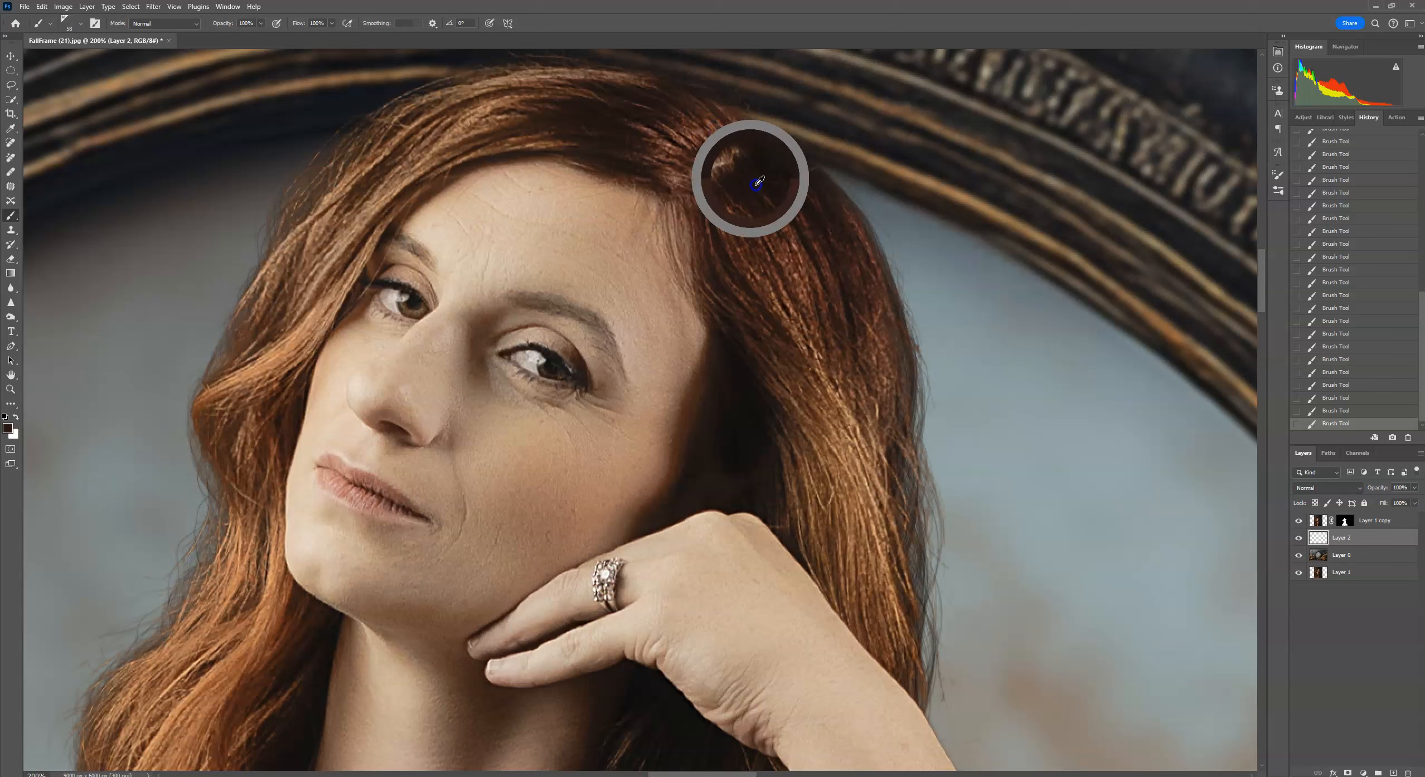
pyautogui.keyDown('alt'); pyautogui.click(682, 111); pyautogui.keyUp('alt')
pyautogui.keyDown('alt'); pyautogui.click(701, 129); pyautogui.keyUp('alt')
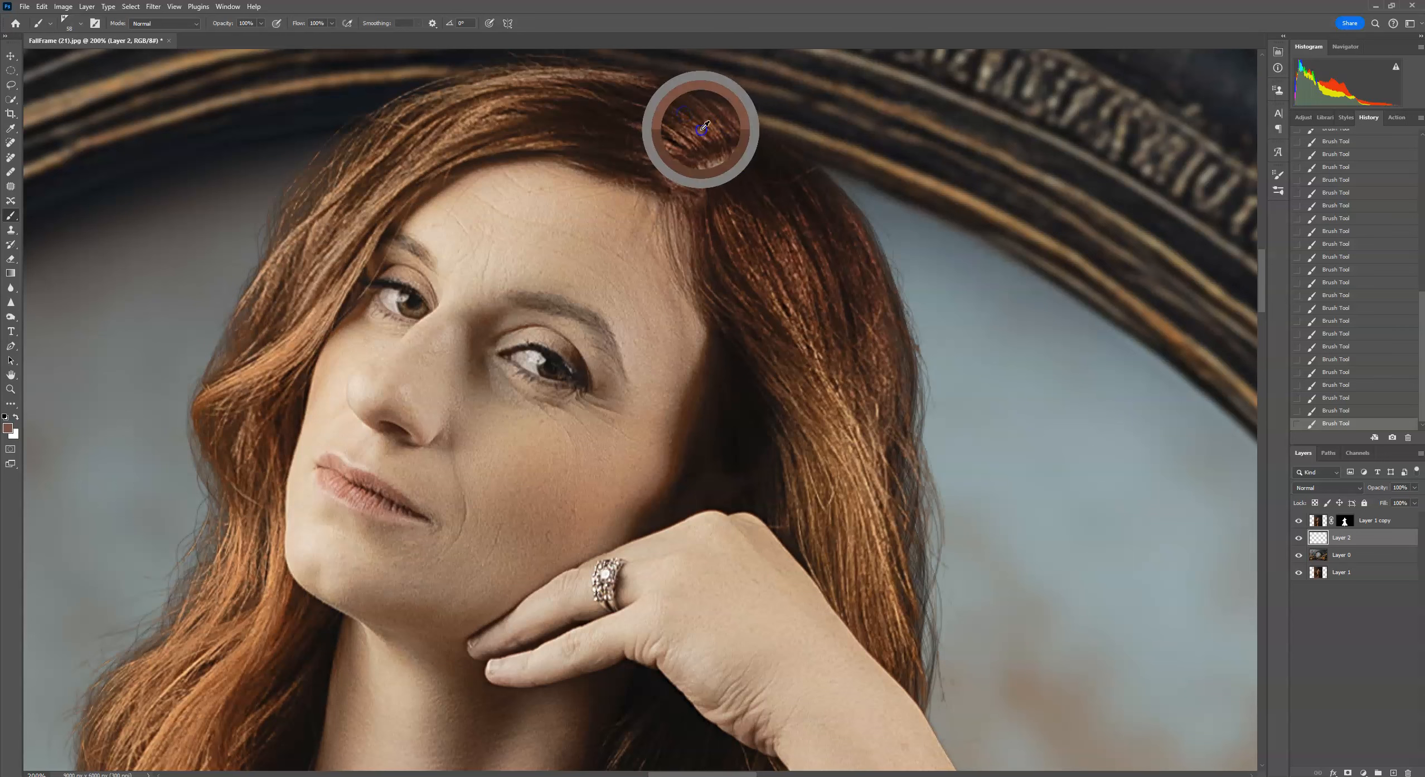
pyautogui.moveTo(814, 288)
pyautogui.mouseDown()
pyautogui.moveTo(751, 191)
pyautogui.moveTo(792, 196)
pyautogui.moveTo(781, 177)
pyautogui.moveTo(792, 257)
pyautogui.mouseUp()
pyautogui.keyDown('alt'); pyautogui.click(793, 195); pyautogui.keyUp('alt')
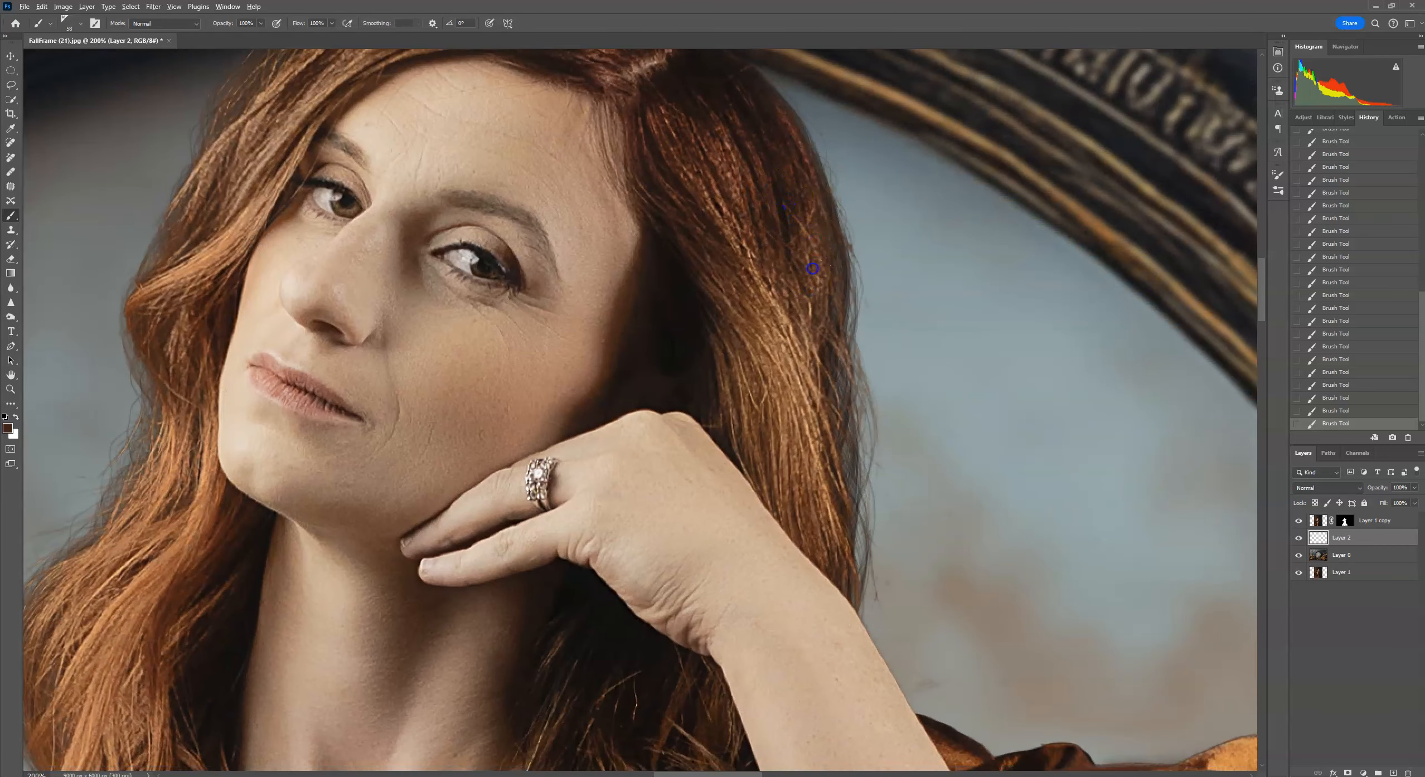
# Select the mask of Layer 1 copy, choose a round brush, paint at the right hair edge and undo the stroke.
pyautogui.click(1346, 523)
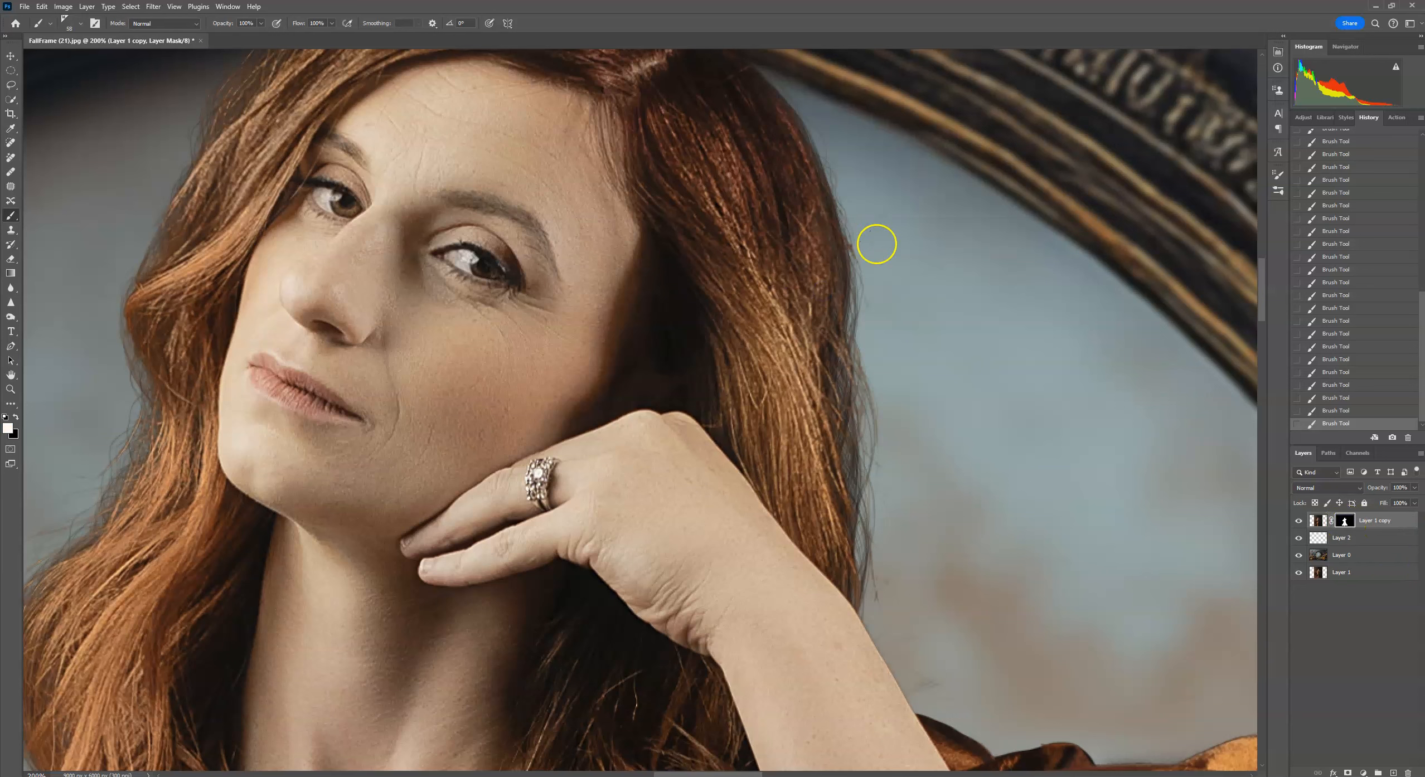
pyautogui.click(65, 31)
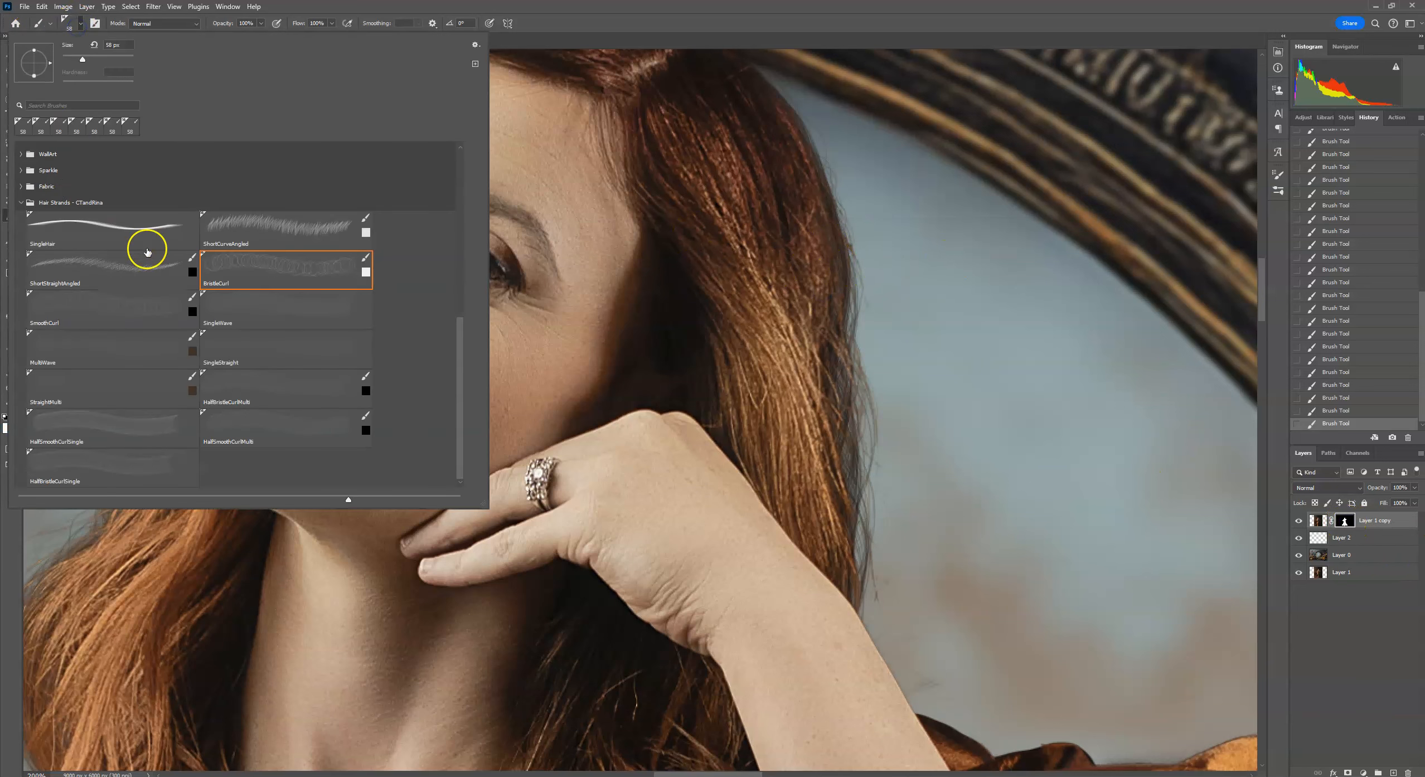
pyautogui.moveTo(461, 306); pyautogui.dragTo(459, 181)
pyautogui.click(173, 234)
pyautogui.click(68, 58)
pyautogui.moveTo(852, 218); pyautogui.dragTo(856, 233)
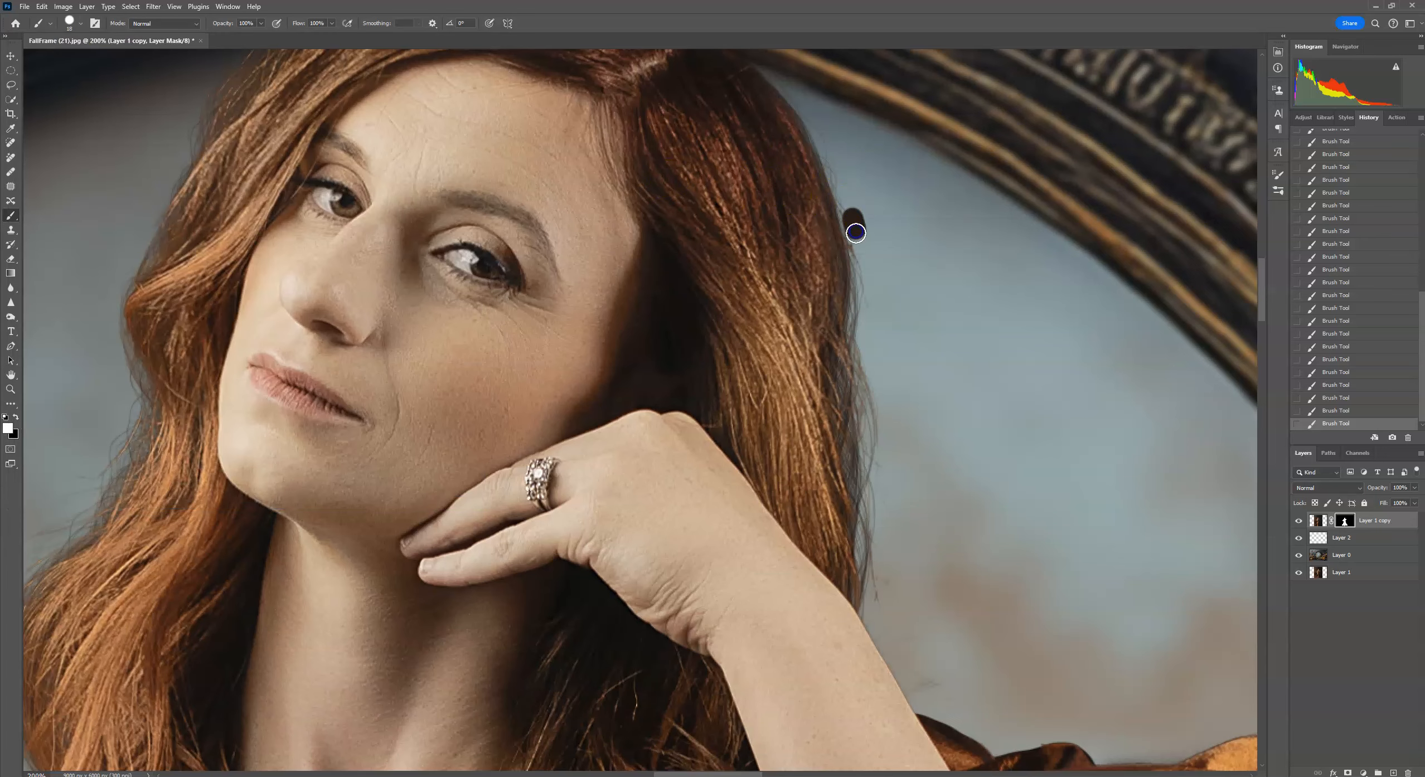
pyautogui.click(42, 6)
pyautogui.click(50, 20)
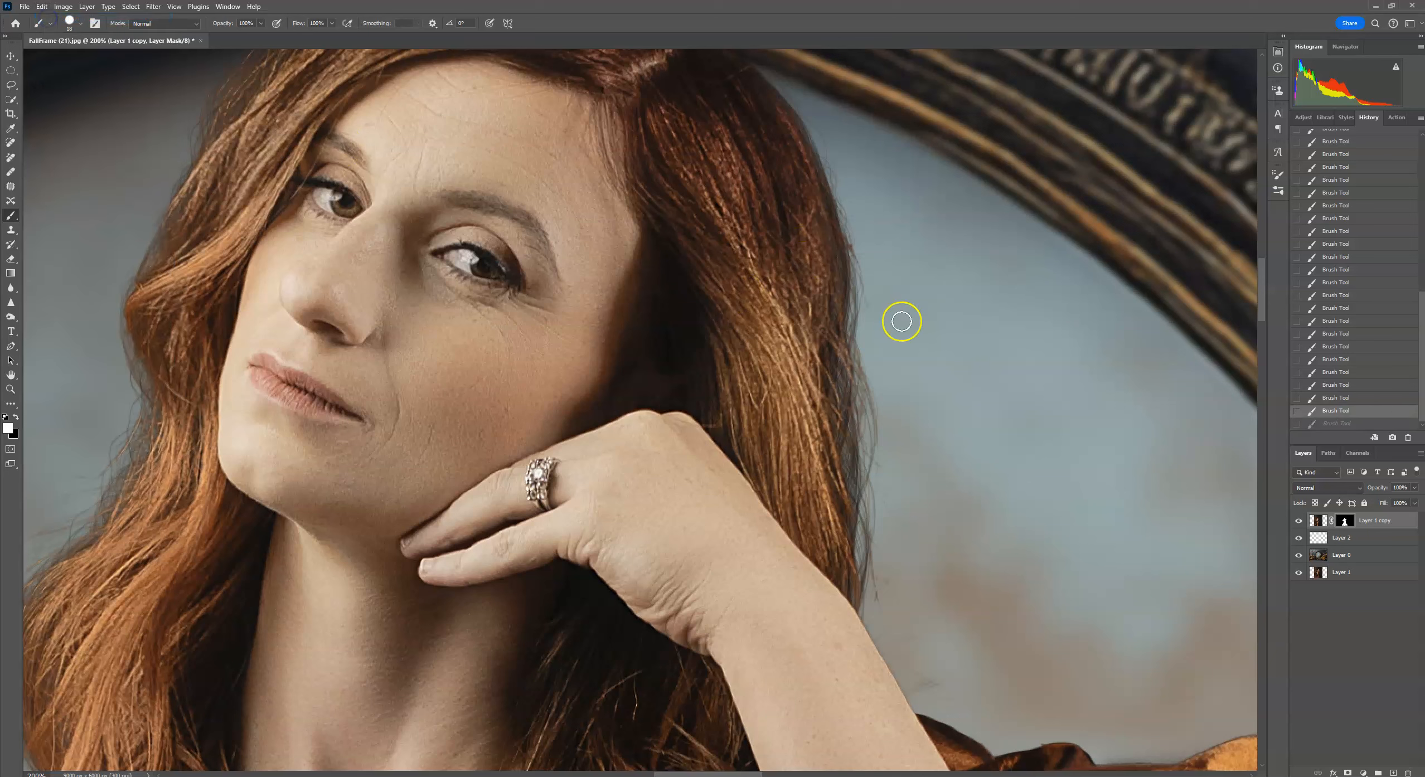
# Swap the foreground and background colours and paint on the mask along the right hair edge.
pyautogui.press('x')
pyautogui.moveTo(856, 233); pyautogui.dragTo(855, 238)
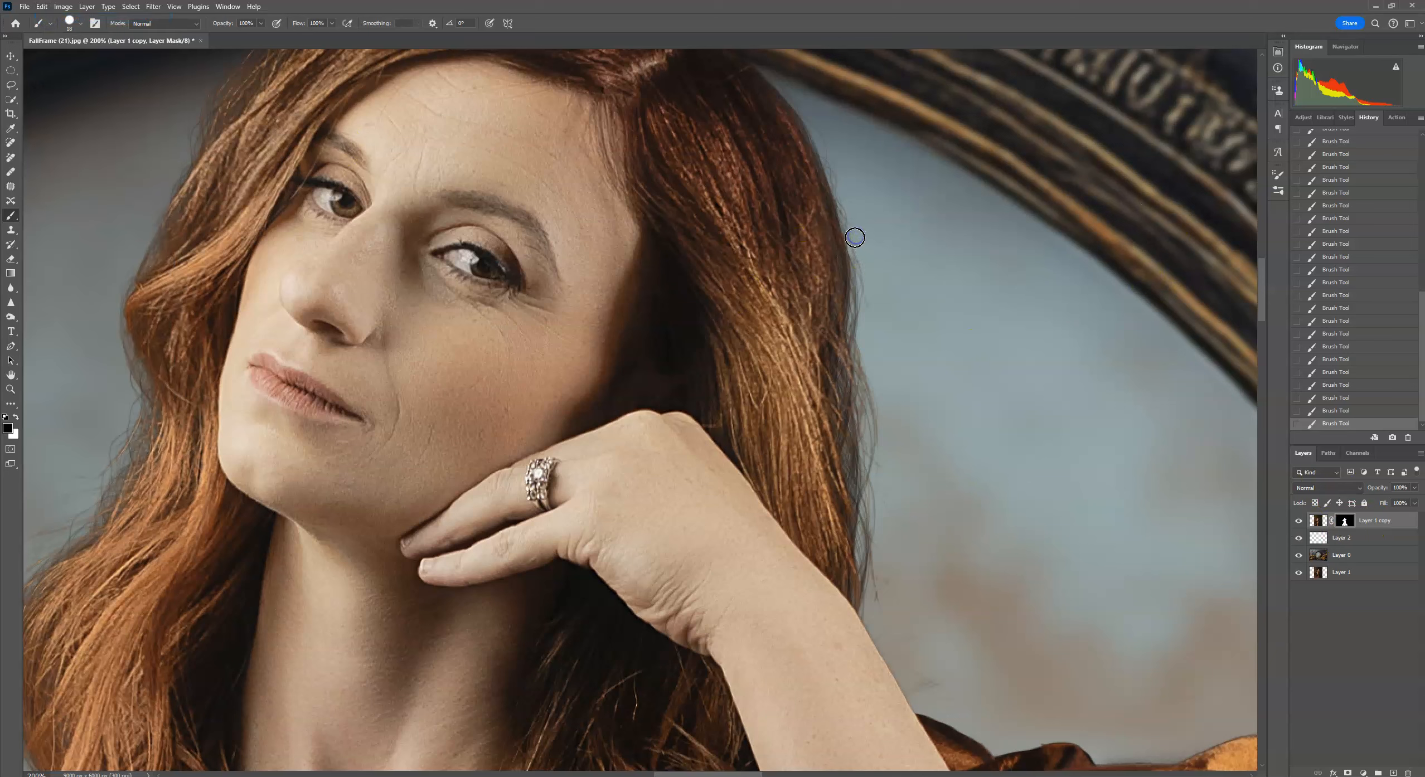
pyautogui.moveTo(1012, 532); pyautogui.dragTo(882, 495)
pyautogui.hotkey('ctrl', '-')
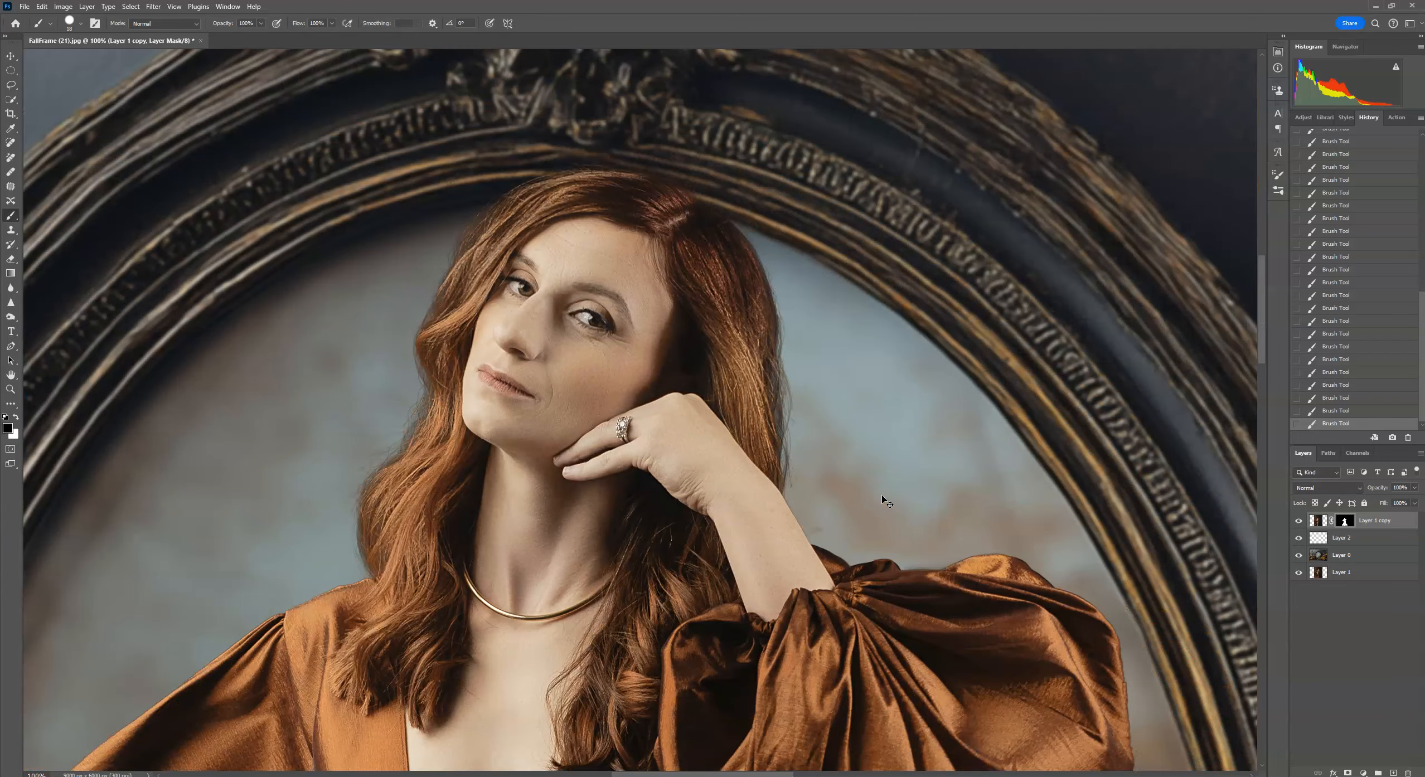
# Toggle Layer 2's visibility to compare the composite with and without the painted strands.
pyautogui.click(1299, 539)
pyautogui.click(1299, 539)
pyautogui.click(1299, 538)
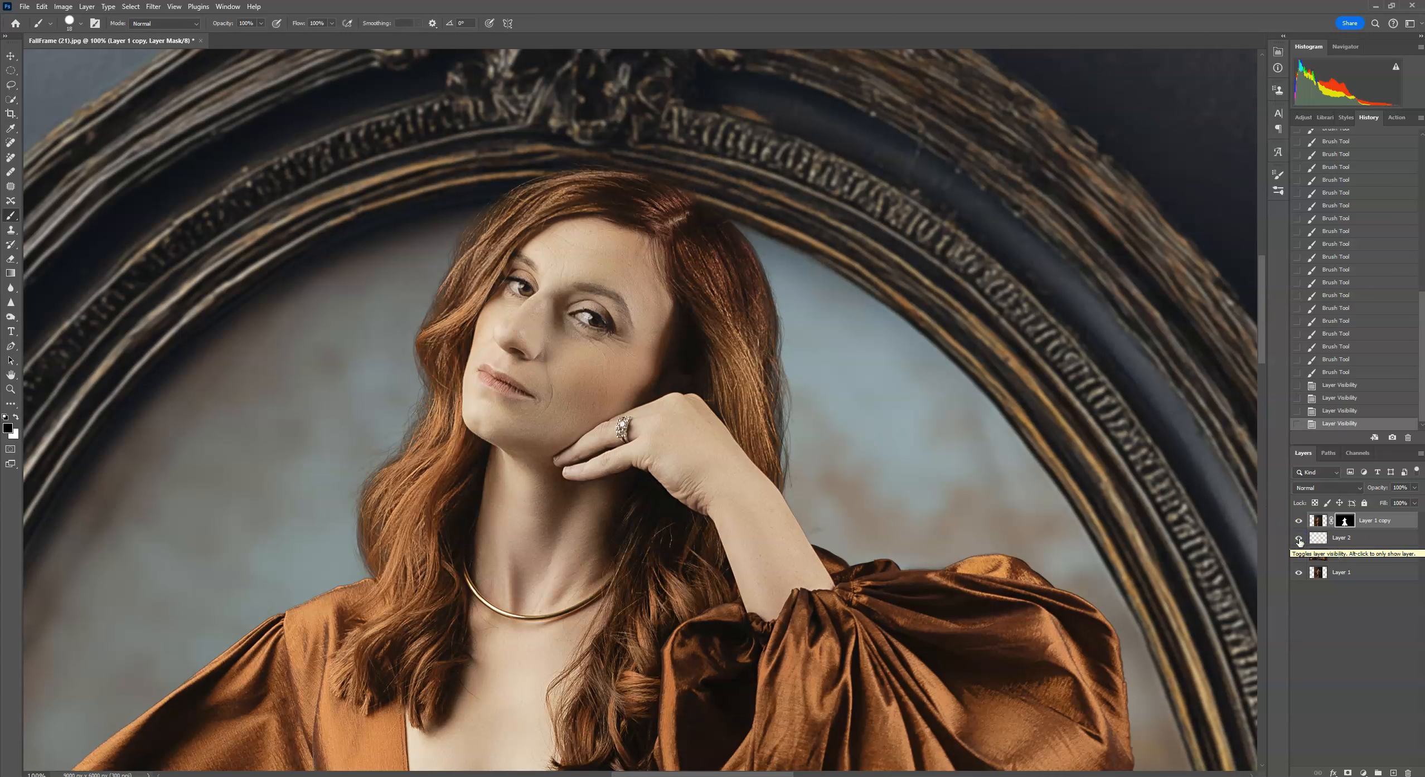
# Delete the layer mask of Layer 1 copy, then undo the deletion.
pyautogui.rightClick(1349, 525)
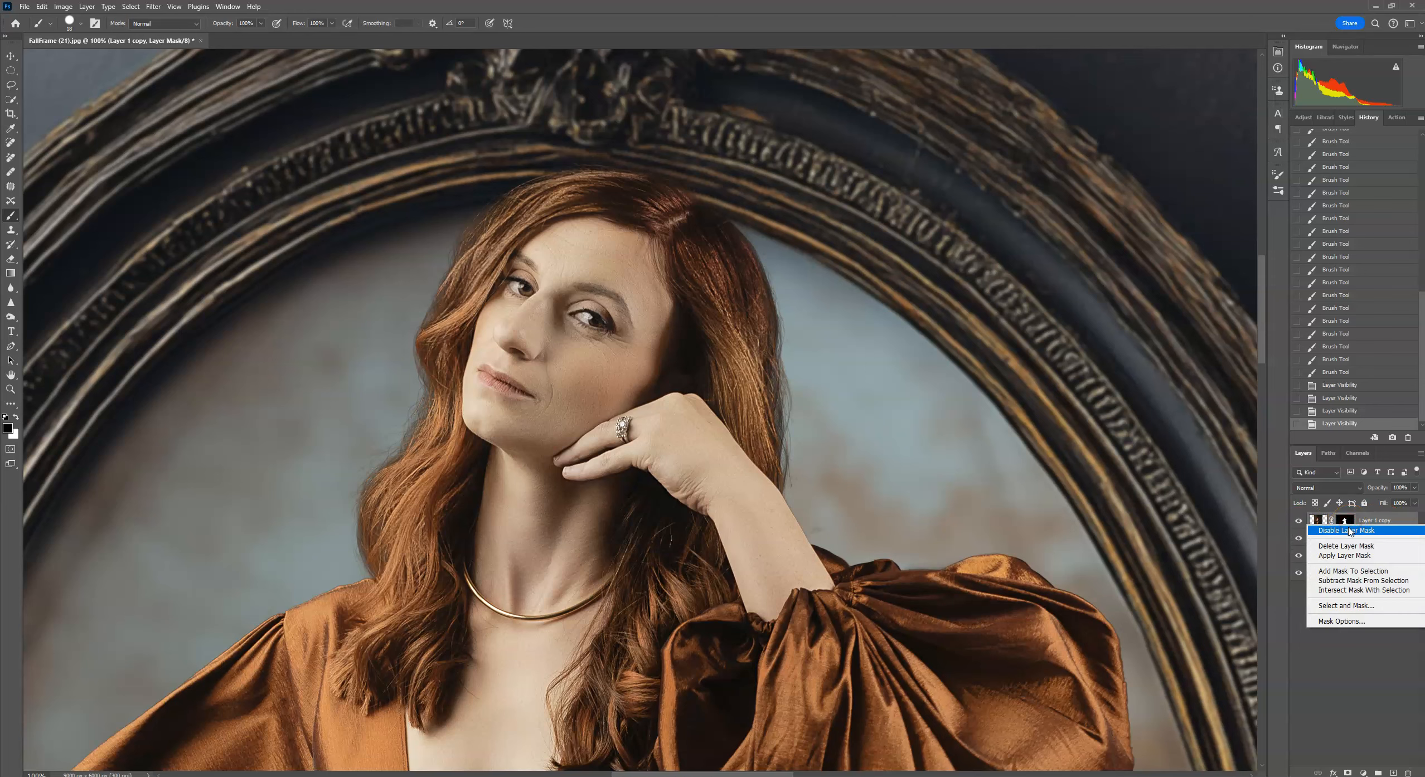
pyautogui.click(1349, 545)
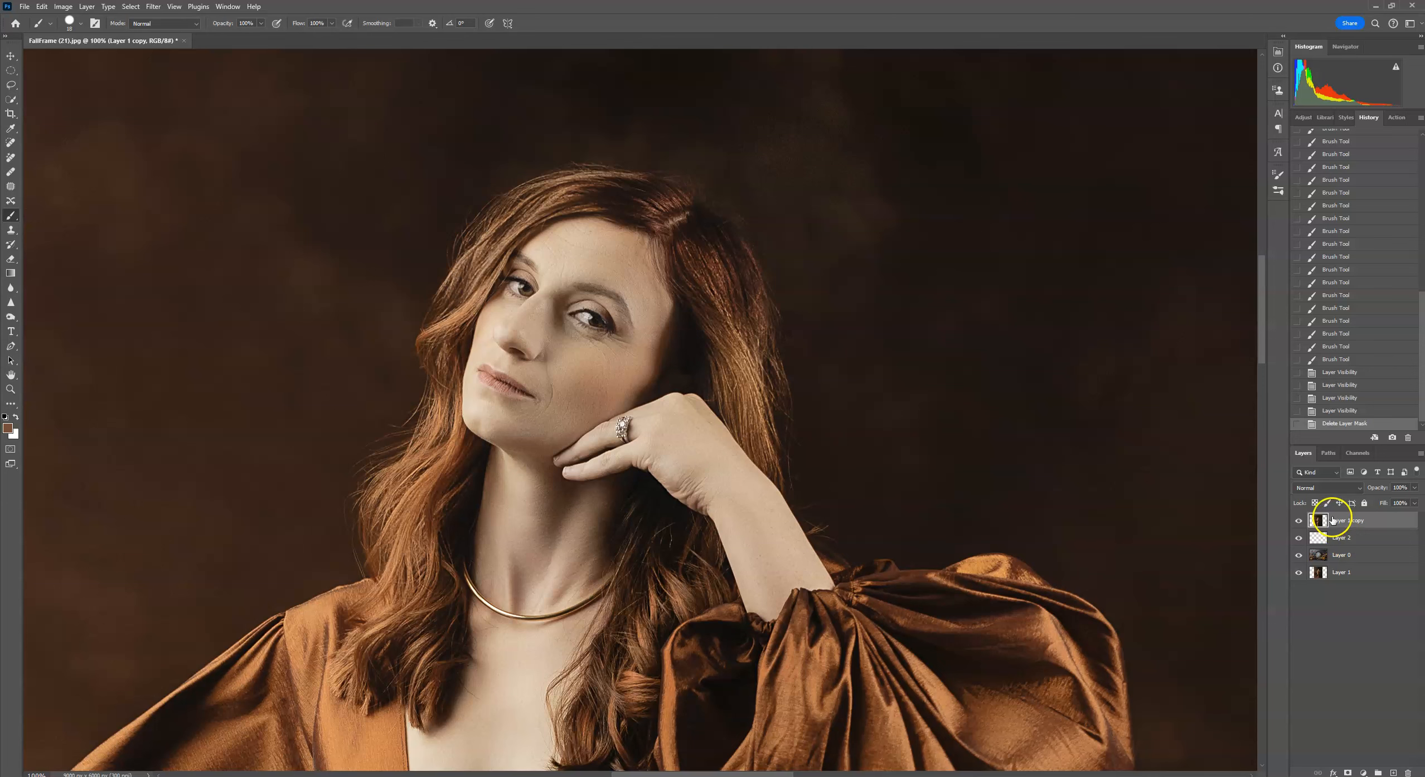
pyautogui.rightClick(1331, 520)
pyautogui.click(41, 8)
pyautogui.click(61, 19)
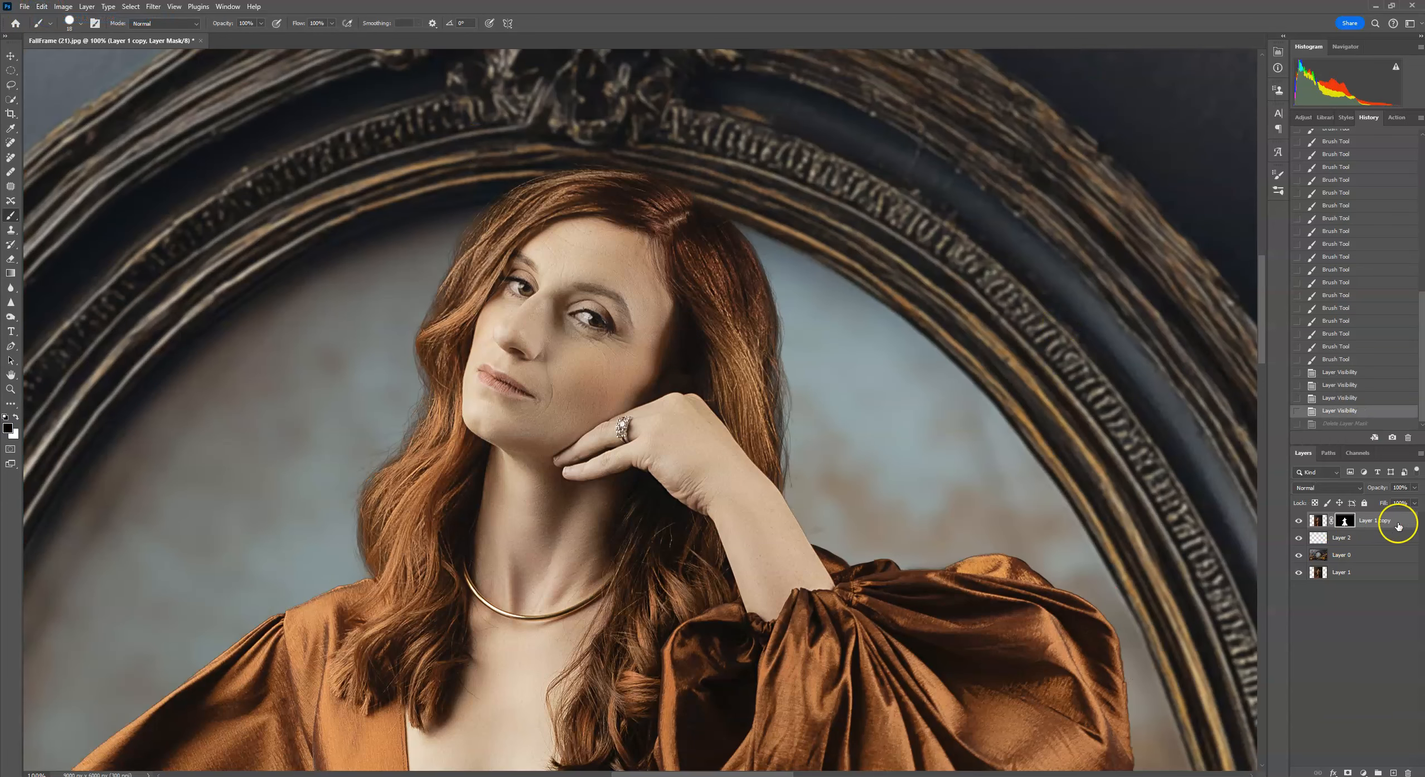
# Invert the mask of Layer 1 copy back and forth to inspect the hair edge.
pyautogui.hotkey('ctrl', 'i')
pyautogui.hotkey('ctrl', 'i')
pyautogui.hotkey('ctrl', 'i')
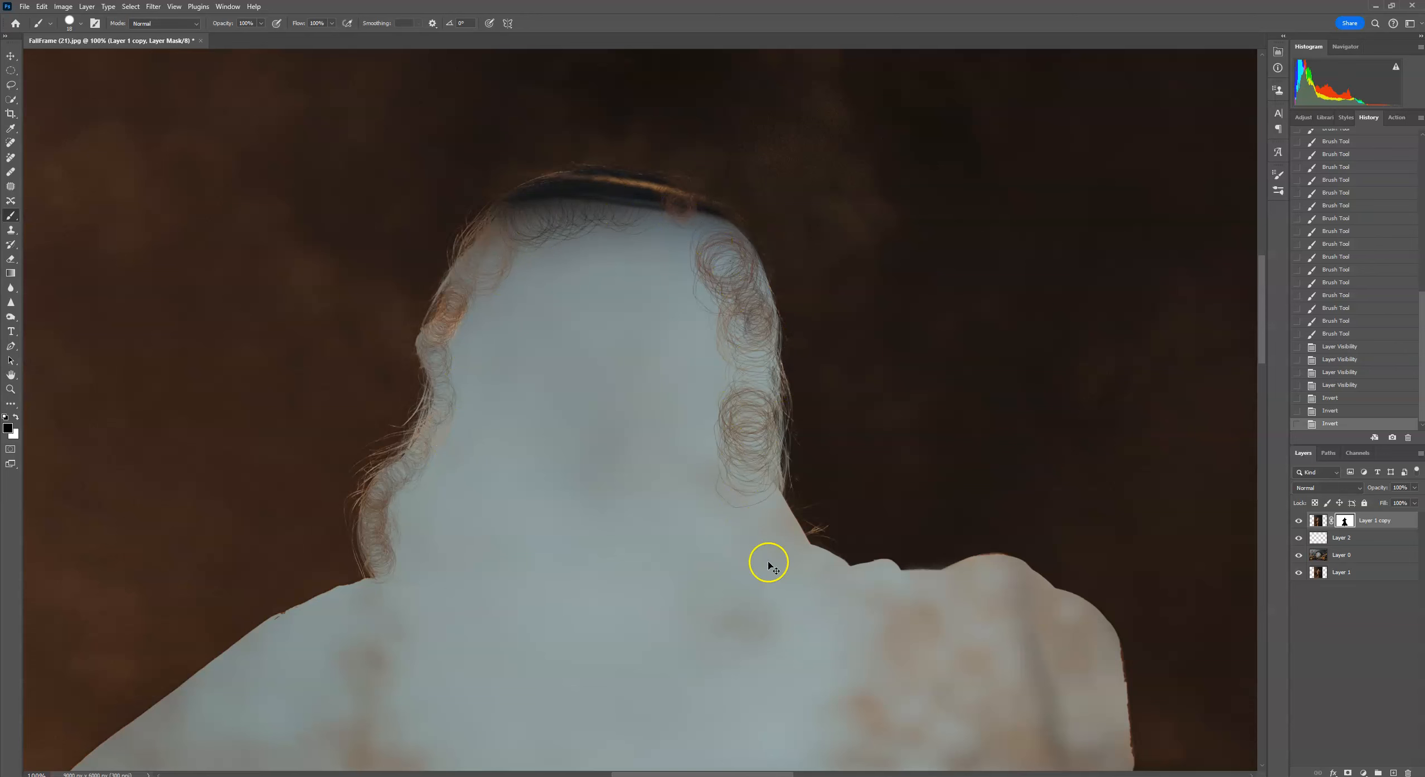
pyautogui.hotkey('ctrl', 'i')
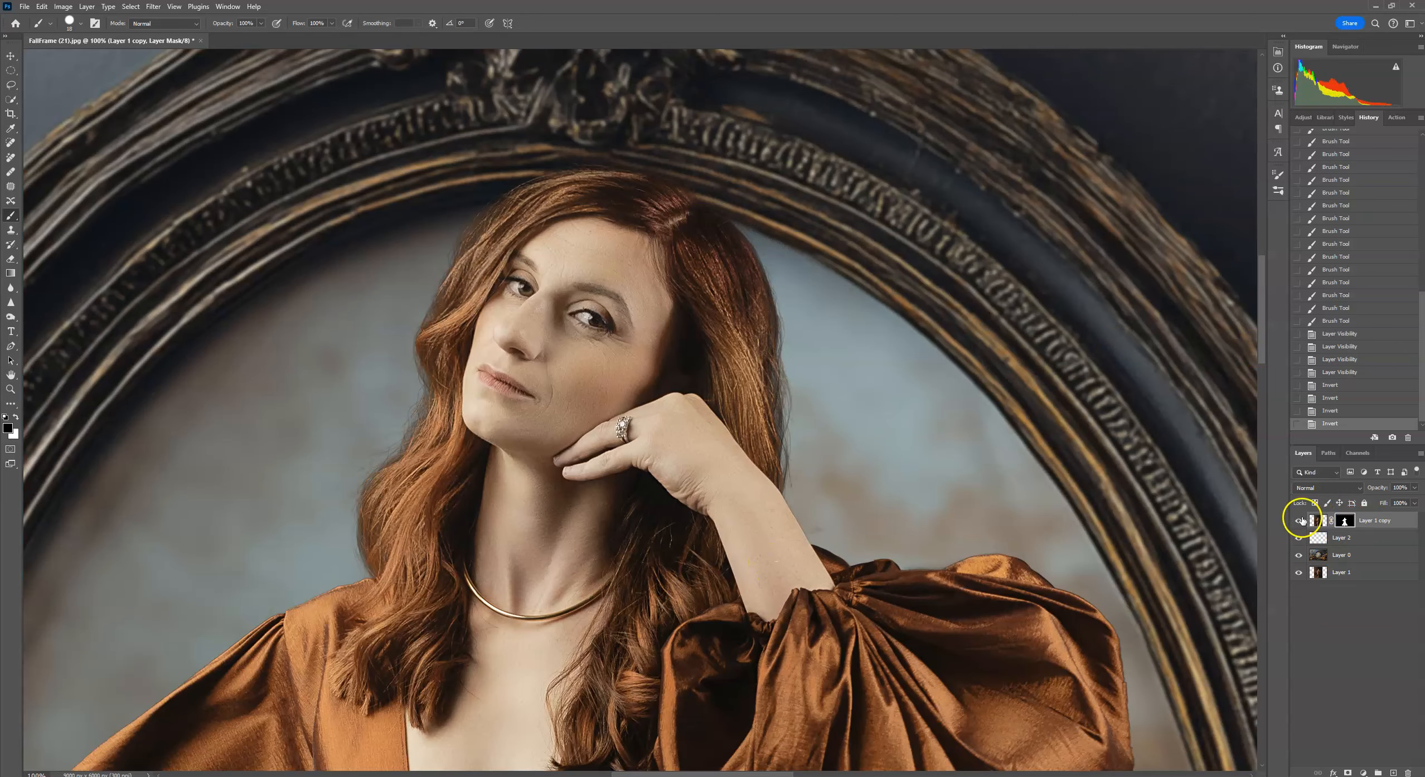
# Compare the original history snapshot and Layer 2's visibility against the current composite at several zoom levels.
pyautogui.moveTo(1421, 337); pyautogui.dragTo(1422, 190)
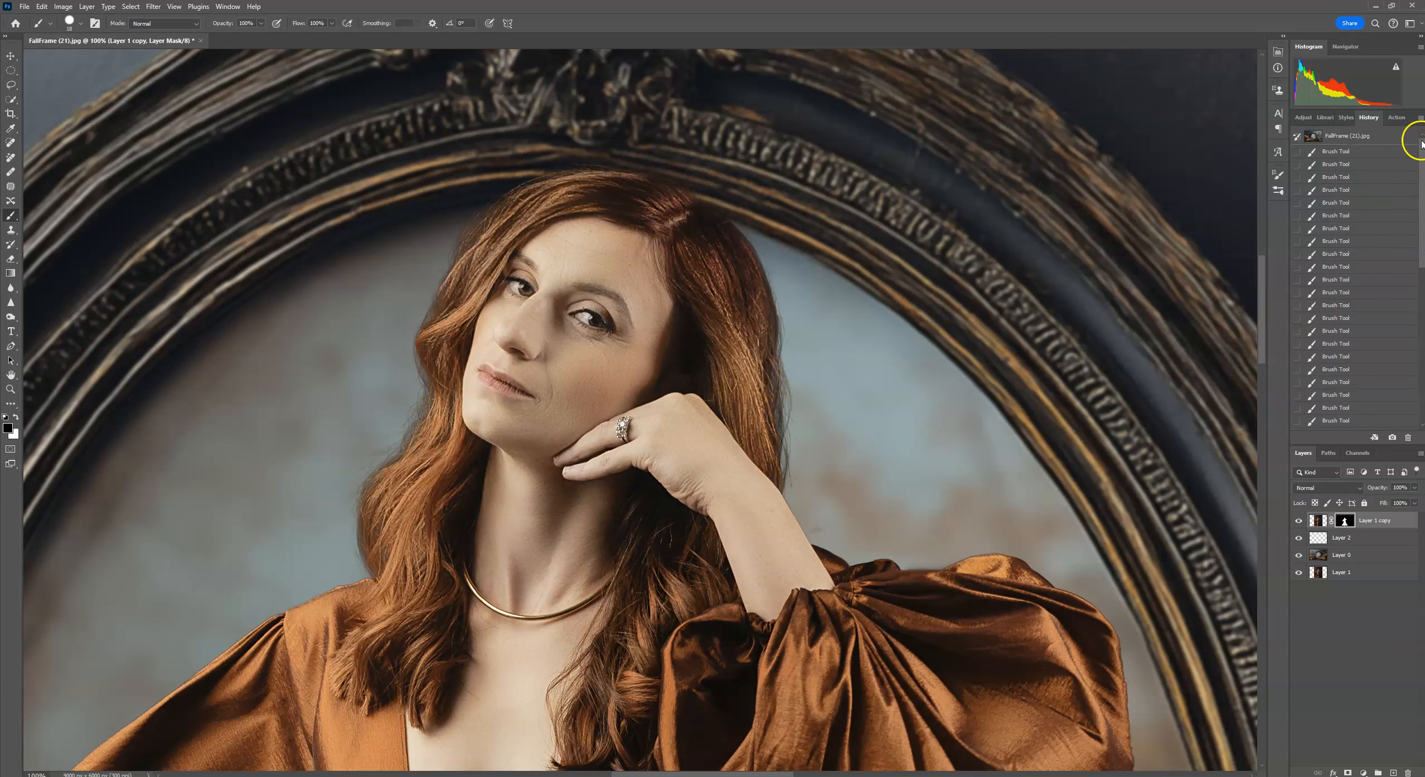
pyautogui.click(1388, 132)
pyautogui.moveTo(1418, 166); pyautogui.dragTo(1419, 312)
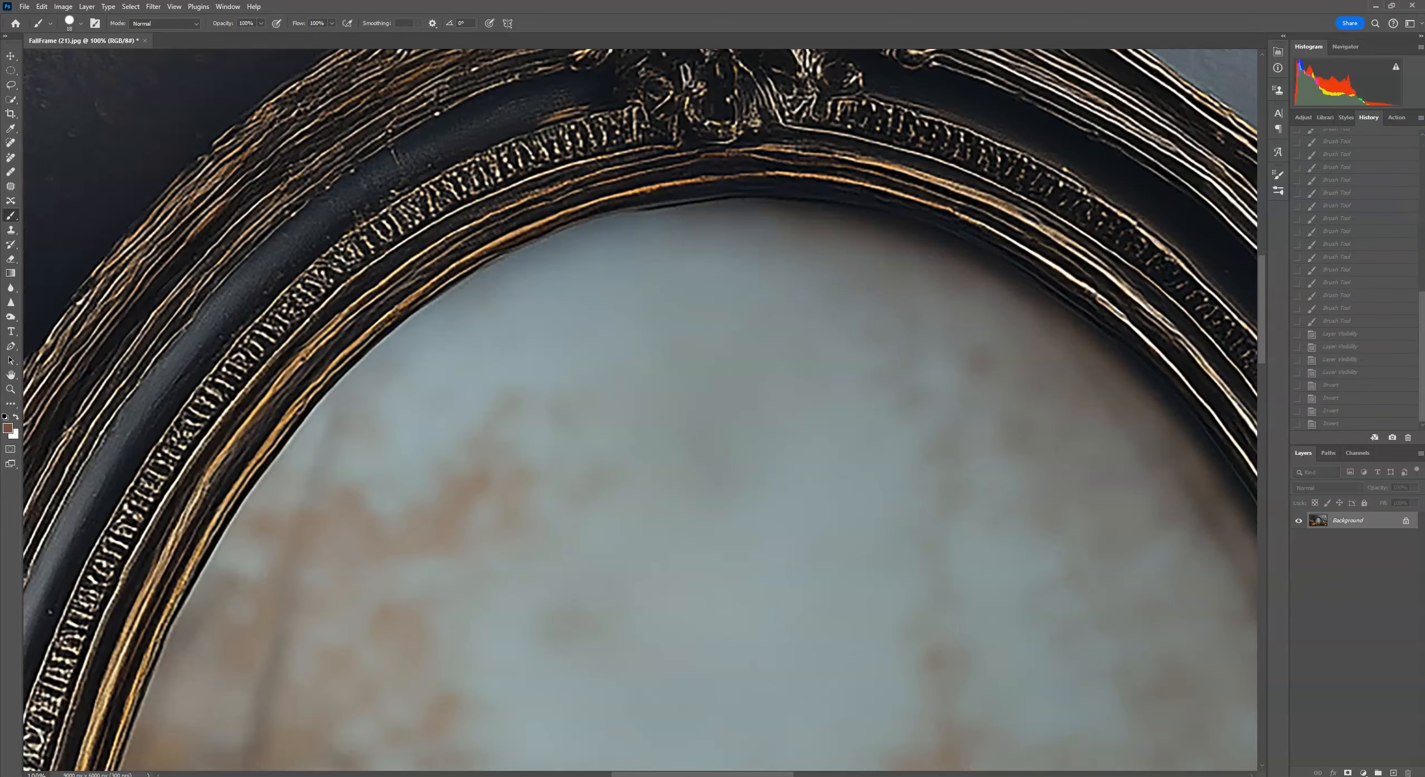
pyautogui.click(1326, 423)
pyautogui.click(1300, 538)
pyautogui.click(1300, 539)
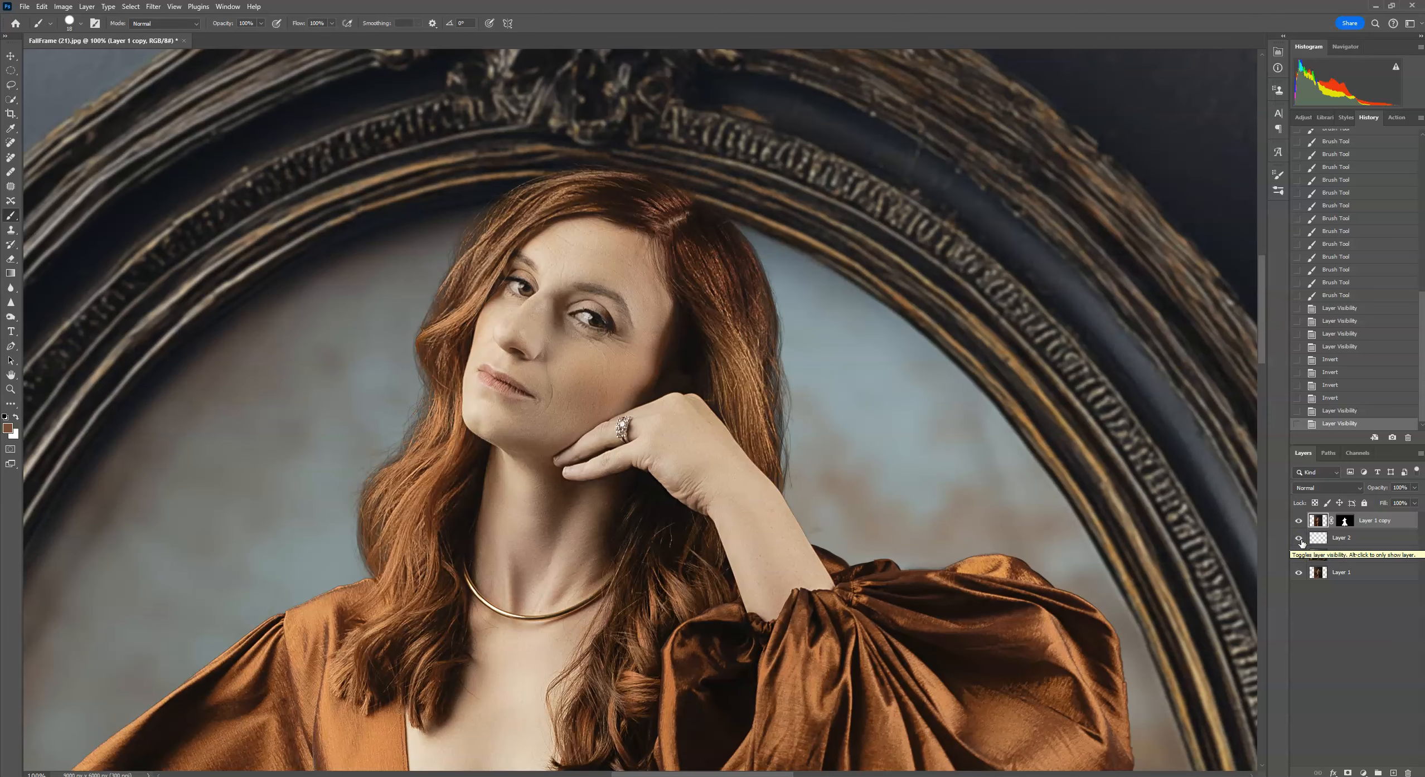
pyautogui.hotkey('ctrl', '-')
pyautogui.hotkey('ctrl', '-')
pyautogui.hotkey('ctrl', '-')
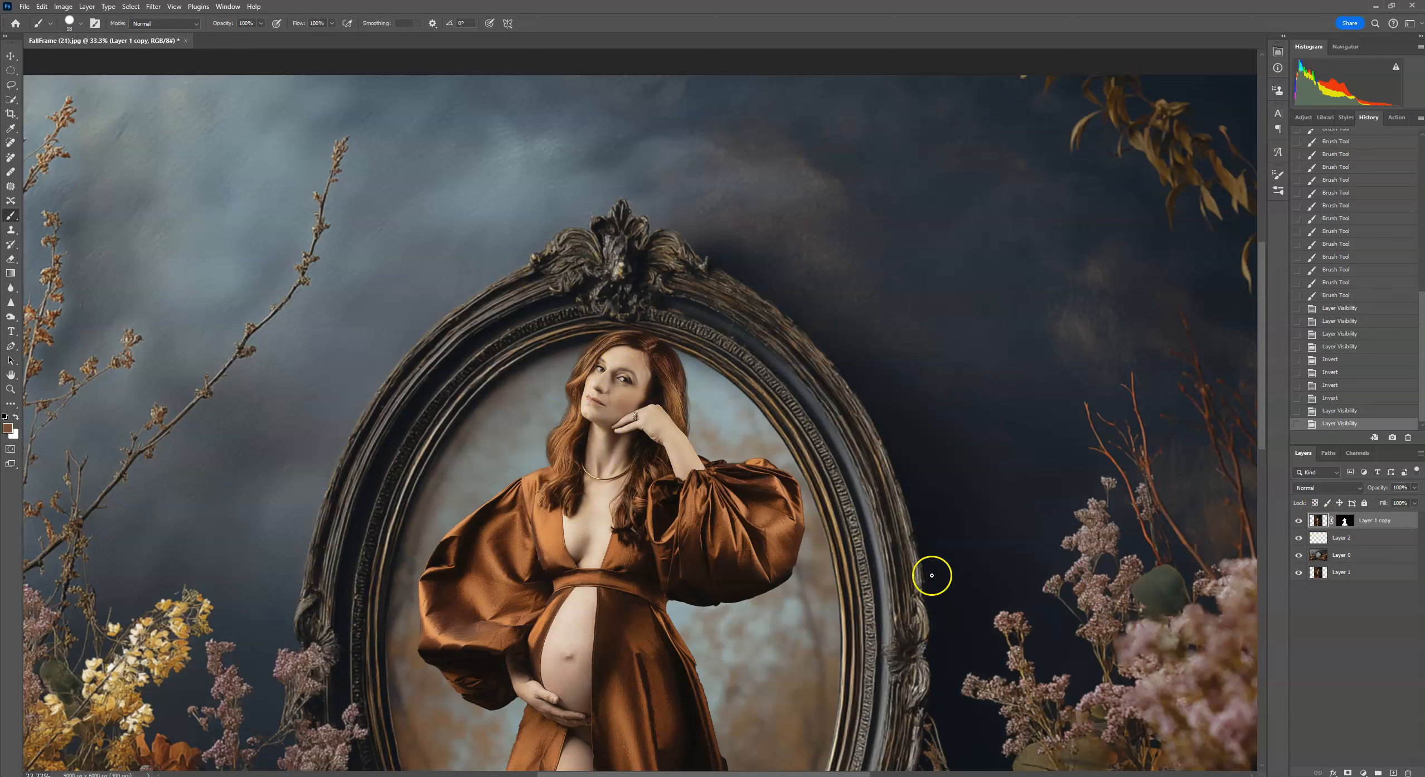
pyautogui.hotkey('ctrl', '+')
pyautogui.hotkey('ctrl', '+')
pyautogui.hotkey('ctrl', '+')
pyautogui.hotkey('ctrl', '+')
pyautogui.hotkey('ctrl', '+')
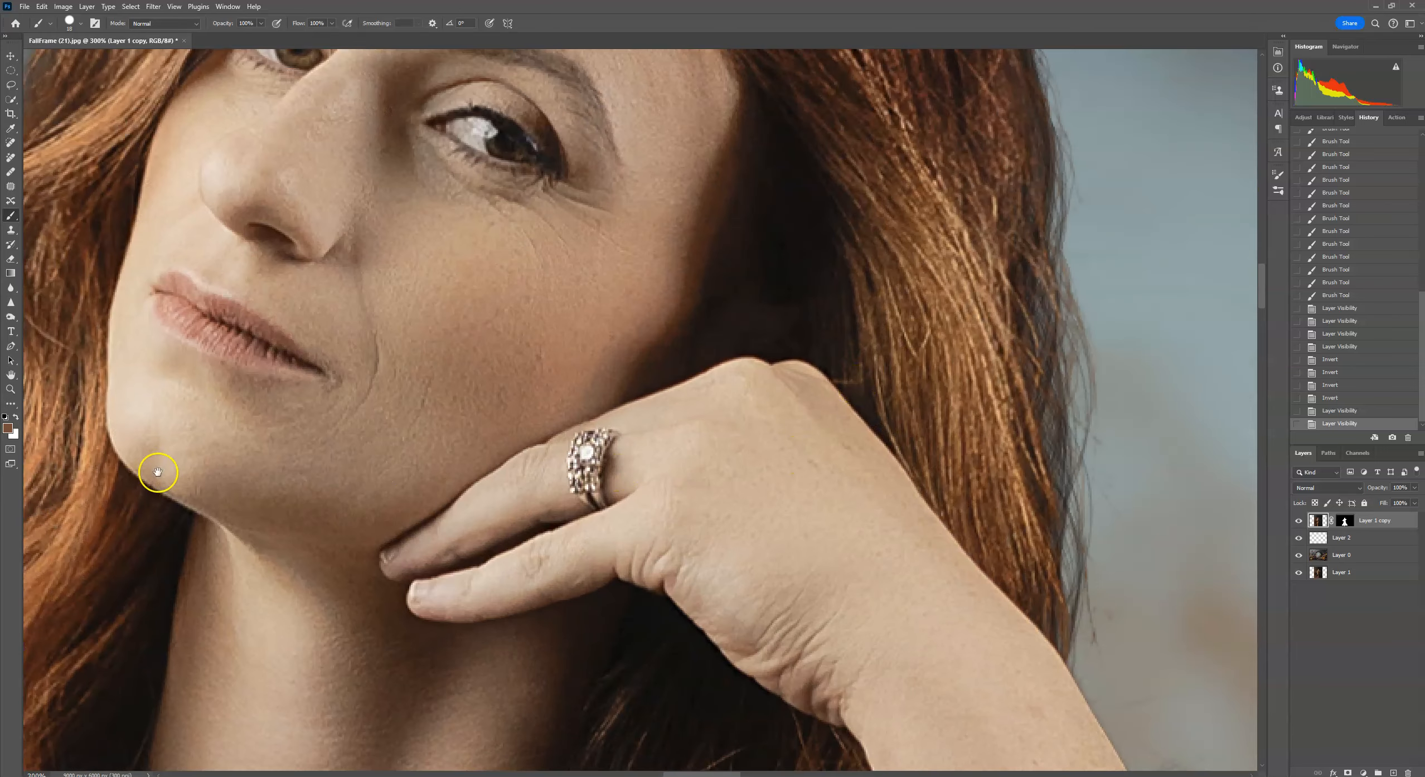
pyautogui.moveTo(158, 472); pyautogui.dragTo(763, 369)
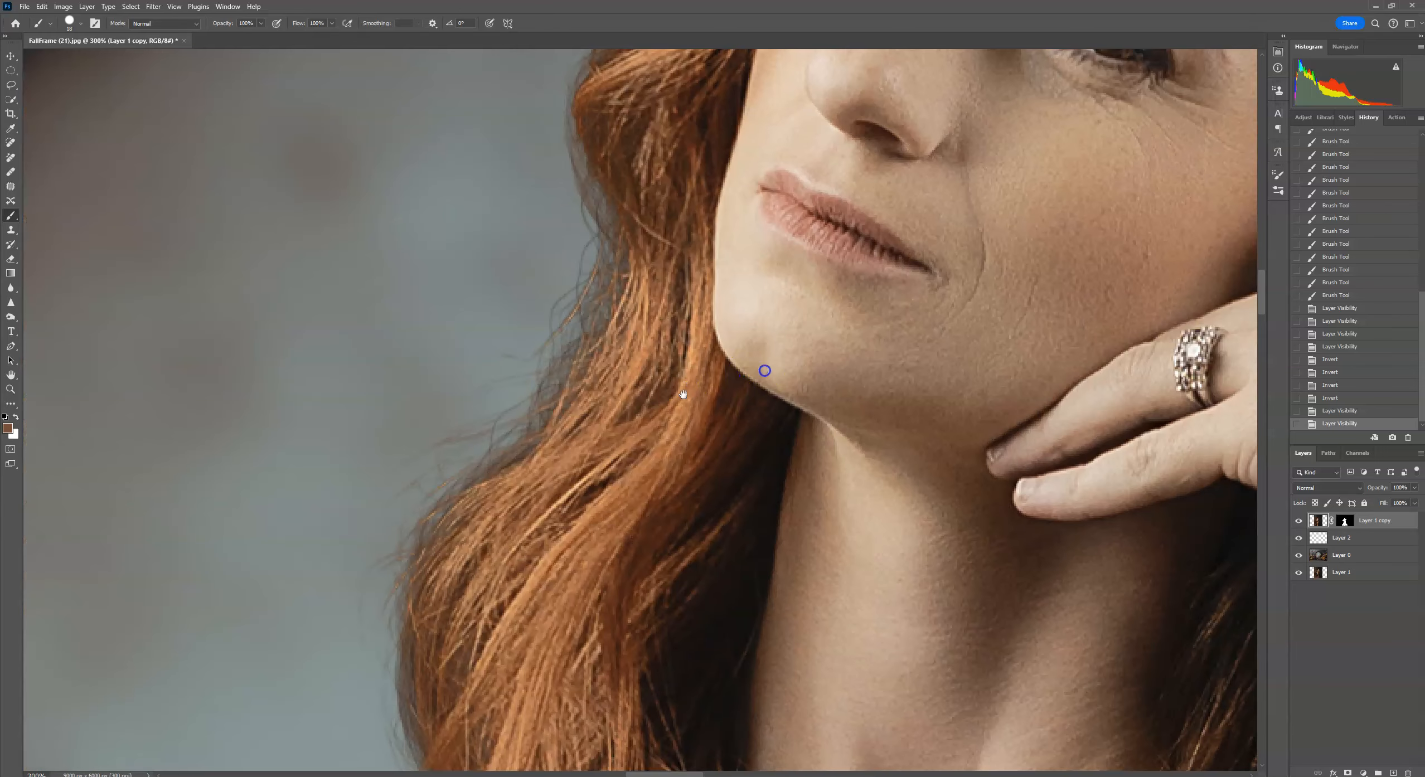
# Select Layer 2, pick the BristleCurl hair brush and stamp strands on the left hair edge near the jaw.
pyautogui.click(1366, 536)
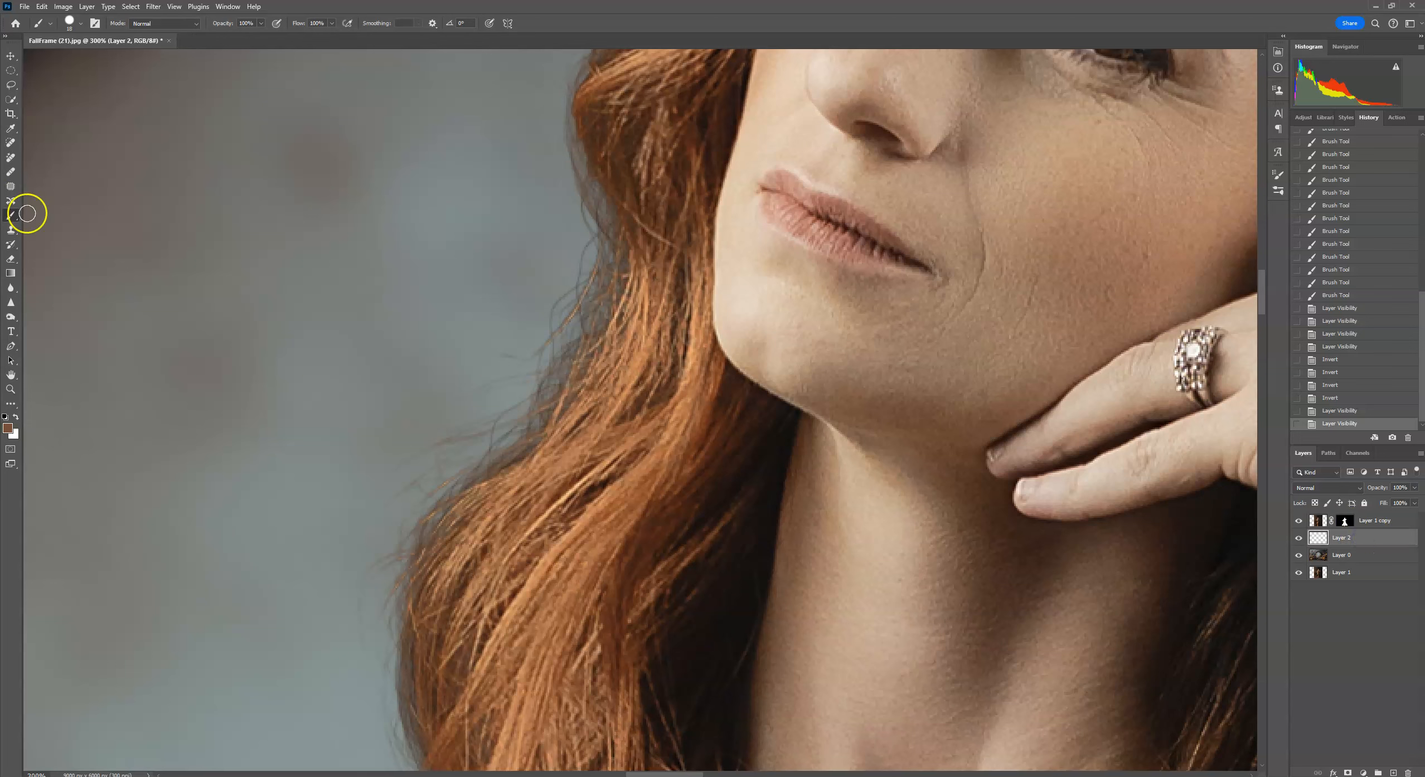
pyautogui.click(81, 24)
pyautogui.moveTo(459, 223); pyautogui.dragTo(460, 211)
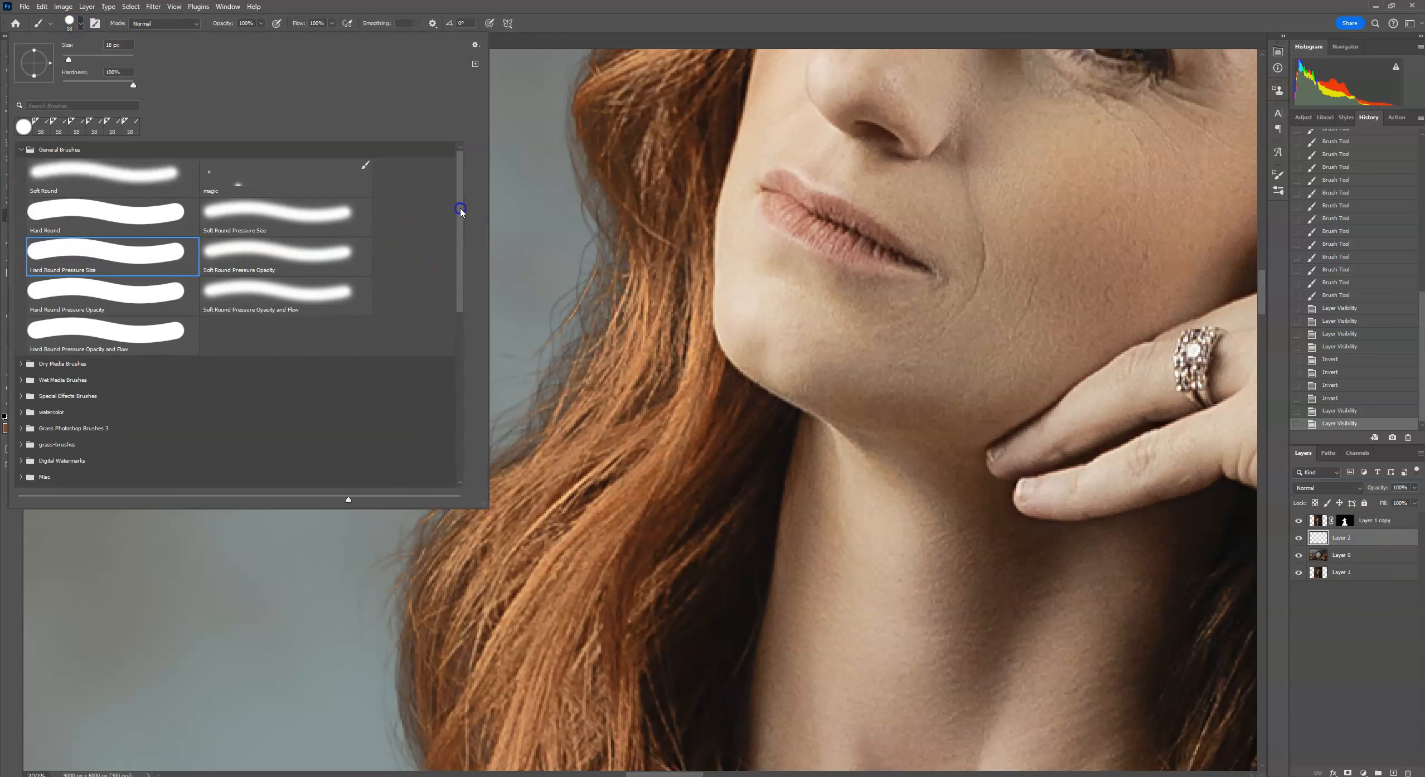
pyautogui.scroll(-3, 178, 382)
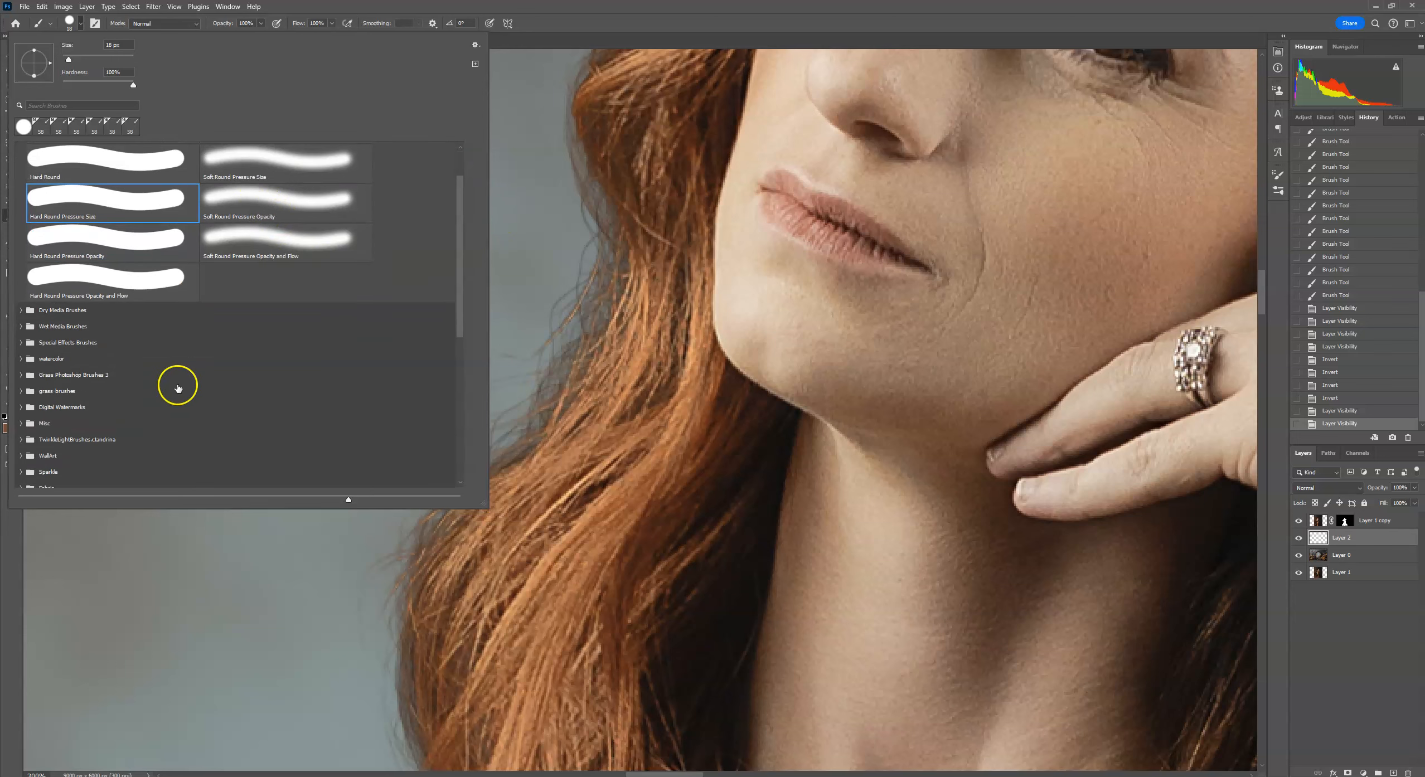
pyautogui.scroll(-8, 477, 252)
pyautogui.click(305, 271)
pyautogui.click(598, 429)
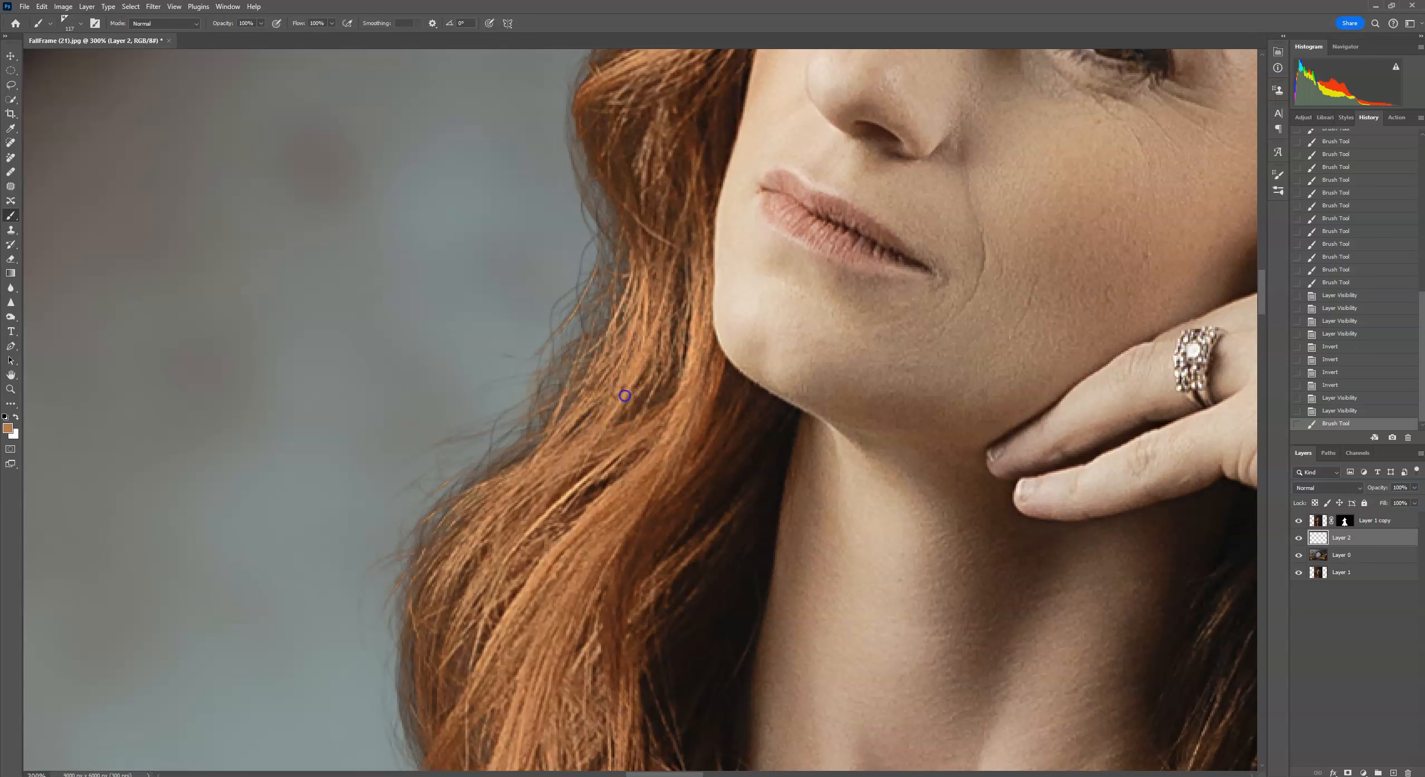
pyautogui.click(696, 313)
# Switch to the HalfSmoothCurlSingle brush and stamp many strands along the left hair edge beside the jaw and neck.
pyautogui.click(51, 24)
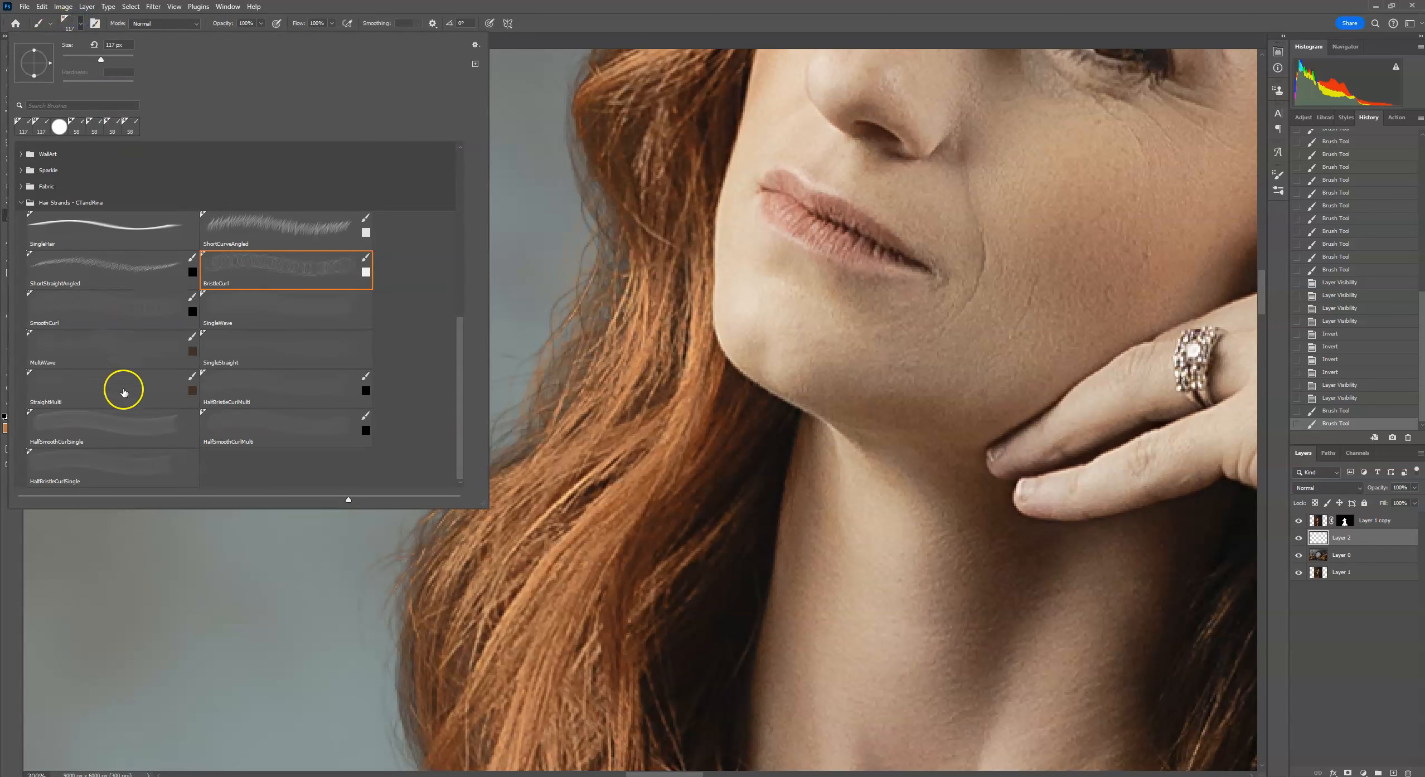
pyautogui.click(111, 418)
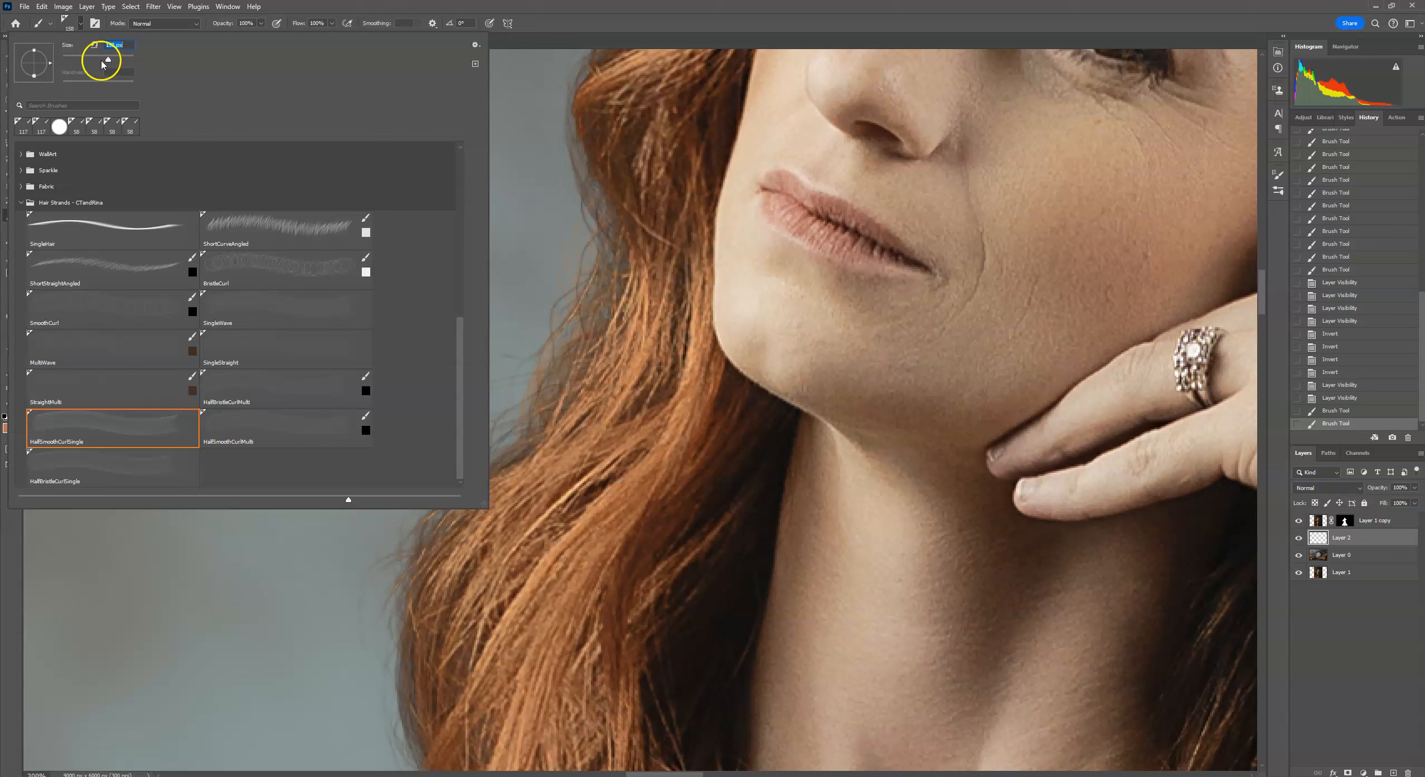
pyautogui.click(636, 377)
pyautogui.click(572, 419)
pyautogui.click(549, 440)
pyautogui.click(483, 496)
pyautogui.click(512, 475)
pyautogui.click(529, 457)
pyautogui.click(569, 381)
pyautogui.click(607, 289)
pyautogui.click(610, 260)
pyautogui.click(620, 278)
pyautogui.click(634, 317)
pyautogui.click(652, 250)
pyautogui.click(652, 310)
pyautogui.click(645, 295)
pyautogui.click(598, 468)
pyautogui.click(652, 274)
pyautogui.moveTo(672, 204); pyautogui.dragTo(655, 372)
pyautogui.click(591, 320)
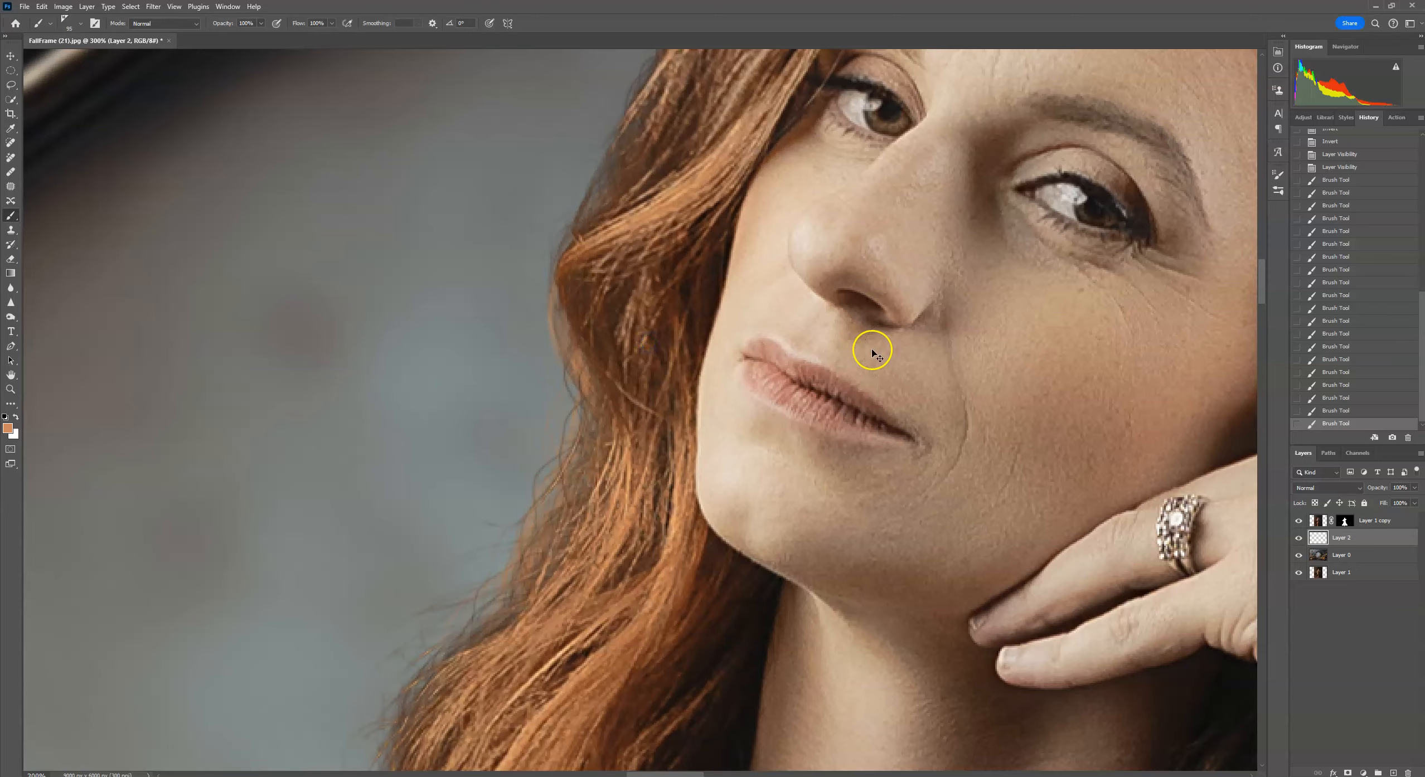
# Pick the SingleHair brush, rotate its tip, stamp a test strand beside the frame's inner edge and undo it.
pyautogui.hotkey('ctrl', '0')
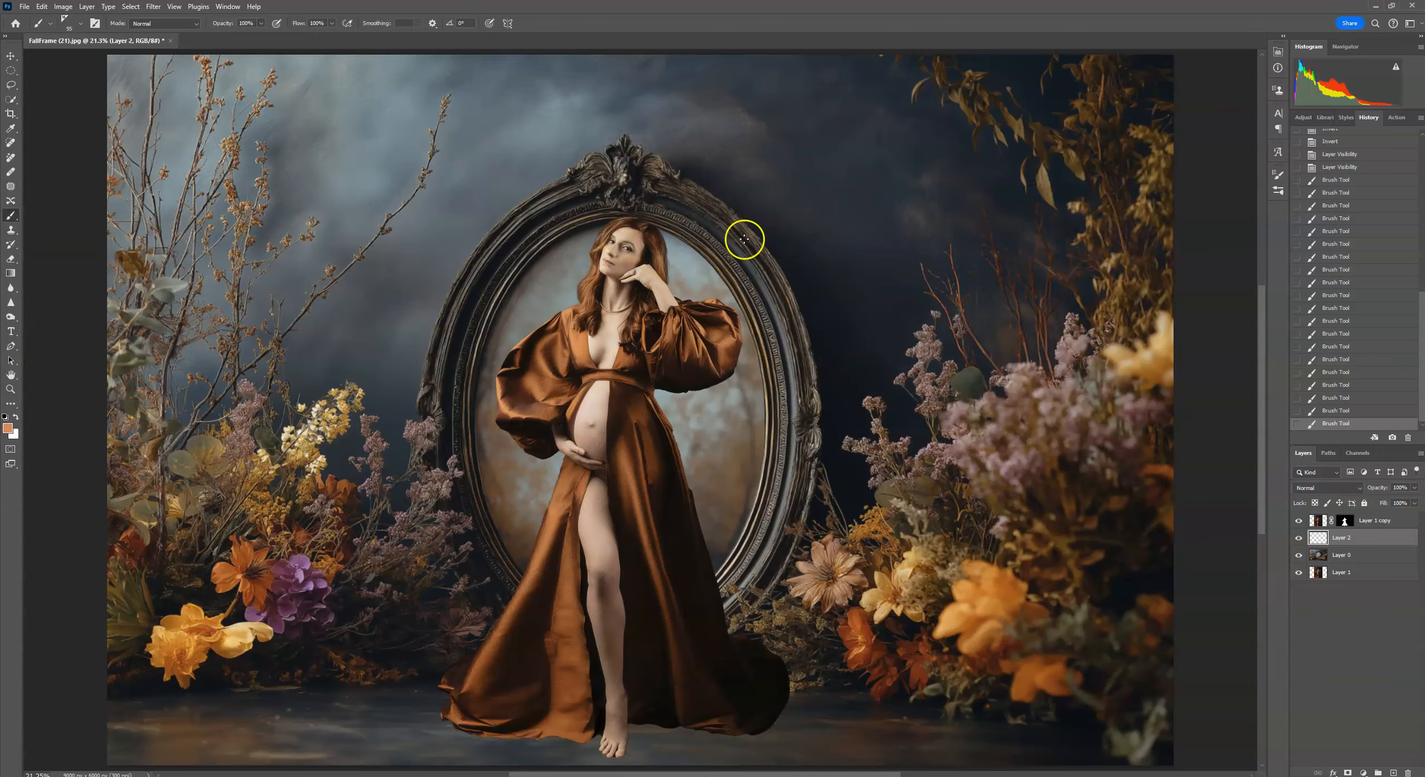
pyautogui.hotkey('ctrl', '+')
pyautogui.hotkey('ctrl', '+')
pyautogui.hotkey('ctrl', '+')
pyautogui.hotkey('ctrl', '+')
pyautogui.hotkey('ctrl', '+')
pyautogui.hotkey('ctrl', '+')
pyautogui.hotkey('ctrl', '+')
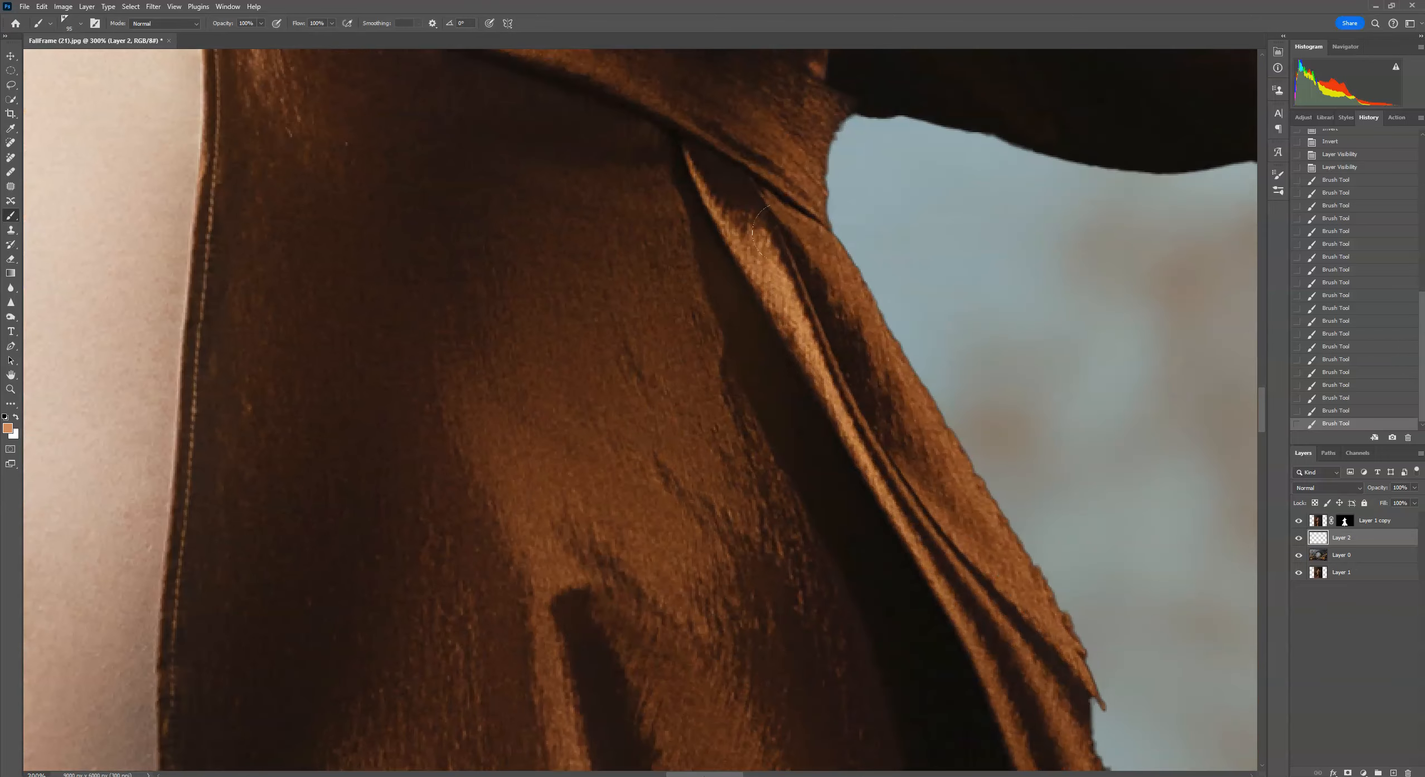
pyautogui.moveTo(652, 145); pyautogui.dragTo(844, 608)
pyautogui.moveTo(669, 139); pyautogui.dragTo(822, 591)
pyautogui.moveTo(719, 122)
pyautogui.mouseDown()
pyautogui.moveTo(776, 245)
pyautogui.moveTo(819, 475)
pyautogui.moveTo(818, 451)
pyautogui.mouseUp()
pyautogui.hotkey('ctrl', '-')
pyautogui.moveTo(488, 381); pyautogui.dragTo(914, 362)
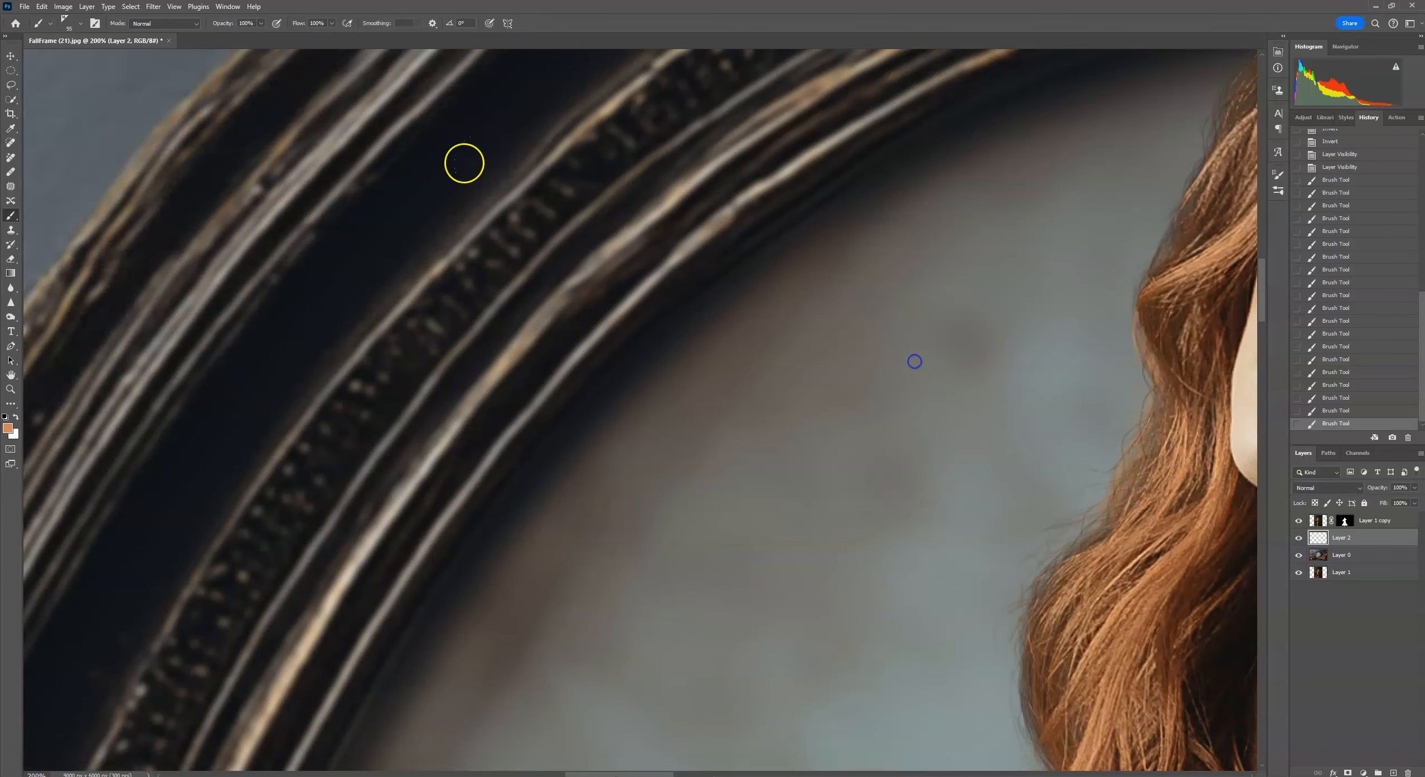
pyautogui.click(72, 23)
pyautogui.click(112, 234)
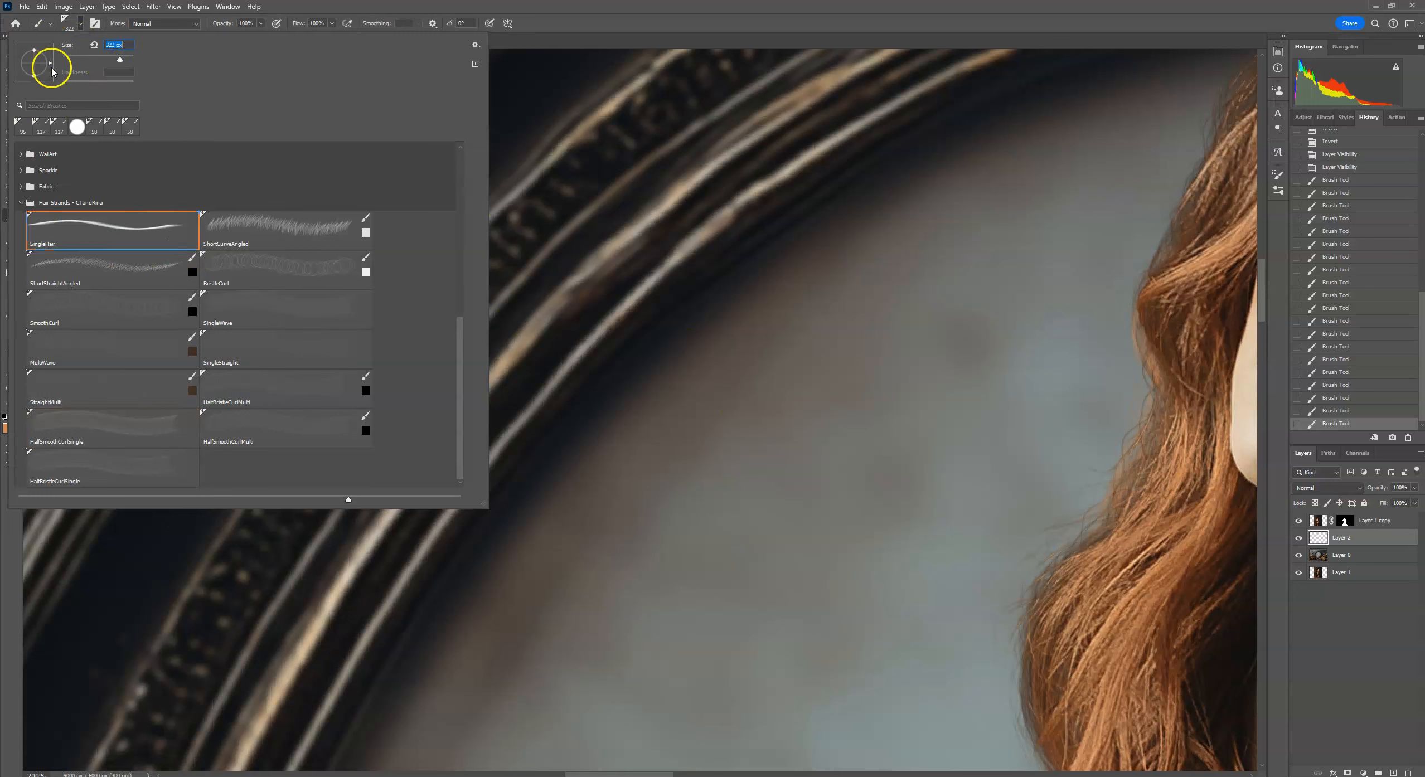
pyautogui.moveTo(44, 78); pyautogui.dragTo(35, 79)
pyautogui.click(808, 440)
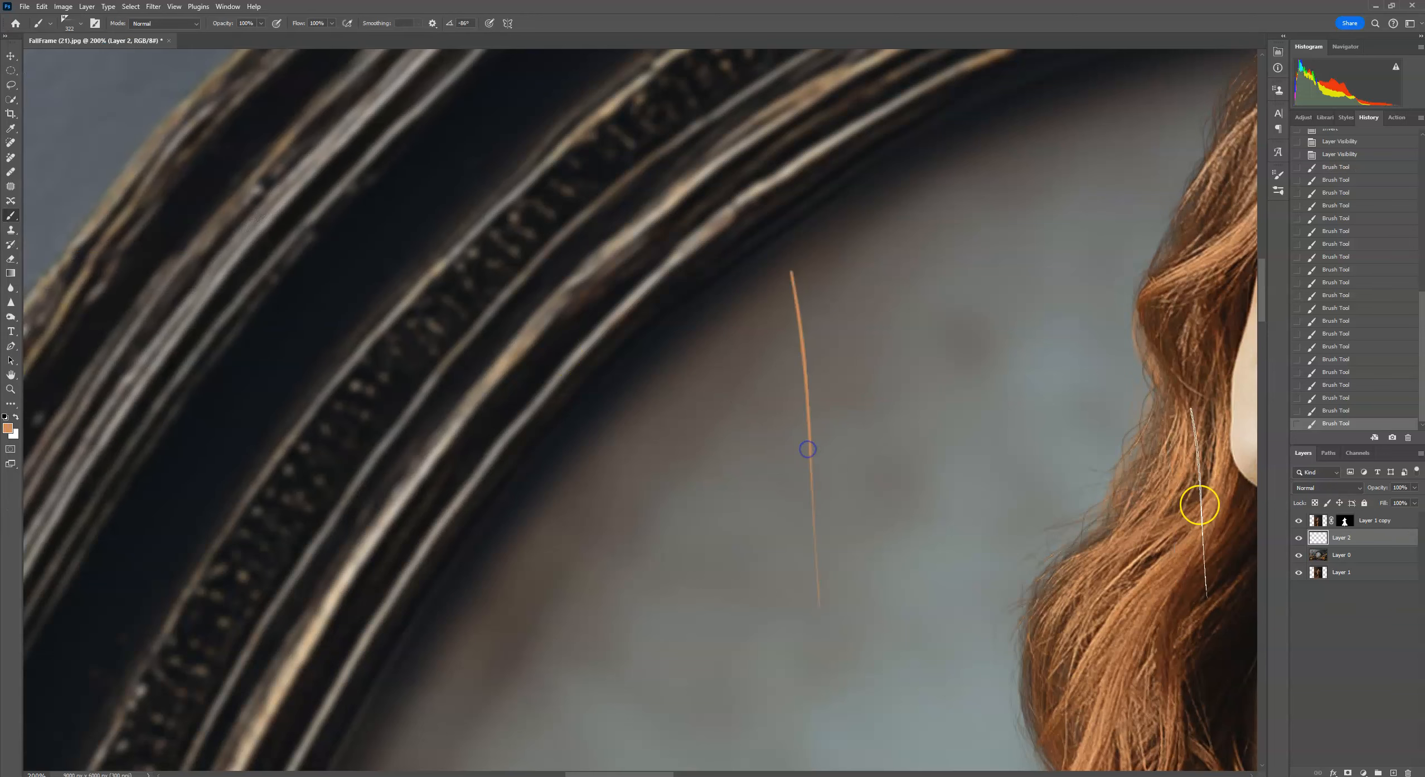
pyautogui.click(42, 7)
pyautogui.click(55, 19)
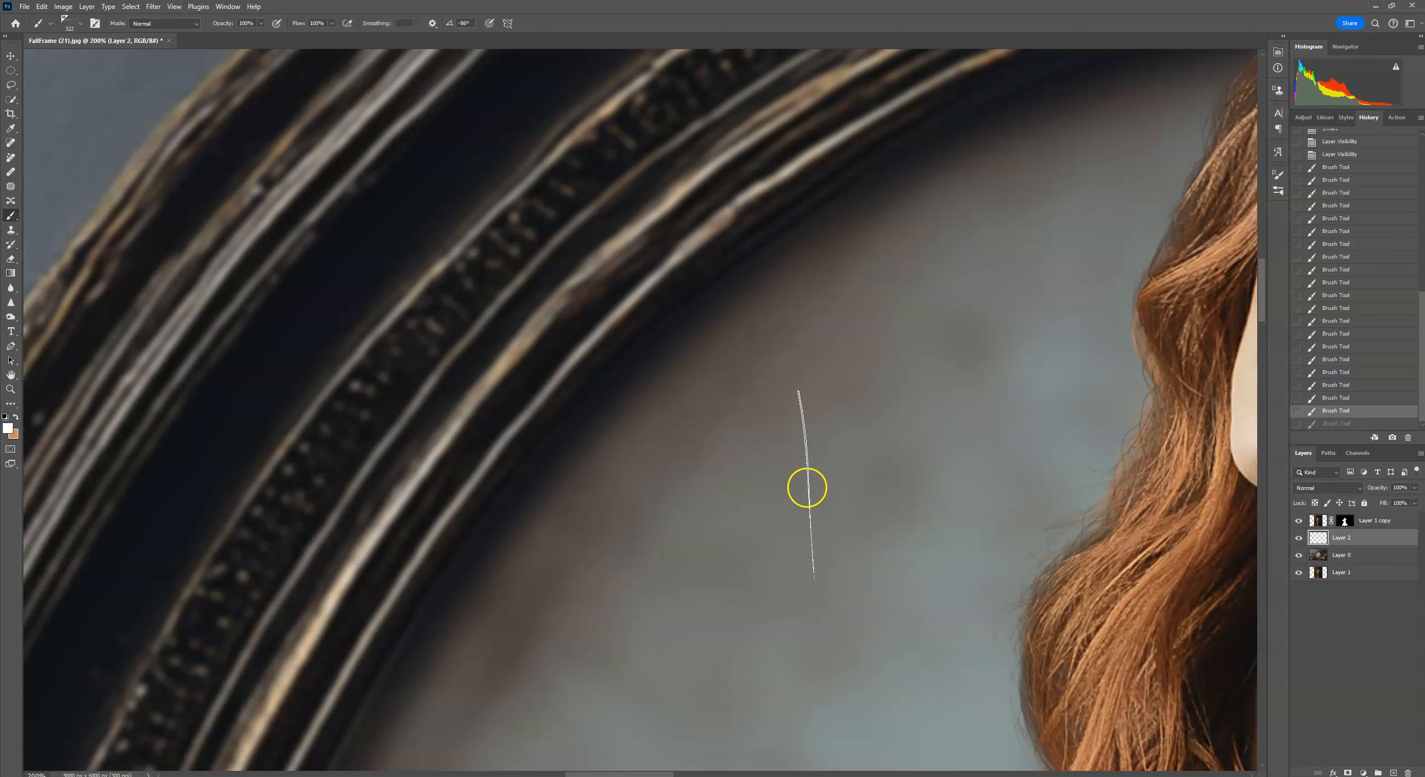
# Add a new layer, stamp SingleHair strands beside the frame's inner edge, then revert history back to the new layer.
pyautogui.click(1397, 772)
pyautogui.click(748, 468)
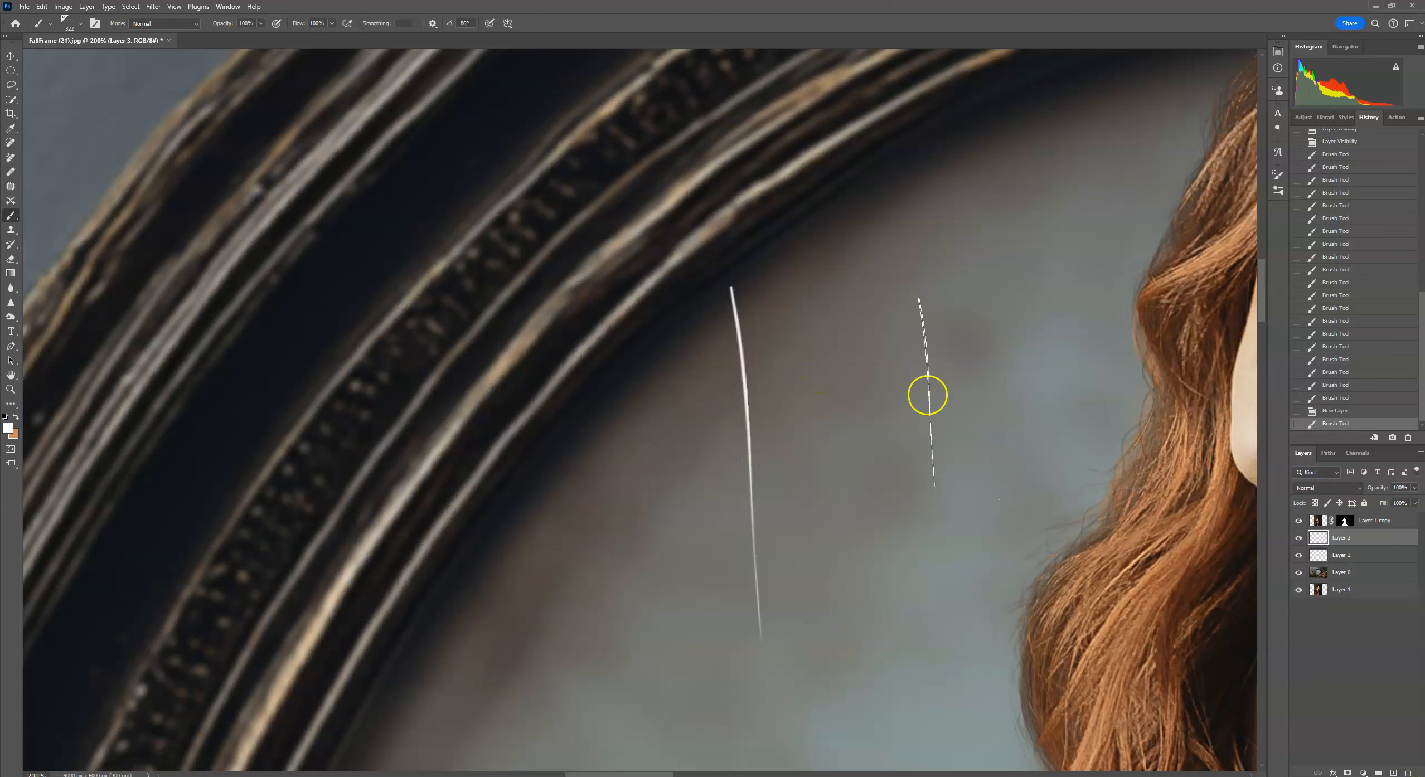
pyautogui.moveTo(748, 446)
pyautogui.mouseDown()
pyautogui.moveTo(859, 385)
pyautogui.moveTo(832, 371)
pyautogui.moveTo(780, 426)
pyautogui.moveTo(687, 469)
pyautogui.moveTo(712, 445)
pyautogui.mouseUp()
pyautogui.click(712, 445)
pyautogui.click(738, 465)
pyautogui.click(760, 452)
pyautogui.moveTo(1008, 542)
pyautogui.mouseDown()
pyautogui.moveTo(768, 395)
pyautogui.moveTo(641, 280)
pyautogui.mouseUp()
pyautogui.click(734, 496)
pyautogui.click(743, 481)
pyautogui.click(751, 504)
pyautogui.click(756, 490)
pyautogui.click(507, 426)
pyautogui.click(520, 410)
pyautogui.click(527, 428)
pyautogui.click(510, 412)
pyautogui.click(490, 412)
pyautogui.moveTo(309, 301)
pyautogui.mouseDown()
pyautogui.moveTo(576, 473)
pyautogui.moveTo(498, 584)
pyautogui.mouseUp()
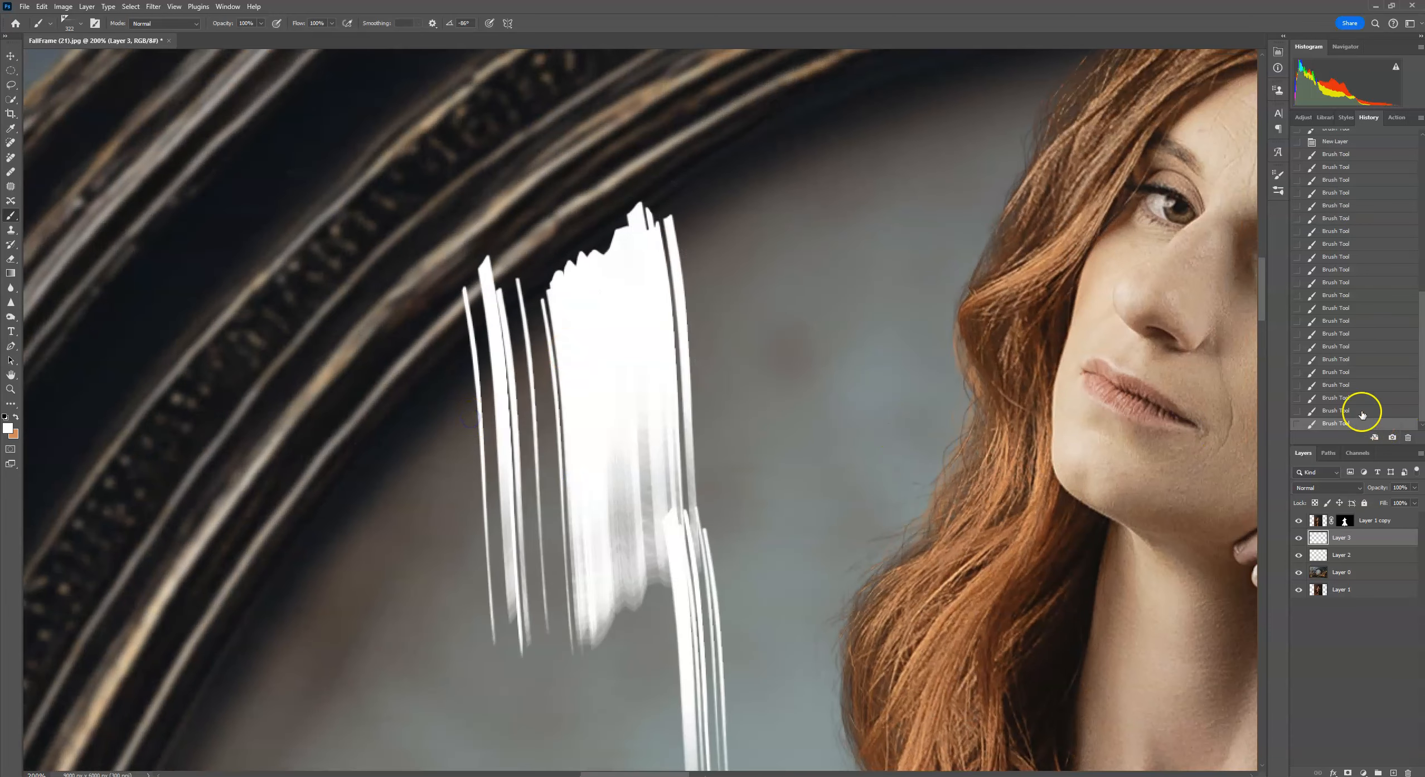
pyautogui.click(1351, 279)
pyautogui.click(1351, 192)
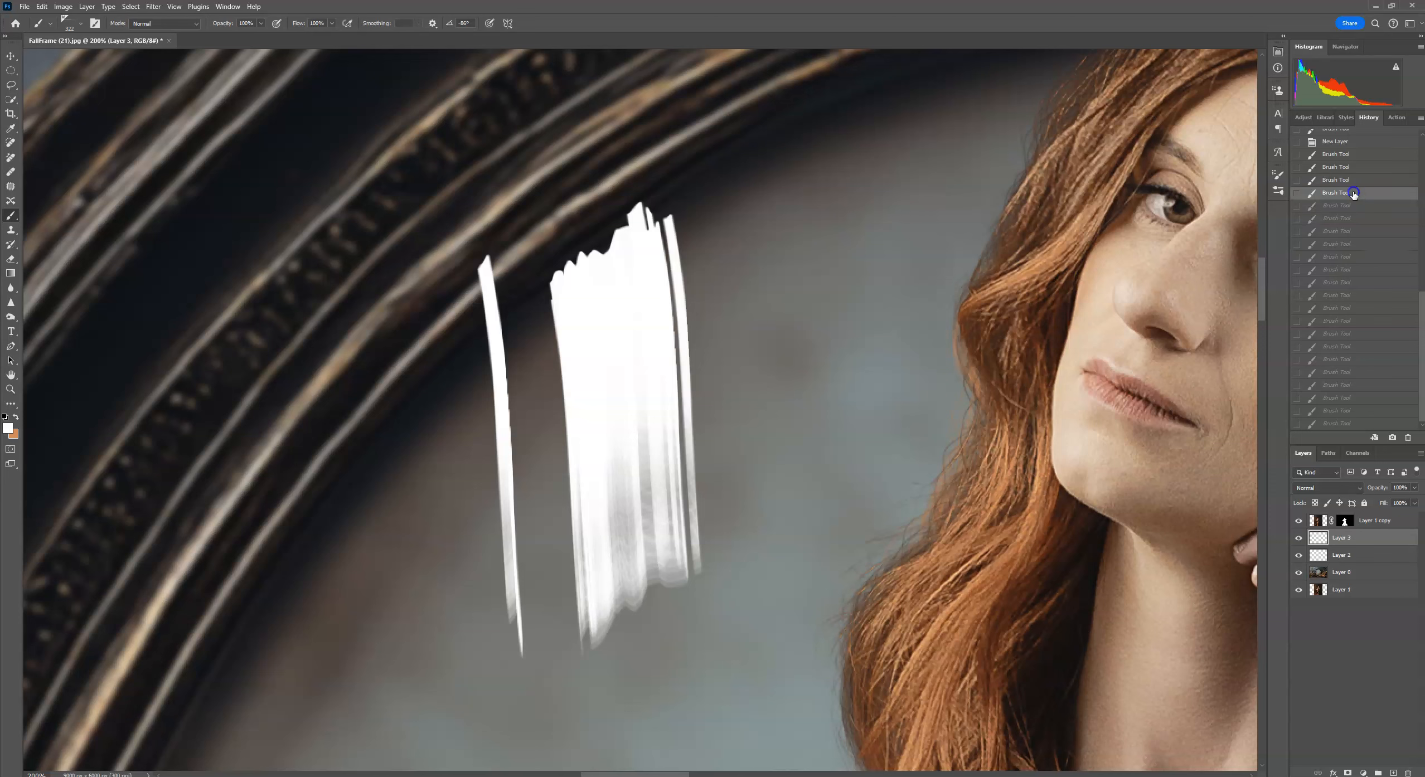
pyautogui.click(1349, 147)
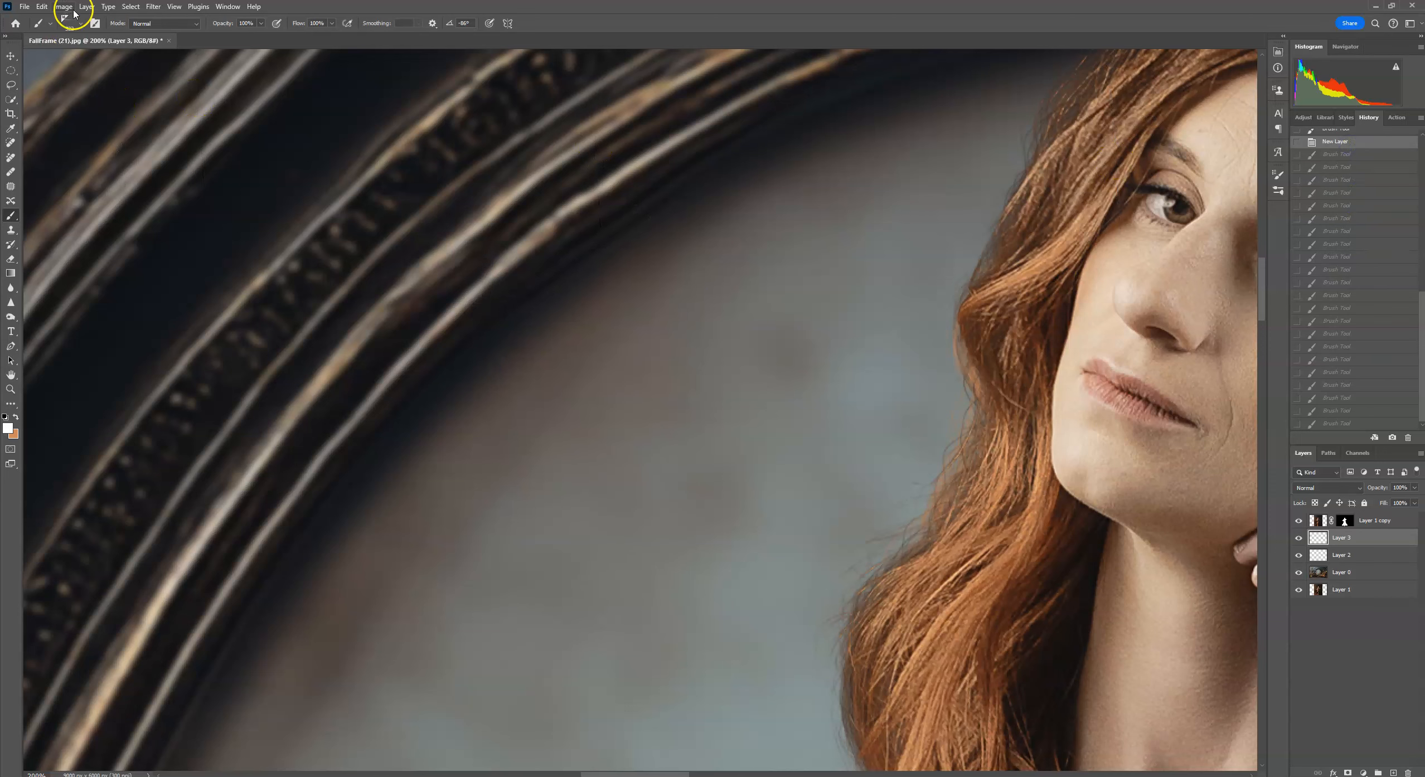
# Pick the ShortCurvedAngled brush and stamp a curved strand beside the frame's inner edge on the new layer.
pyautogui.click(80, 24)
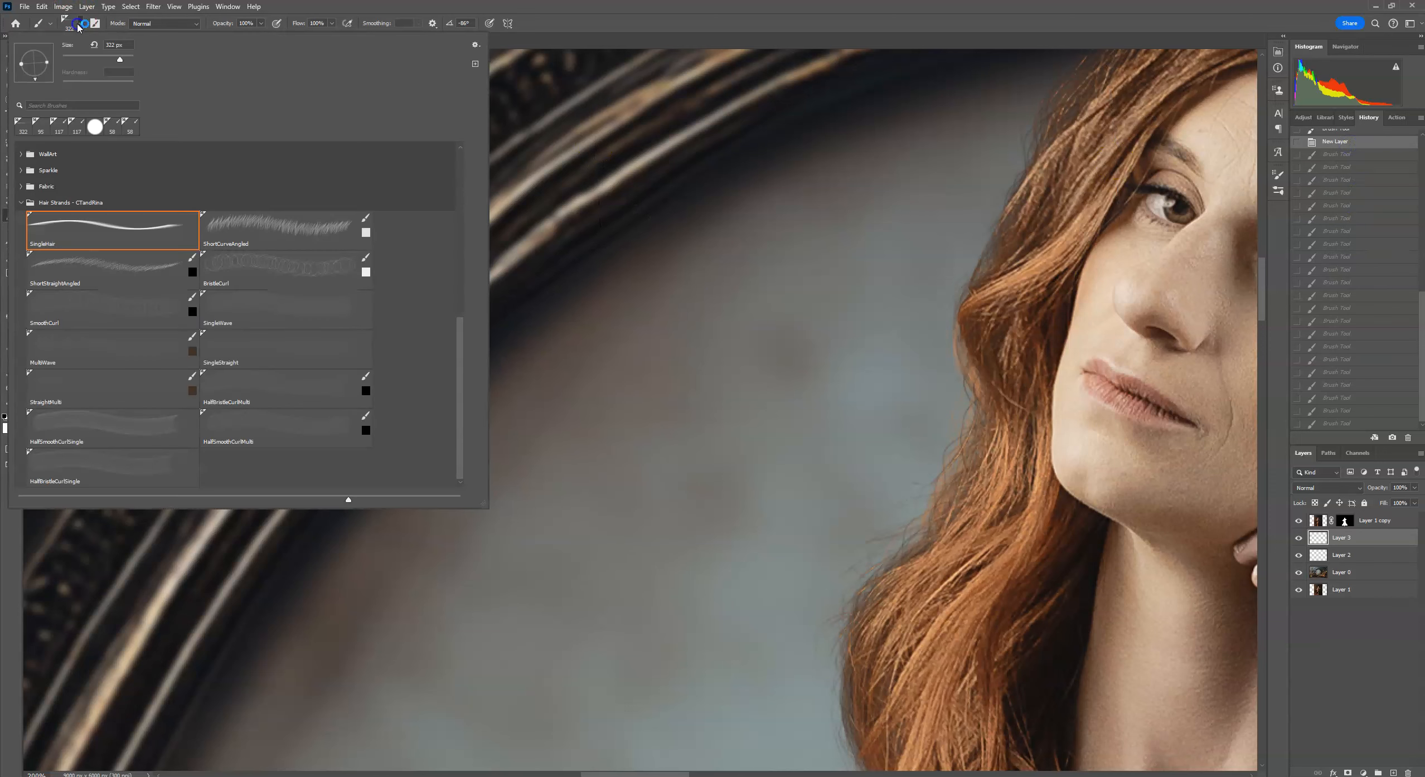
pyautogui.click(262, 227)
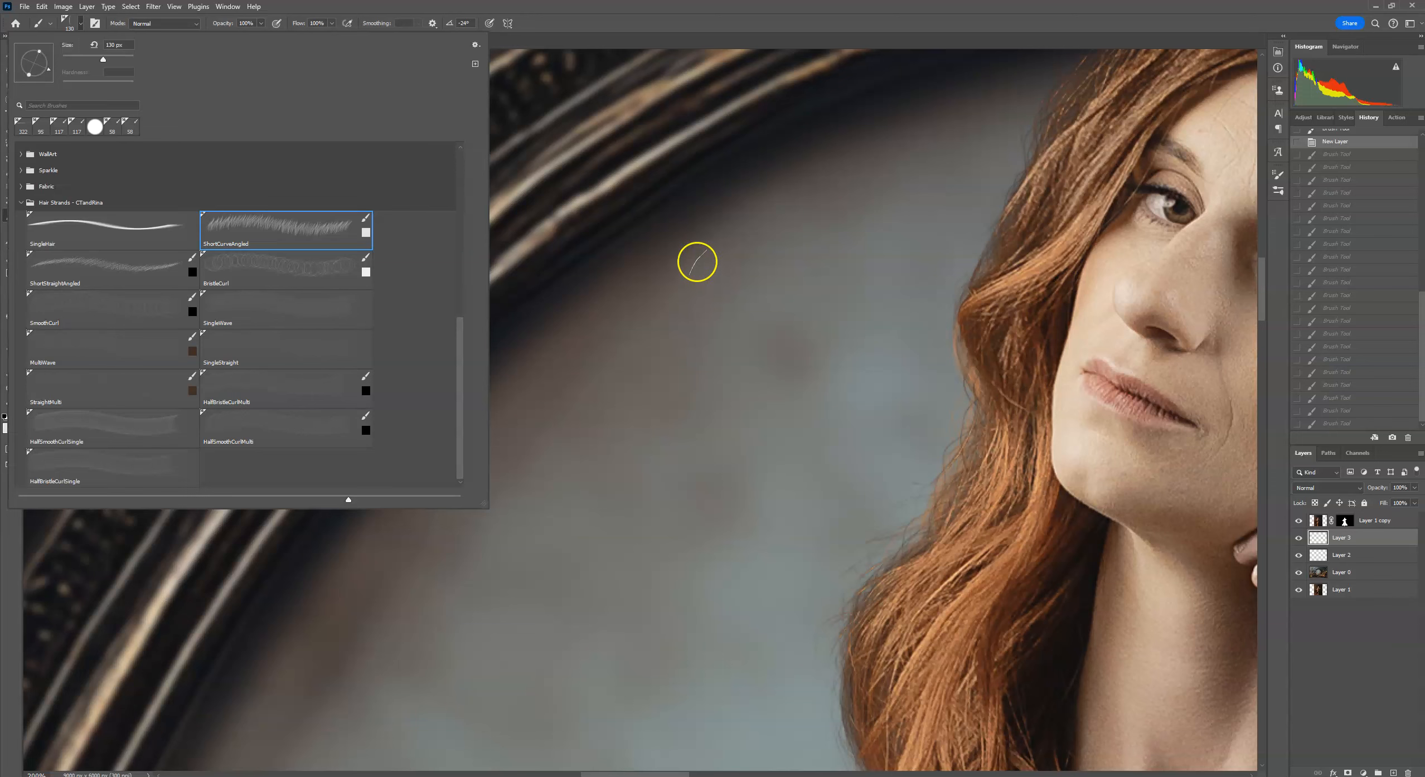
pyautogui.moveTo(669, 307); pyautogui.dragTo(730, 220)
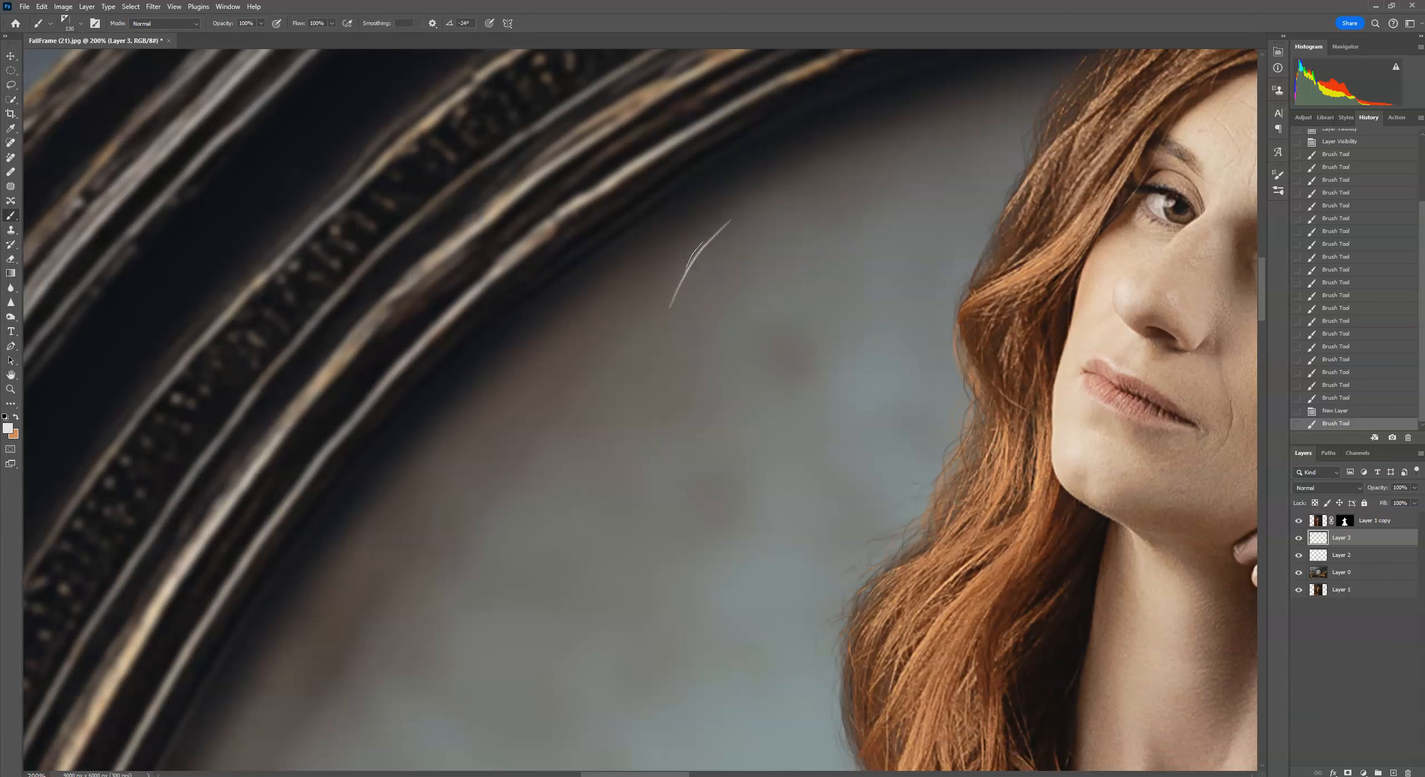
pyautogui.moveTo(696, 274)
pyautogui.mouseDown()
pyautogui.moveTo(688, 320)
pyautogui.moveTo(703, 352)
pyautogui.moveTo(688, 371)
pyautogui.moveTo(713, 397)
pyautogui.moveTo(728, 488)
pyautogui.moveTo(757, 541)
pyautogui.moveTo(687, 280)
pyautogui.moveTo(750, 507)
pyautogui.moveTo(719, 455)
pyautogui.moveTo(706, 293)
pyautogui.moveTo(758, 537)
pyautogui.moveTo(697, 306)
pyautogui.moveTo(702, 260)
pyautogui.mouseUp()
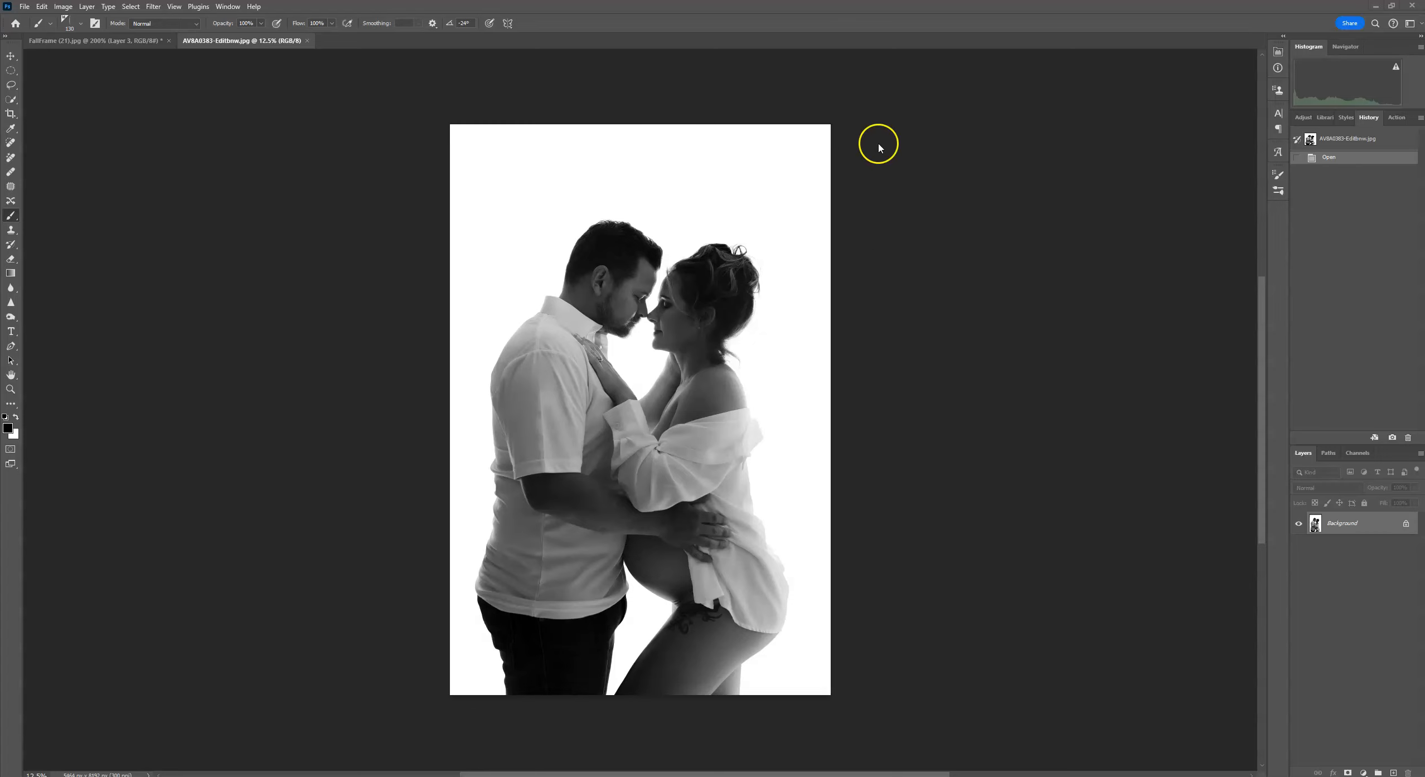
# Add a new layer above the Background in the black-and-white couple portrait document.
pyautogui.hotkey('ctrl', '+')
pyautogui.hotkey('ctrl', '+')
pyautogui.hotkey('ctrl', '+')
pyautogui.hotkey('ctrl', '+')
pyautogui.hotkey('ctrl', '+')
pyautogui.hotkey('ctrl', '+')
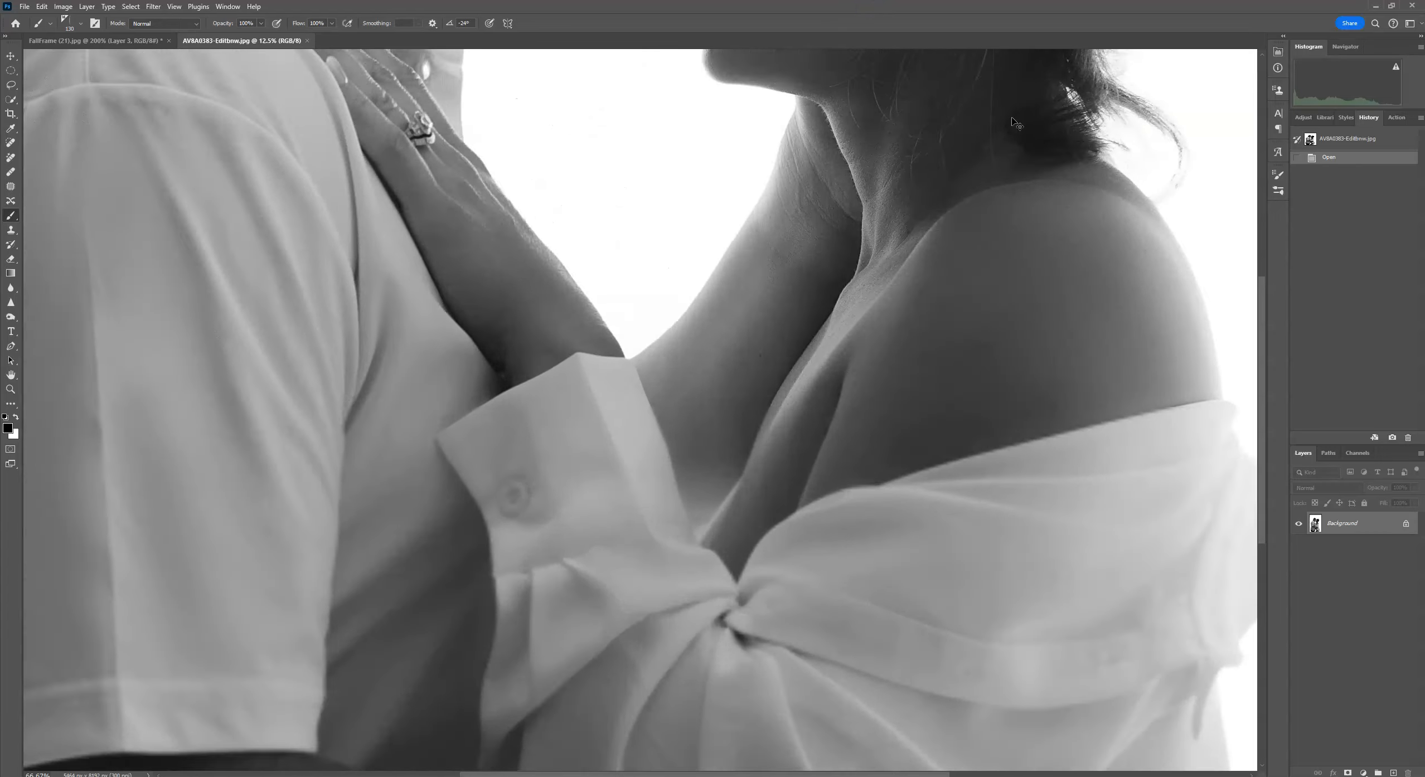
pyautogui.moveTo(776, 289); pyautogui.dragTo(812, 517)
pyautogui.moveTo(767, 168); pyautogui.dragTo(794, 529)
pyautogui.moveTo(789, 268); pyautogui.dragTo(803, 546)
pyautogui.moveTo(800, 223); pyautogui.dragTo(733, 401)
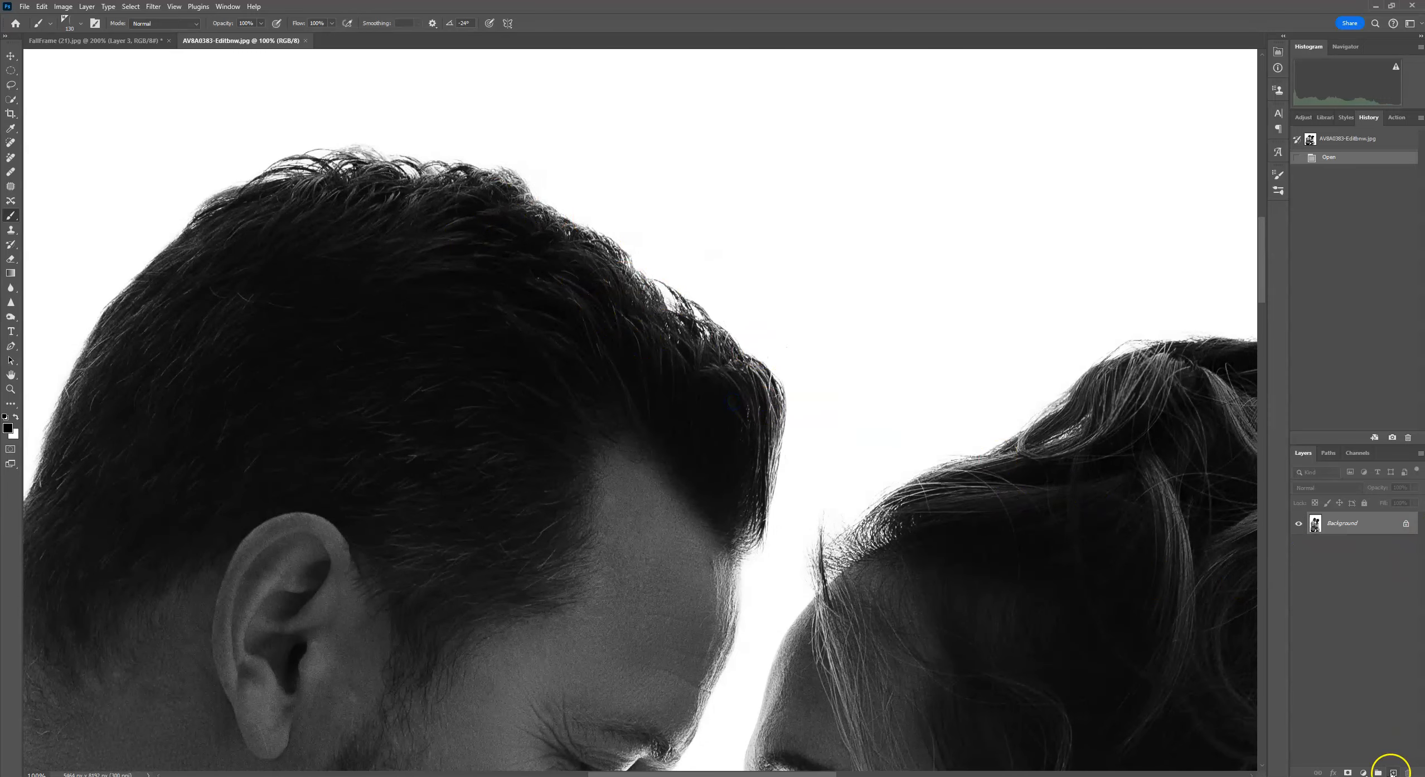
pyautogui.click(1392, 772)
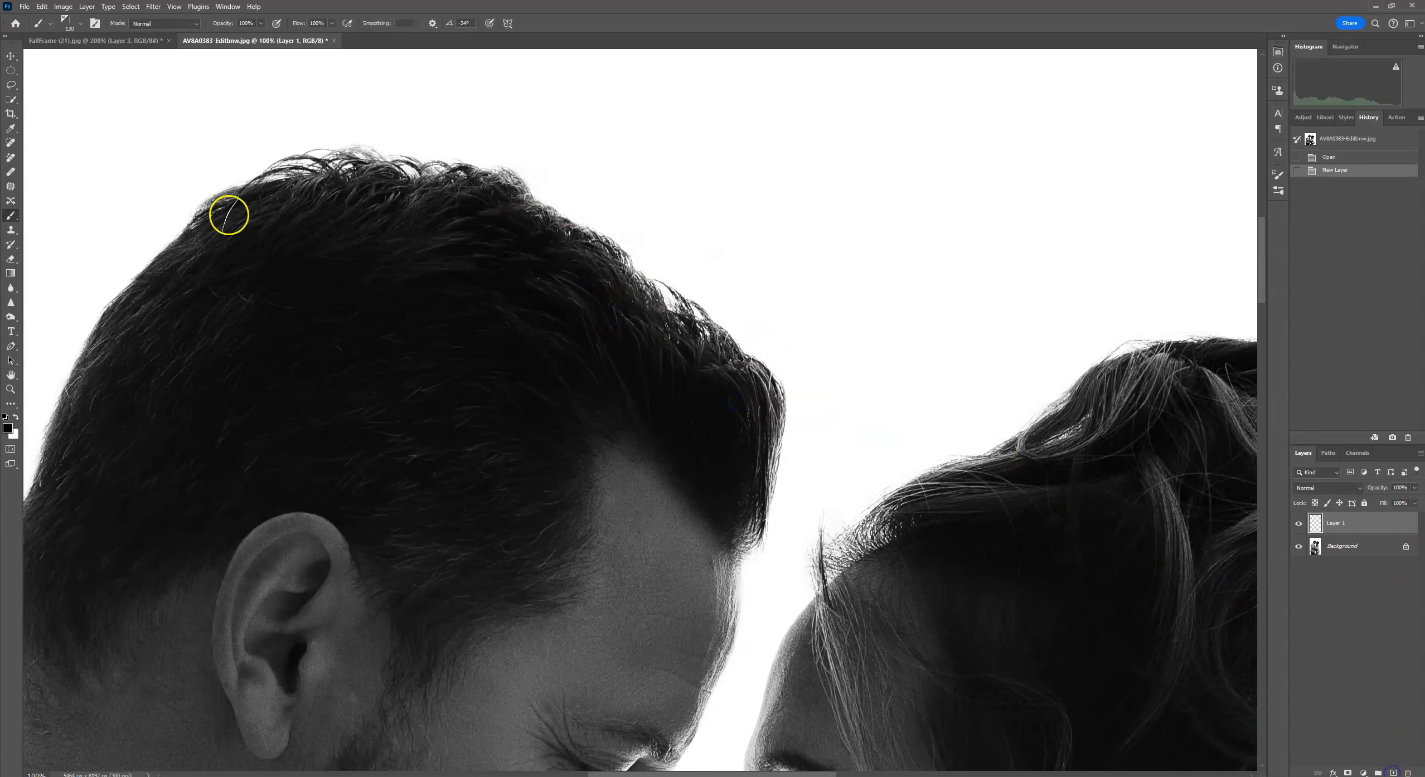
# Stamp ShortCurvedAngled strands along the top of the man's hair, then revert history back to the new layer.
pyautogui.click(80, 24)
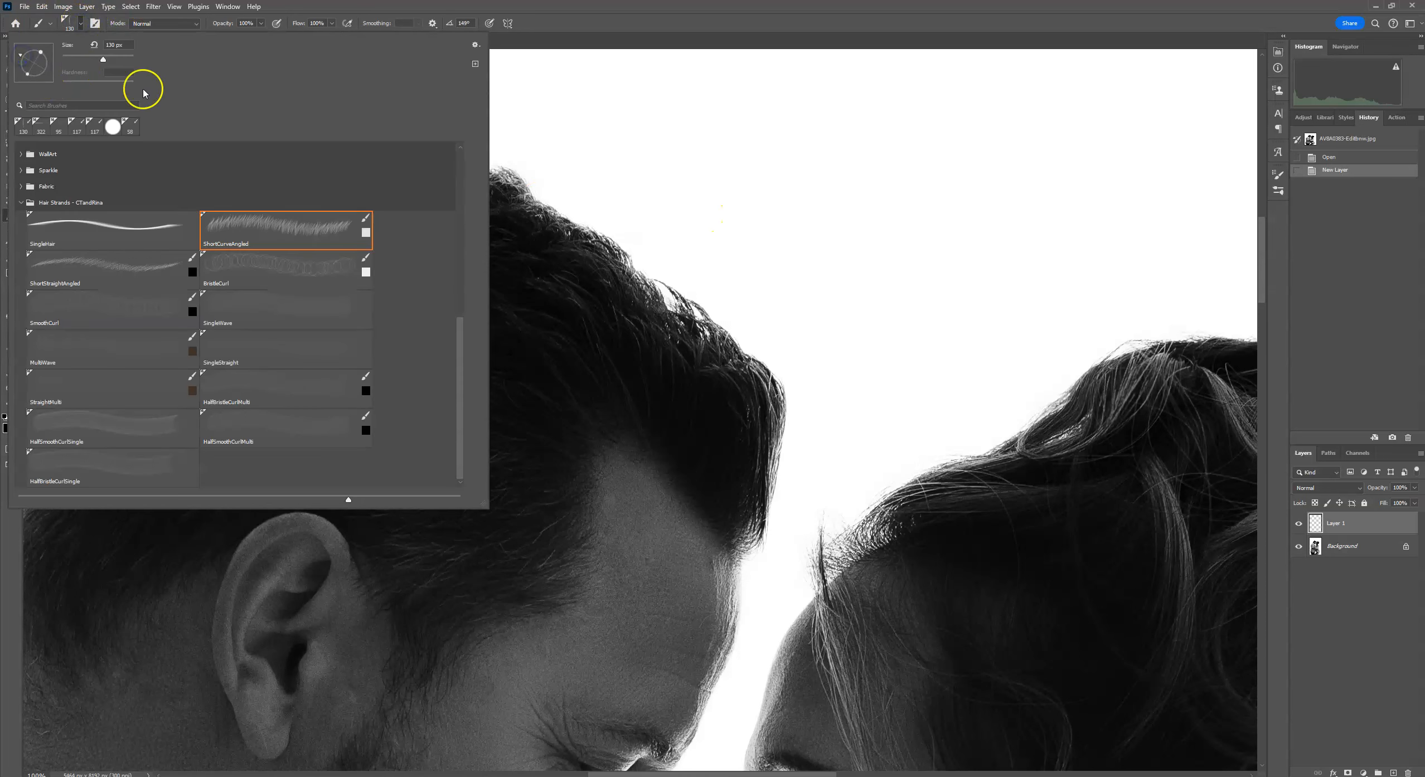
pyautogui.click(674, 16)
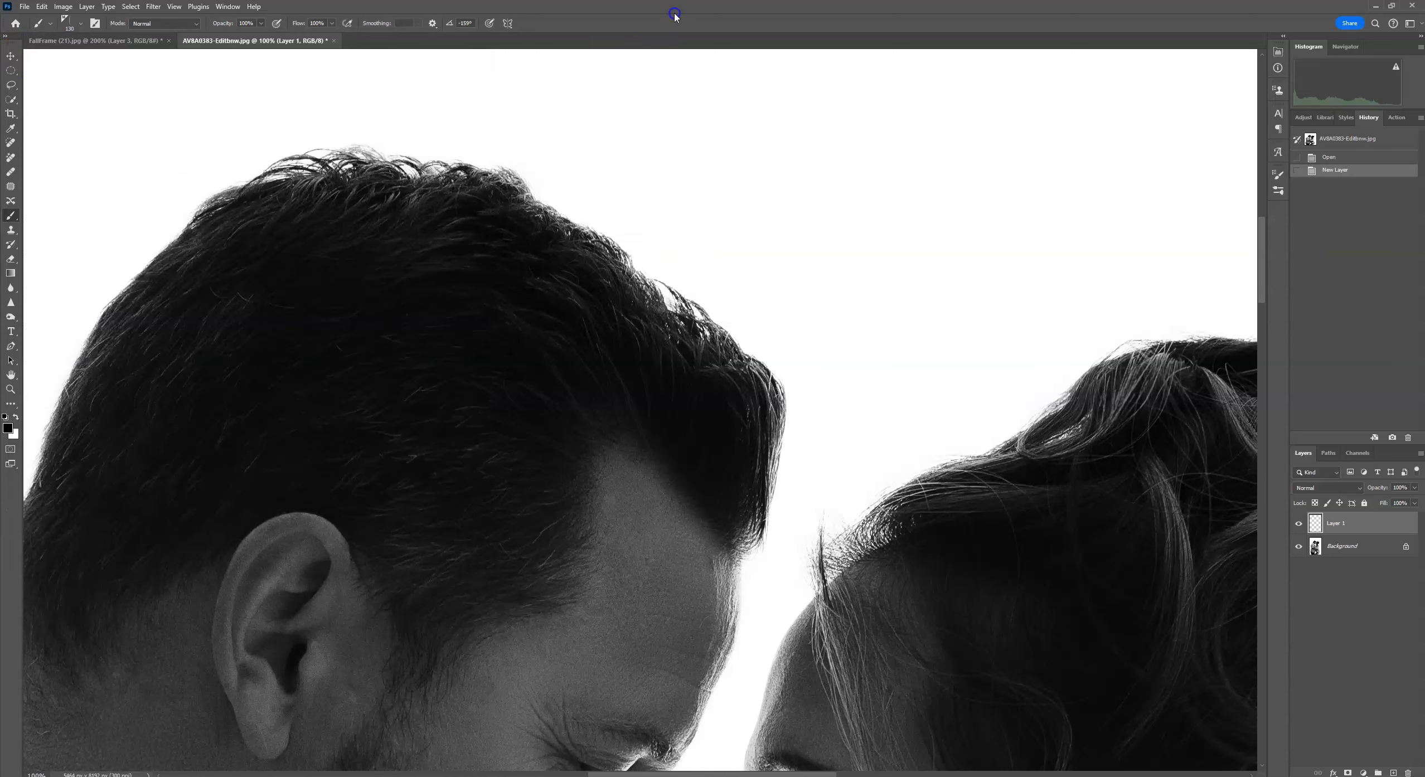
pyautogui.moveTo(738, 591); pyautogui.dragTo(817, 403)
pyautogui.moveTo(773, 272); pyautogui.dragTo(773, 421)
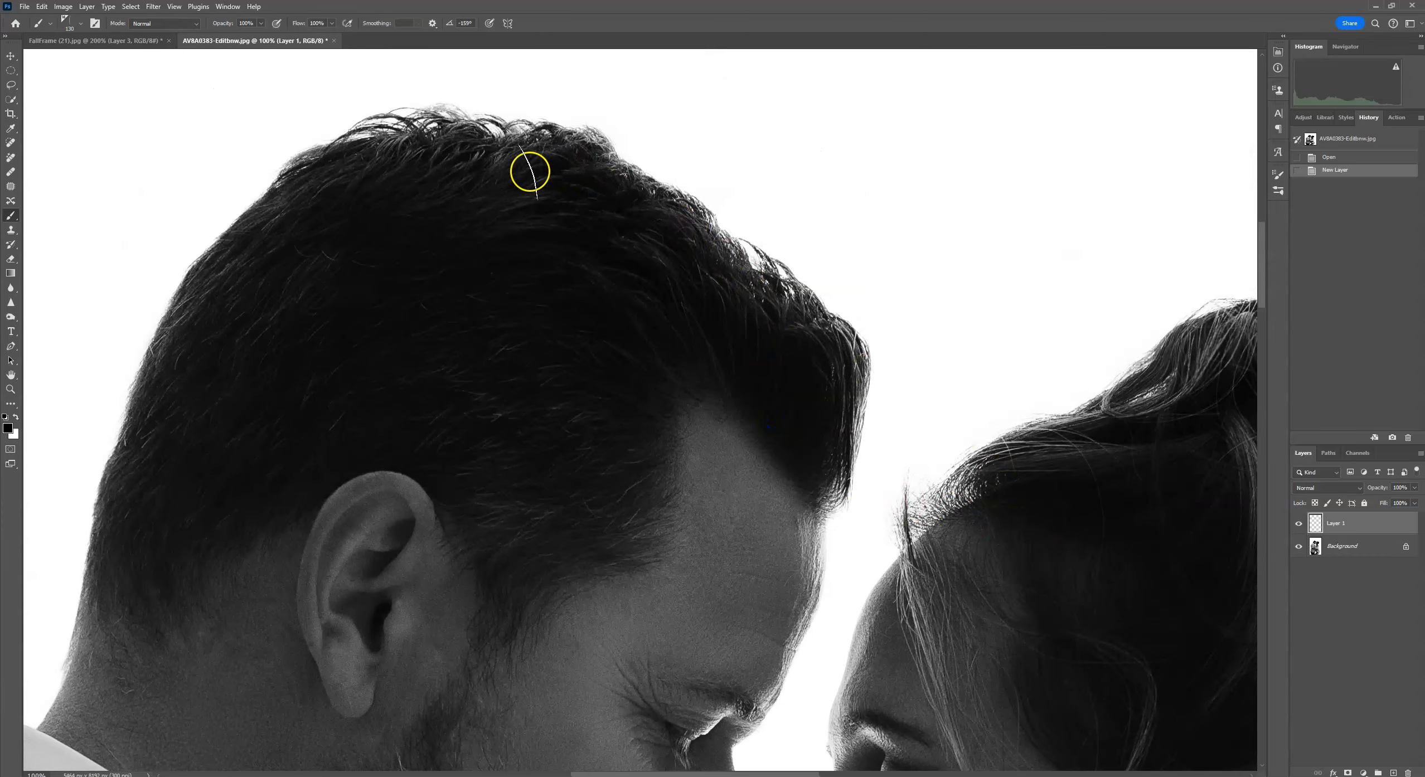
pyautogui.click(72, 25)
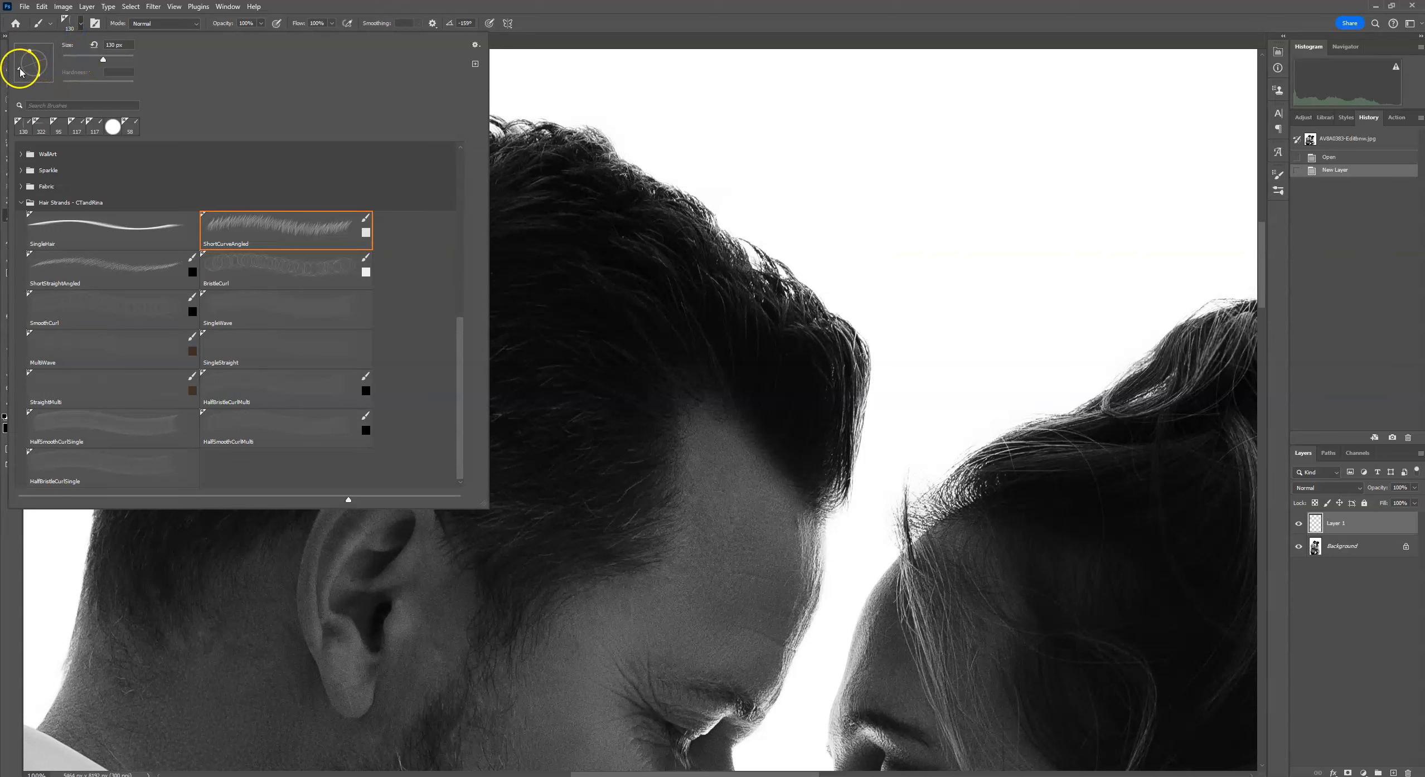
pyautogui.click(689, 222)
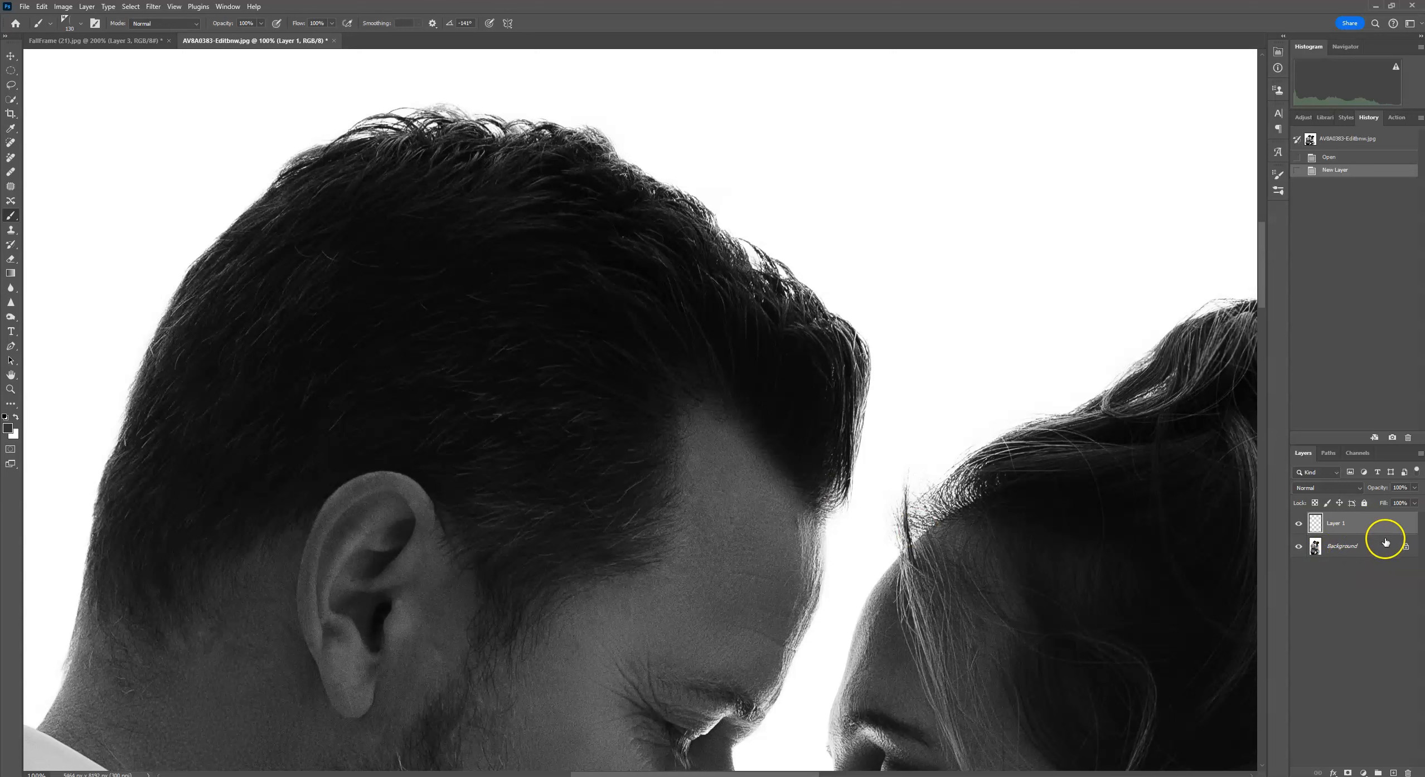
pyautogui.moveTo(655, 184); pyautogui.dragTo(662, 185)
pyautogui.click(658, 186)
pyautogui.click(651, 186)
pyautogui.click(645, 181)
pyautogui.click(637, 179)
pyautogui.click(634, 178)
pyautogui.click(631, 174)
pyautogui.click(630, 172)
pyautogui.click(629, 170)
pyautogui.click(625, 164)
pyautogui.click(618, 155)
pyautogui.click(614, 146)
pyautogui.click(652, 187)
pyautogui.click(655, 188)
pyautogui.click(660, 200)
pyautogui.click(1359, 325)
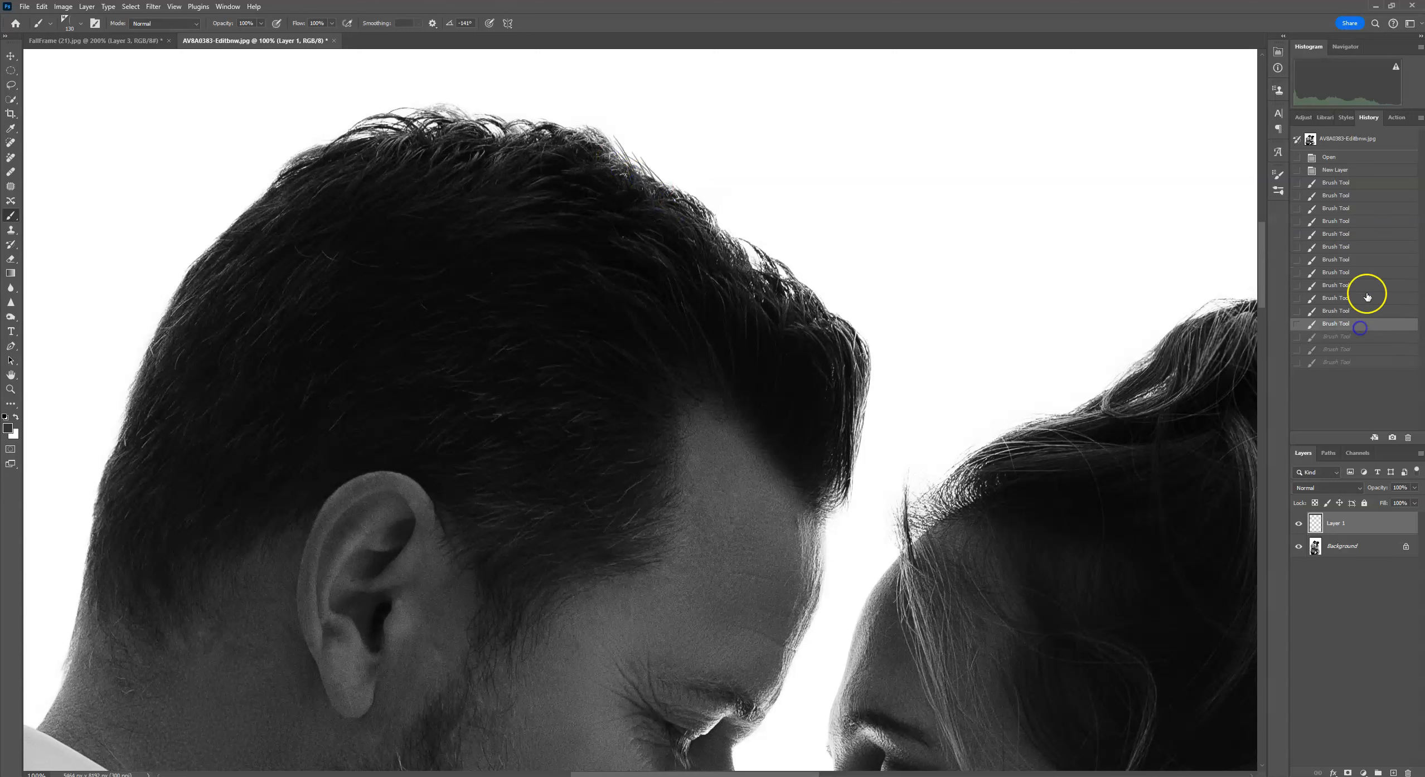
pyautogui.click(1361, 170)
# Rotate the ShortCurvedAngled brush tip and stamp strands along the top and crown of the man's hair.
pyautogui.keyDown('alt'); pyautogui.click(624, 223); pyautogui.keyUp('alt')
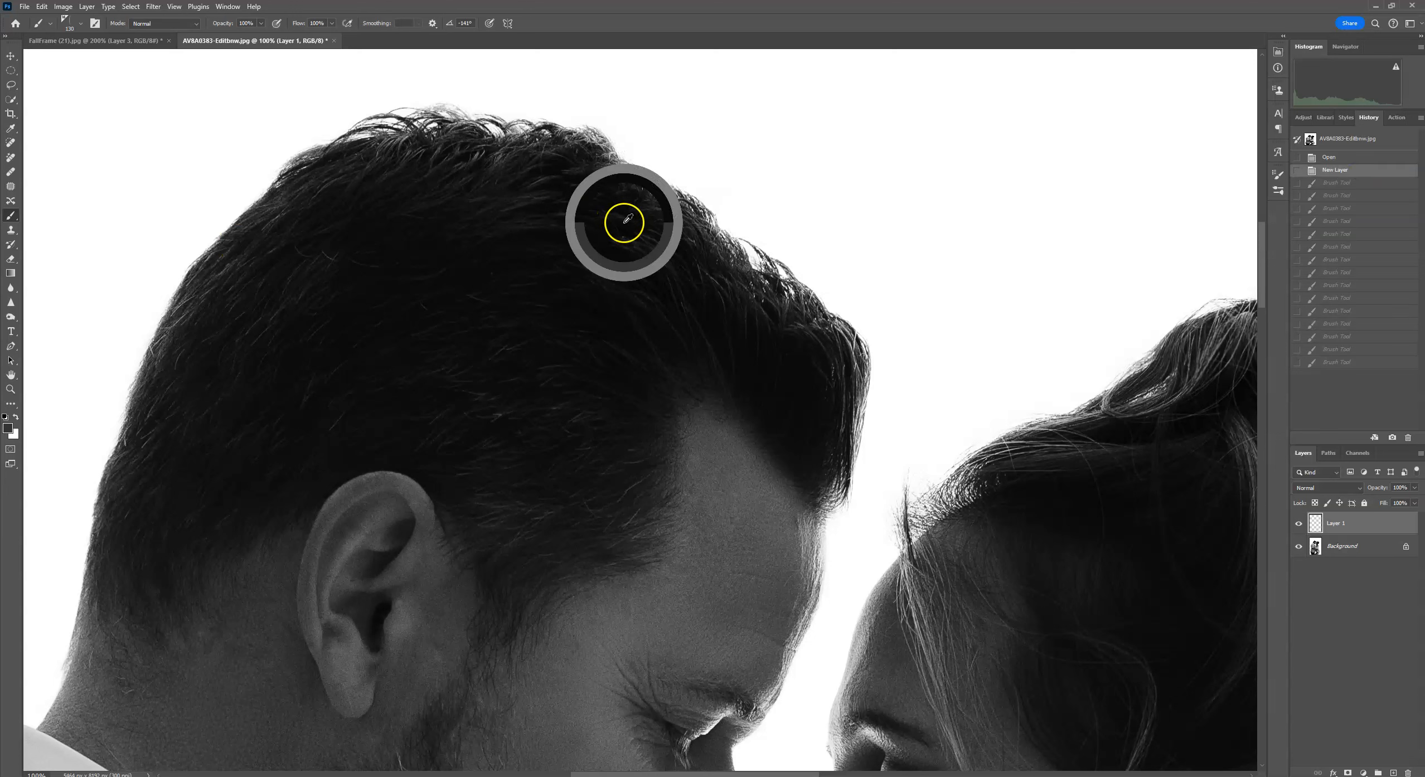
pyautogui.click(79, 25)
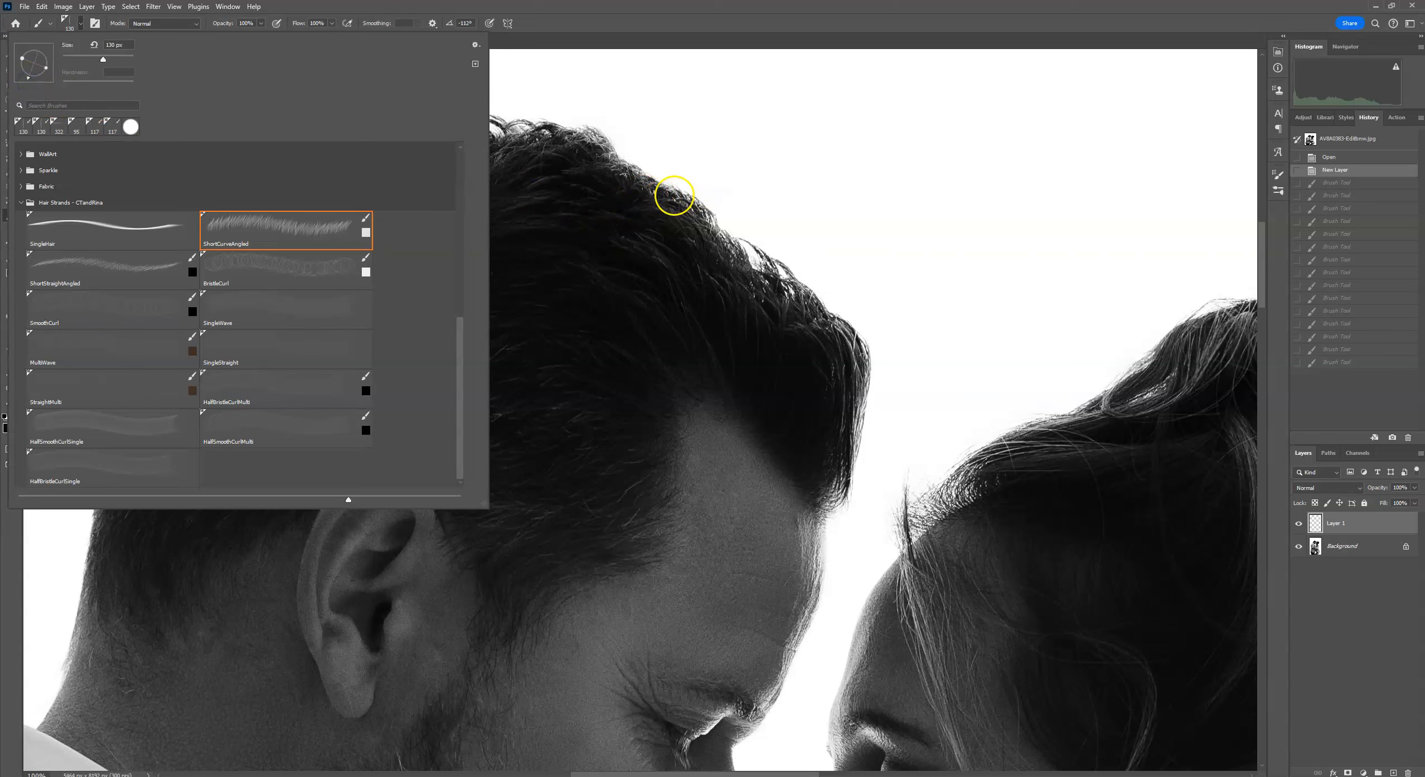
pyautogui.click(663, 193)
pyautogui.click(630, 167)
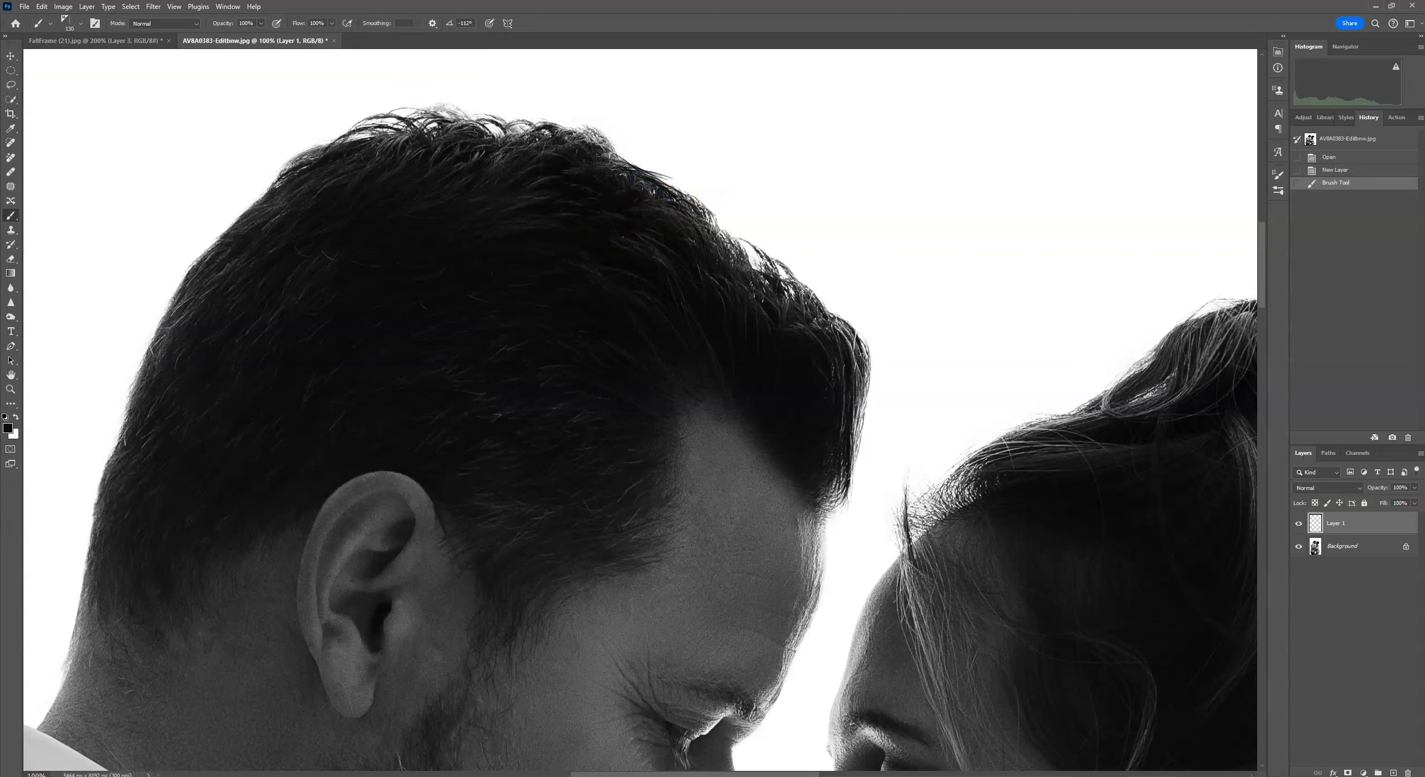
pyautogui.click(67, 22)
pyautogui.click(24, 77)
pyautogui.click(665, 191)
pyautogui.click(649, 175)
pyautogui.click(643, 187)
pyautogui.click(675, 188)
pyautogui.click(670, 184)
pyautogui.click(668, 178)
pyautogui.click(641, 165)
pyautogui.click(626, 158)
pyautogui.click(620, 153)
pyautogui.click(616, 151)
pyautogui.click(703, 200)
pyautogui.click(710, 209)
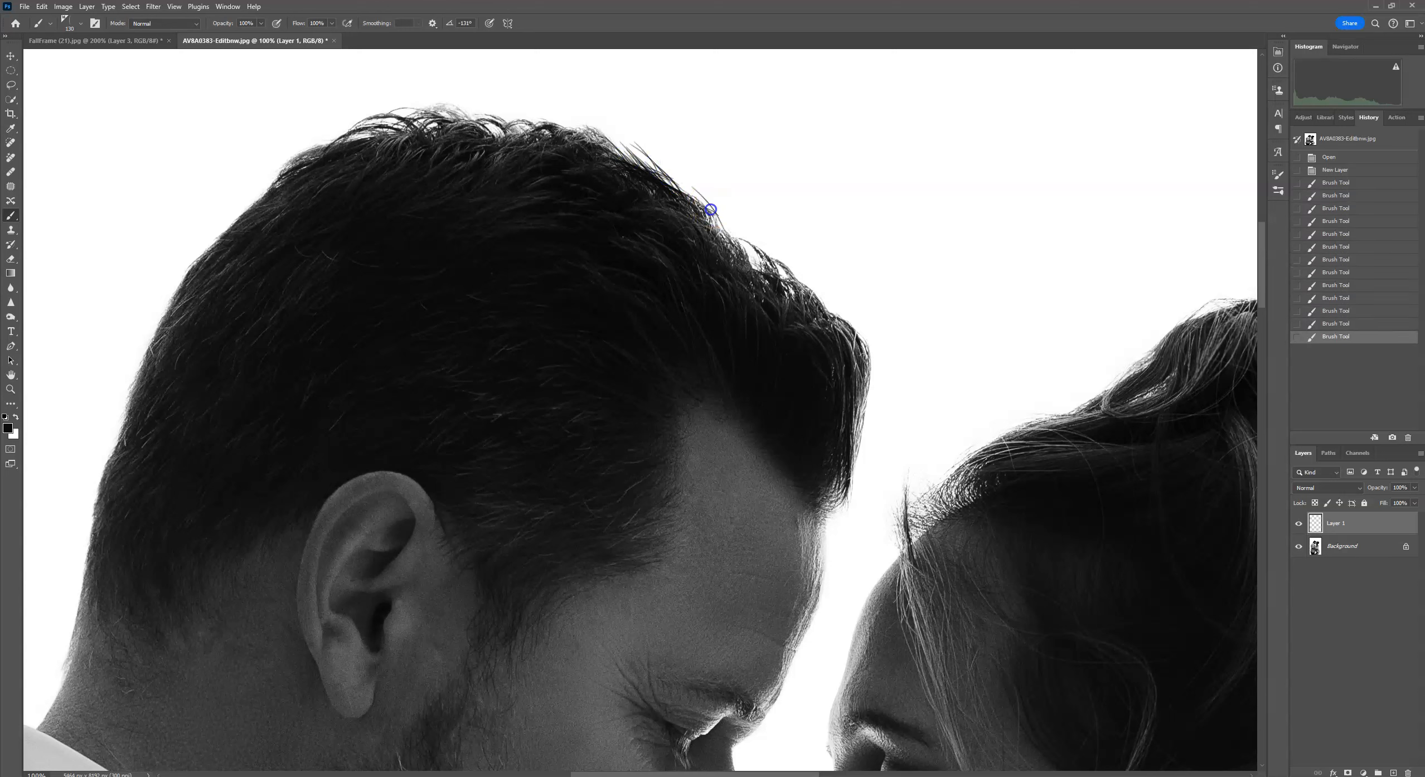
pyautogui.click(706, 217)
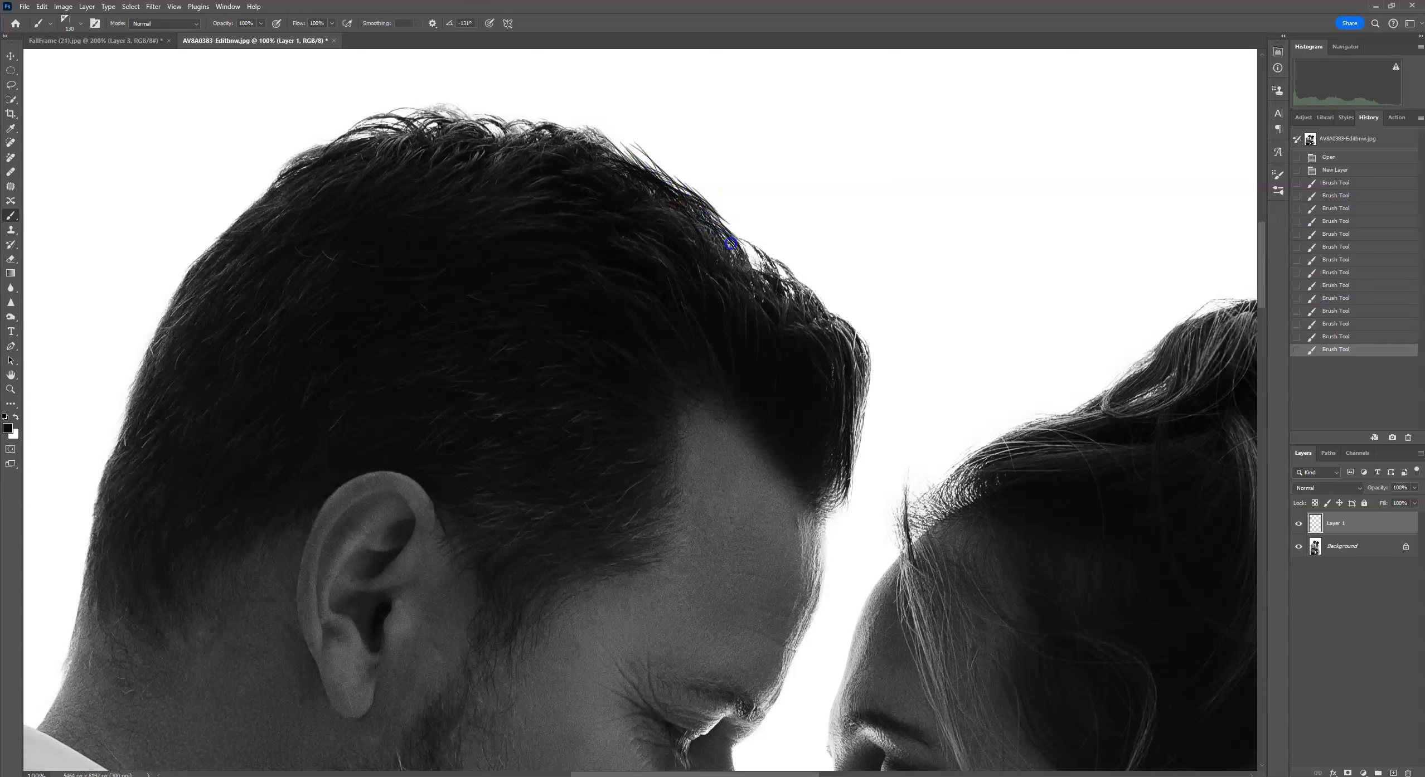
pyautogui.click(748, 260)
pyautogui.click(641, 166)
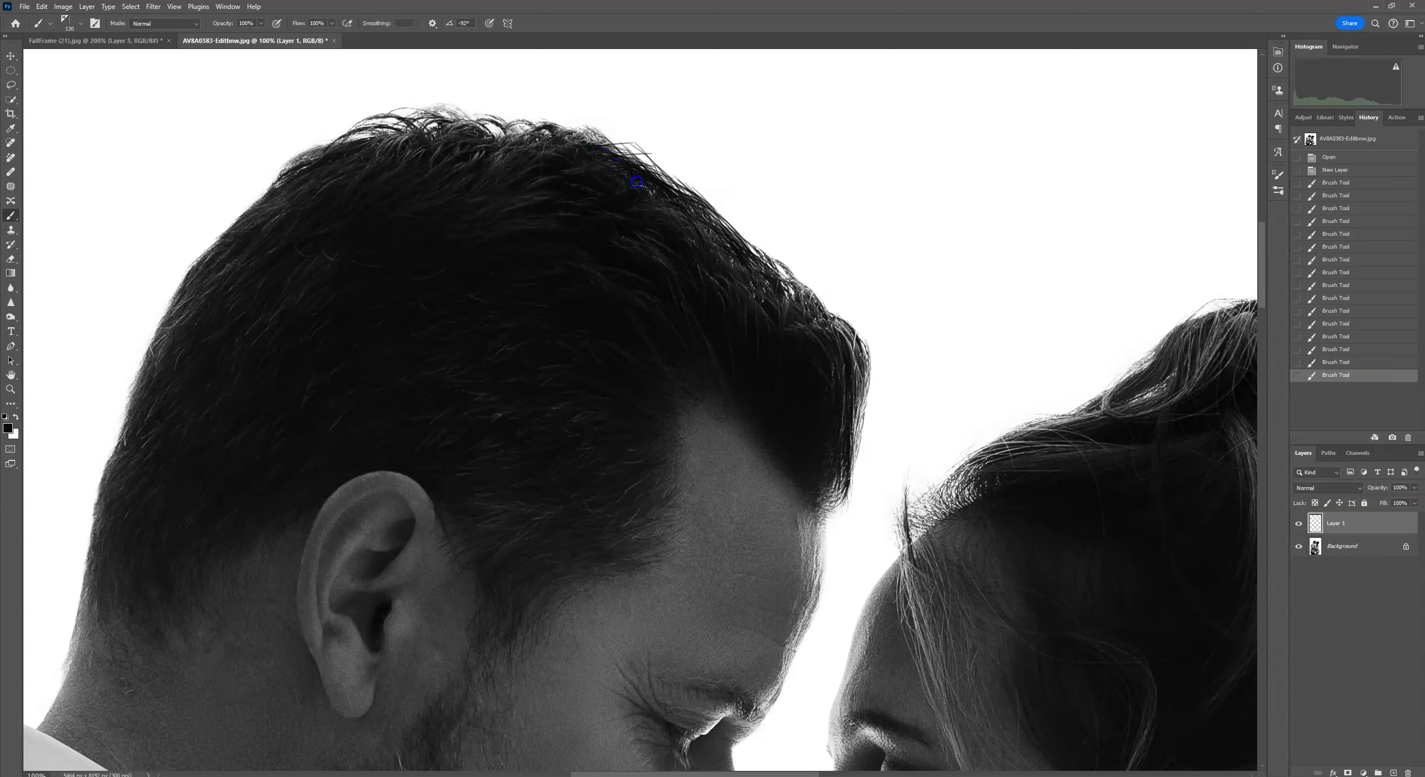
# Pick the BristleCurl brush, set its size to 511 px, reduce it, and stamp strands over the woman's upswept hair.
pyautogui.moveTo(713, 267)
pyautogui.mouseDown()
pyautogui.moveTo(668, 200)
pyautogui.moveTo(576, 306)
pyautogui.mouseUp()
pyautogui.moveTo(1044, 341); pyautogui.dragTo(432, 299)
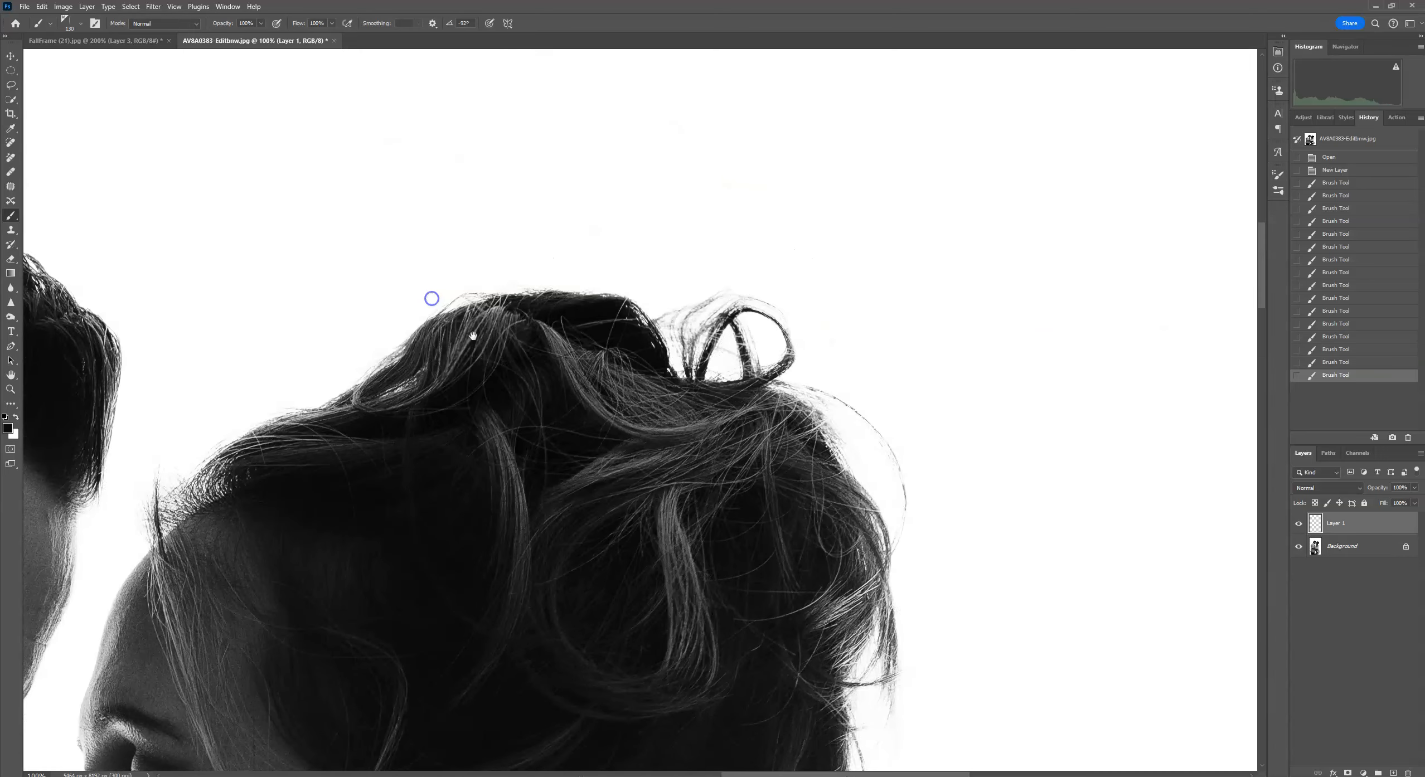
pyautogui.click(75, 29)
pyautogui.click(308, 272)
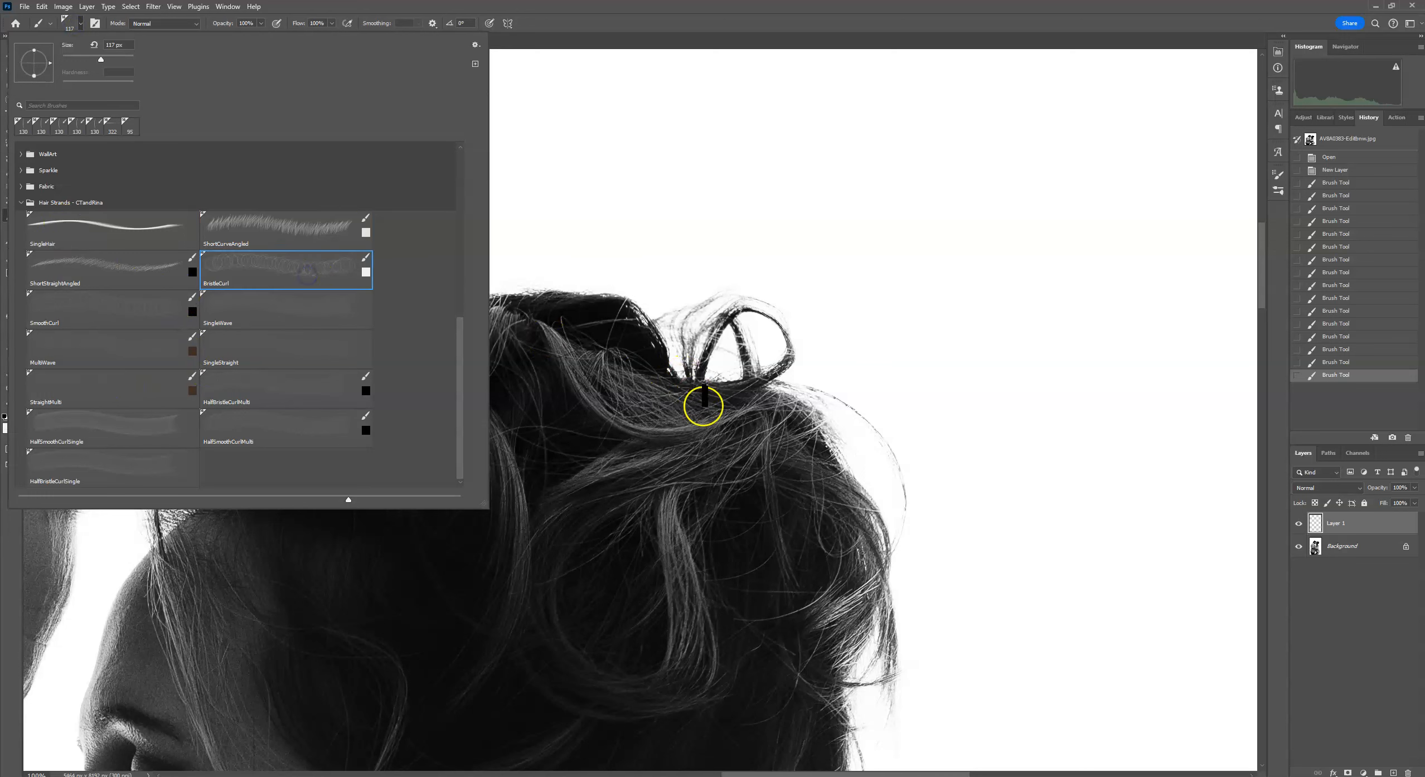
pyautogui.click(129, 59)
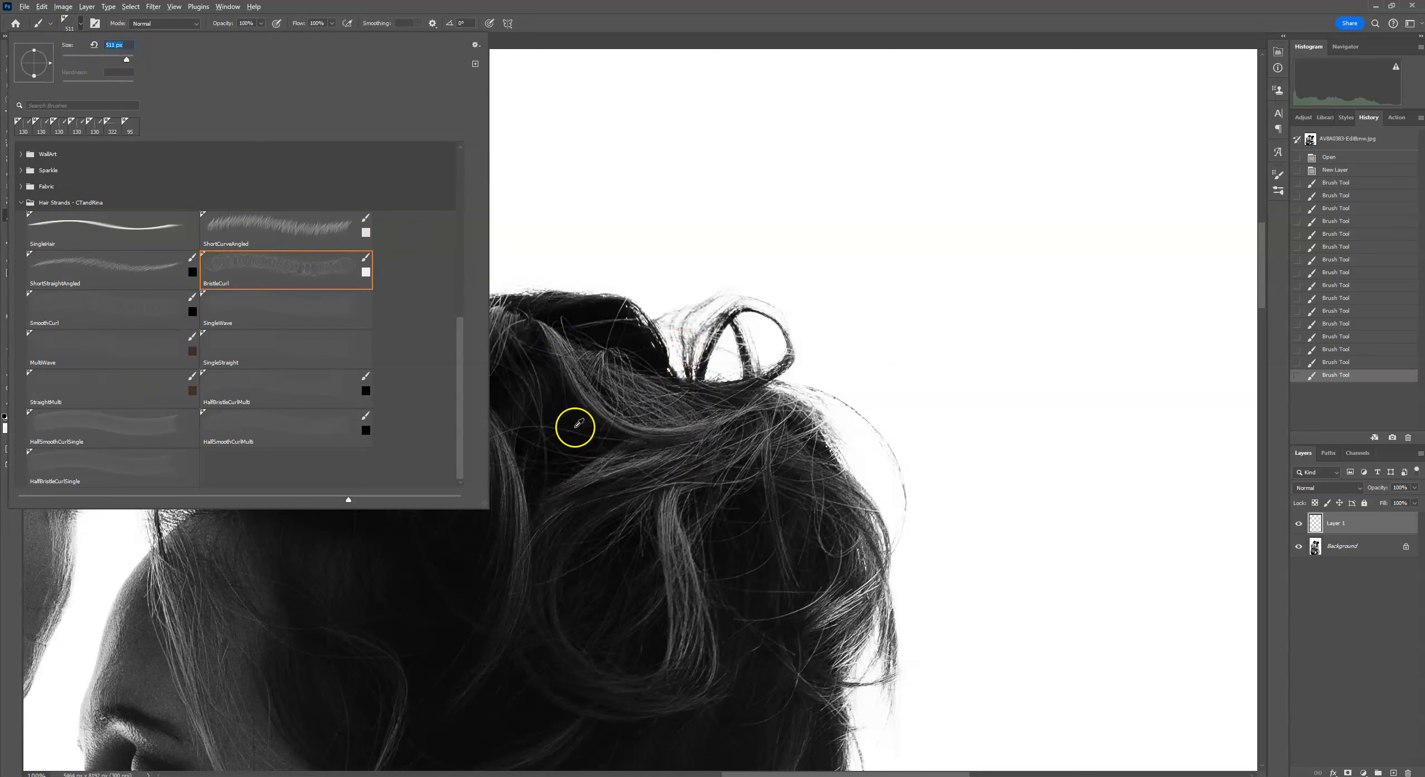
pyautogui.click(619, 343)
pyautogui.click(693, 412)
pyautogui.press('[')
pyautogui.press('[')
pyautogui.press('[')
pyautogui.click(719, 365)
pyautogui.click(720, 416)
pyautogui.click(812, 438)
pyautogui.click(824, 489)
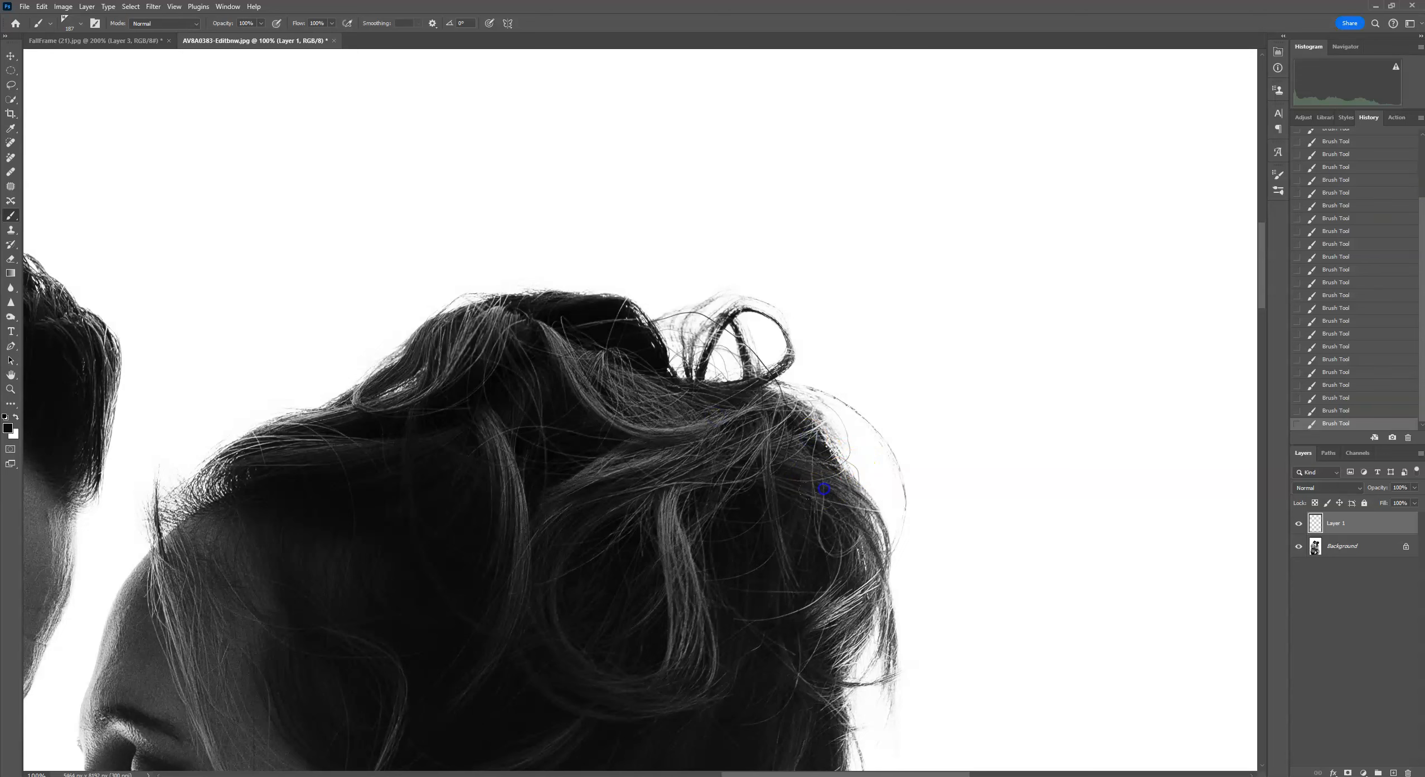
# Add a layer mask to Layer 1 and paint on it with a soft round brush along the man's hair top.
pyautogui.moveTo(484, 486); pyautogui.dragTo(1008, 474)
pyautogui.moveTo(635, 285); pyautogui.dragTo(977, 476)
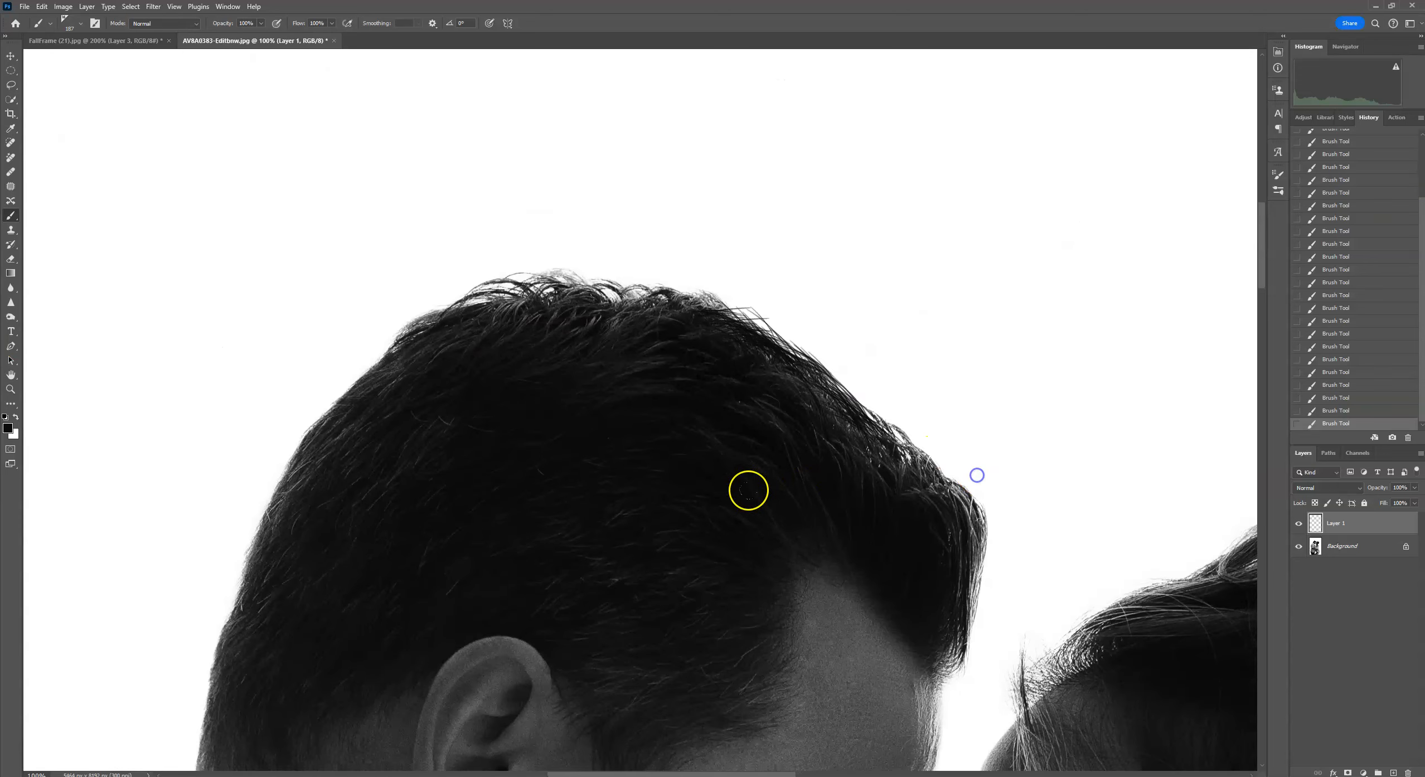
pyautogui.click(1347, 773)
pyautogui.click(76, 26)
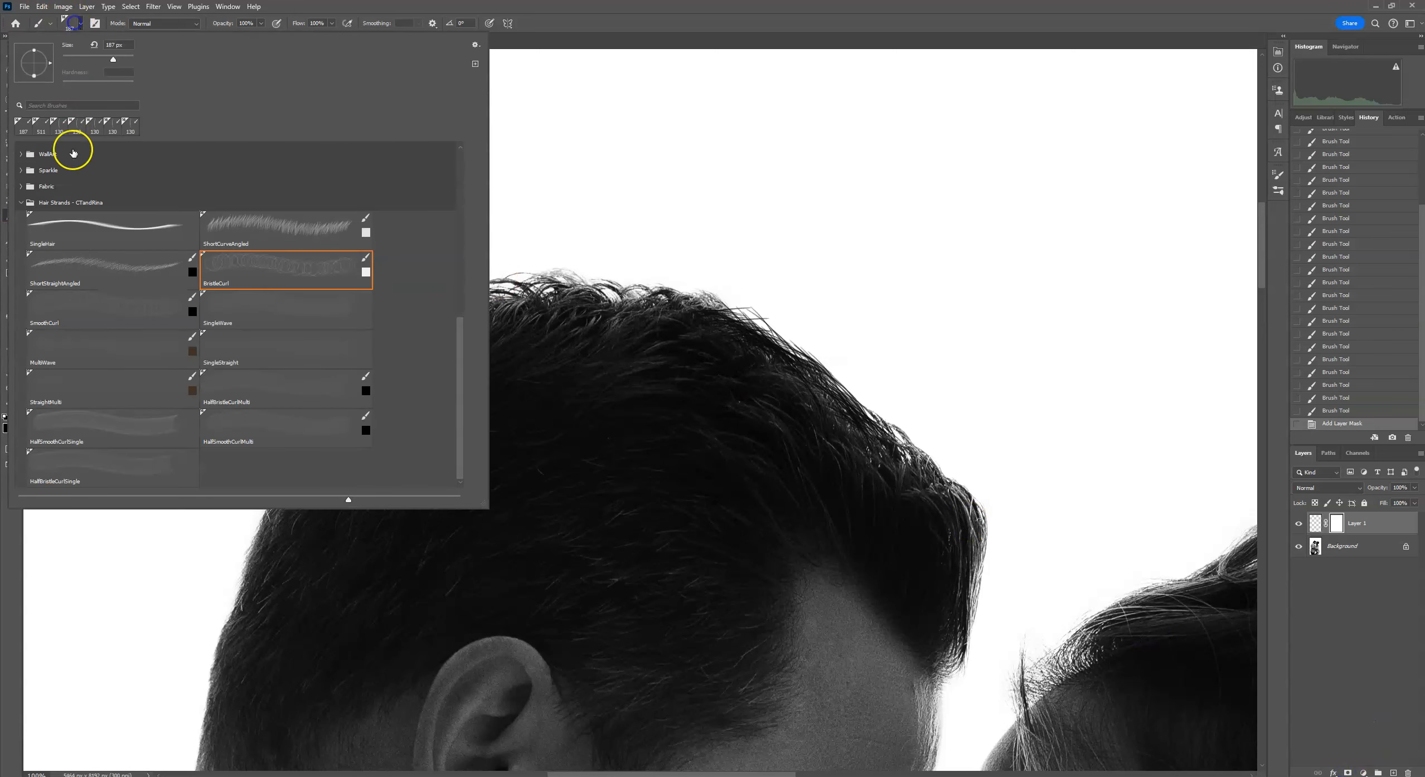
pyautogui.moveTo(461, 351); pyautogui.dragTo(477, 160)
pyautogui.click(165, 185)
pyautogui.click(764, 263)
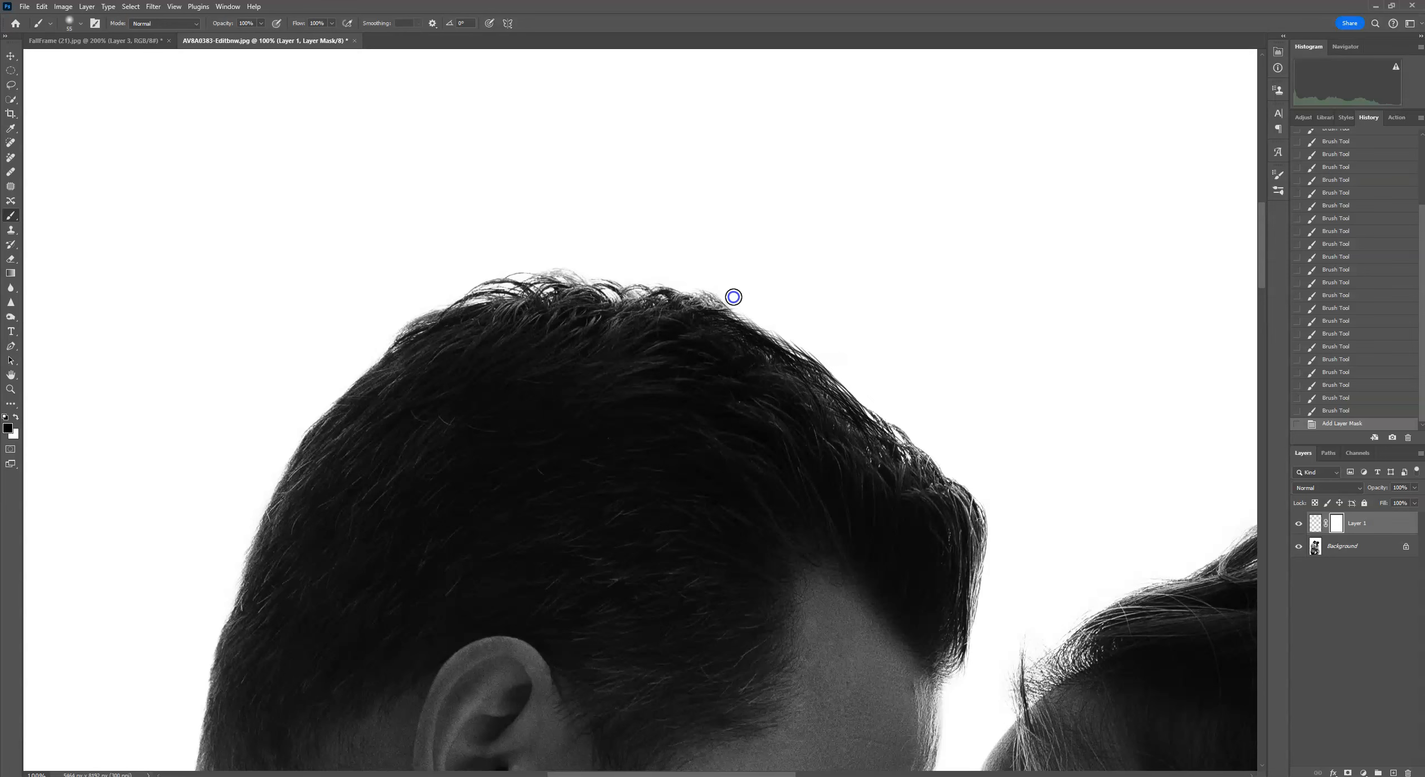
pyautogui.scroll(-4, 870, 363)
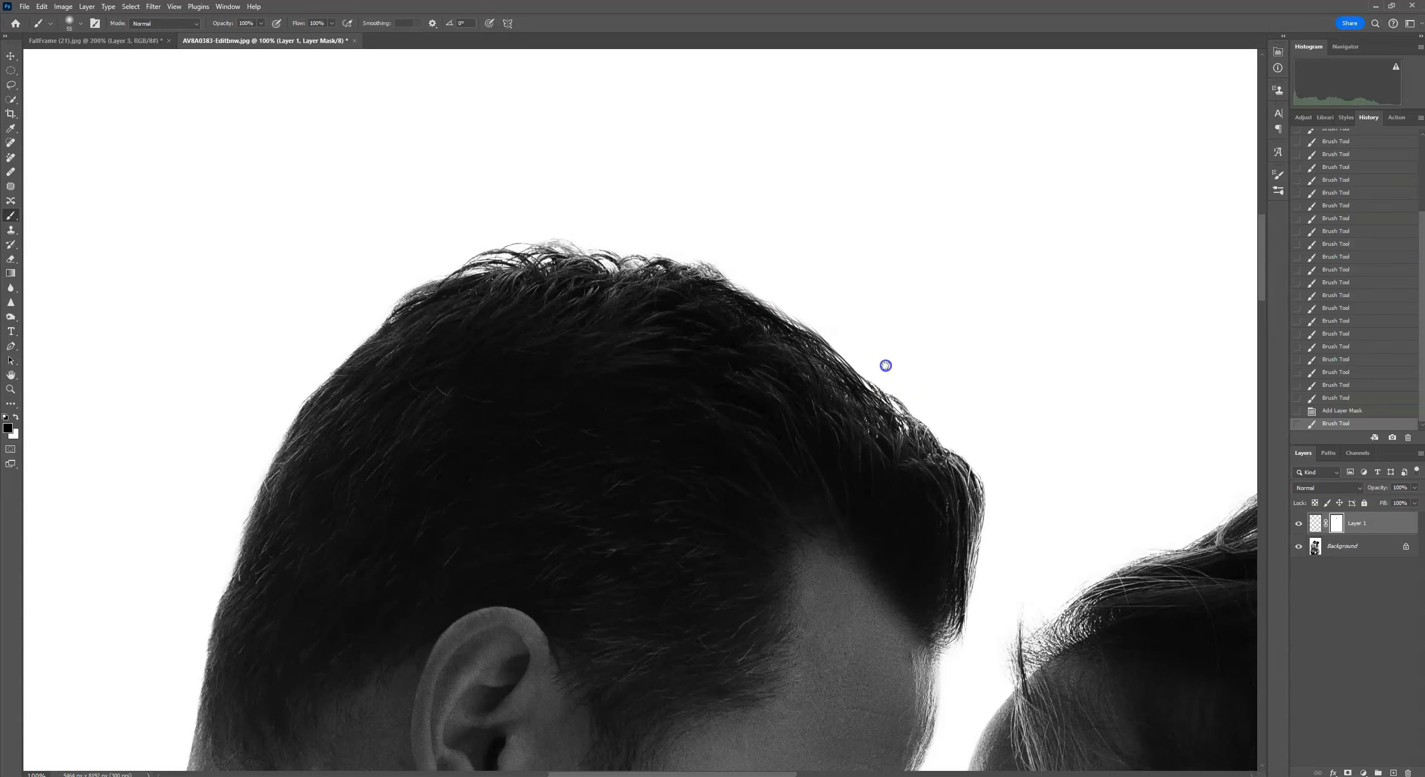
pyautogui.click(796, 228)
pyautogui.click(1076, 226)
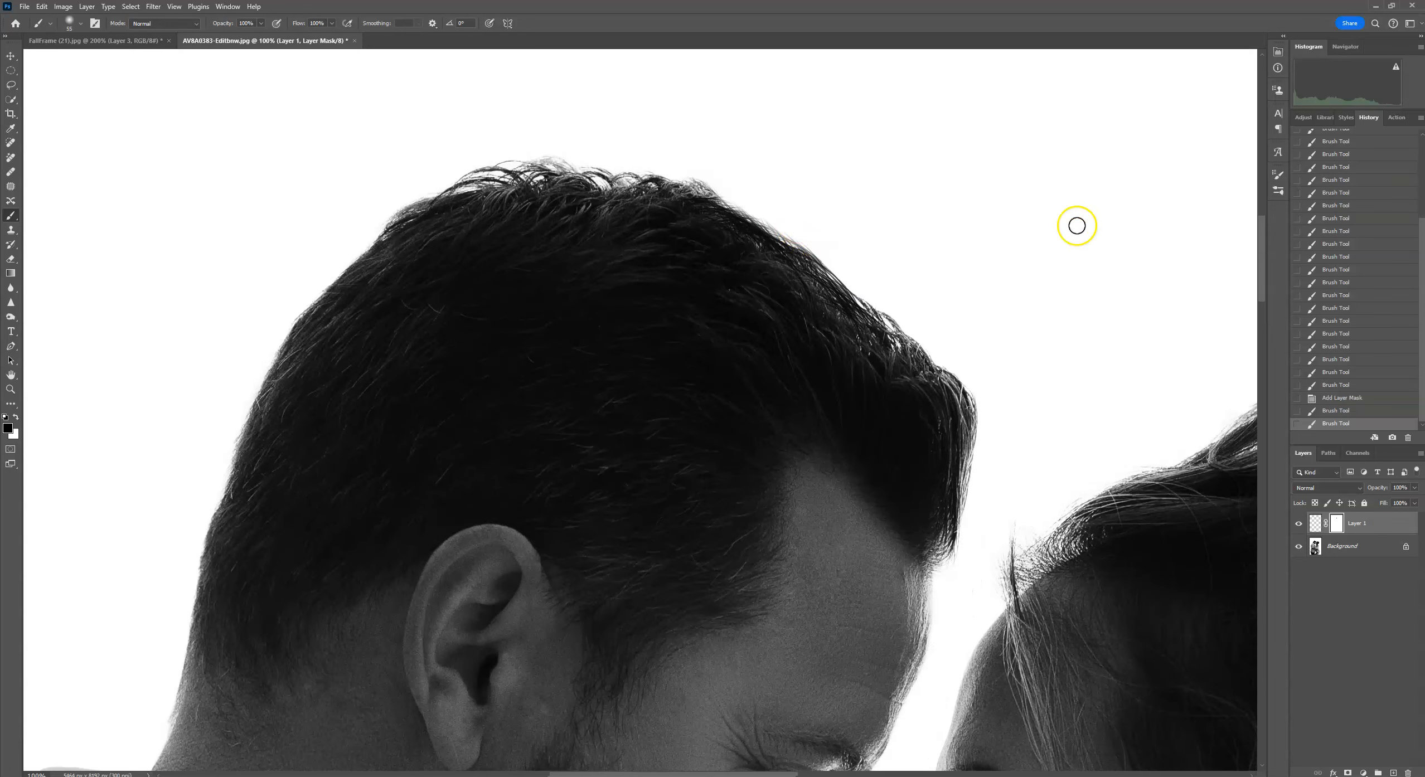
# Switch between the FallFrame composite and the couple portrait to compare them.
pyautogui.scroll(-6, 1077, 226)
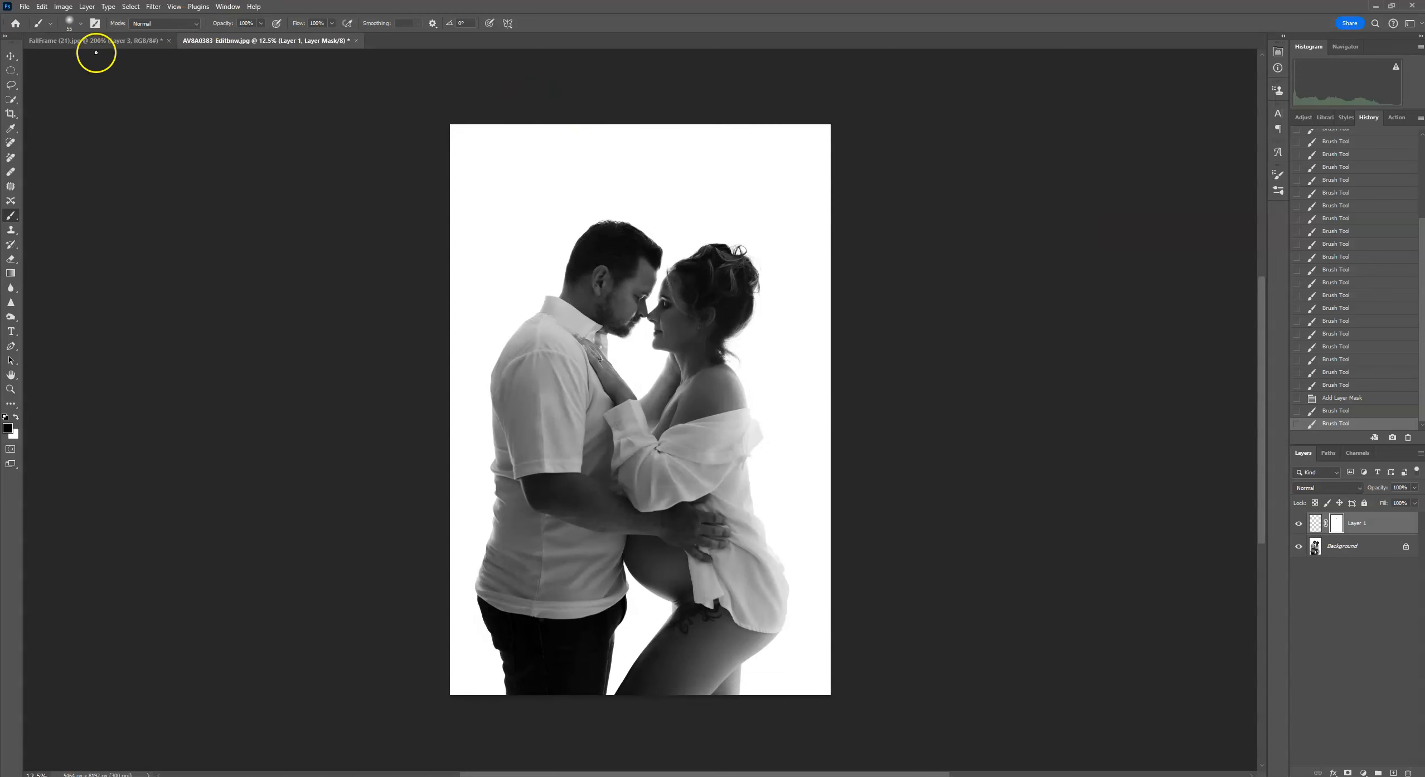
pyautogui.click(96, 41)
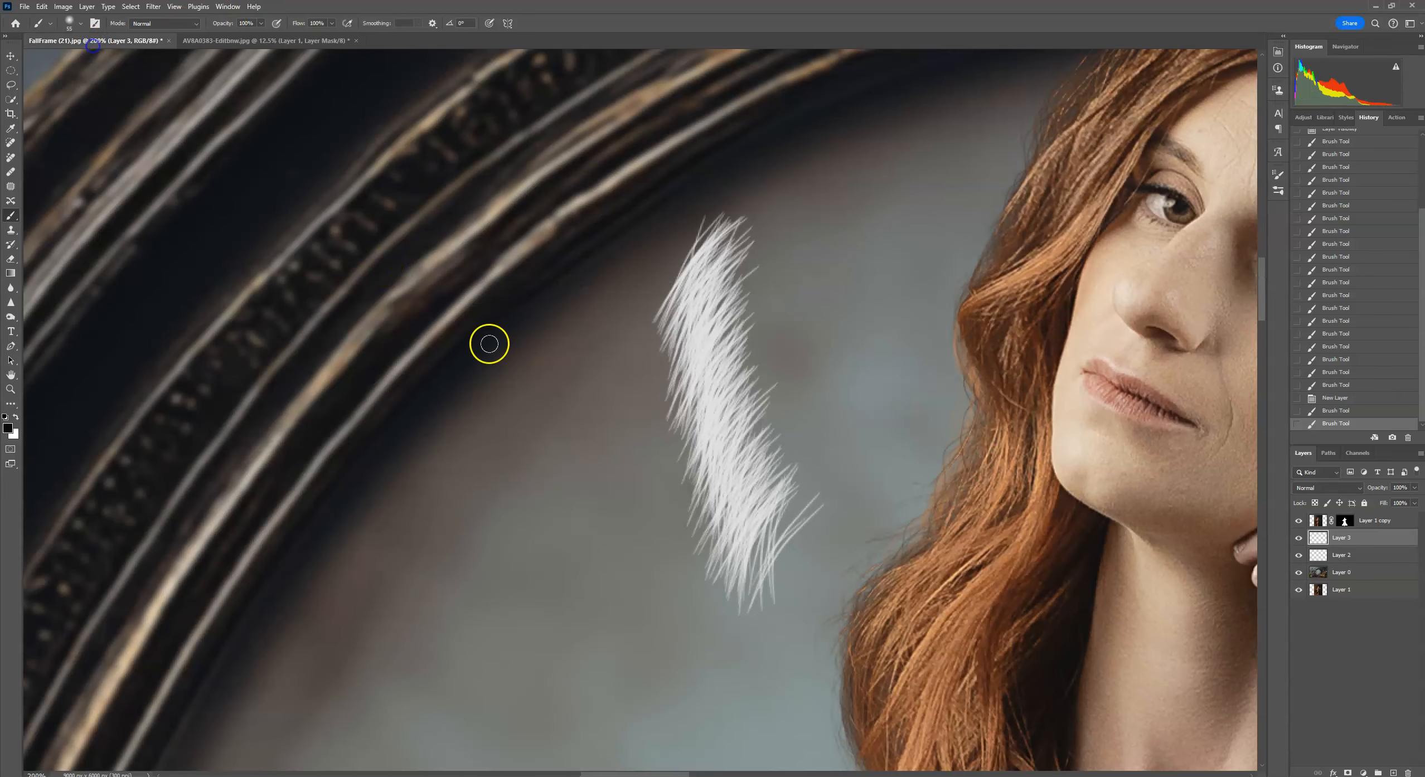
pyautogui.click(255, 41)
pyautogui.scroll(7, 756, 299)
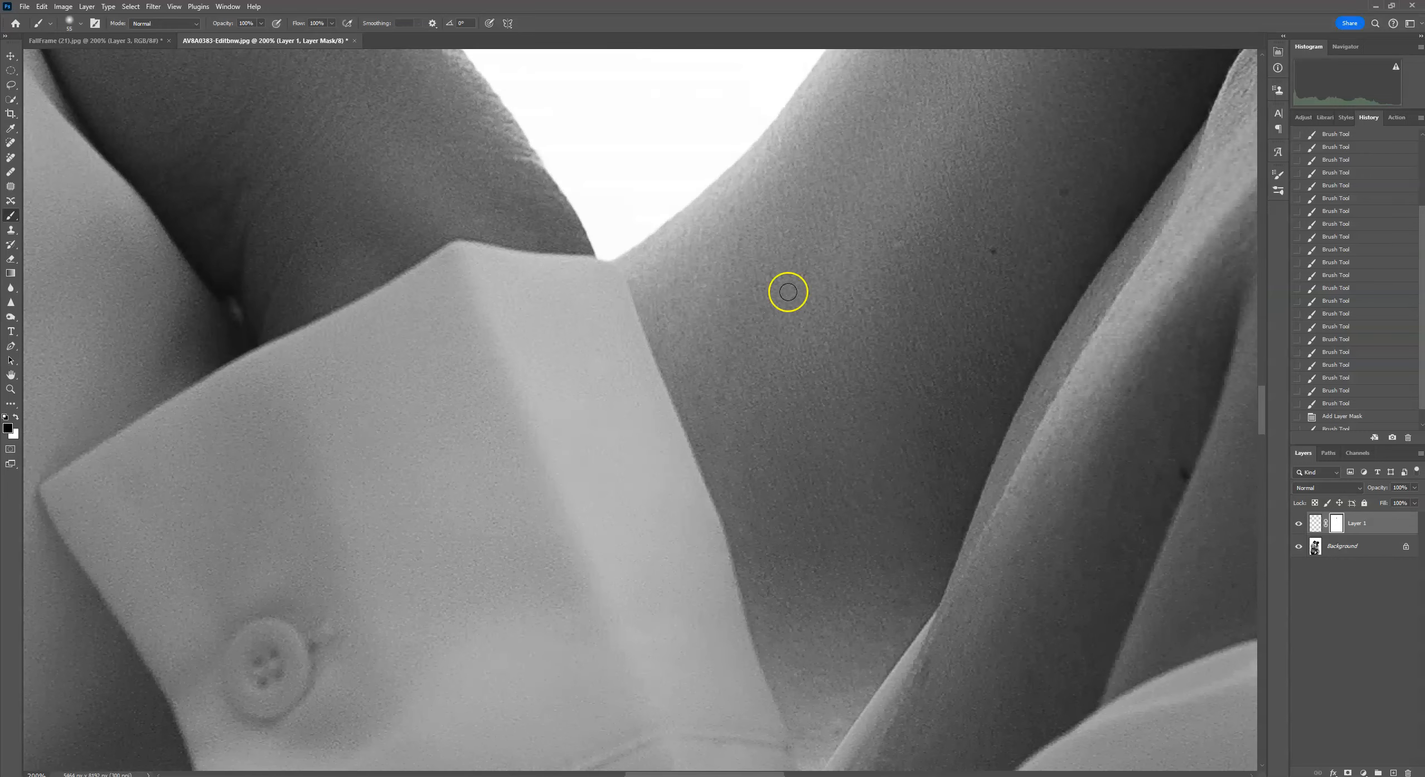
# Inspect the man's beard edge up close in the couple portrait, then switch to the FallFrame composite.
pyautogui.moveTo(703, 251); pyautogui.dragTo(758, 599)
pyautogui.moveTo(652, 242); pyautogui.dragTo(759, 472)
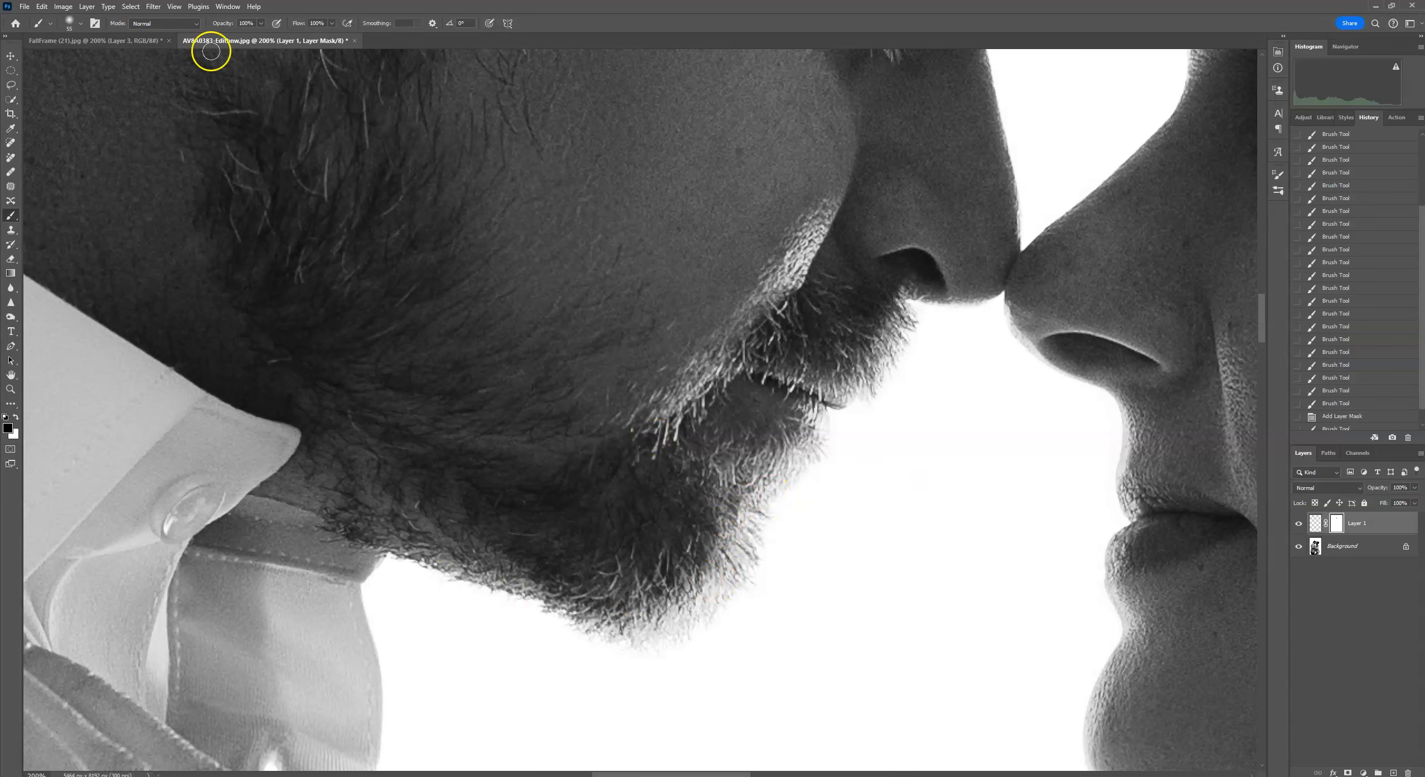
pyautogui.click(80, 22)
pyautogui.moveTo(469, 255)
pyautogui.mouseDown()
pyautogui.moveTo(461, 239)
pyautogui.moveTo(472, 517)
pyautogui.mouseUp()
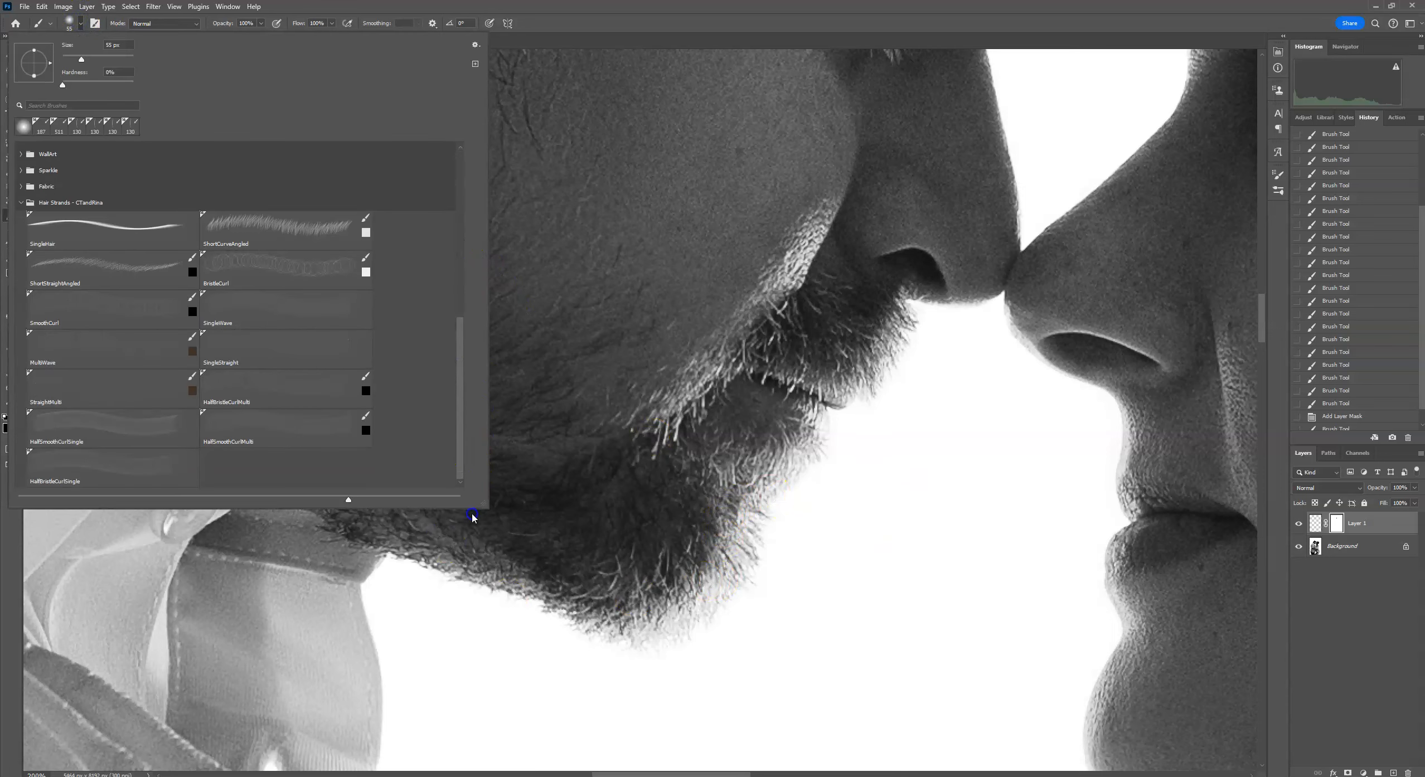
pyautogui.click(275, 239)
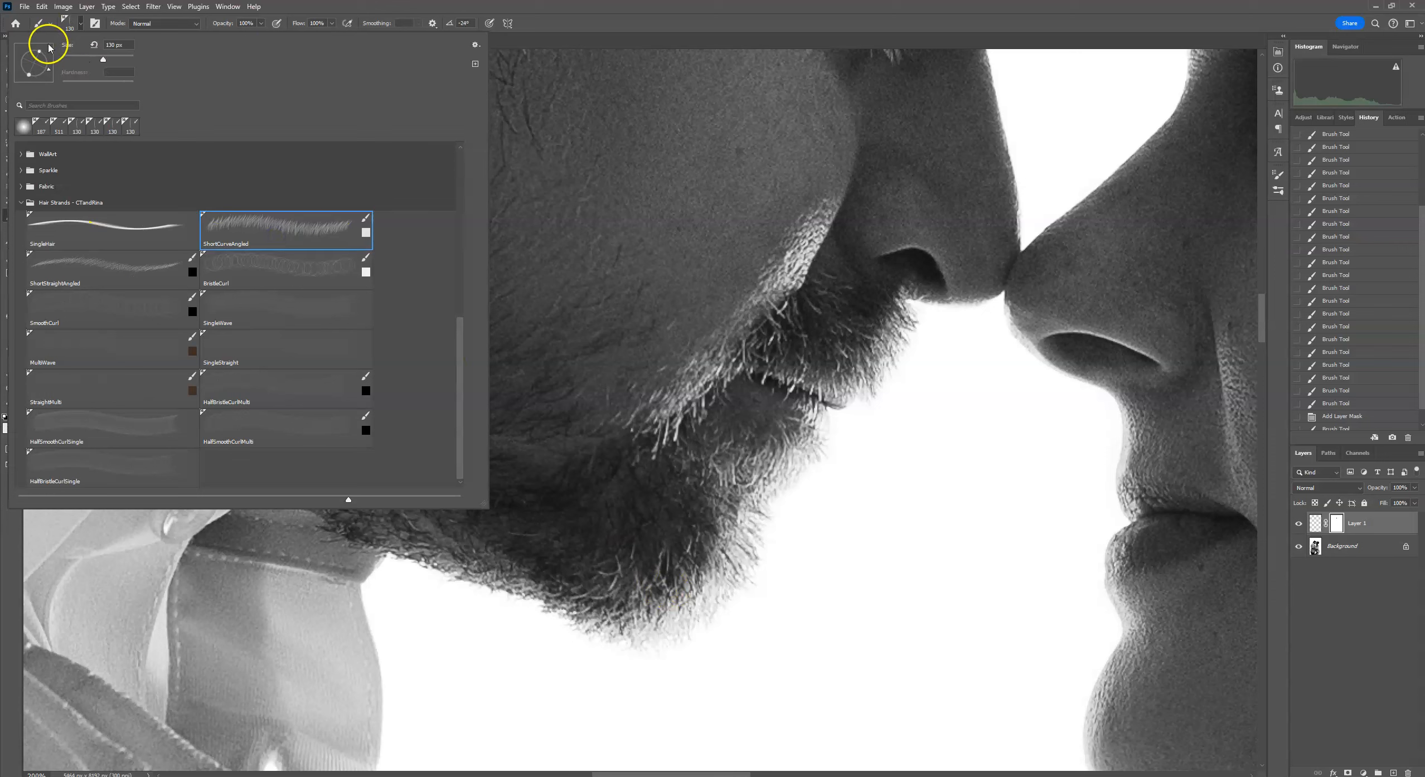
pyautogui.click(604, 26)
pyautogui.click(135, 43)
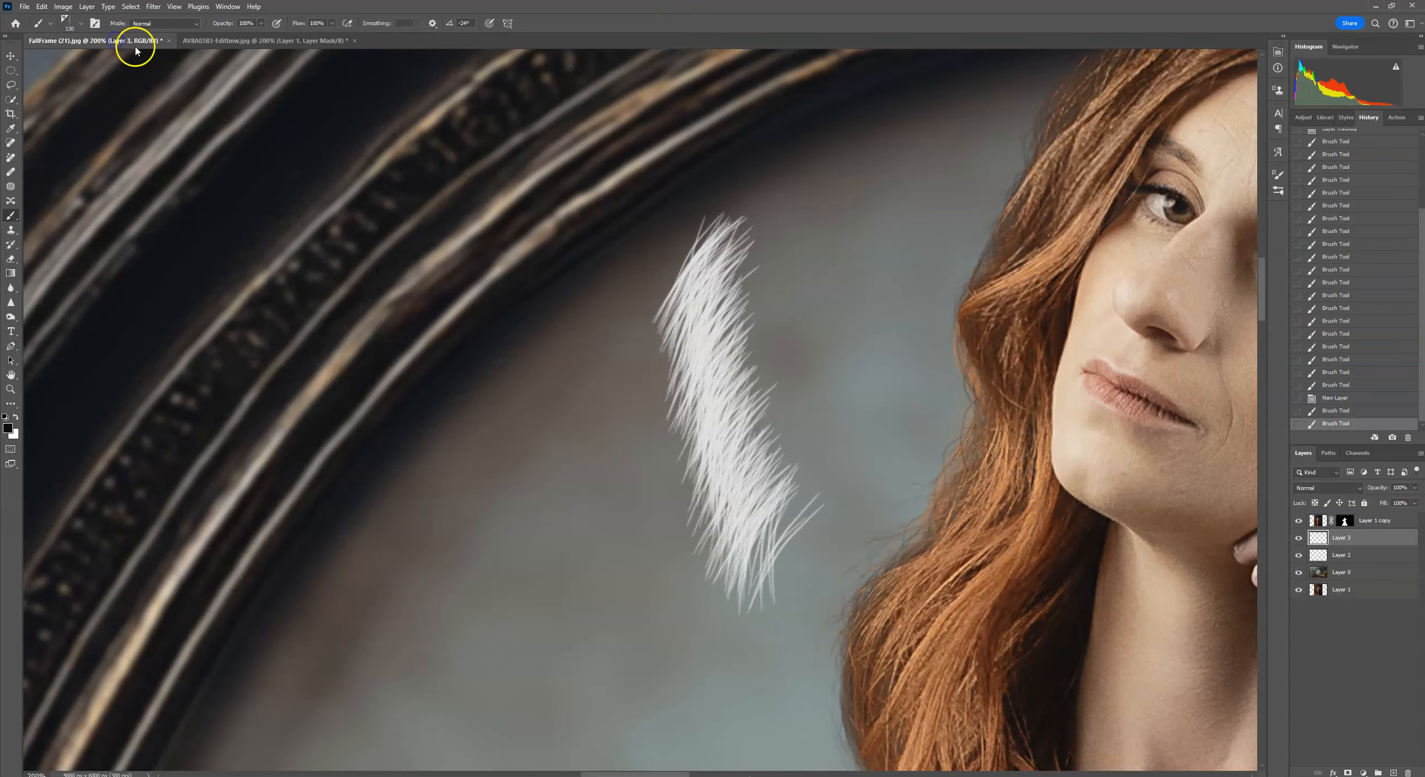
# Stamp test strands on the background beside the woman with the ShortStraightAngled and BristleCurl brushes.
pyautogui.click(81, 26)
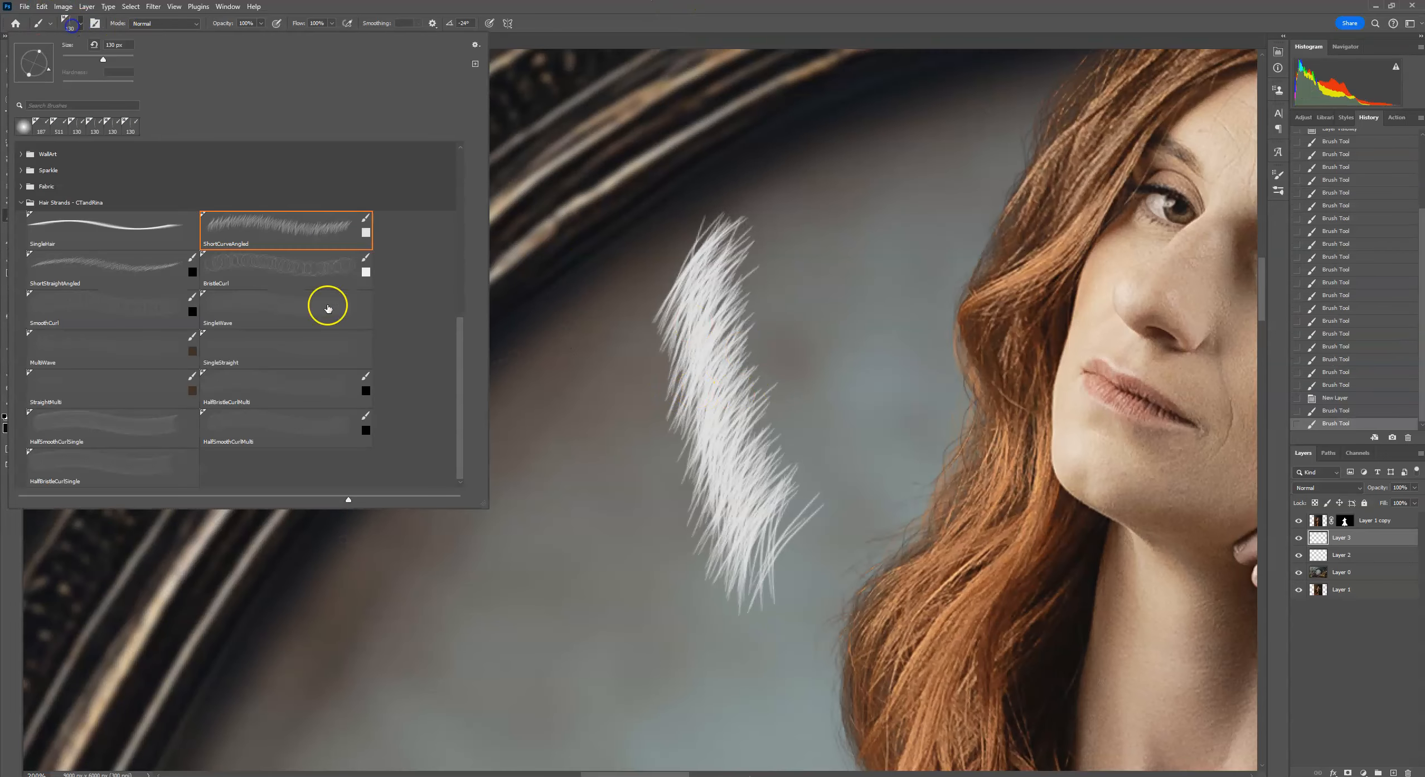
pyautogui.click(106, 266)
pyautogui.click(579, 443)
pyautogui.moveTo(552, 424); pyautogui.dragTo(558, 537)
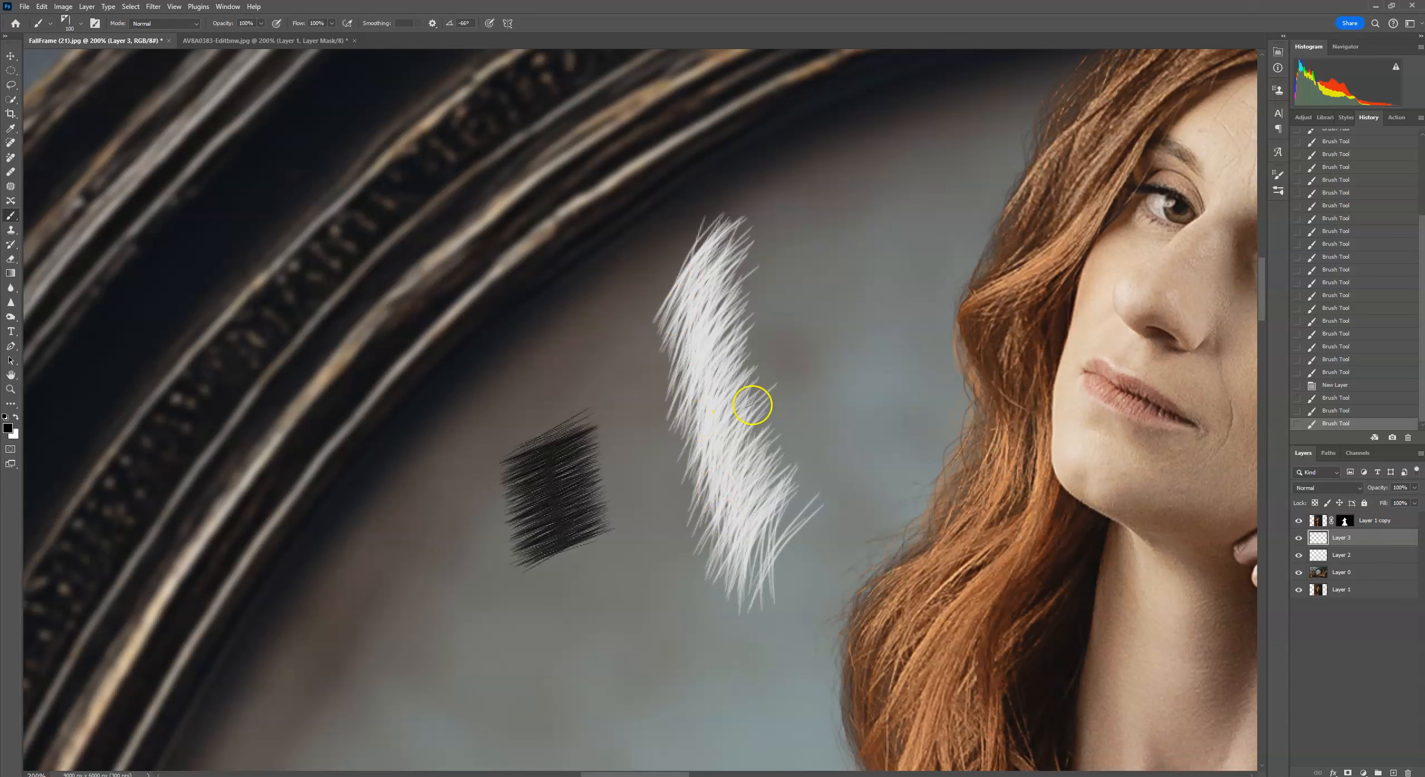
pyautogui.moveTo(601, 563)
pyautogui.mouseDown()
pyautogui.moveTo(572, 495)
pyautogui.moveTo(592, 597)
pyautogui.moveTo(575, 539)
pyautogui.mouseUp()
pyautogui.click(65, 24)
pyautogui.click(290, 270)
pyautogui.click(449, 520)
pyautogui.moveTo(461, 590)
pyautogui.mouseDown()
pyautogui.moveTo(439, 589)
pyautogui.moveTo(446, 602)
pyautogui.mouseUp()
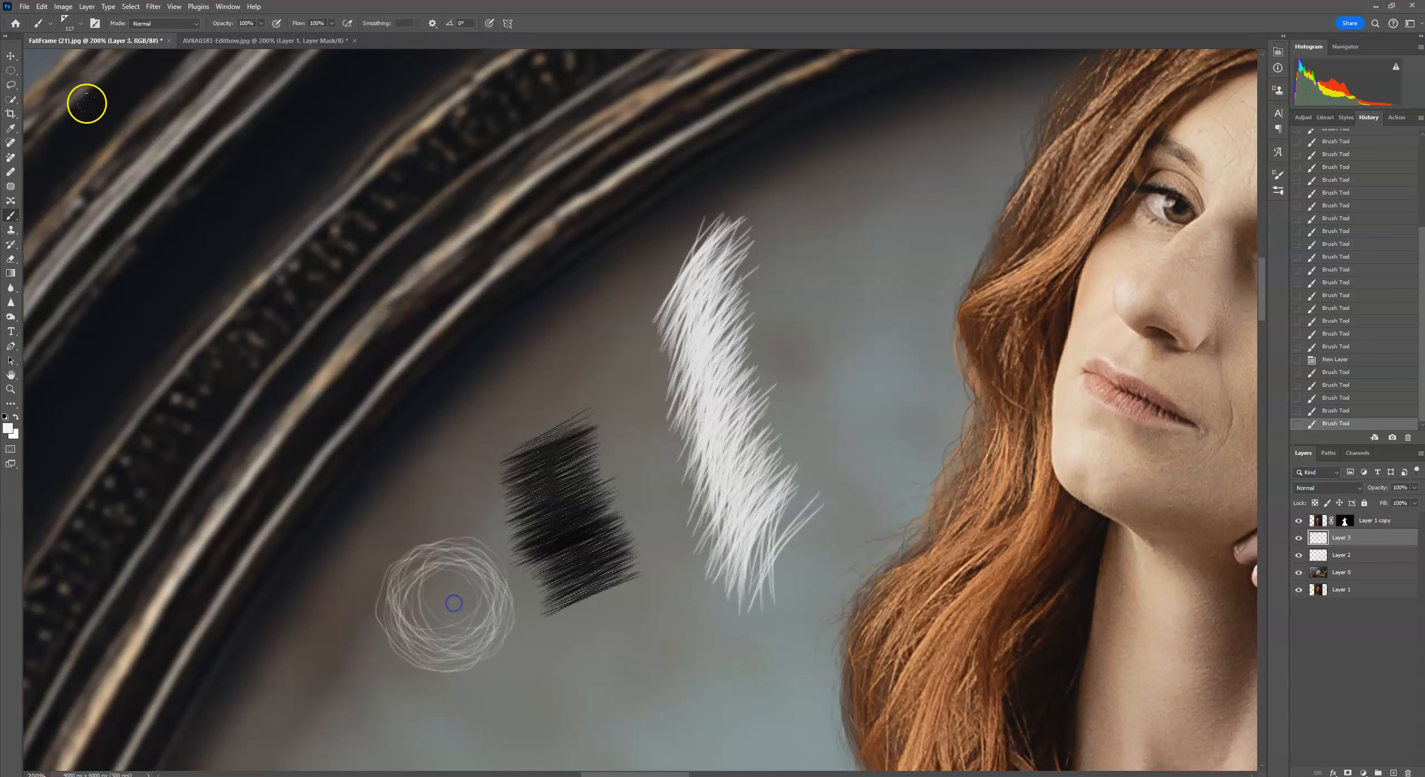
# Pick the SmoothCurl brush, resize it, and stamp test curls on the background.
pyautogui.click(72, 32)
pyautogui.click(134, 301)
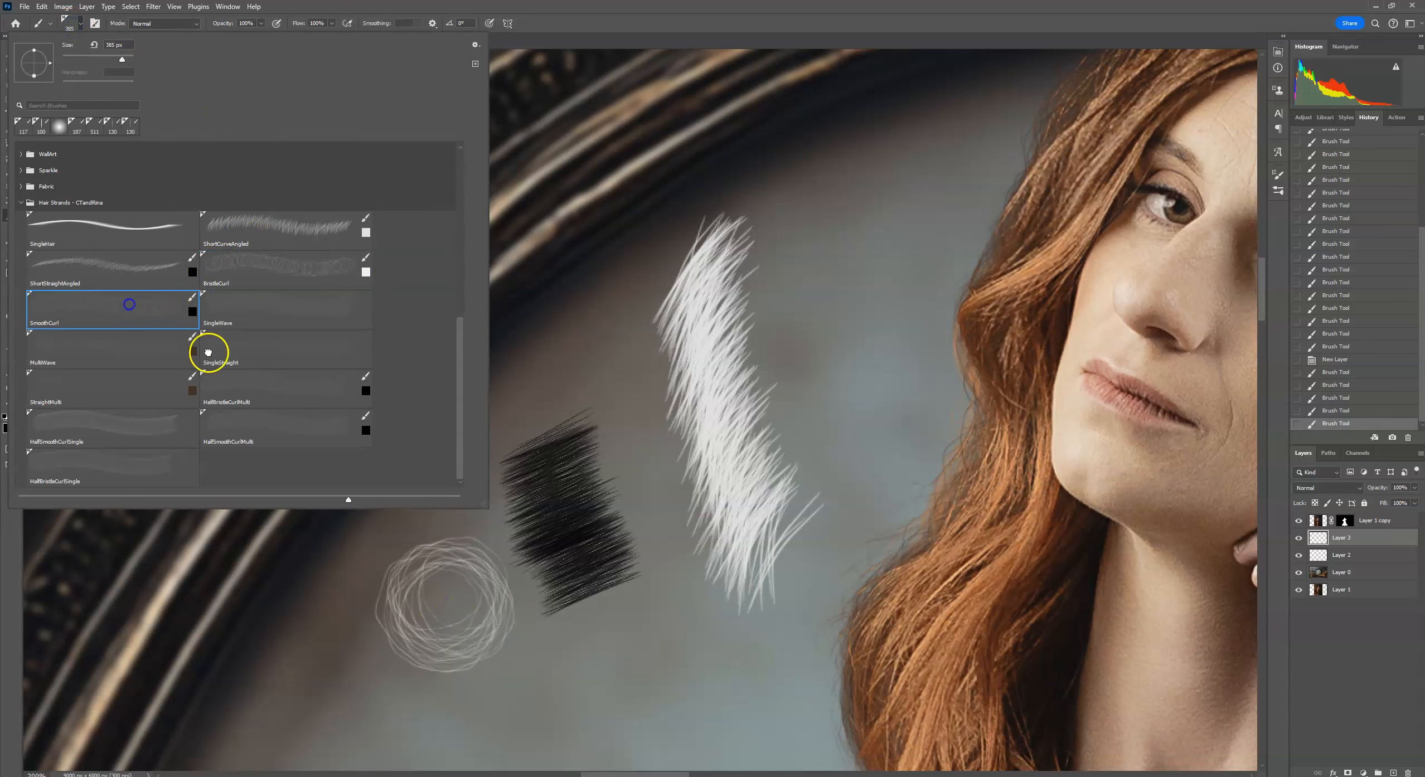
pyautogui.moveTo(122, 59)
pyautogui.mouseDown()
pyautogui.moveTo(79, 46)
pyautogui.moveTo(107, 59)
pyautogui.mouseUp()
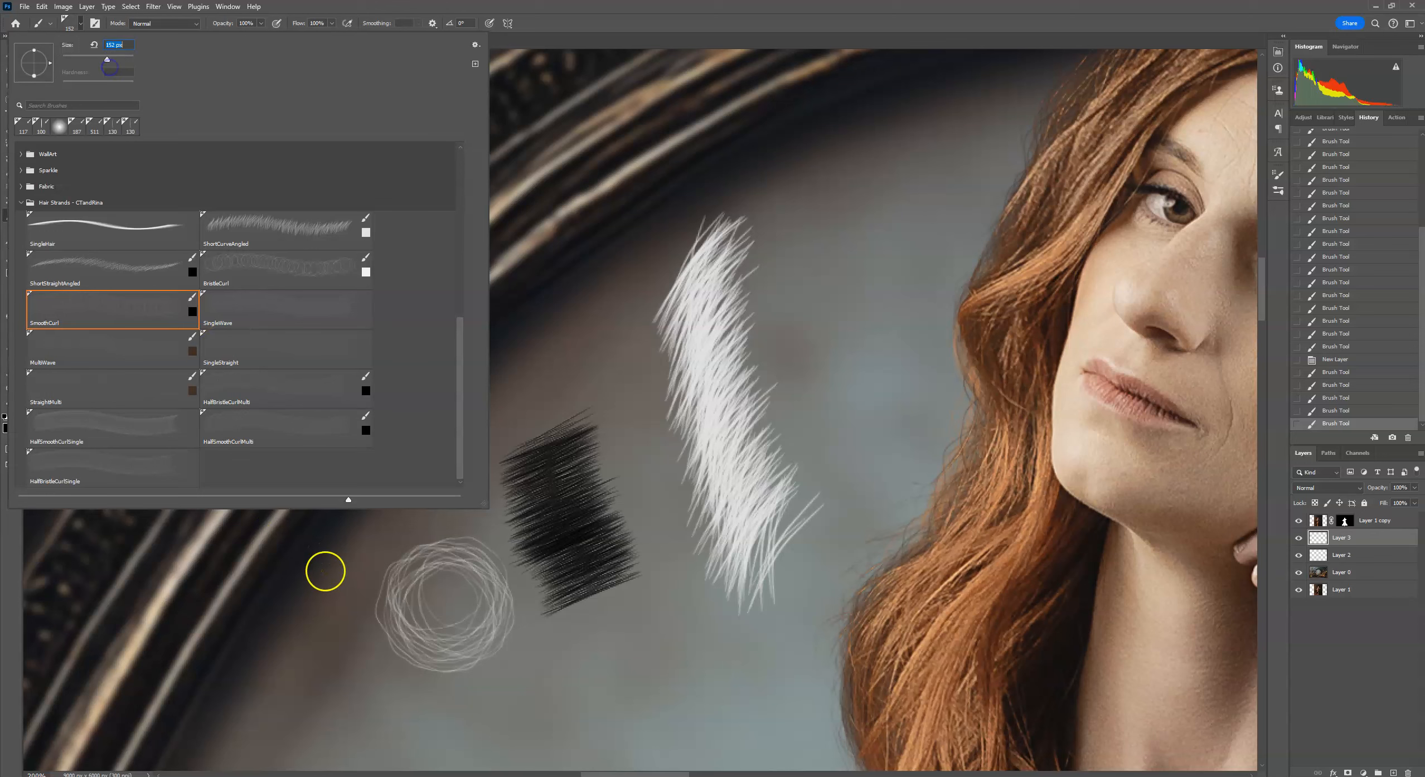
pyautogui.moveTo(107, 59); pyautogui.dragTo(115, 60)
pyautogui.click(304, 567)
pyautogui.click(296, 584)
pyautogui.moveTo(482, 315); pyautogui.dragTo(366, 72)
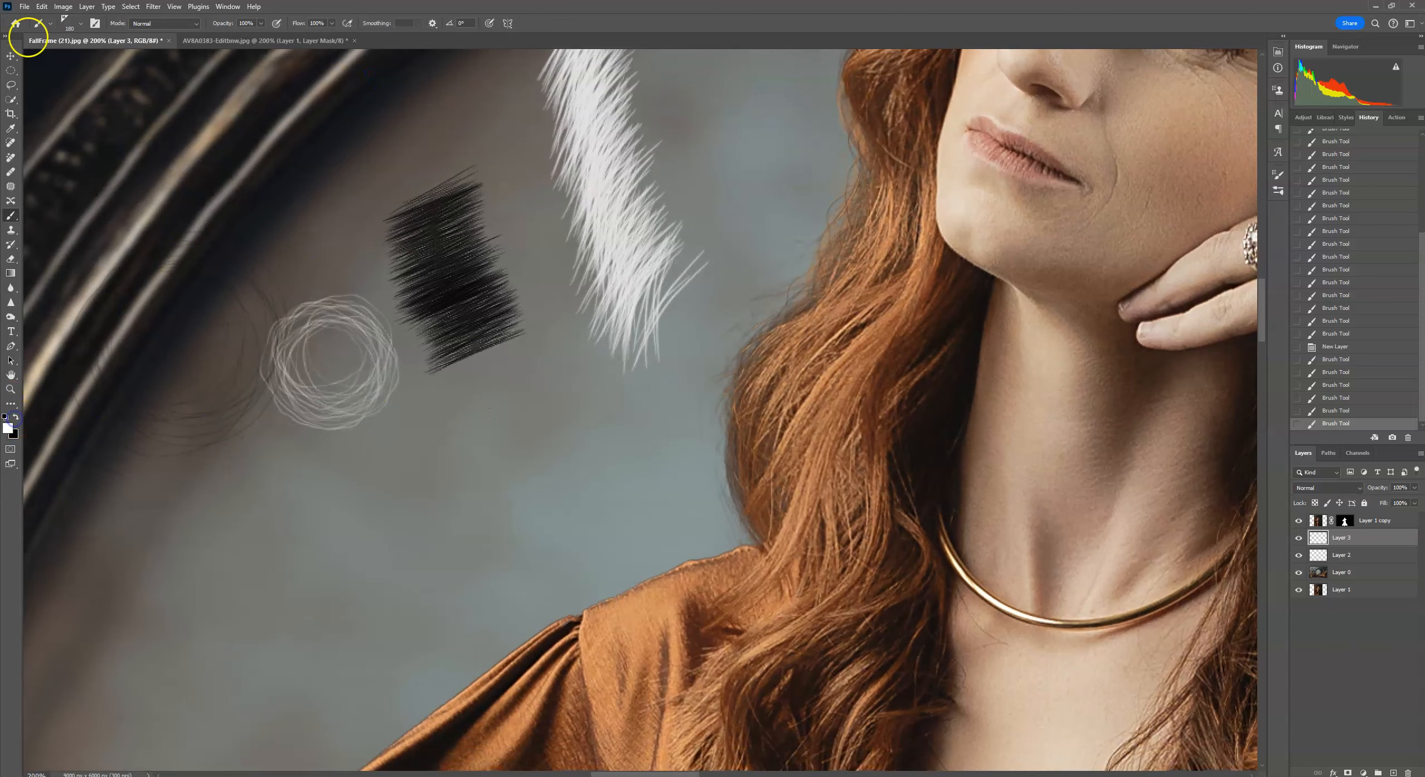
pyautogui.click(70, 26)
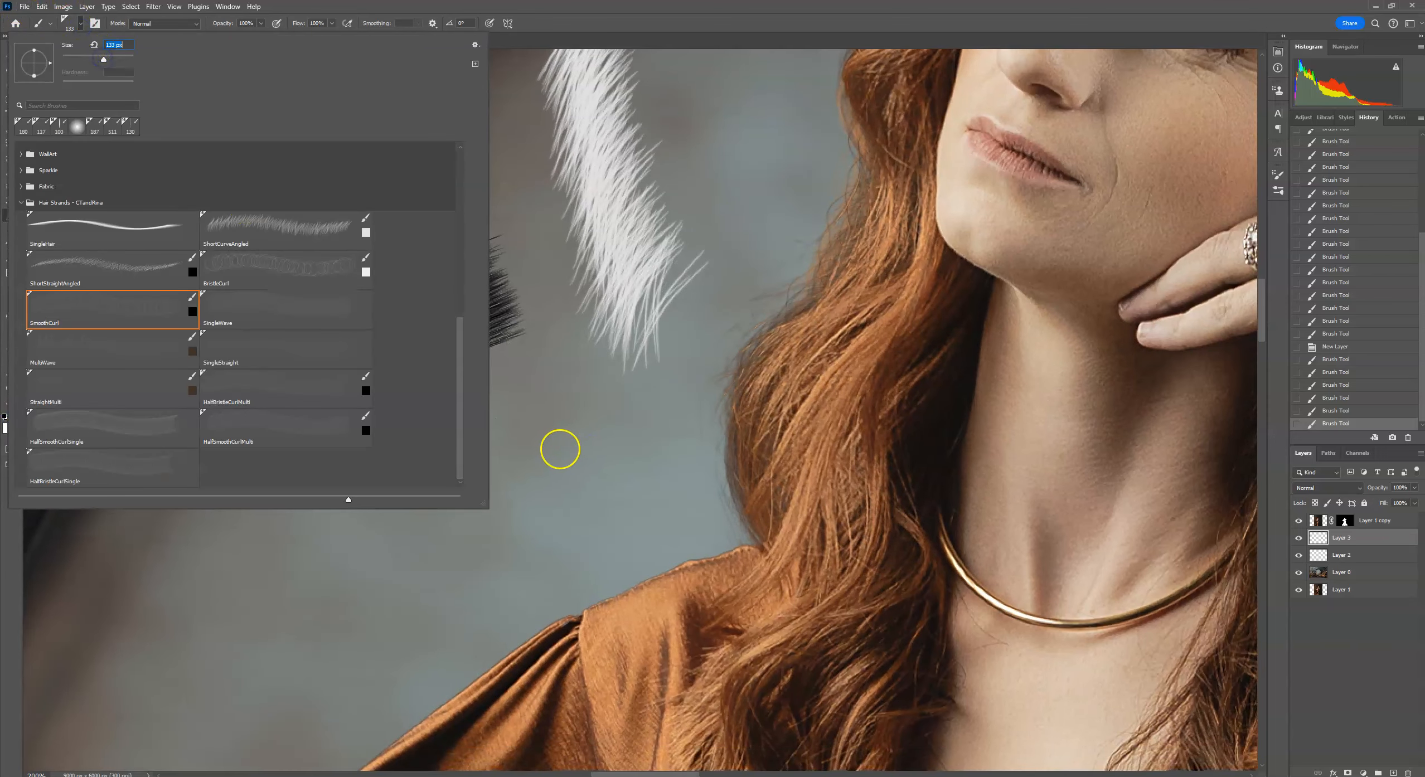
pyautogui.click(530, 403)
pyautogui.click(532, 420)
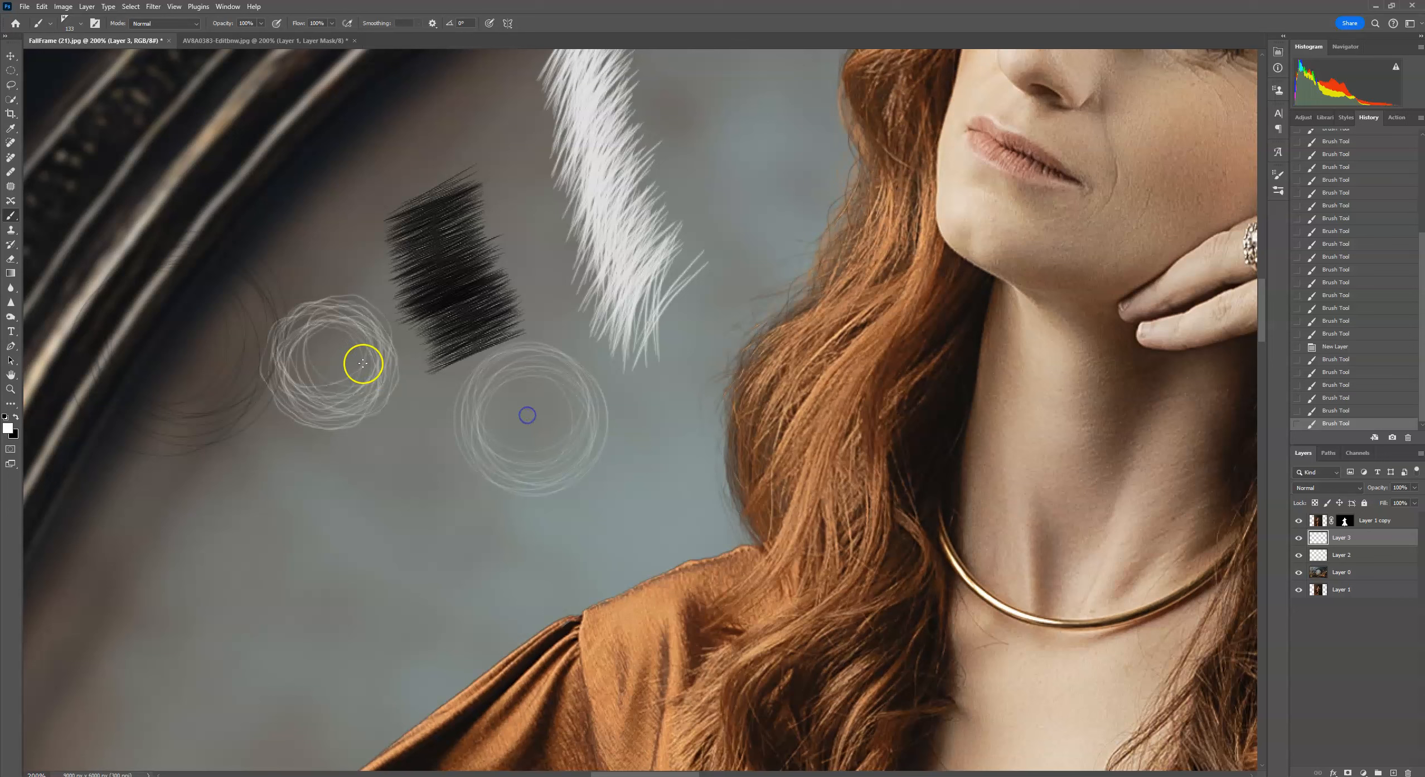
# Replace the test strand layer with new empty layers and set the SingleWave brush to 480 px.
pyautogui.moveTo(1370, 544)
pyautogui.mouseDown()
pyautogui.moveTo(1377, 719)
pyautogui.moveTo(1393, 772)
pyautogui.moveTo(1408, 773)
pyautogui.mouseUp()
pyautogui.click(1393, 773)
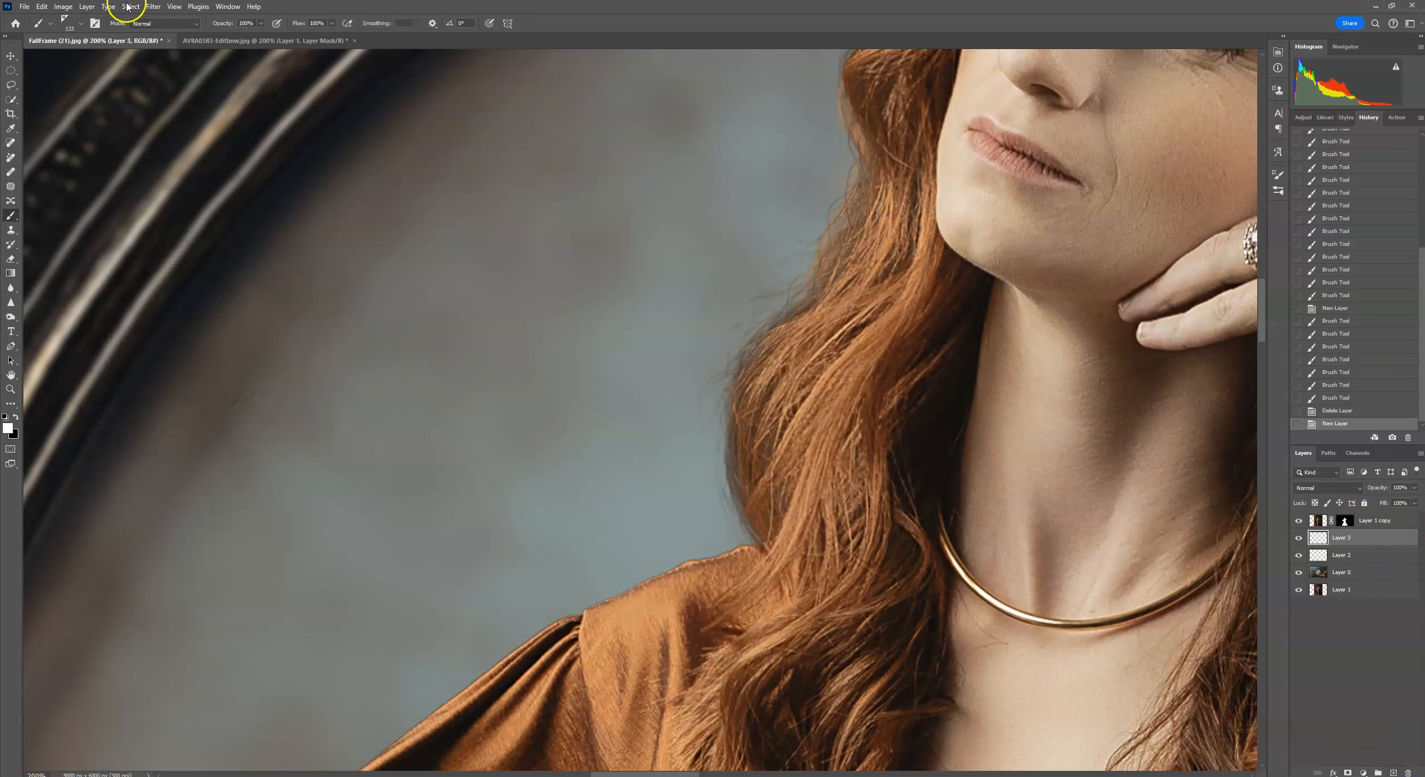
pyautogui.click(71, 32)
pyautogui.click(262, 310)
pyautogui.moveTo(130, 59)
pyautogui.mouseDown()
pyautogui.moveTo(105, 56)
pyautogui.moveTo(117, 59)
pyautogui.mouseUp()
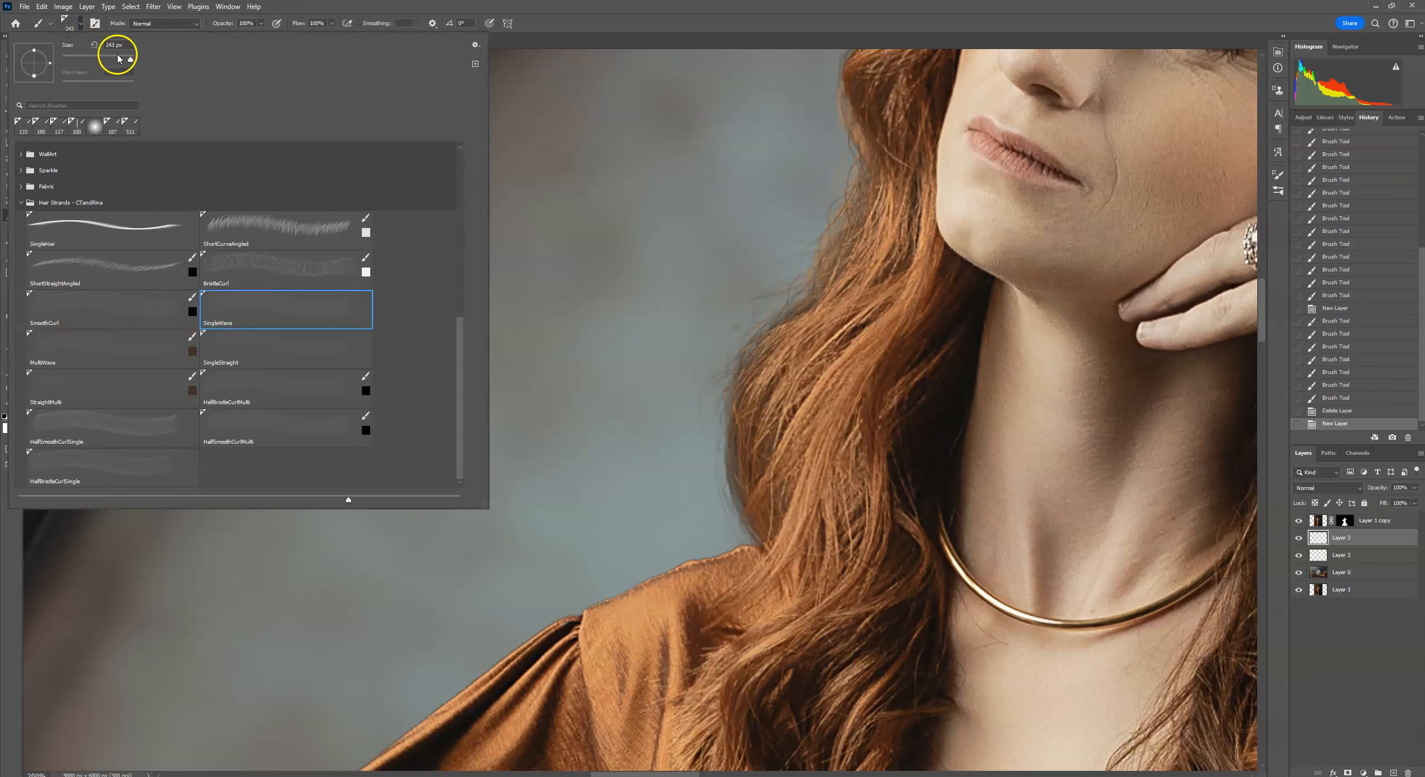
pyautogui.moveTo(738, 233); pyautogui.dragTo(670, 363)
pyautogui.moveTo(118, 59); pyautogui.dragTo(126, 57)
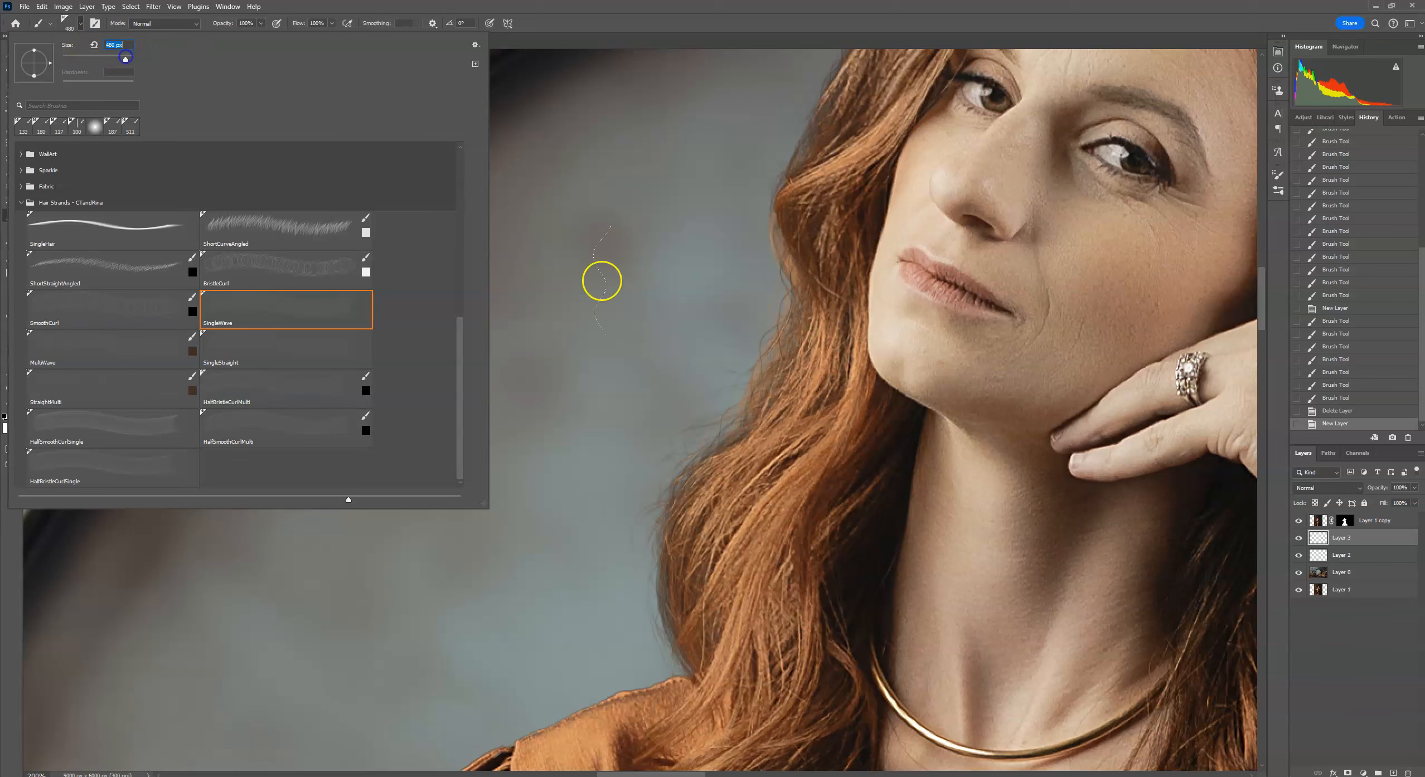
pyautogui.click(1392, 773)
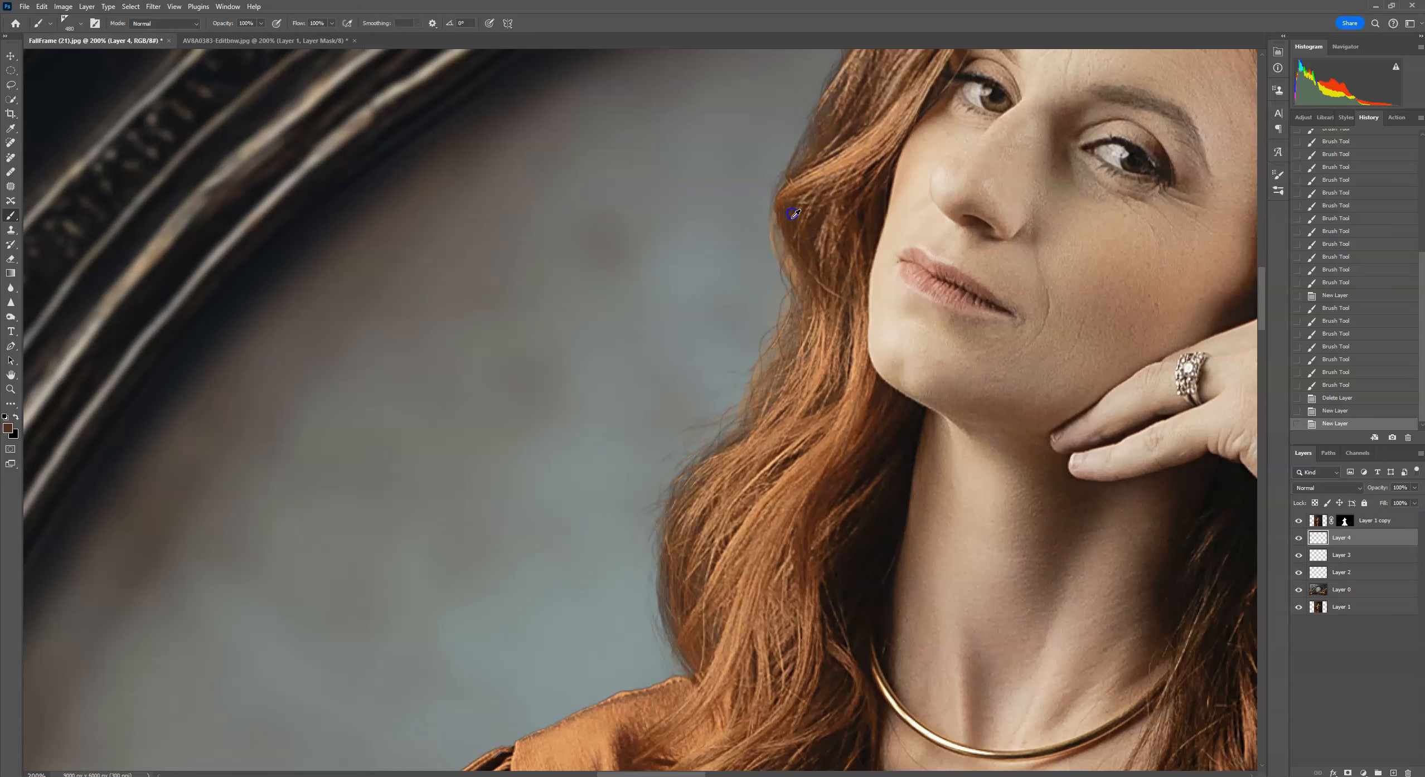
# Stamp SingleWave and rotated MultiWave strands along the woman's hair edge facing the frame.
pyautogui.moveTo(852, 280); pyautogui.dragTo(788, 329)
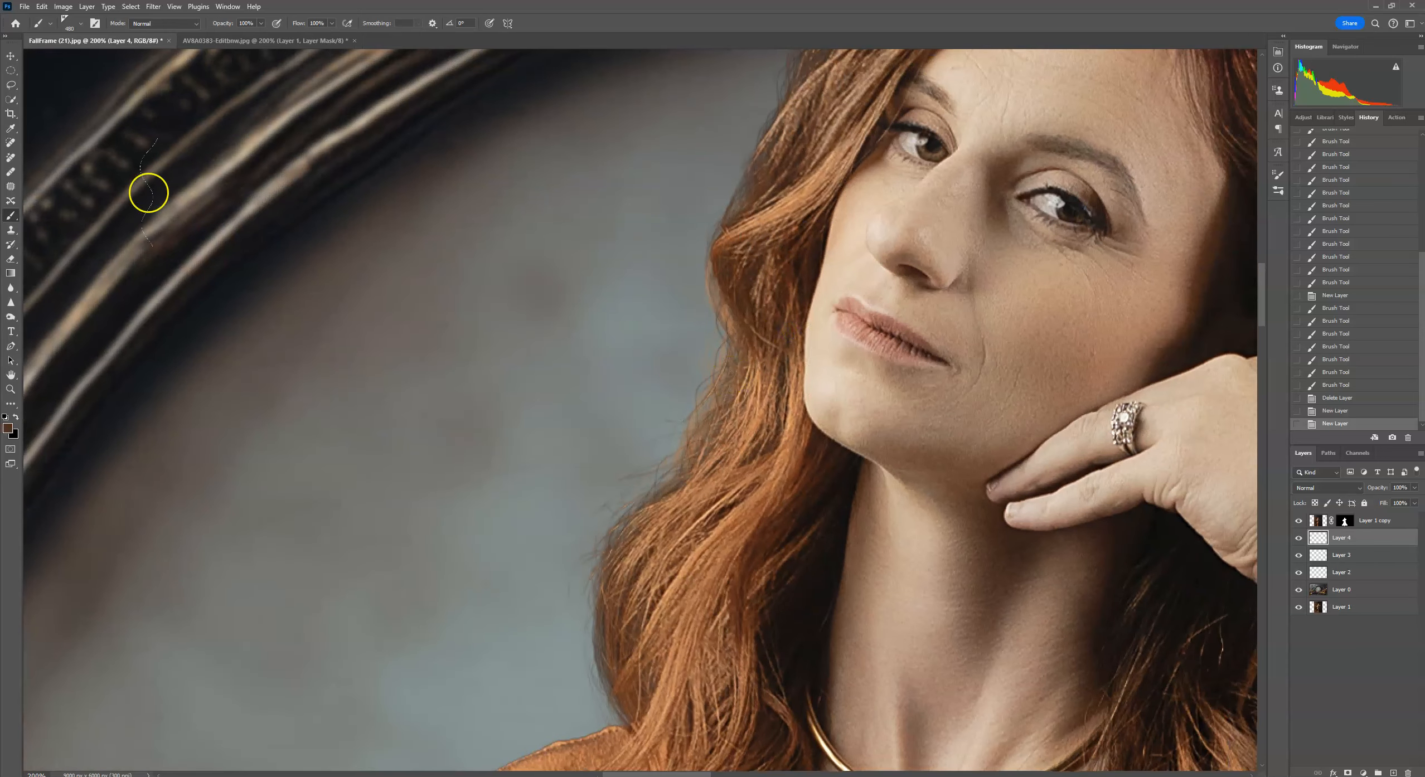
pyautogui.click(81, 24)
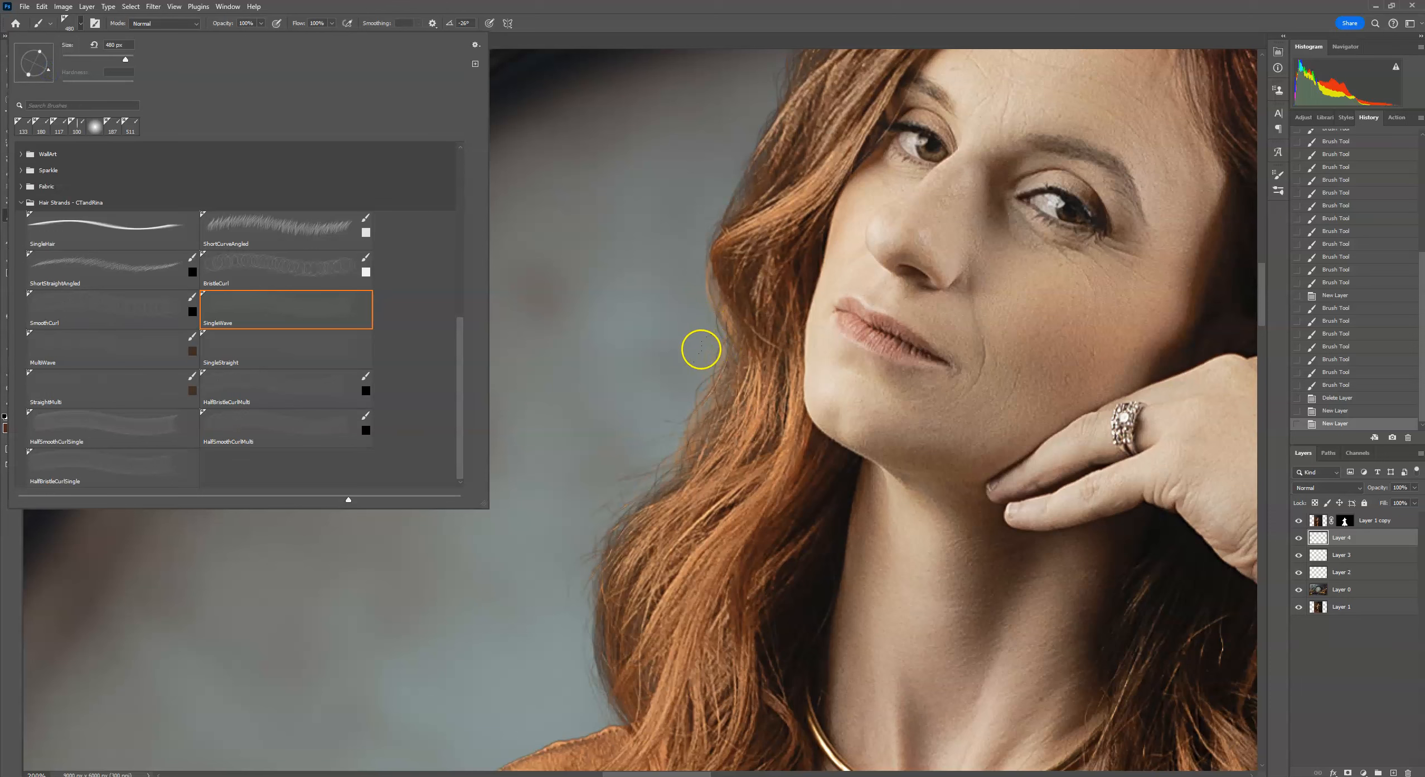
pyautogui.click(701, 349)
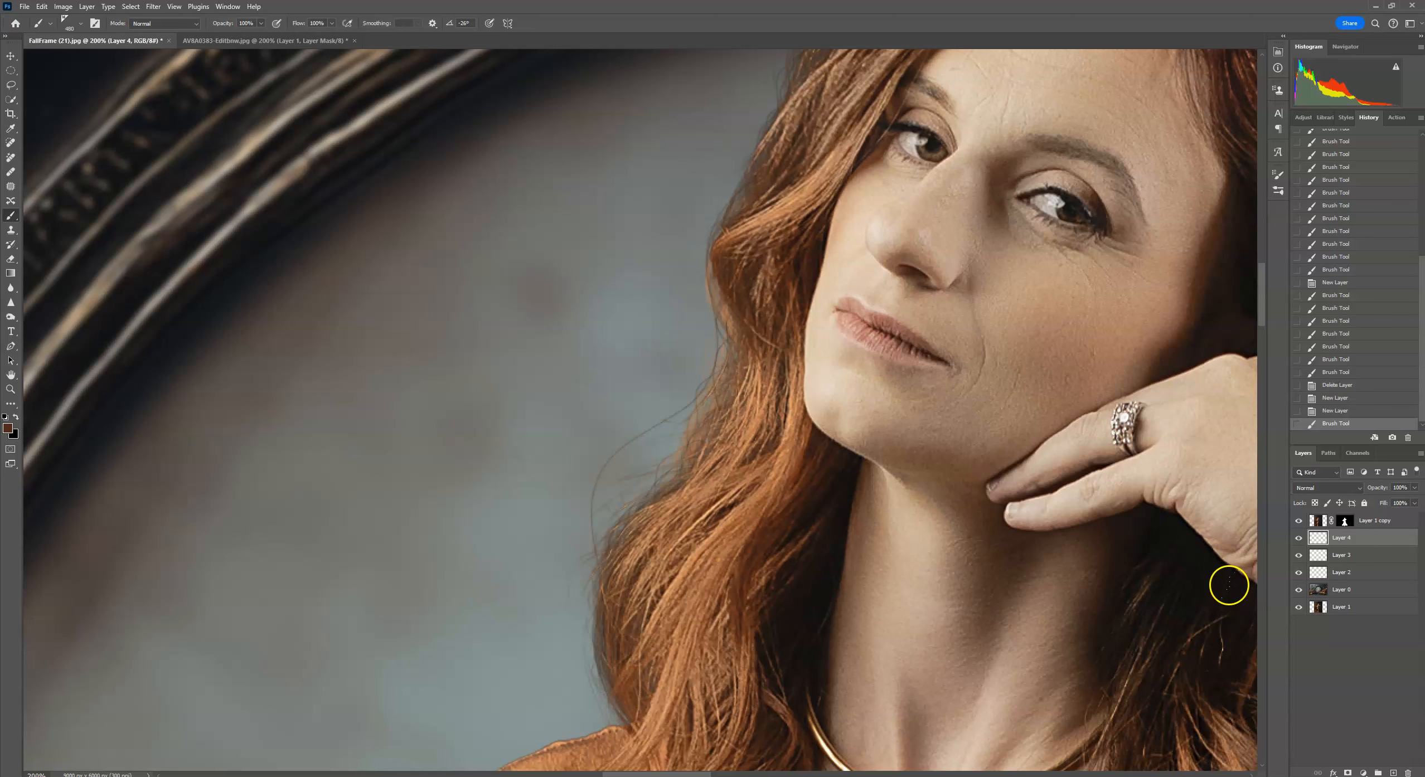
pyautogui.click(67, 24)
pyautogui.click(125, 351)
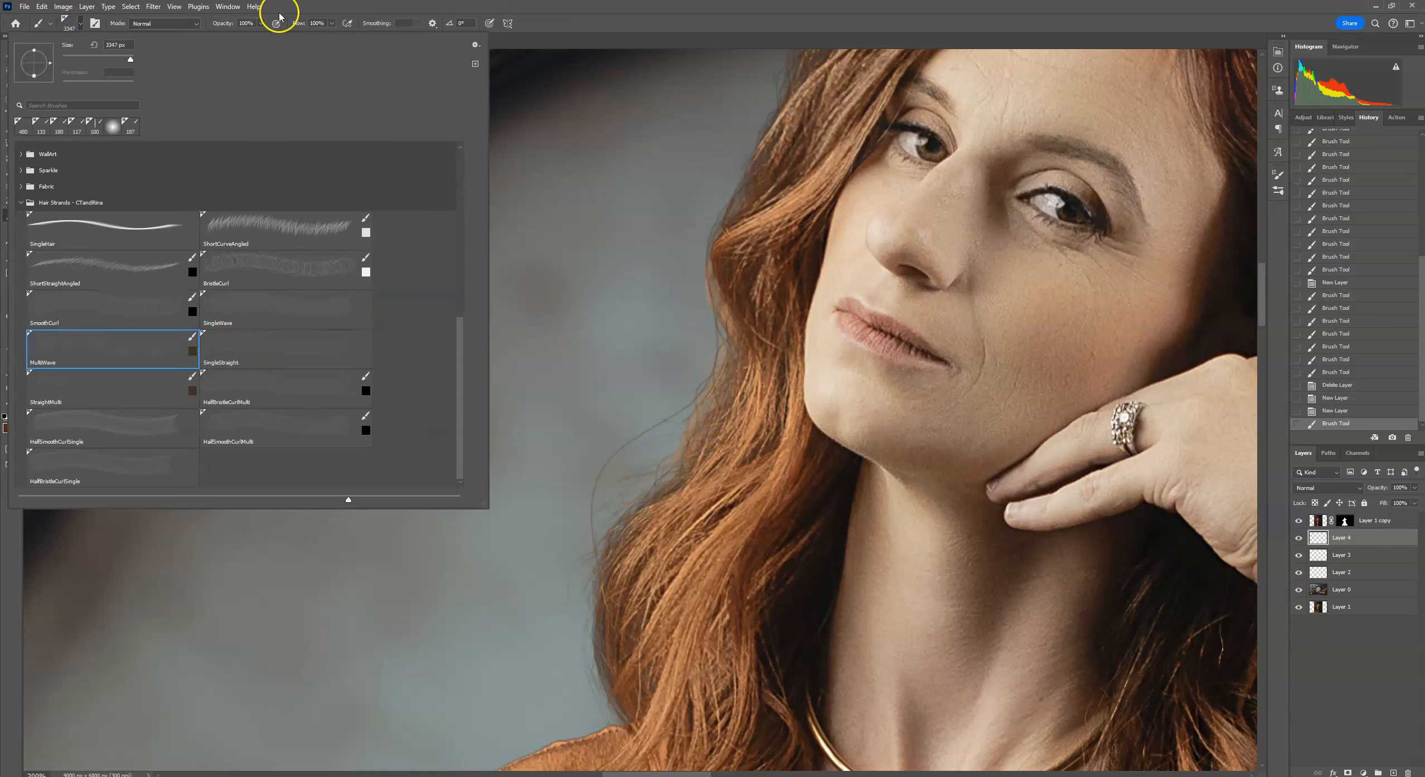
pyautogui.click(94, 44)
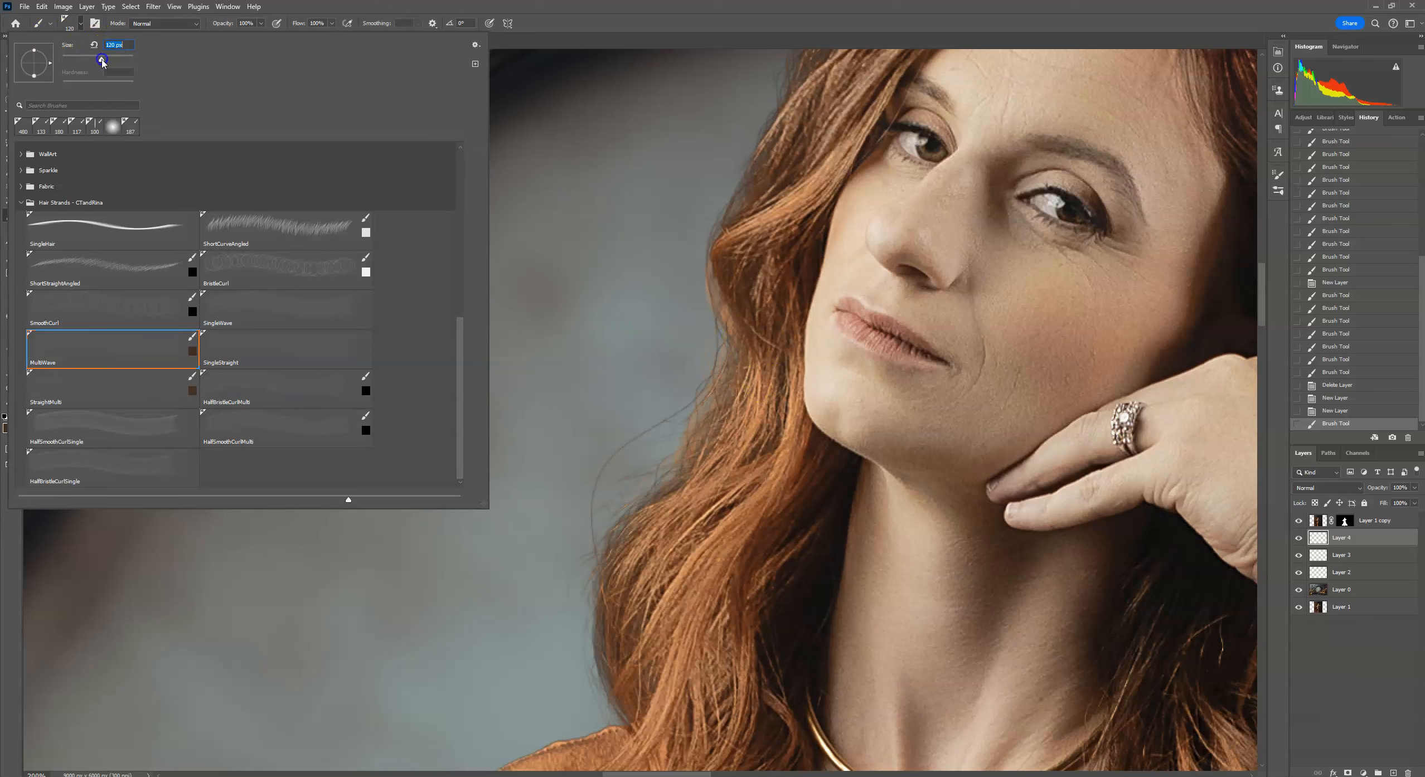
pyautogui.moveTo(101, 59); pyautogui.dragTo(109, 59)
pyautogui.click(713, 5)
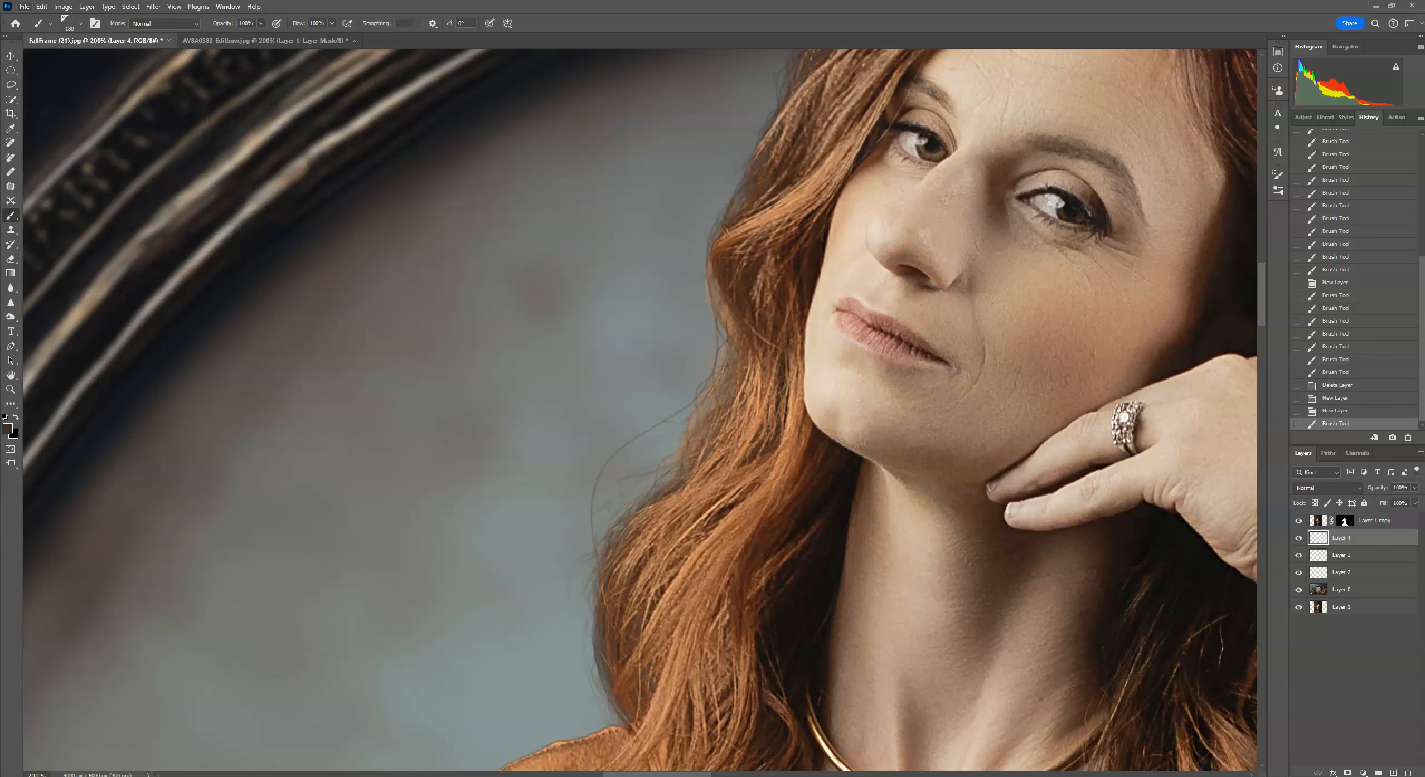
pyautogui.click(77, 27)
pyautogui.click(118, 58)
pyautogui.click(123, 57)
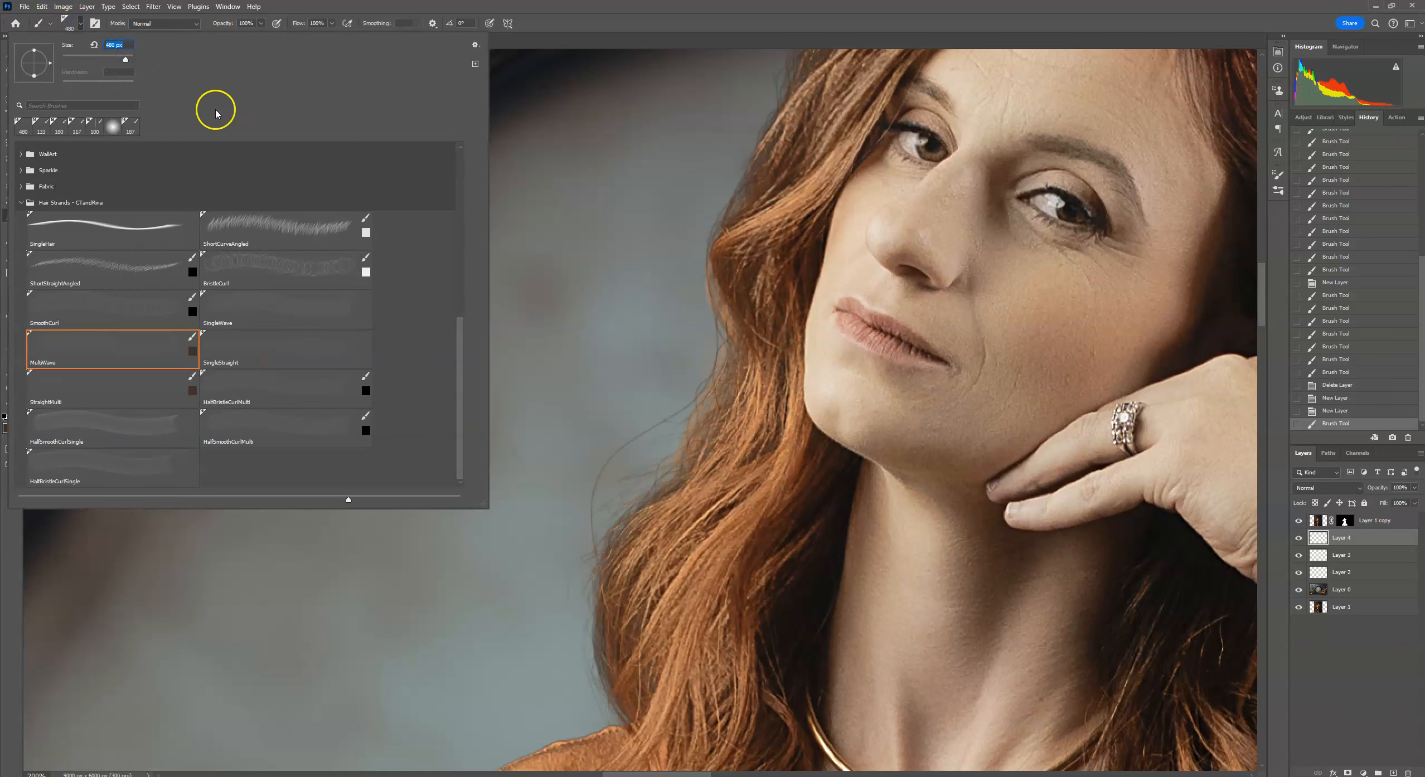
pyautogui.click(127, 57)
pyautogui.click(127, 58)
pyautogui.moveTo(49, 63); pyautogui.dragTo(48, 72)
pyautogui.click(645, 427)
# Rotate the MultiWave brush tip and stamp flyaway strands off the woman's hair edge.
pyautogui.click(79, 24)
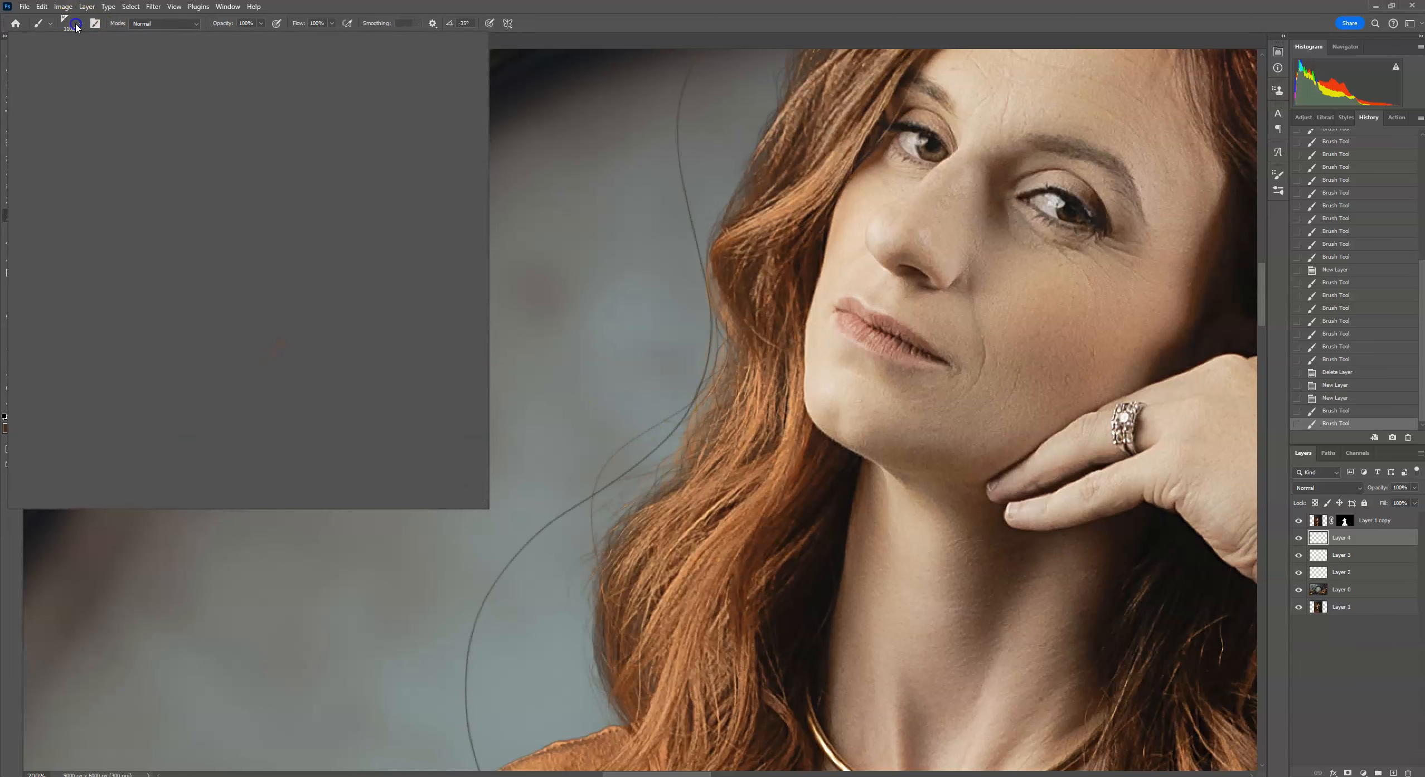
pyautogui.click(124, 61)
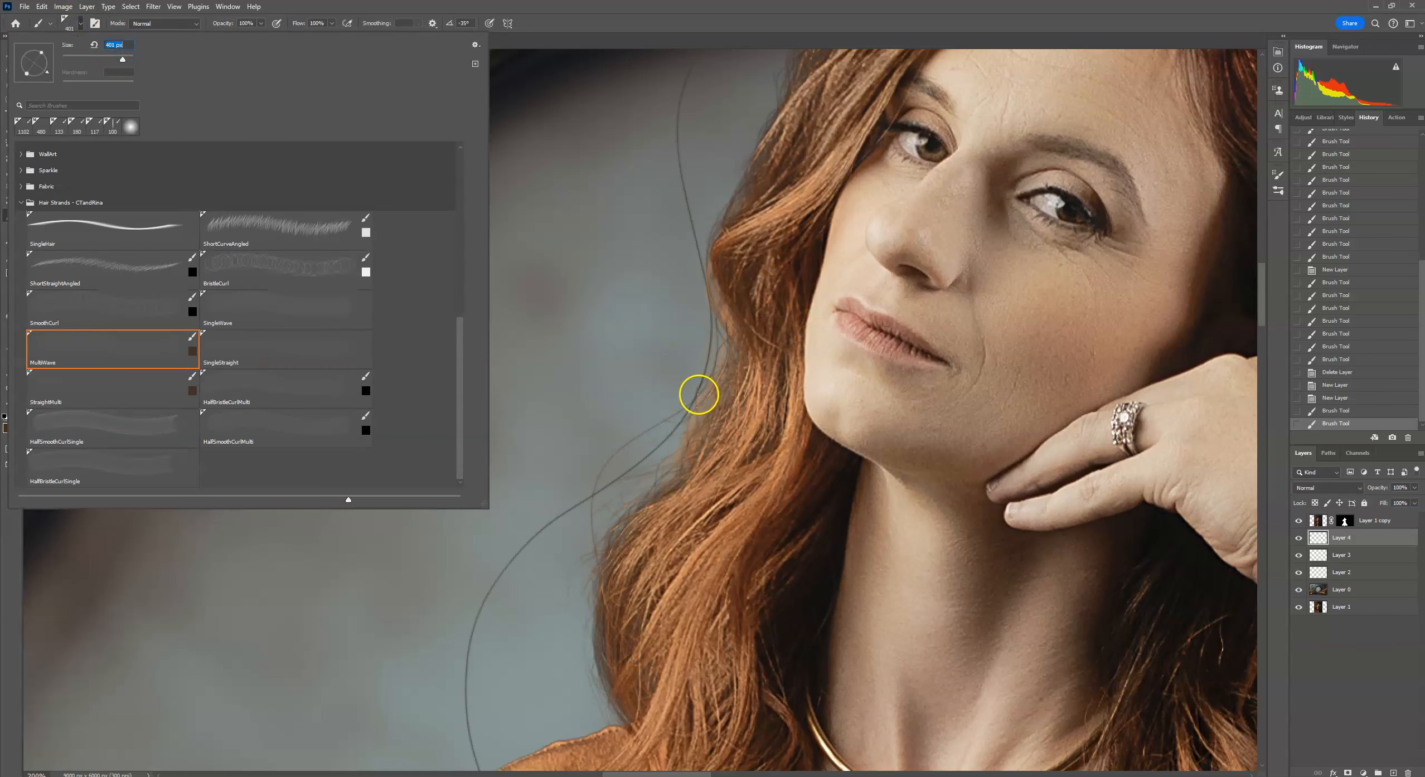
pyautogui.moveTo(48, 72); pyautogui.dragTo(47, 75)
pyautogui.click(45, 54)
pyautogui.click(720, 379)
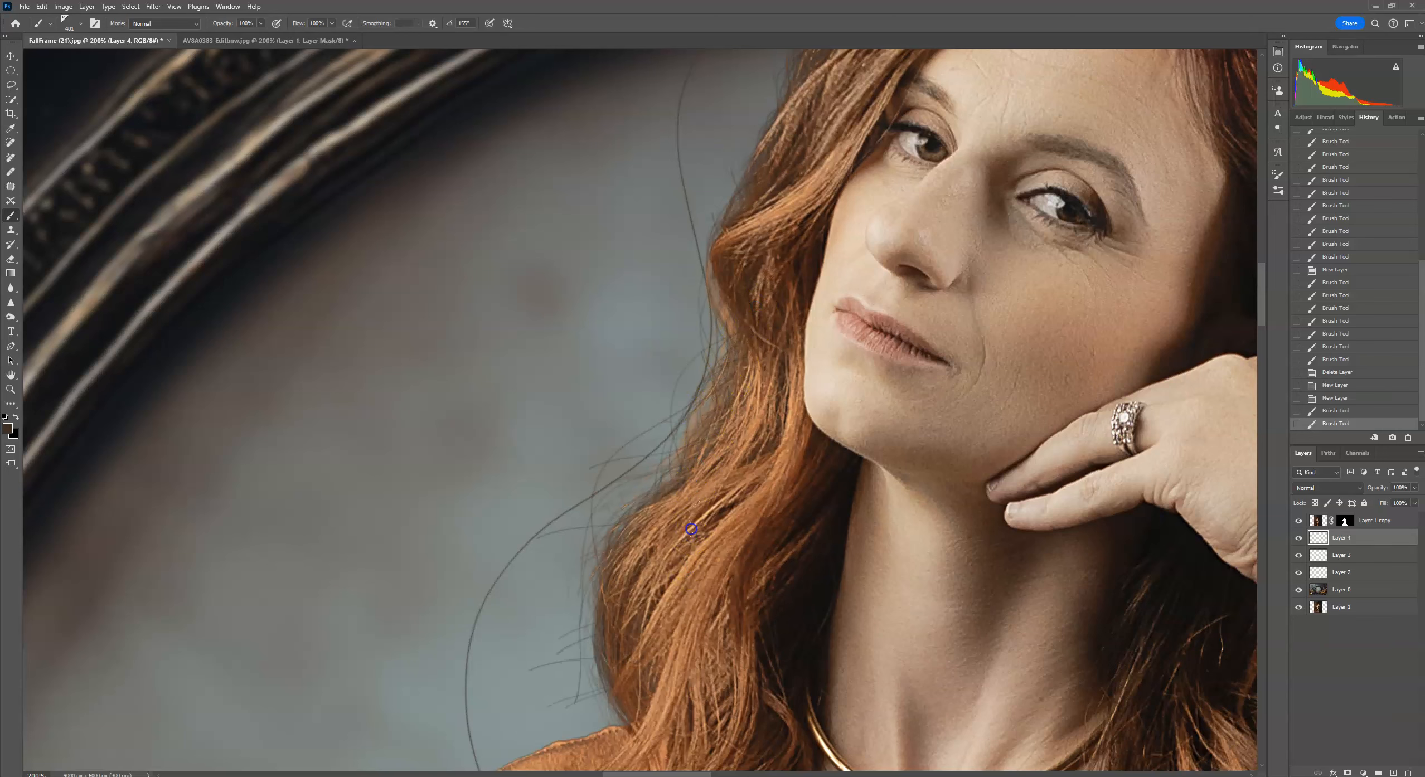
pyautogui.click(709, 411)
pyautogui.moveTo(733, 372); pyautogui.dragTo(688, 433)
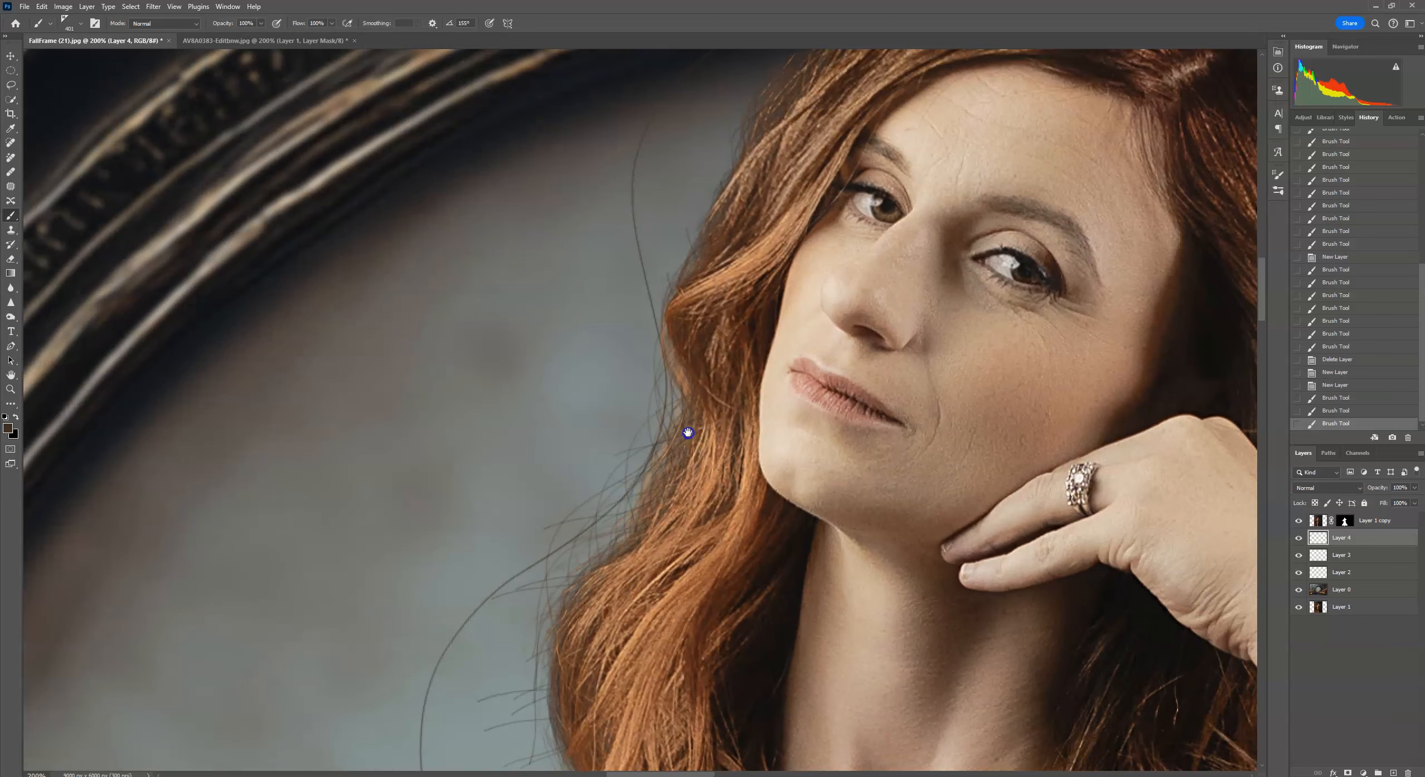
# Redo the MultiWave flyaway strands on a fresh layer around the woman's hair near her jaw.
pyautogui.moveTo(1393, 543); pyautogui.dragTo(1413, 772)
pyautogui.click(1393, 773)
pyautogui.click(712, 344)
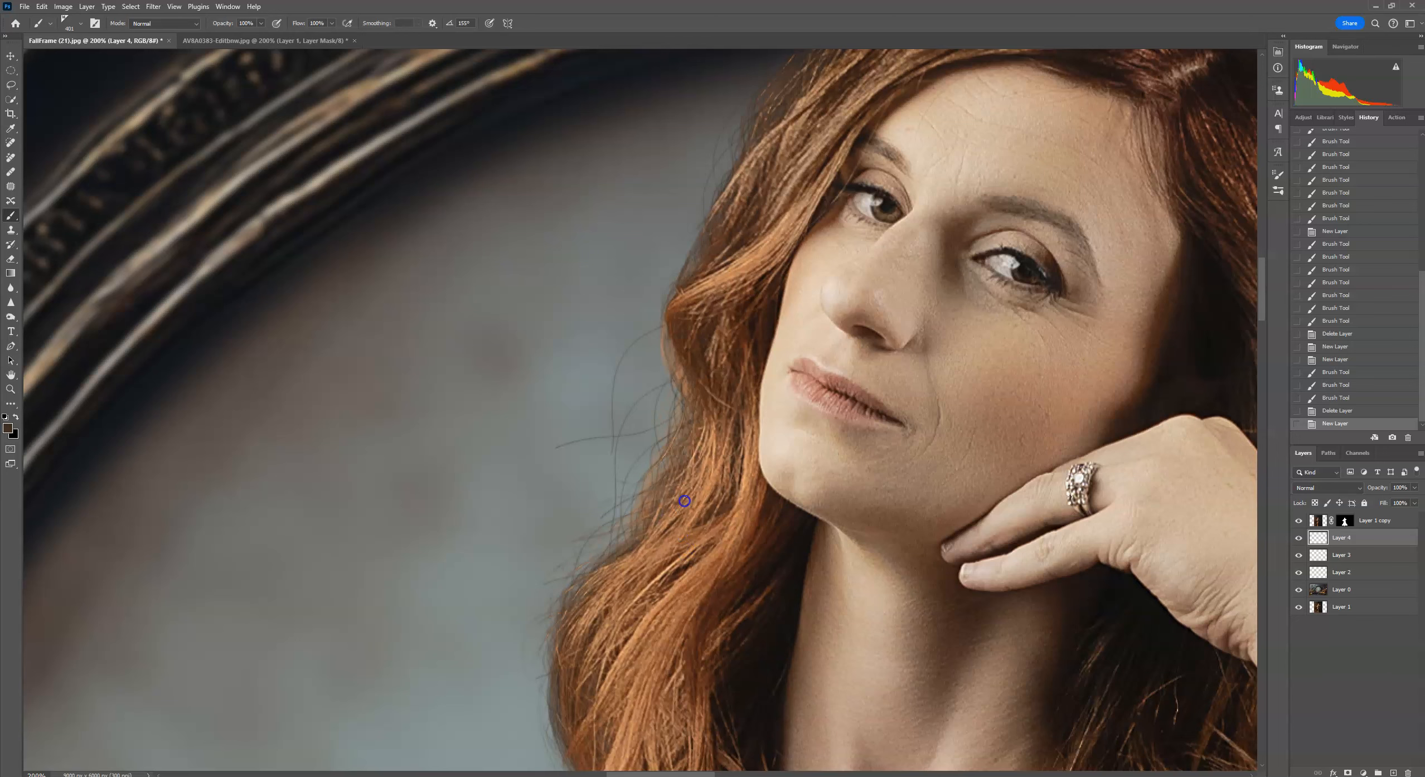
pyautogui.scroll(-3, 739, 390)
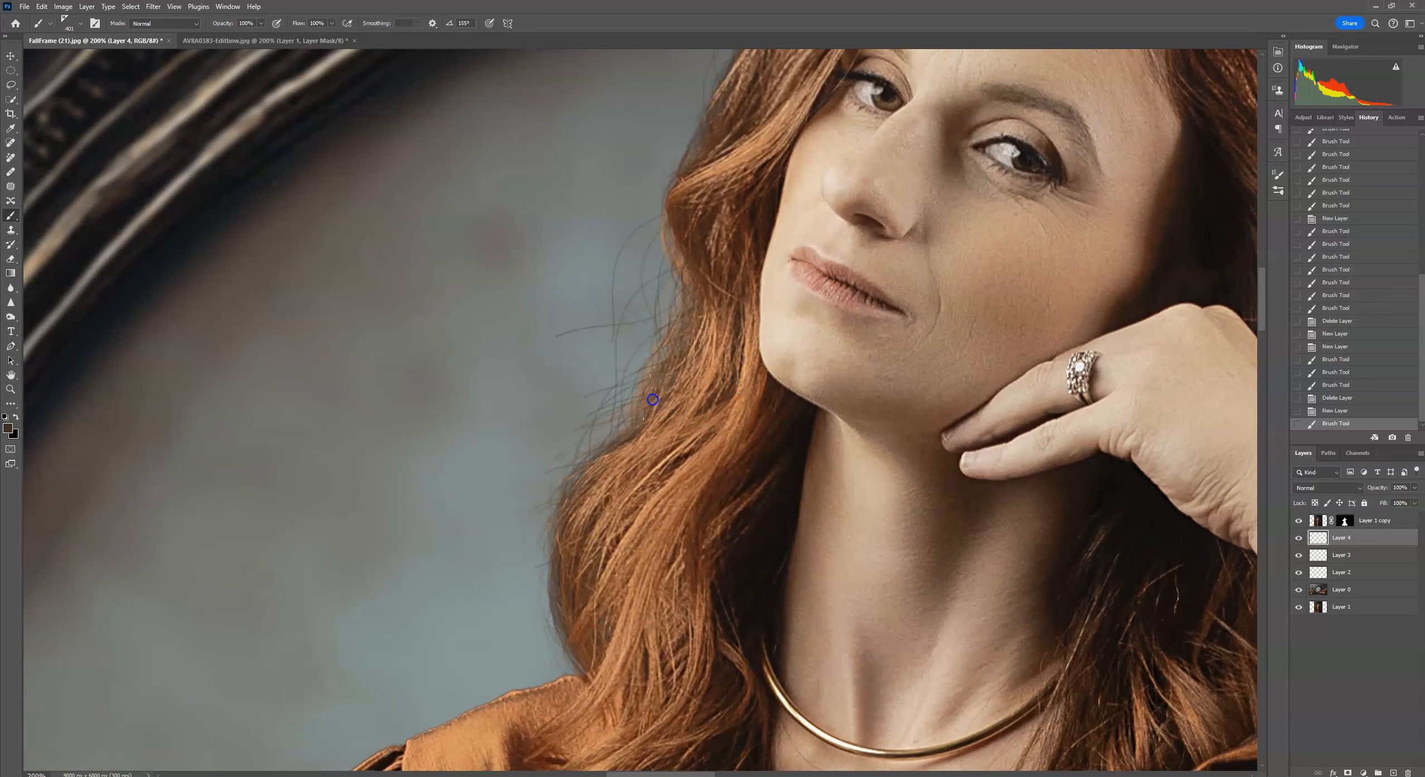
pyautogui.click(604, 470)
pyautogui.moveTo(648, 423); pyautogui.dragTo(621, 507)
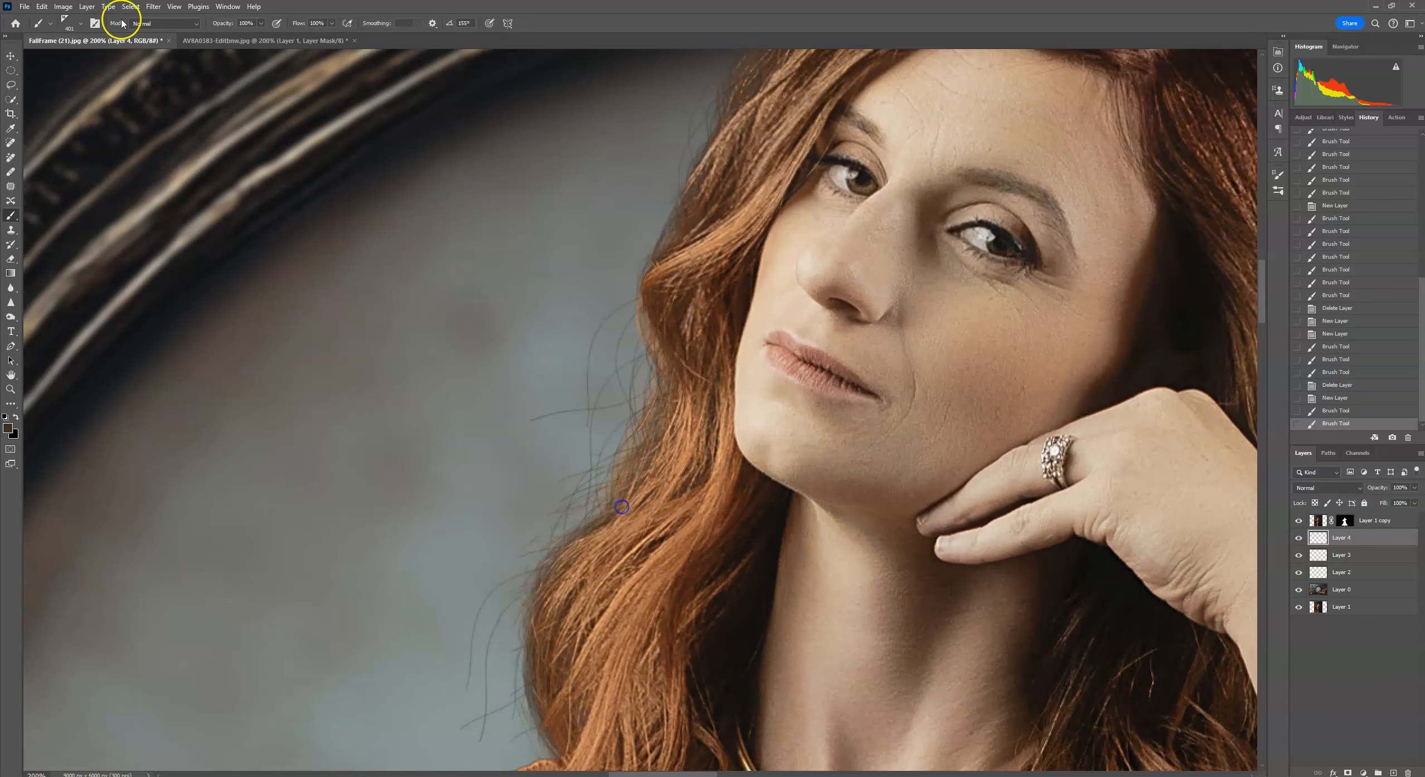
pyautogui.click(509, 309)
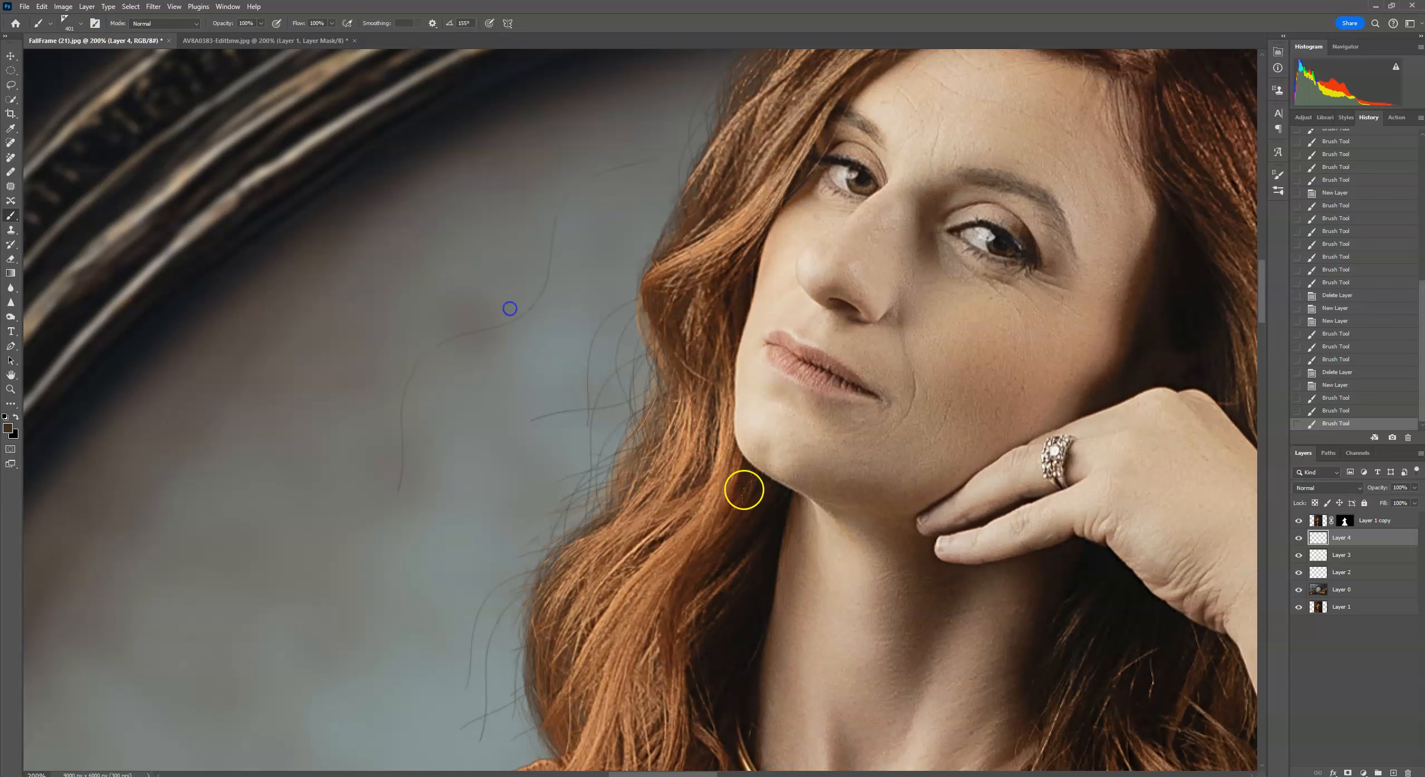
pyautogui.click(456, 370)
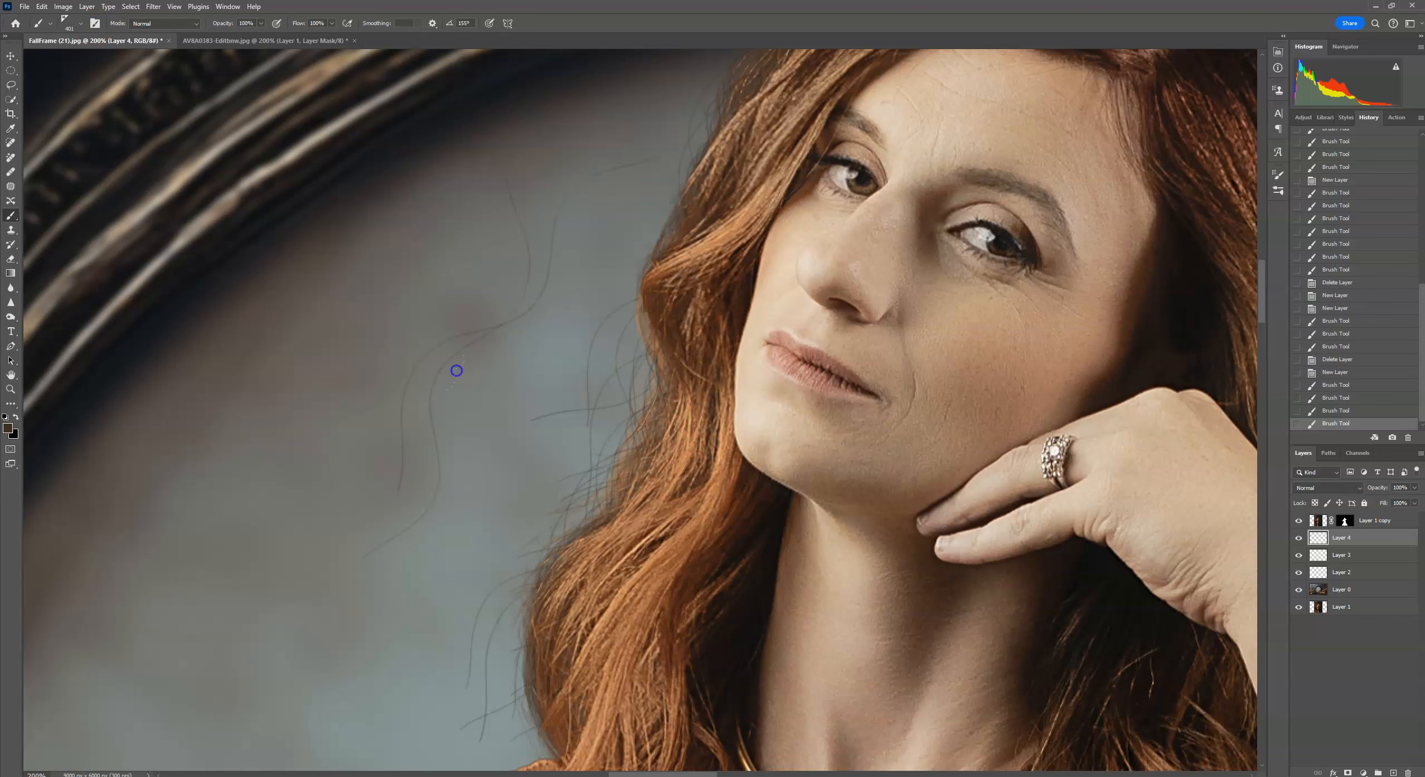
pyautogui.click(402, 400)
pyautogui.click(412, 335)
pyautogui.click(357, 468)
pyautogui.click(474, 519)
# Start another fresh layer and stamp SingleWave strands beside the woman's hair.
pyautogui.moveTo(1381, 539); pyautogui.dragTo(1408, 775)
pyautogui.click(1394, 773)
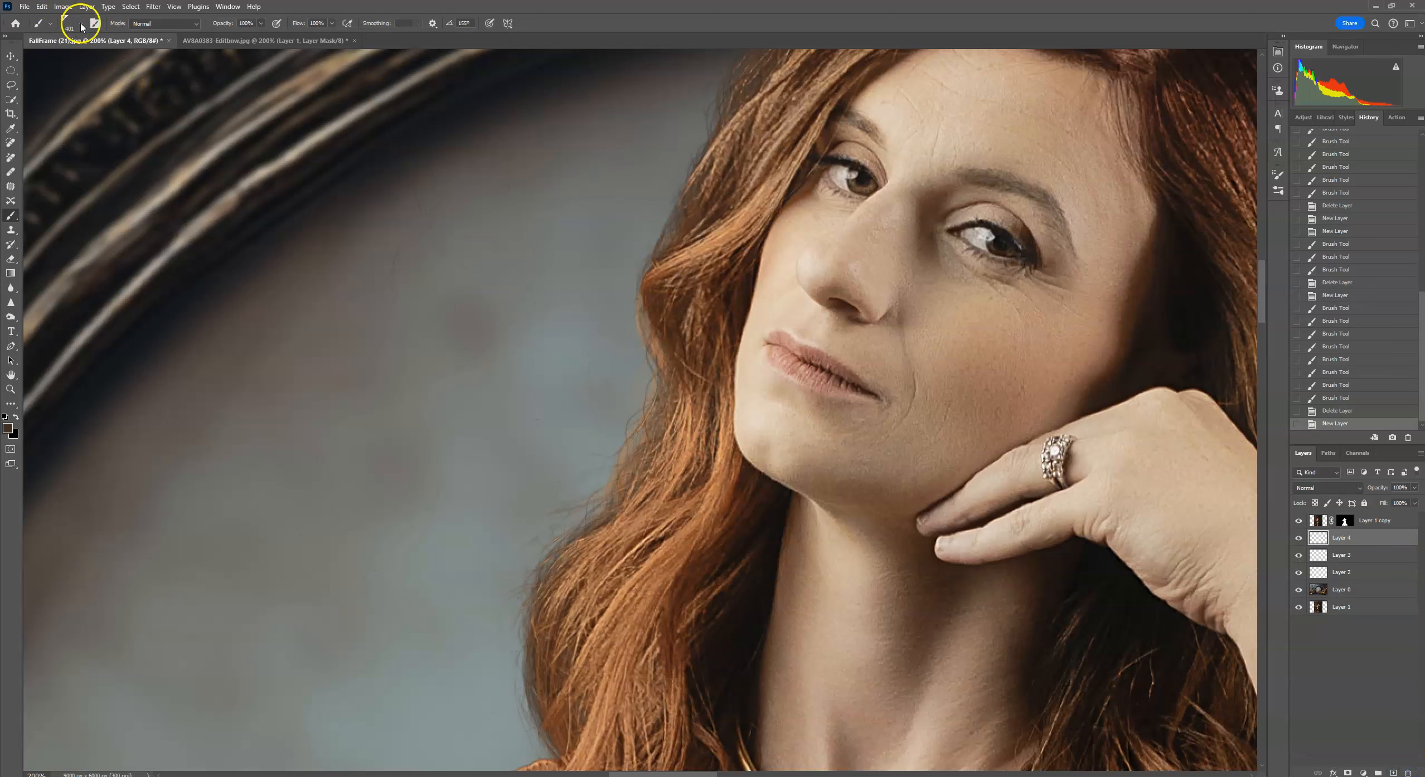
pyautogui.click(81, 23)
pyautogui.click(258, 315)
pyautogui.click(557, 324)
pyautogui.click(380, 401)
pyautogui.click(1394, 773)
# Stamp MultiWave strands on the background, then step back in the history.
pyautogui.click(81, 24)
pyautogui.click(113, 350)
pyautogui.click(682, 17)
pyautogui.click(290, 423)
pyautogui.click(276, 422)
pyautogui.click(266, 425)
pyautogui.click(254, 426)
pyautogui.click(236, 429)
pyautogui.click(235, 428)
pyautogui.click(1360, 346)
# Delete all the test strand layers and select the new empty Layer 5.
pyautogui.moveTo(1367, 538); pyautogui.dragTo(1409, 773)
pyautogui.click(1394, 772)
pyautogui.click(1373, 555)
pyautogui.keyDown('ctrl'); pyautogui.click(1373, 571); pyautogui.keyUp('ctrl')
pyautogui.keyDown('ctrl'); pyautogui.click(1376, 589); pyautogui.keyUp('ctrl')
pyautogui.moveTo(1377, 589); pyautogui.dragTo(1409, 772)
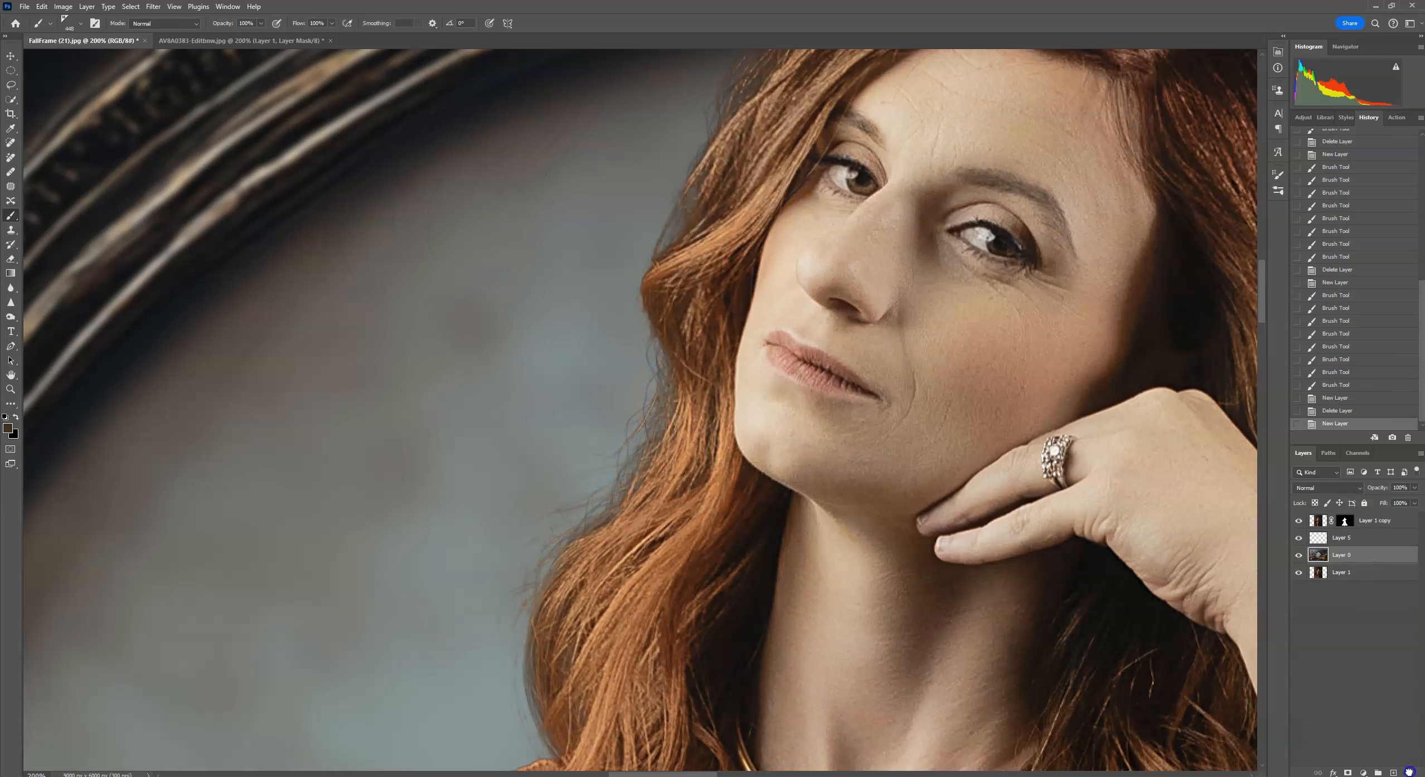
pyautogui.click(1343, 543)
# Pick the SingleStraight brush, make the foreground white, and stamp a straight strand on the background.
pyautogui.click(68, 22)
pyautogui.doubleClick(286, 349)
pyautogui.click(5, 417)
pyautogui.click(15, 417)
pyautogui.click(445, 411)
pyautogui.click(445, 411)
pyautogui.click(445, 411)
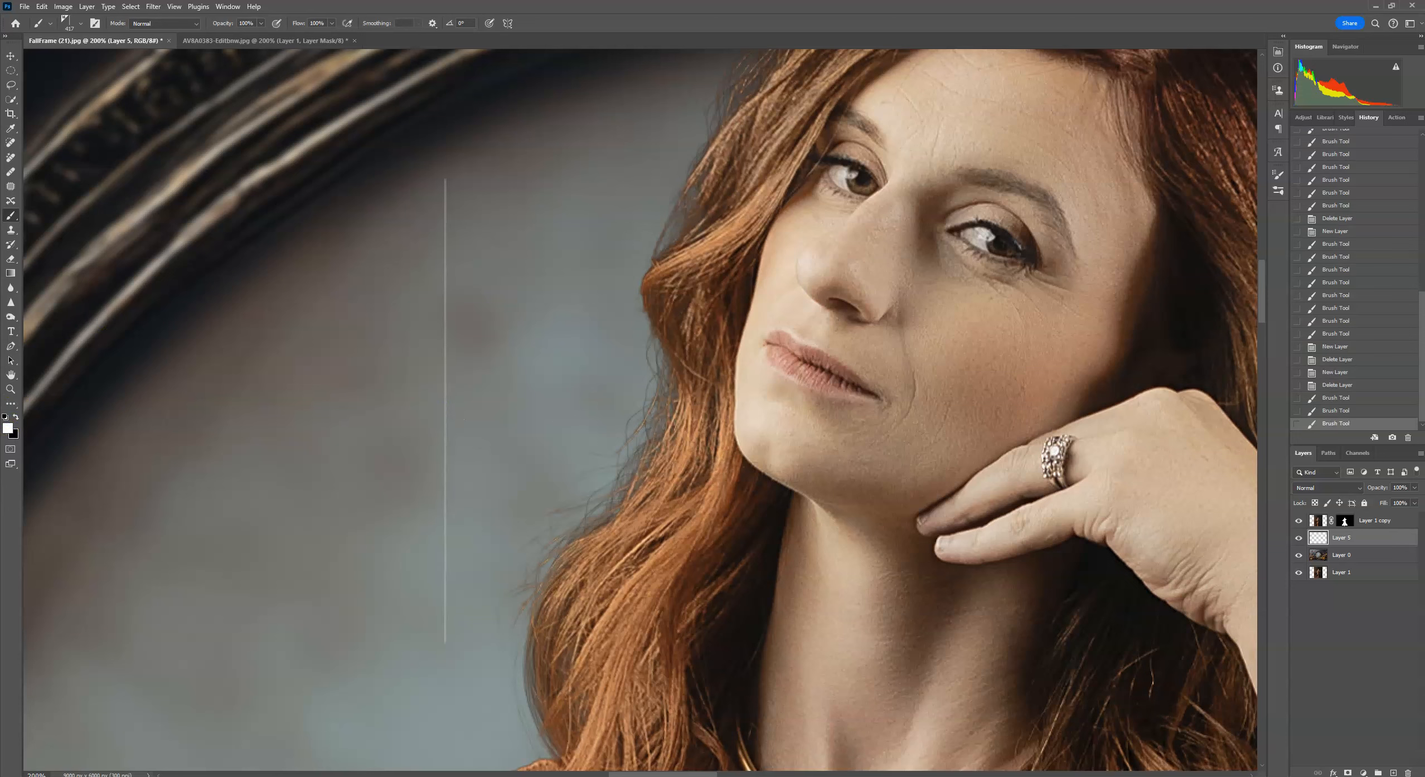
# Pick the StraightMulti brush, set its size to 495 px, and stamp a multi-strand straight hair on the background.
pyautogui.click(82, 27)
pyautogui.click(131, 385)
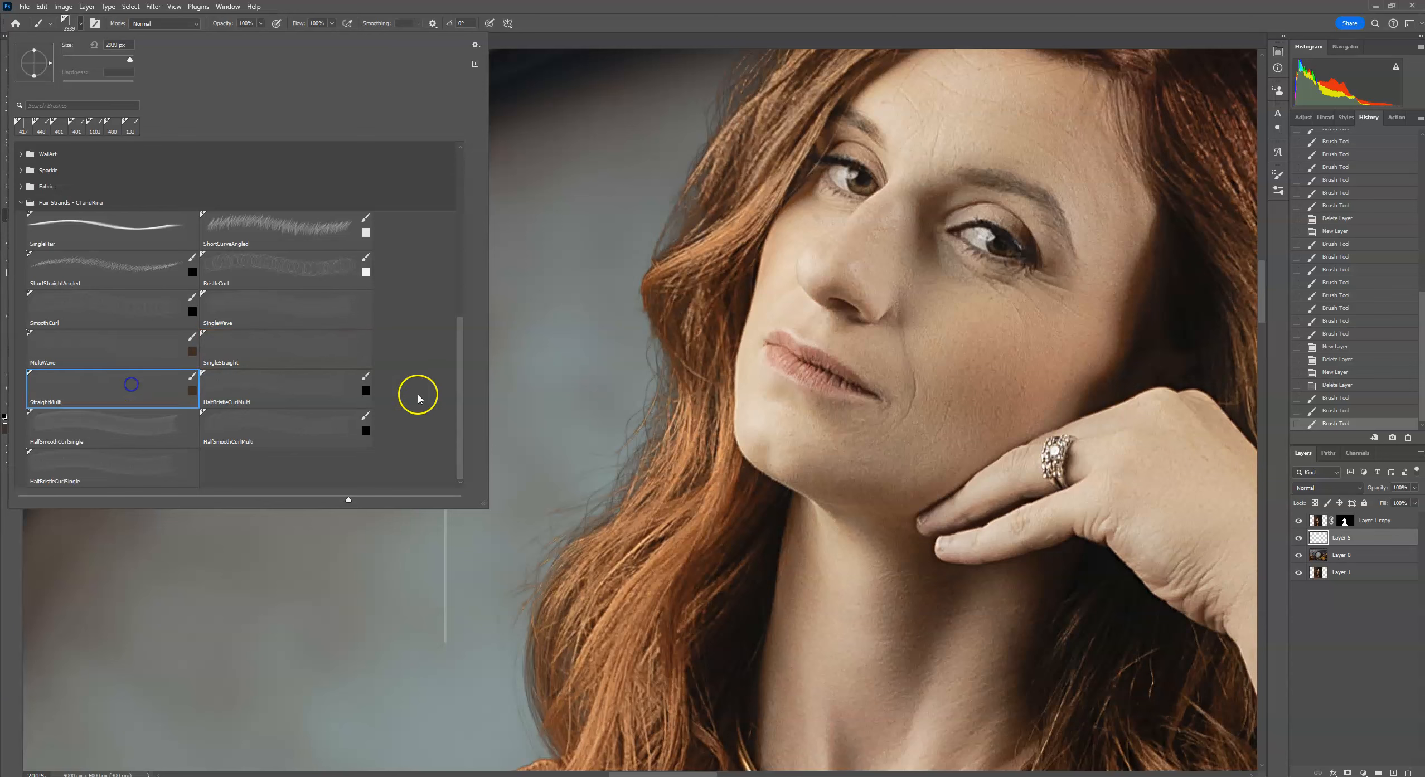
pyautogui.press('Return')
pyautogui.click(396, 421)
pyautogui.moveTo(396, 421); pyautogui.dragTo(397, 420)
pyautogui.click(43, 8)
pyautogui.click(50, 18)
pyautogui.click(81, 24)
pyautogui.moveTo(131, 58); pyautogui.dragTo(127, 59)
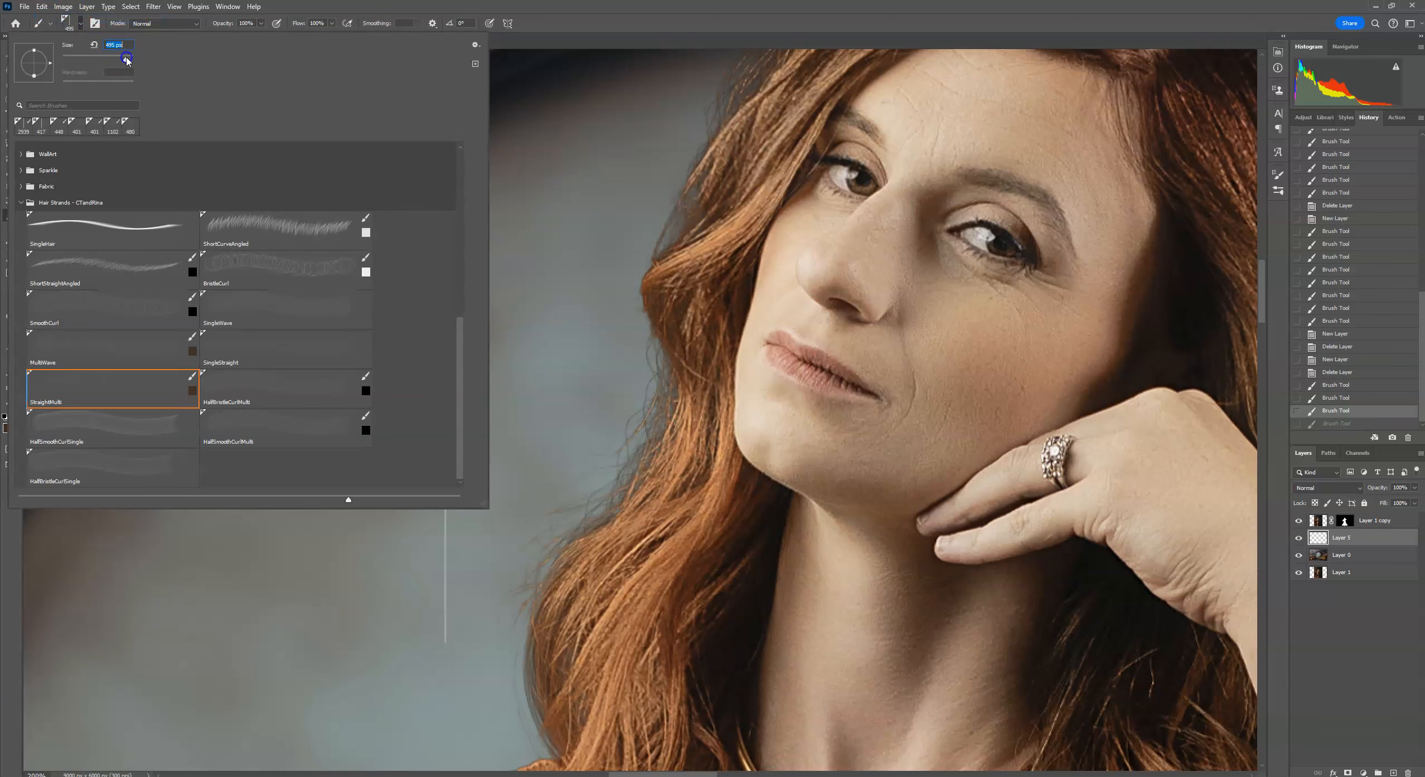
pyautogui.press('Return')
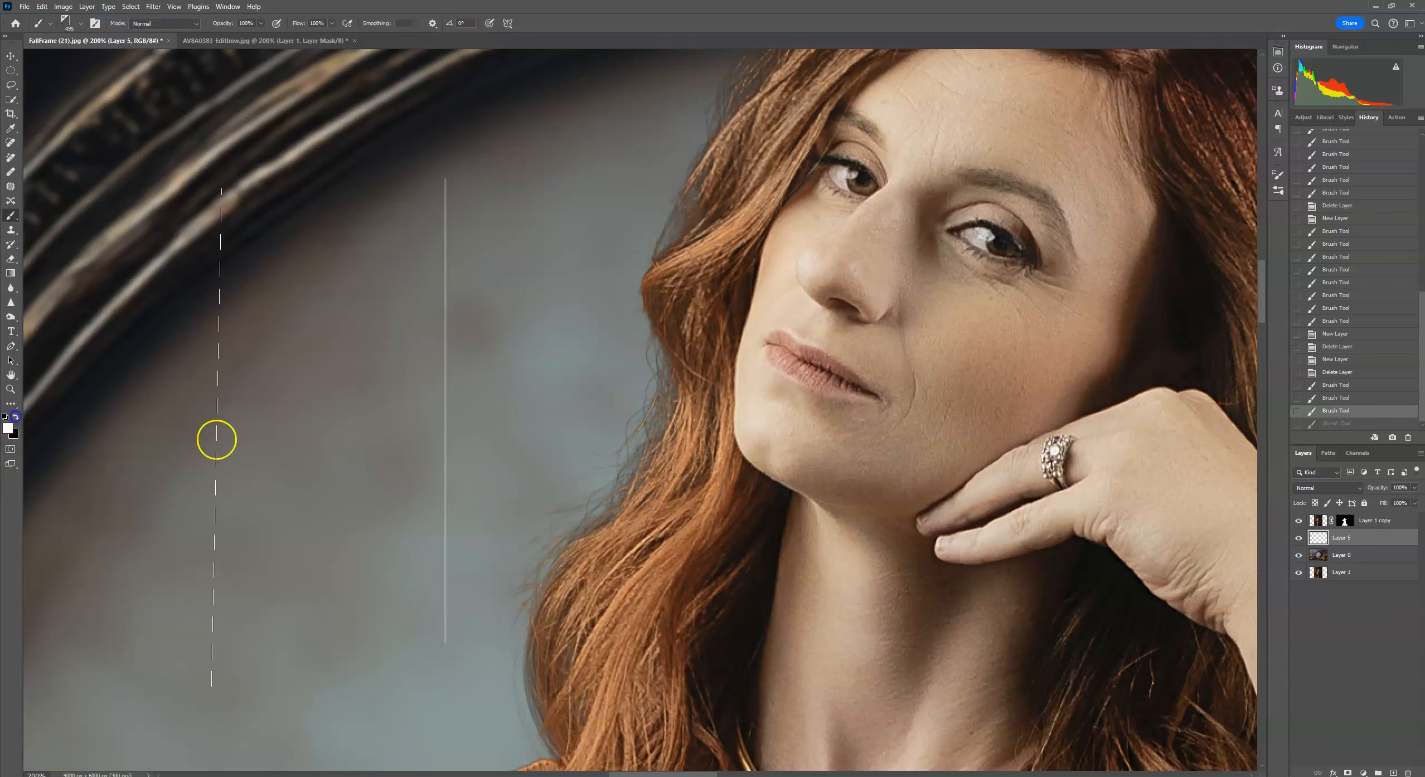
pyautogui.moveTo(318, 425); pyautogui.dragTo(299, 434)
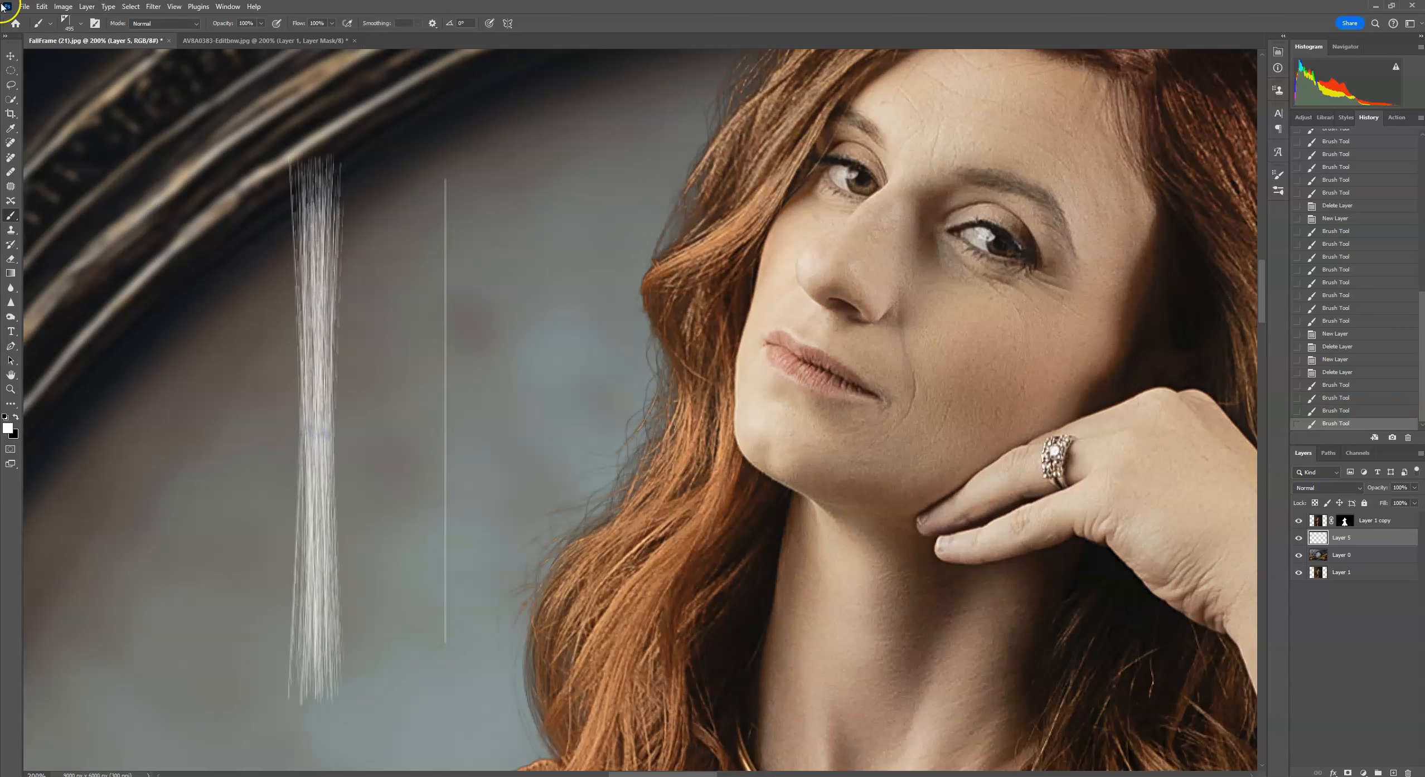
# Add a new empty layer and delete the layer holding the StraightMulti strand.
pyautogui.click(1393, 772)
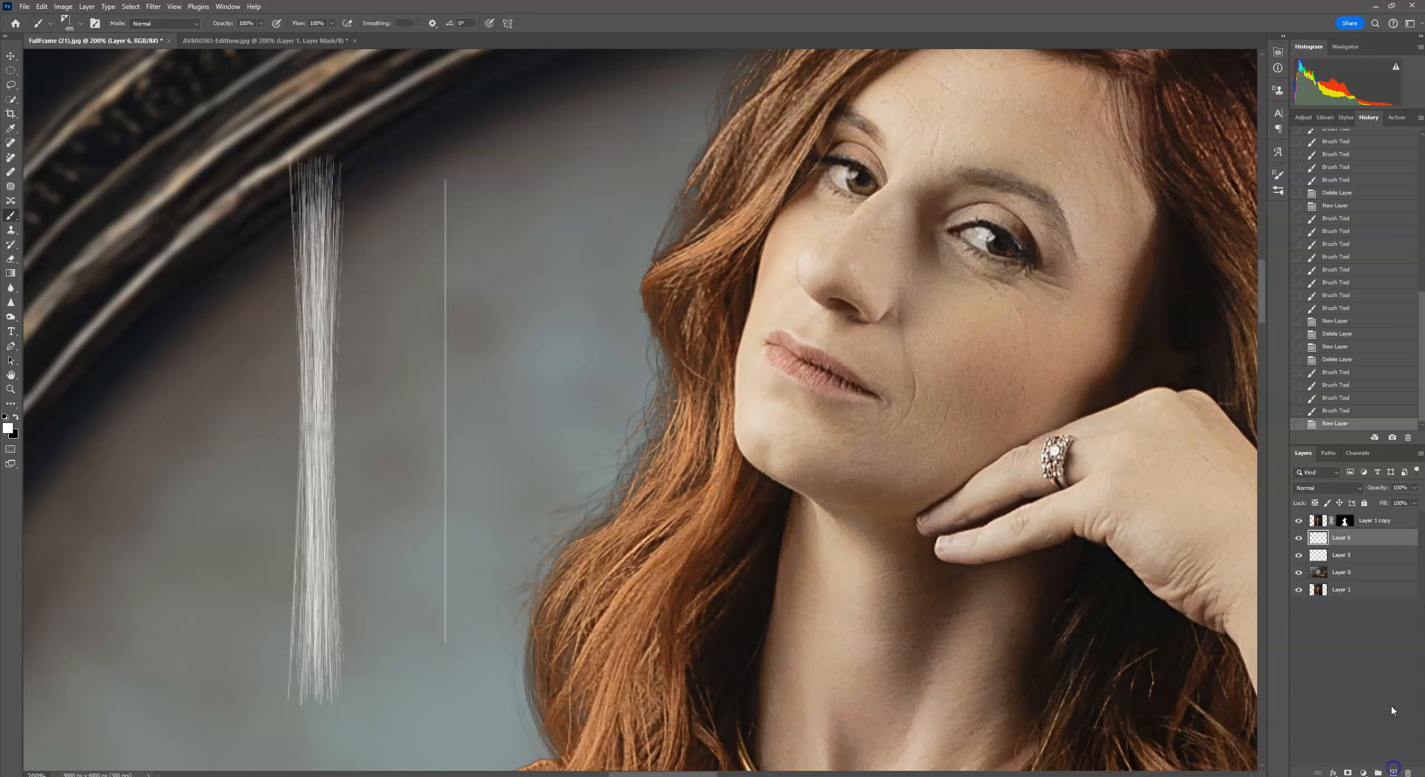
pyautogui.moveTo(1375, 555); pyautogui.dragTo(1407, 772)
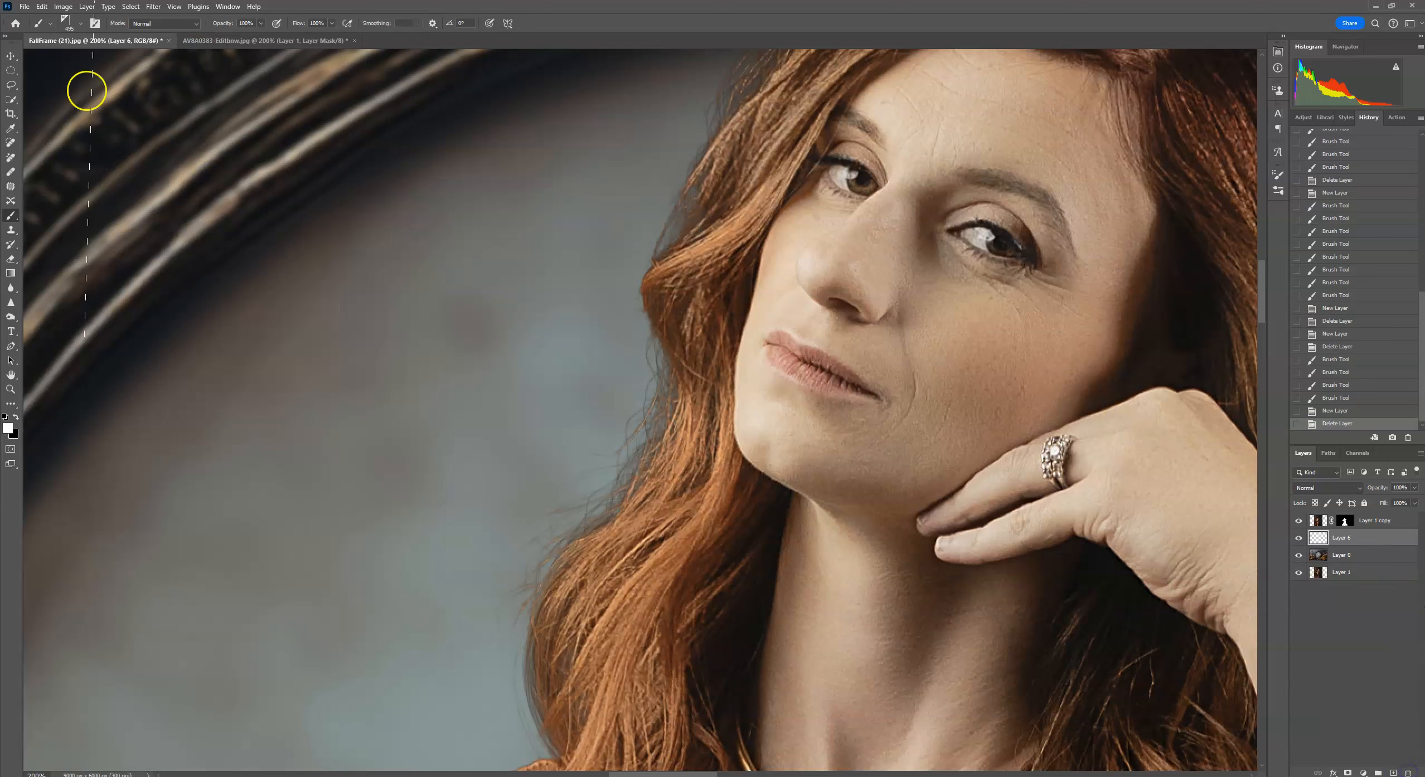
# Browse the hair-strand brush presets and select the HalfSmoothCurlMulti brush.
pyautogui.click(70, 22)
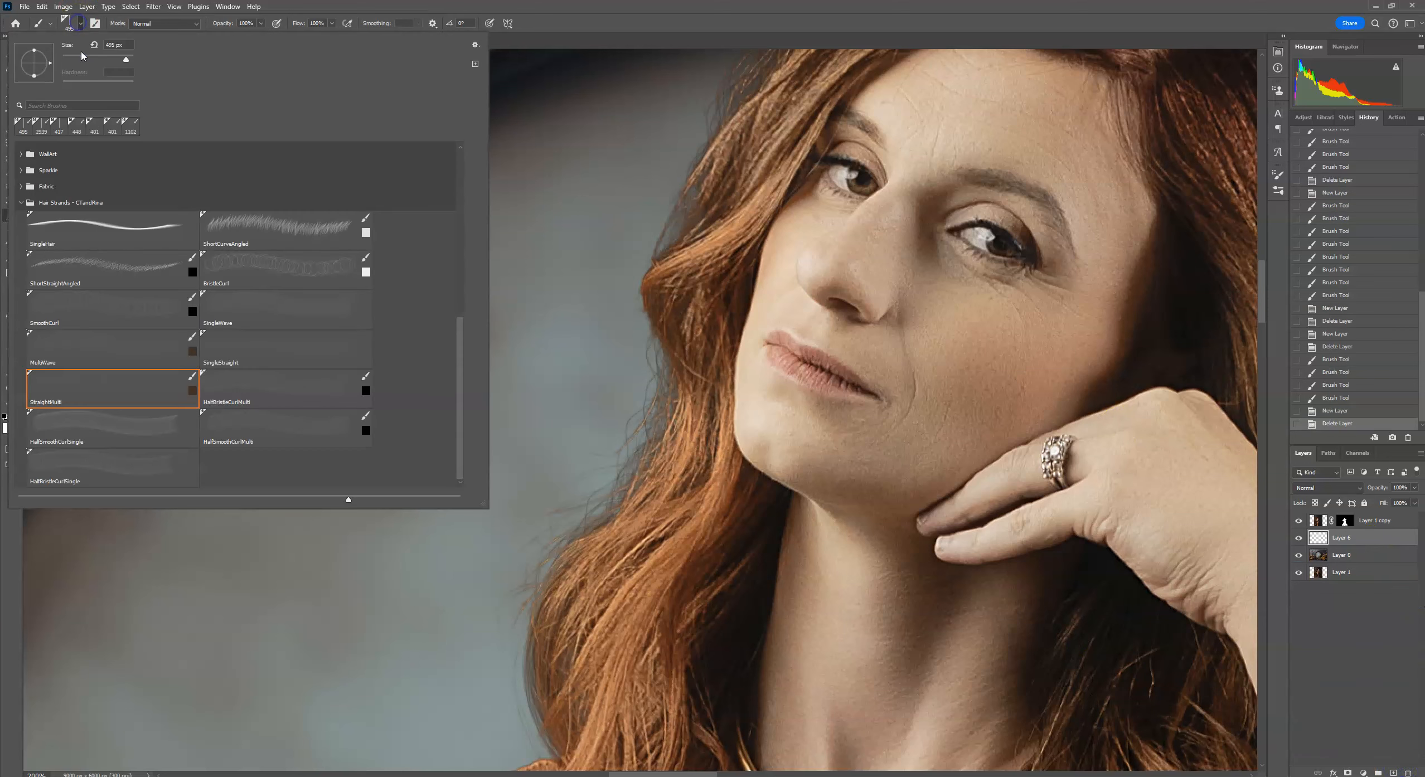
pyautogui.click(273, 384)
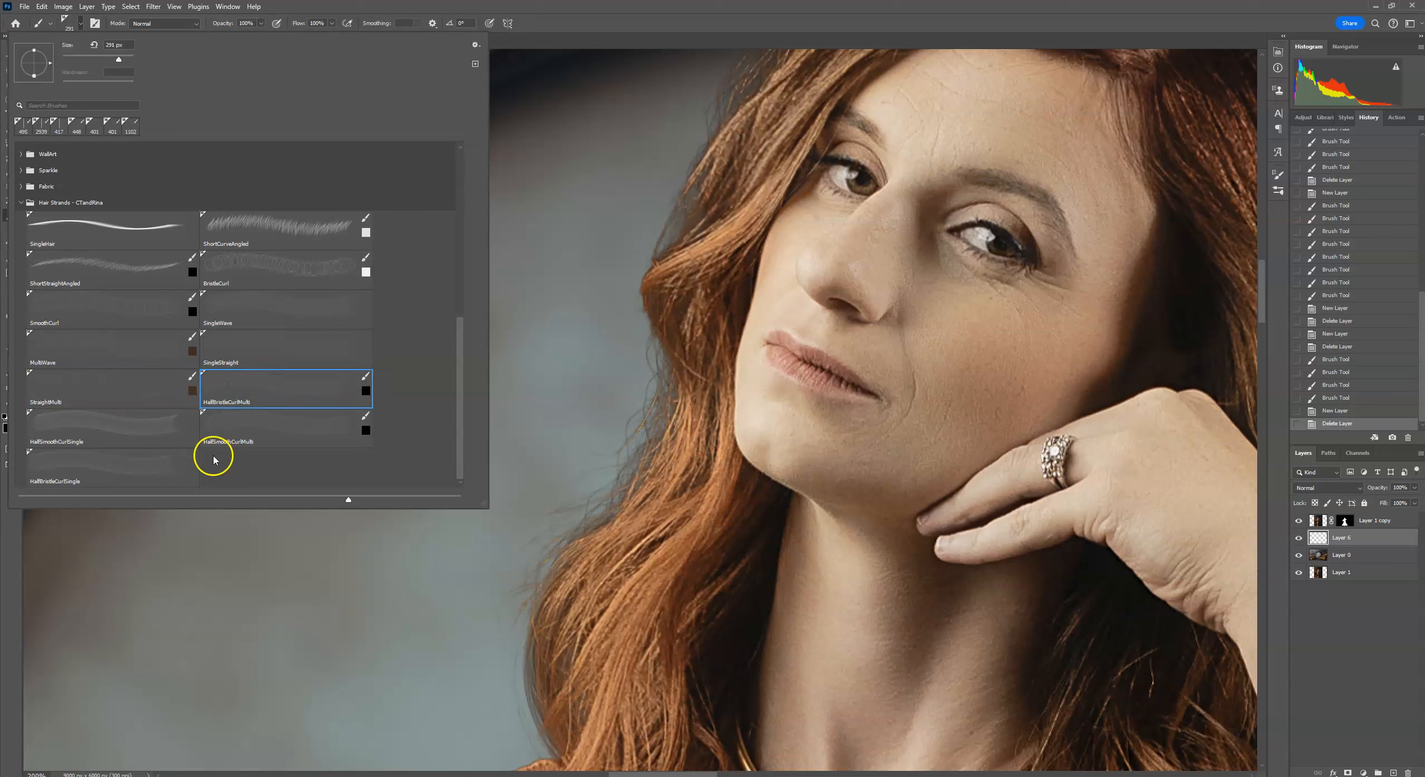
pyautogui.click(121, 427)
pyautogui.click(48, 313)
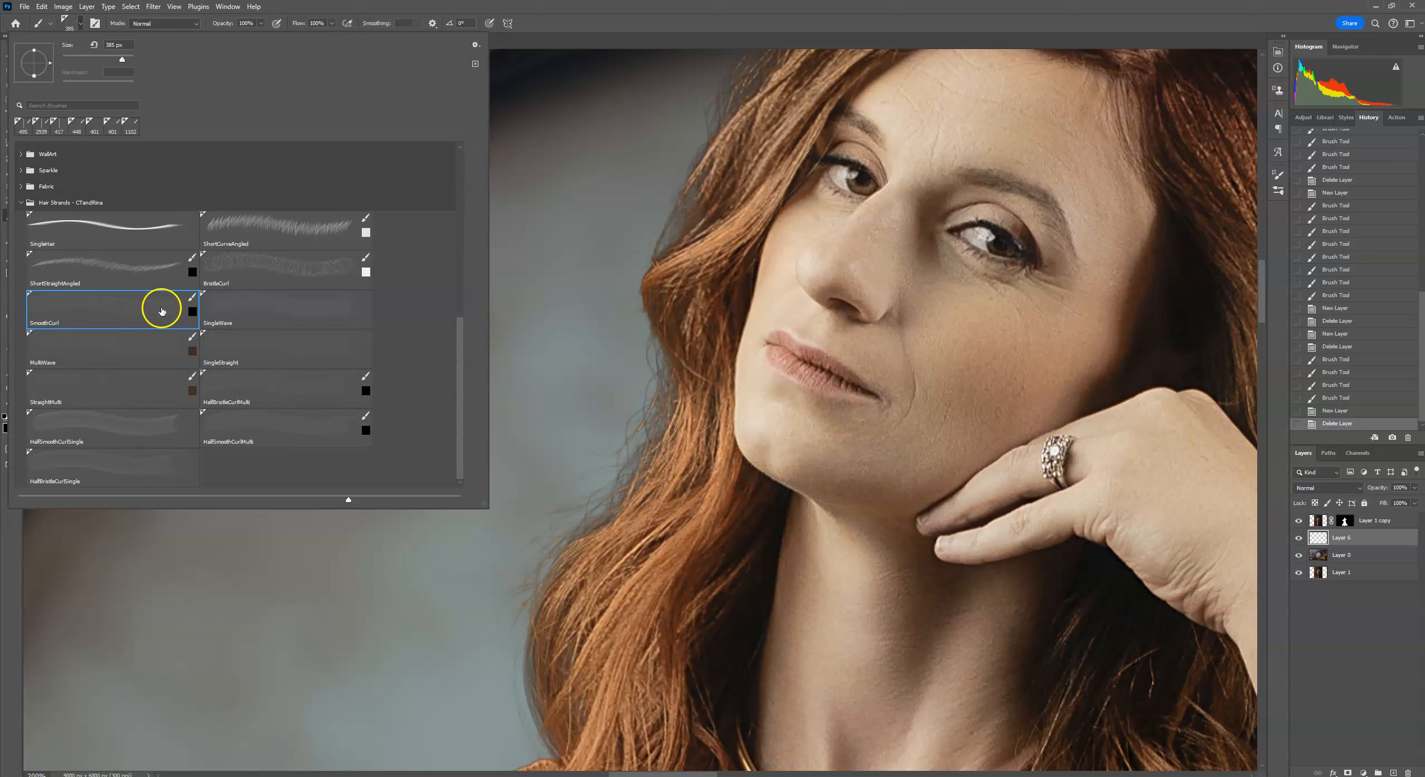
pyautogui.click(306, 435)
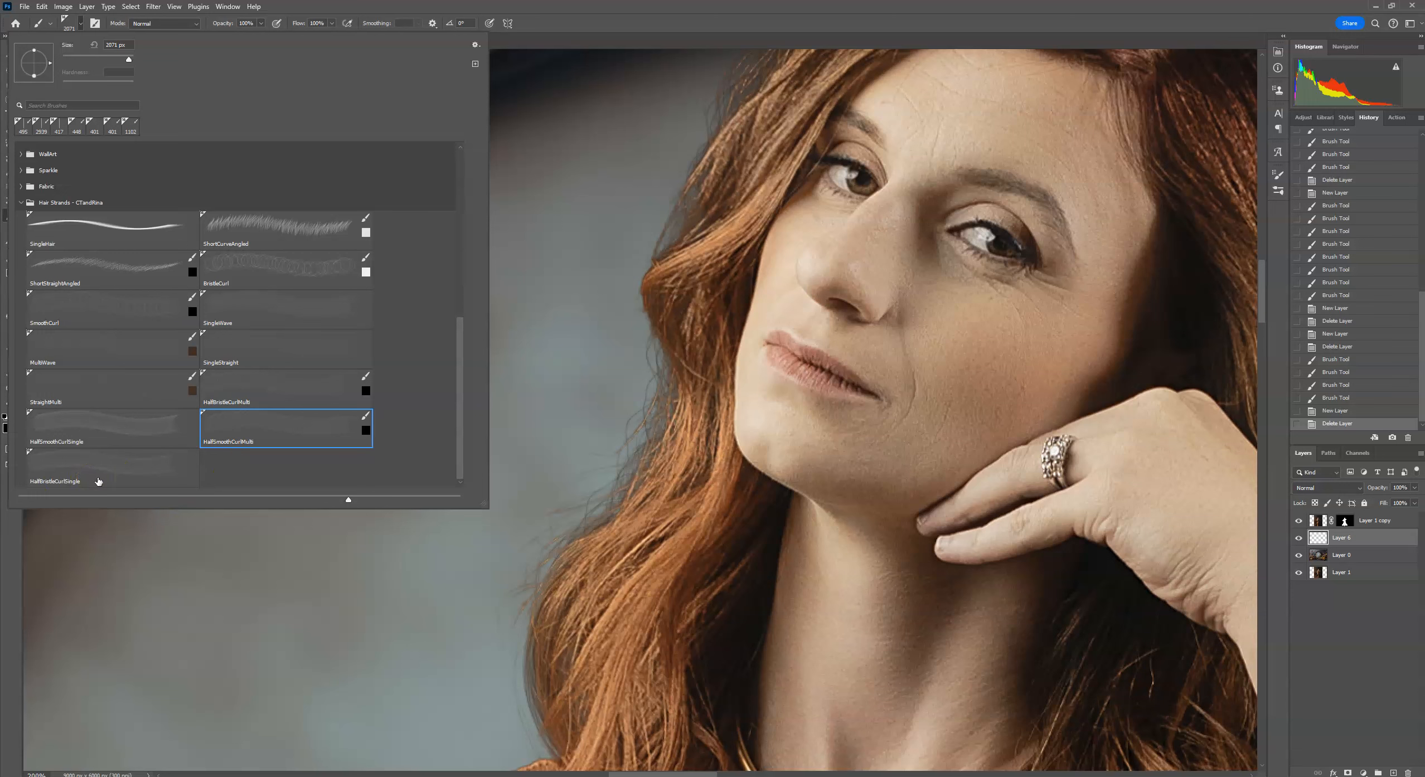
pyautogui.scroll(1, 388, 404)
pyautogui.scroll(-1, 388, 405)
pyautogui.click(606, 245)
pyautogui.moveTo(463, 358)
pyautogui.mouseDown()
pyautogui.moveTo(462, 318)
pyautogui.moveTo(478, 366)
pyautogui.mouseUp()
pyautogui.click(759, 8)
pyautogui.hotkey('ctrl', '-')
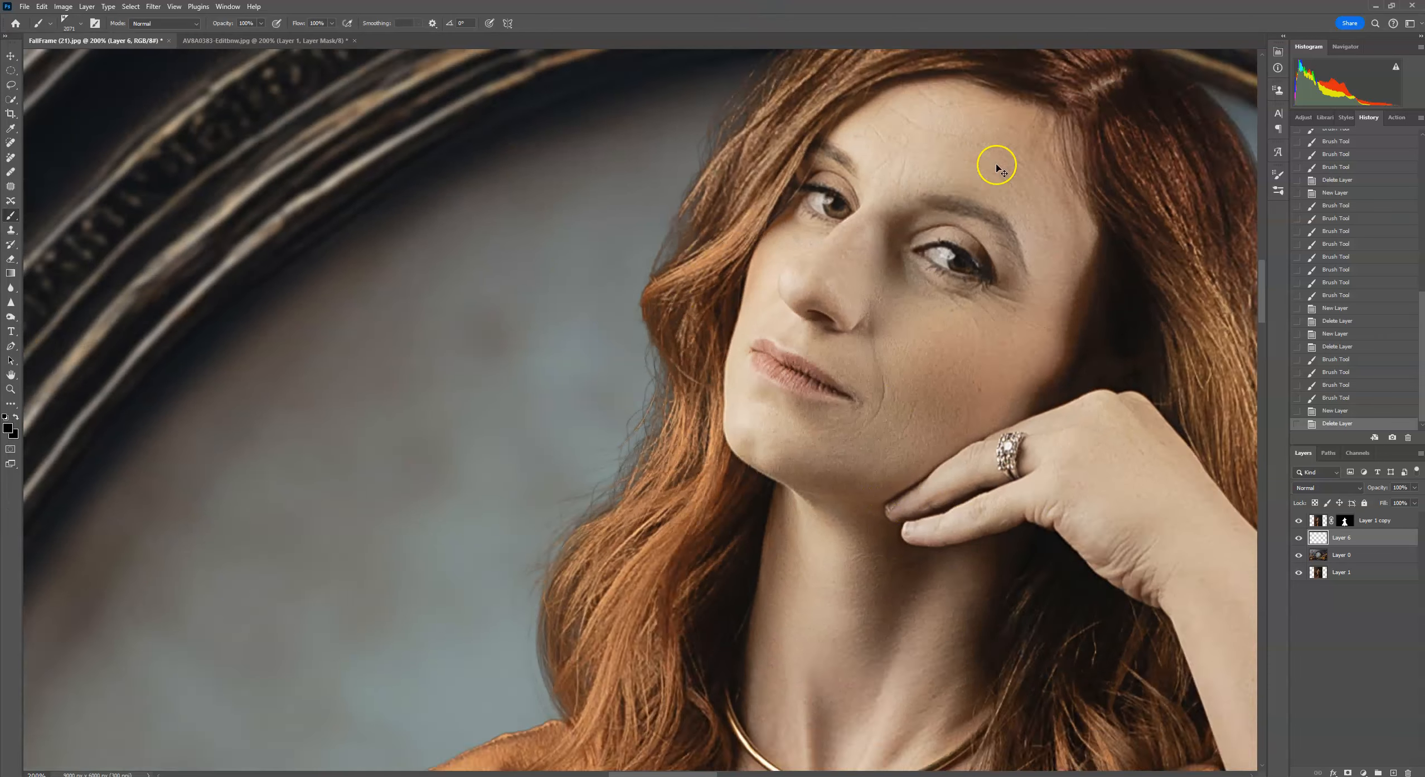